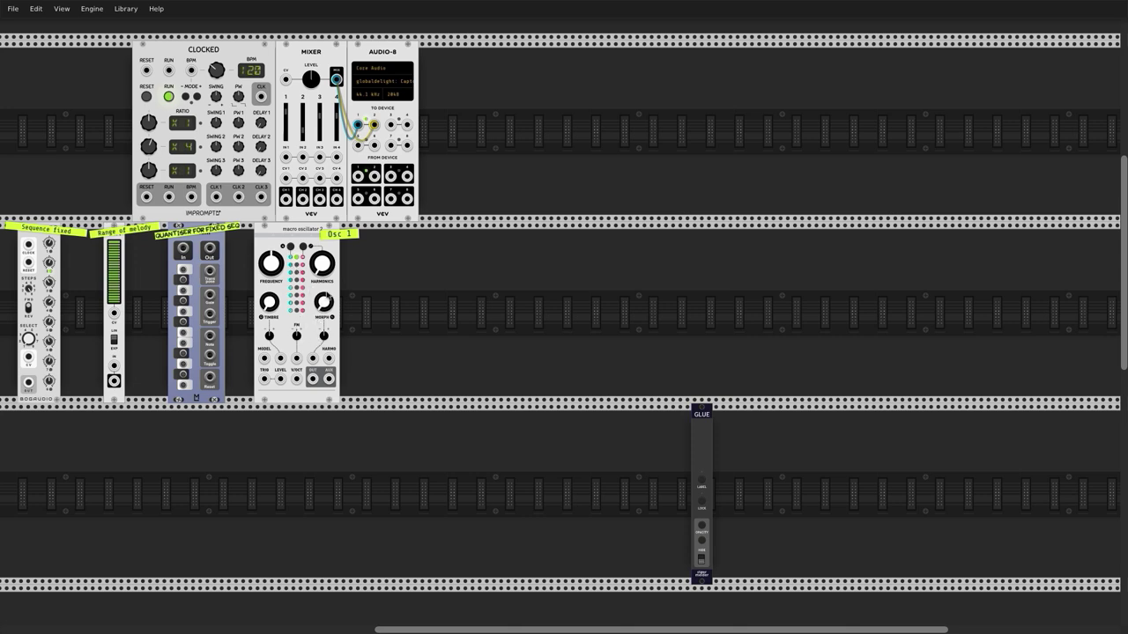
# Shift Audio-8, Mixer and Clocked along their row so Clocked sits above Osc 1, and place Glue just past the oscillator.
pyautogui.moveTo(395, 53); pyautogui.dragTo(505, 56)
pyautogui.moveTo(333, 58); pyautogui.dragTo(454, 64)
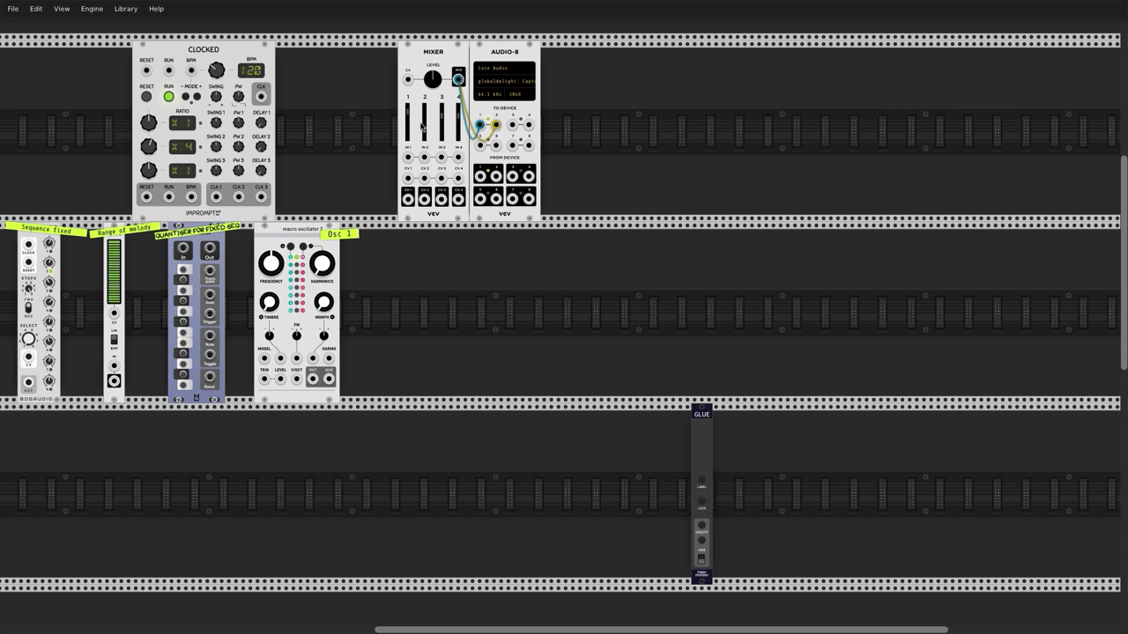
pyautogui.moveTo(223, 51); pyautogui.dragTo(345, 56)
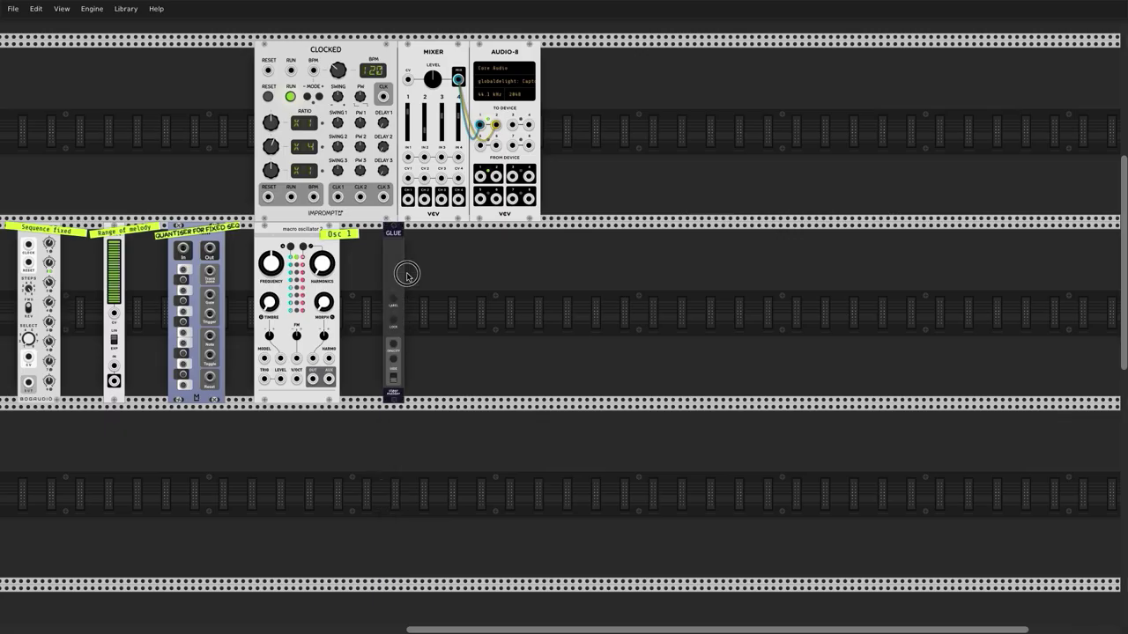
pyautogui.moveTo(402, 265); pyautogui.dragTo(411, 264)
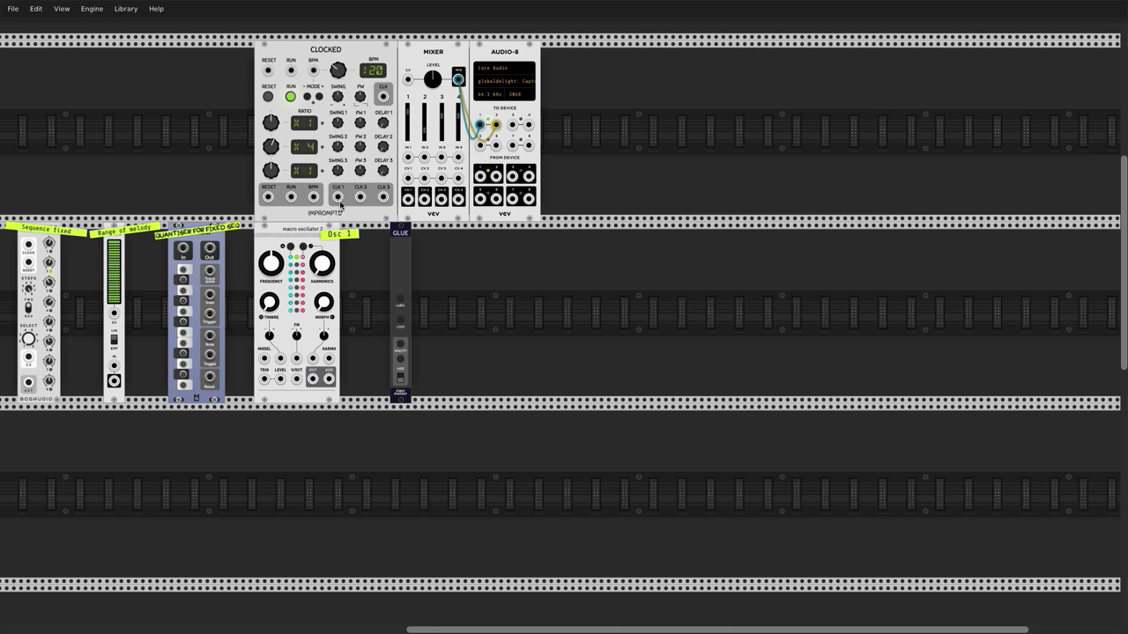
# Patch Clocked's CLK 1 output to the Sequence fixed clock input and reposition the sequencer between Range of melody and the quantiser.
pyautogui.moveTo(339, 199); pyautogui.dragTo(28, 245)
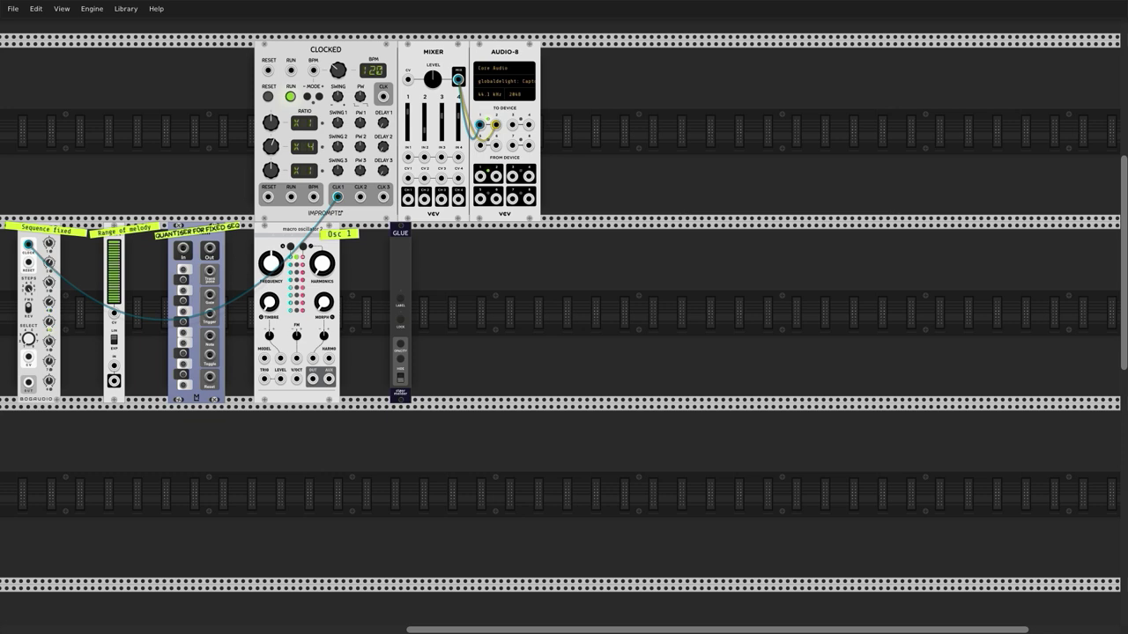
pyautogui.moveTo(50, 263); pyautogui.dragTo(56, 263)
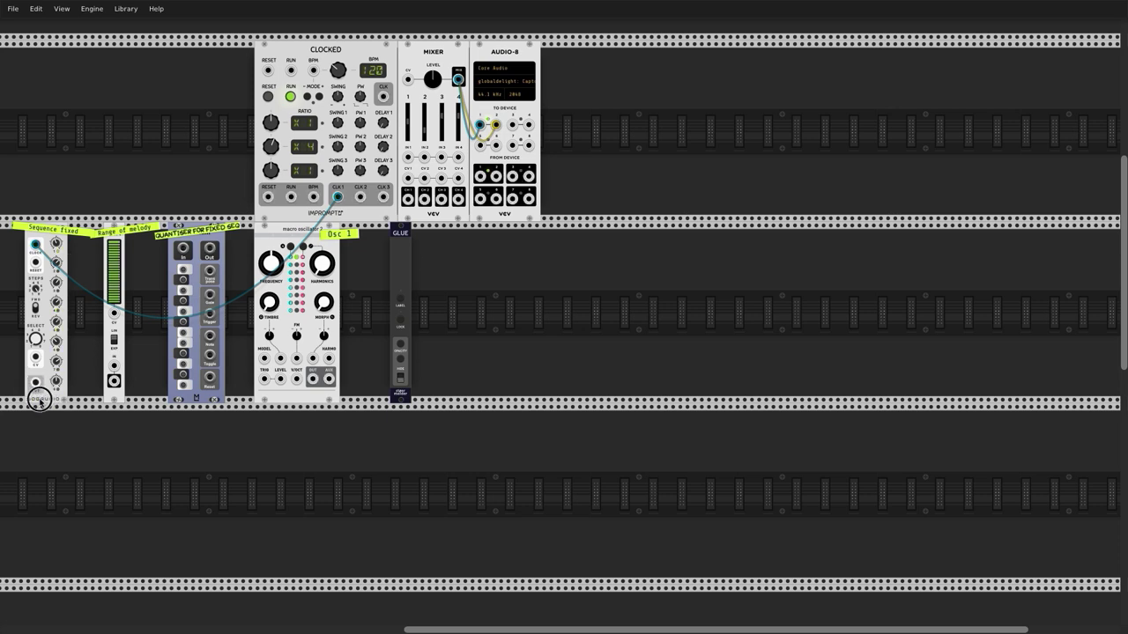
pyautogui.moveTo(41, 396); pyautogui.dragTo(297, 380)
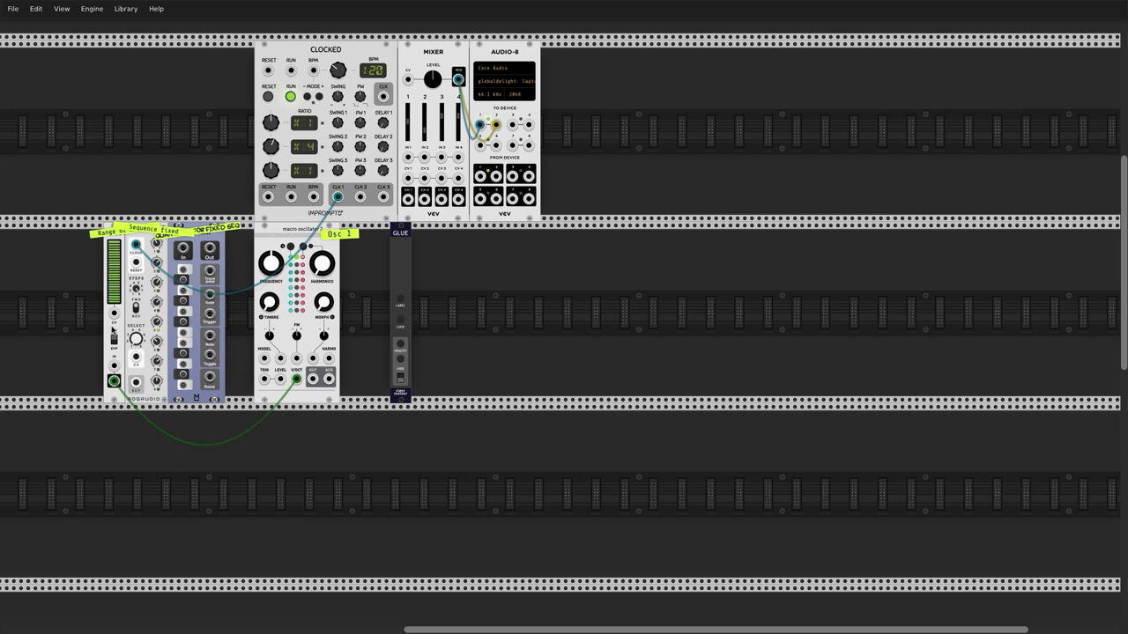
pyautogui.moveTo(120, 328); pyautogui.dragTo(68, 327)
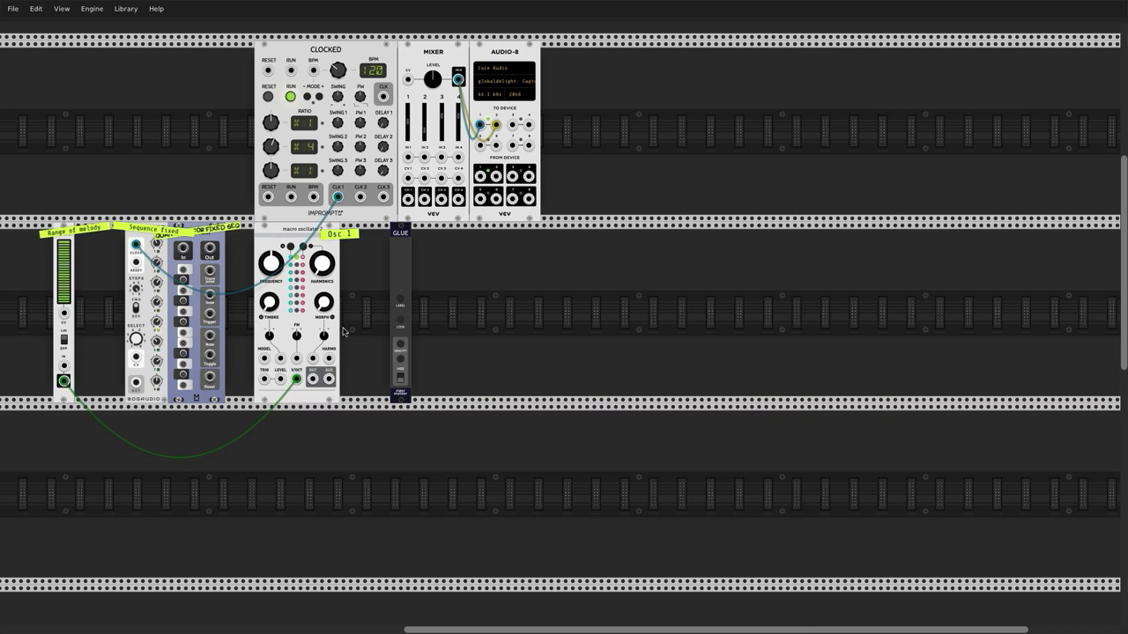
# Patch Osc 1's output to mixer input 1 and the Sequence fixed output to the oscillator's V/OCT input.
pyautogui.moveTo(313, 379); pyautogui.dragTo(409, 157)
pyautogui.moveTo(64, 380); pyautogui.dragTo(133, 387)
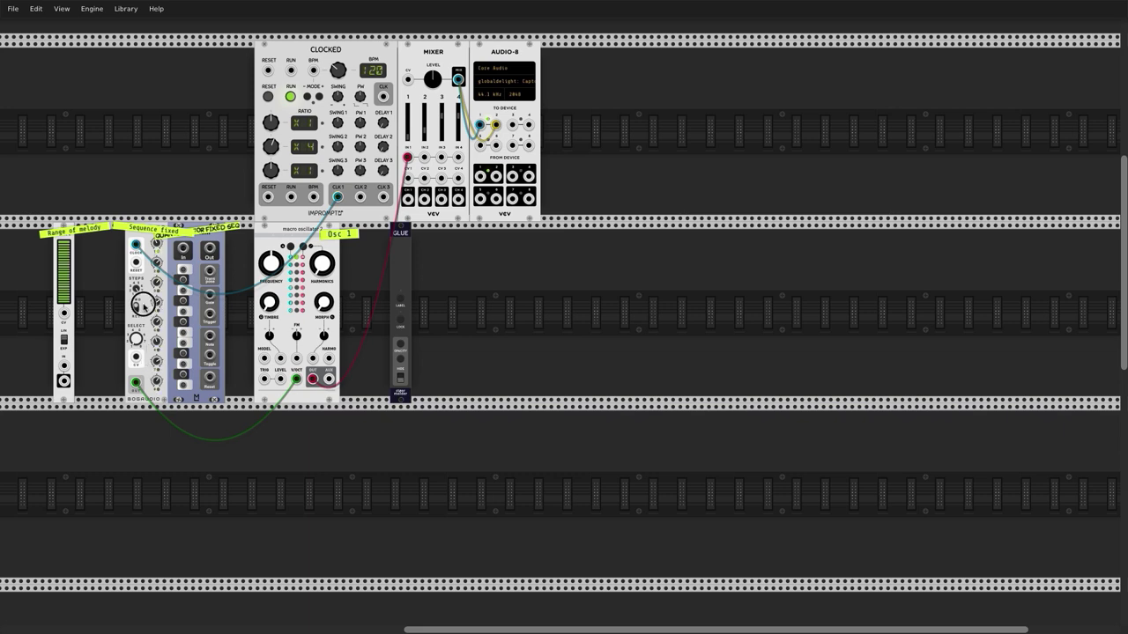
pyautogui.moveTo(145, 305); pyautogui.dragTo(124, 299)
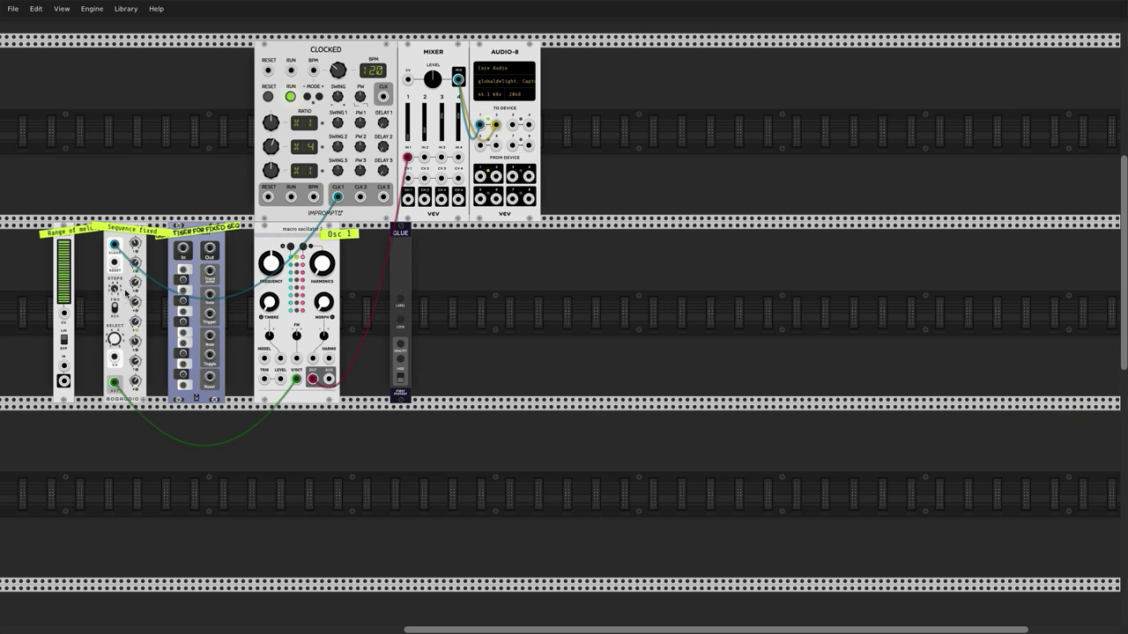
# Set the Sequence fixed module's voltage range to +/-5V and adjust the mixer's channel 1 level.
pyautogui.rightClick(126, 291)
pyautogui.moveTo(175, 326)
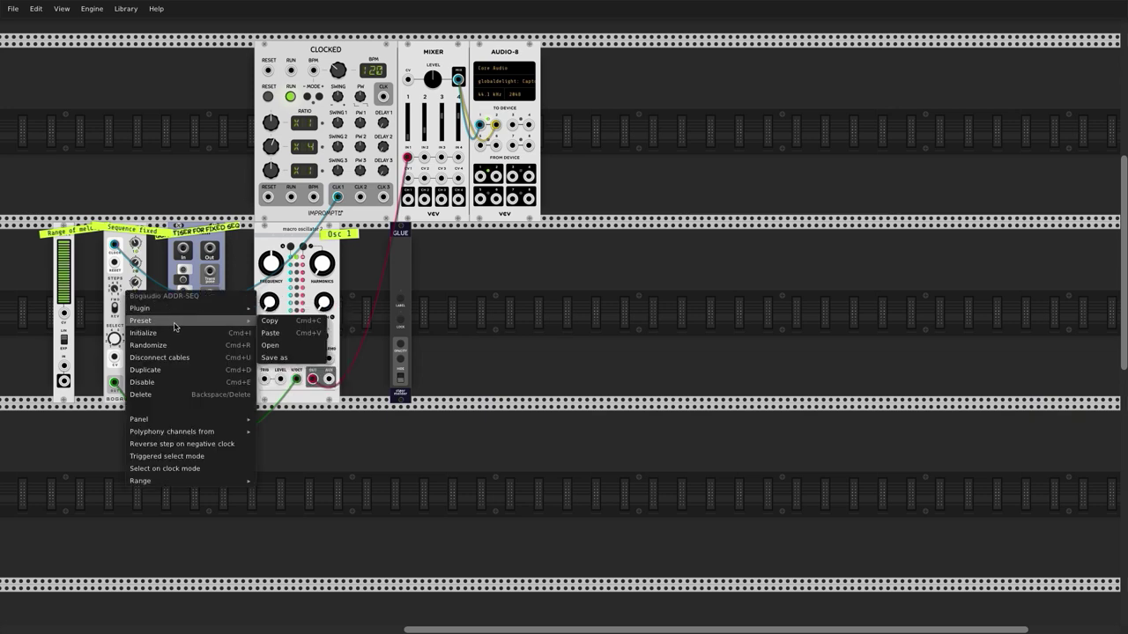
pyautogui.moveTo(231, 481)
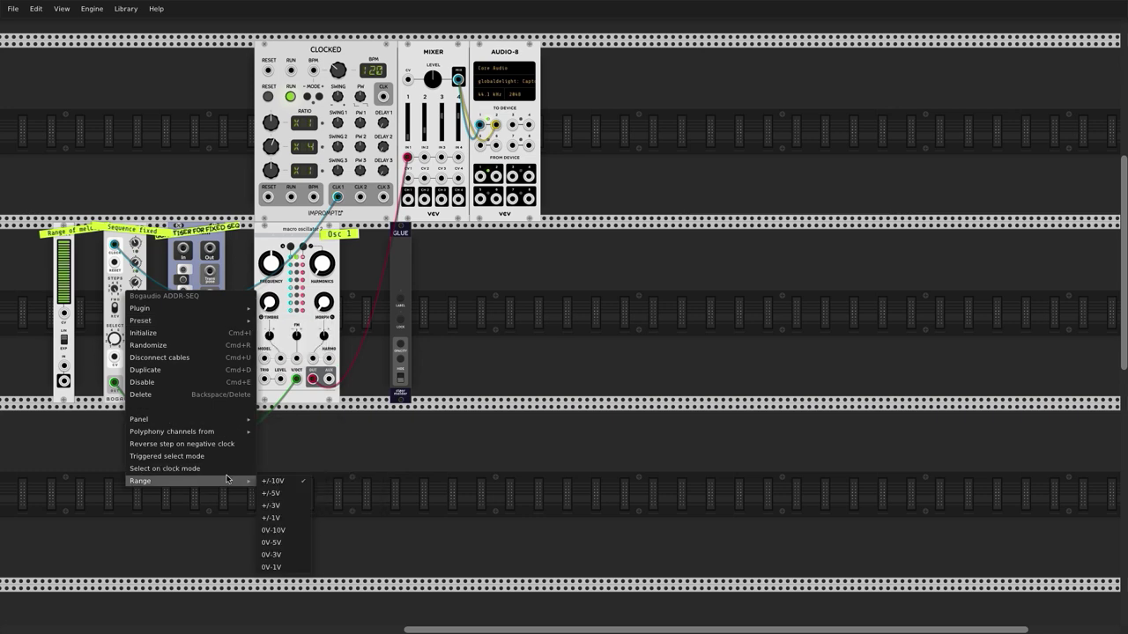
pyautogui.click(292, 494)
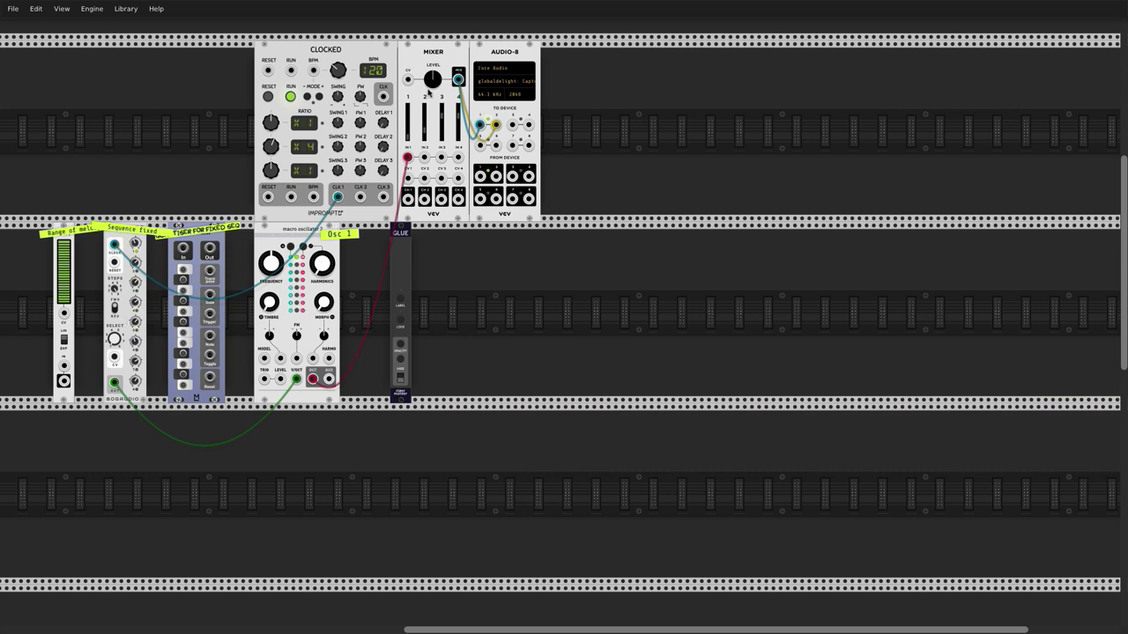
pyautogui.moveTo(408, 134); pyautogui.dragTo(408, 134)
# Move Sequence fixed back to the start of its row and Range of melody between it and the quantiser.
pyautogui.moveTo(111, 240); pyautogui.dragTo(57, 254)
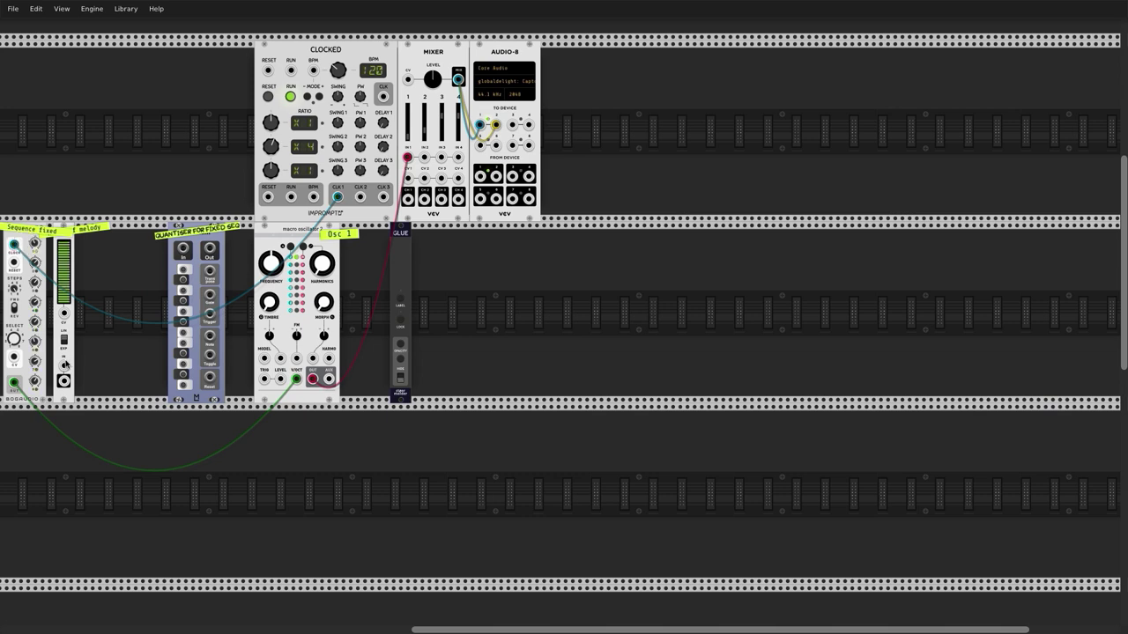
pyautogui.moveTo(71, 361); pyautogui.dragTo(118, 353)
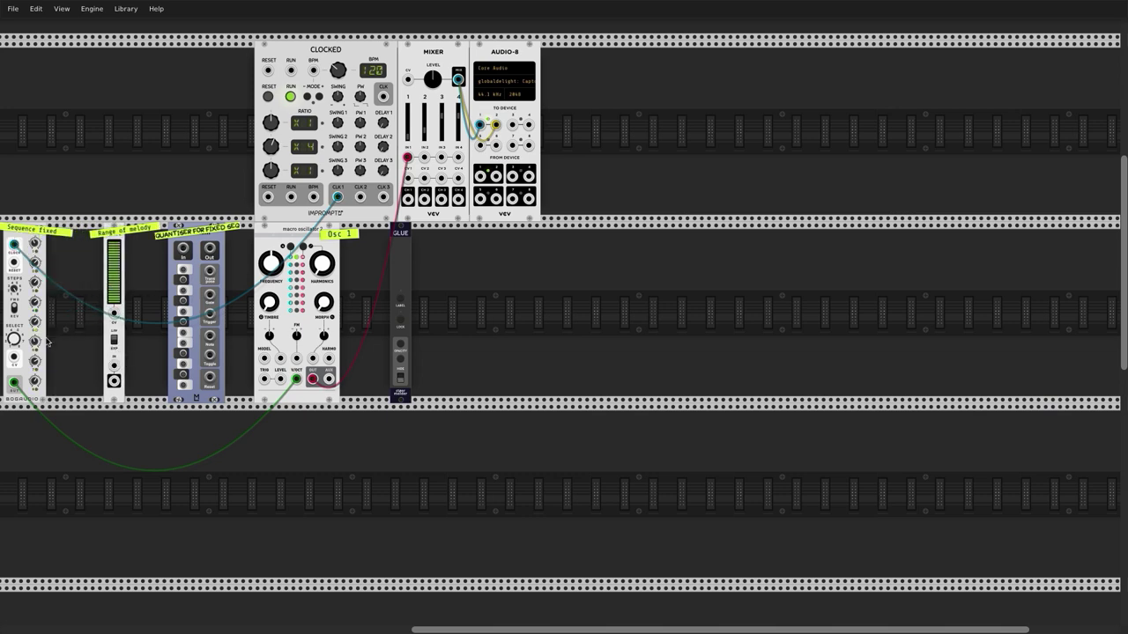
pyautogui.moveTo(25, 316); pyautogui.dragTo(41, 316)
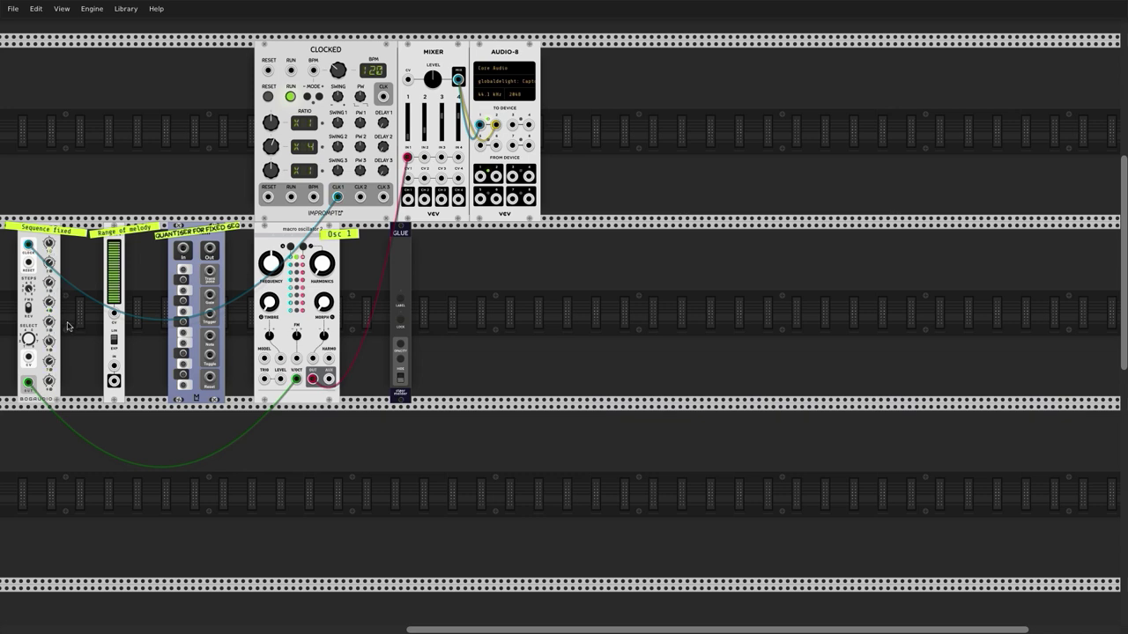
# Route the sequencer through Range of melody into the oscillator's V/OCT input and raise the Range of melody level to full.
pyautogui.moveTo(296, 379); pyautogui.dragTo(114, 365)
pyautogui.moveTo(113, 380); pyautogui.dragTo(296, 379)
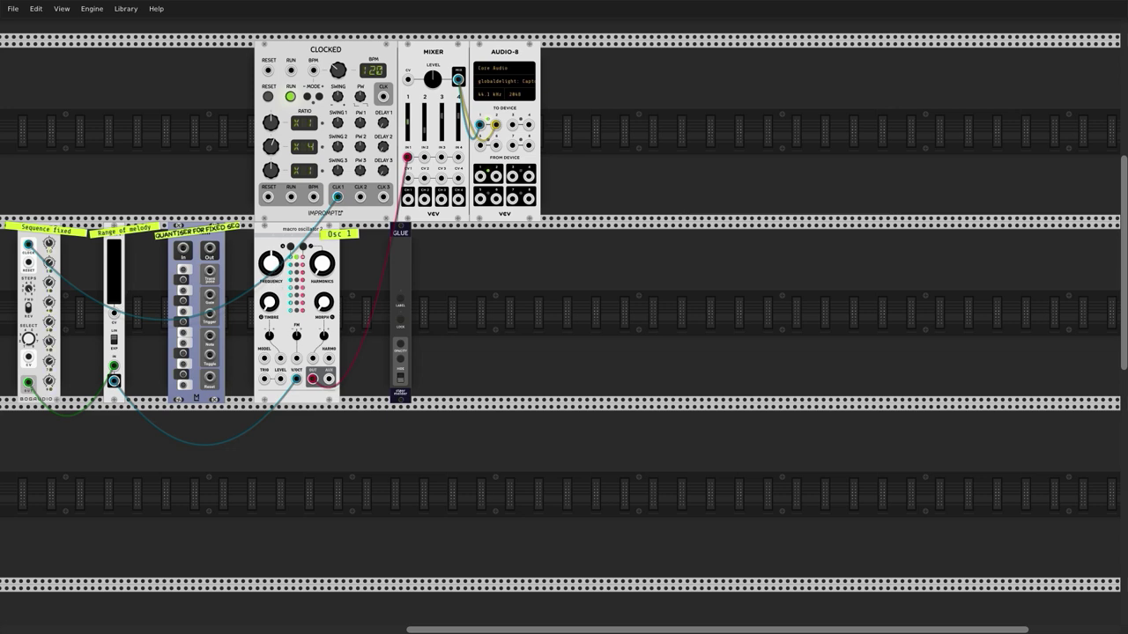
pyautogui.moveTo(120, 302); pyautogui.dragTo(120, 243)
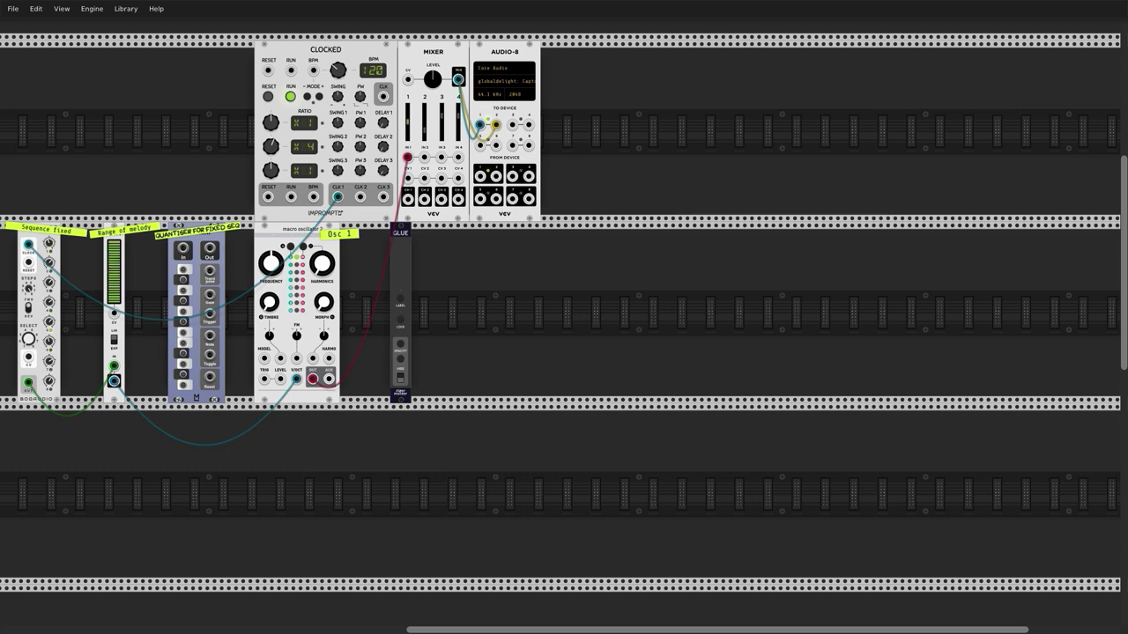
pyautogui.moveTo(120, 244); pyautogui.dragTo(120, 240)
# Reroute the Range of melody output to the quantiser's input and try lower and full settings of its level.
pyautogui.click(297, 379)
pyautogui.moveTo(297, 379); pyautogui.dragTo(182, 249)
pyautogui.moveTo(113, 264); pyautogui.dragTo(113, 303)
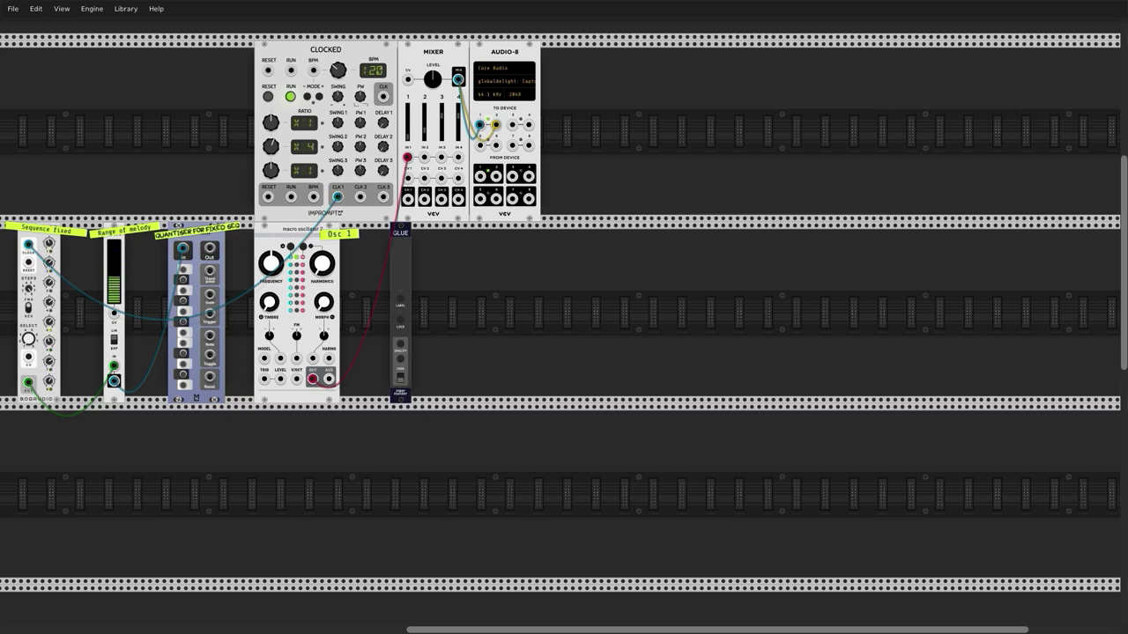
pyautogui.moveTo(113, 255); pyautogui.dragTo(114, 240)
# Enable the chosen scale notes on the quantiser and patch its output to Osc 1's V/OCT input.
pyautogui.click(183, 386)
pyautogui.click(183, 355)
pyautogui.moveTo(183, 248); pyautogui.dragTo(113, 380)
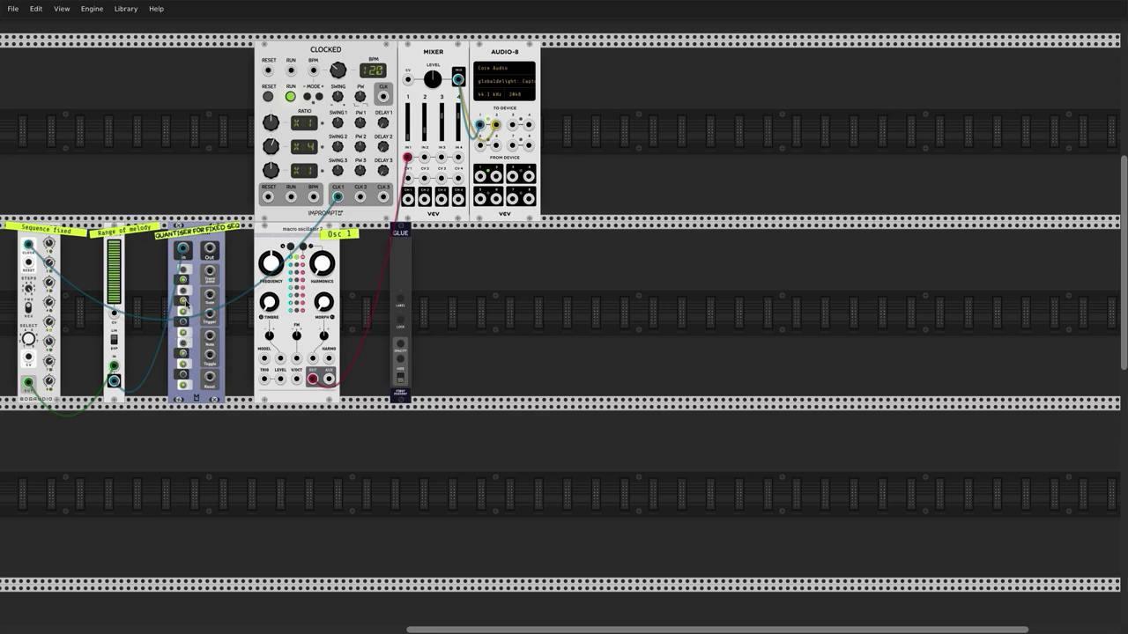
pyautogui.click(184, 365)
pyautogui.moveTo(211, 251); pyautogui.dragTo(297, 381)
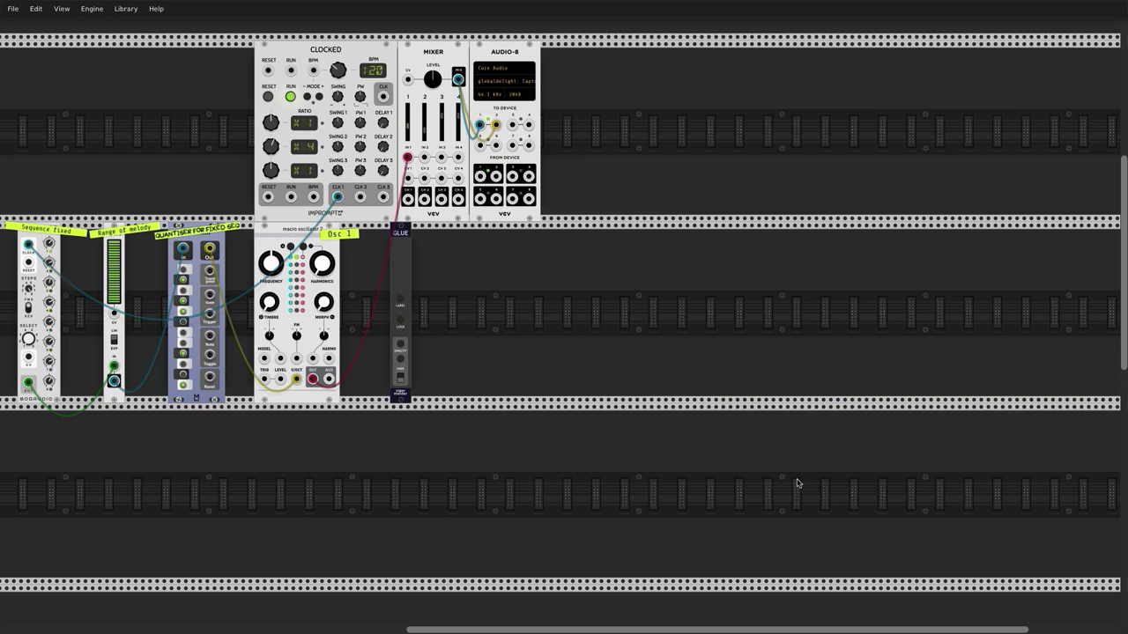
# Move the verb module beside Glue and route Osc 1 through its left input and output into mixer input 1.
pyautogui.scroll(-5, 637, 441)
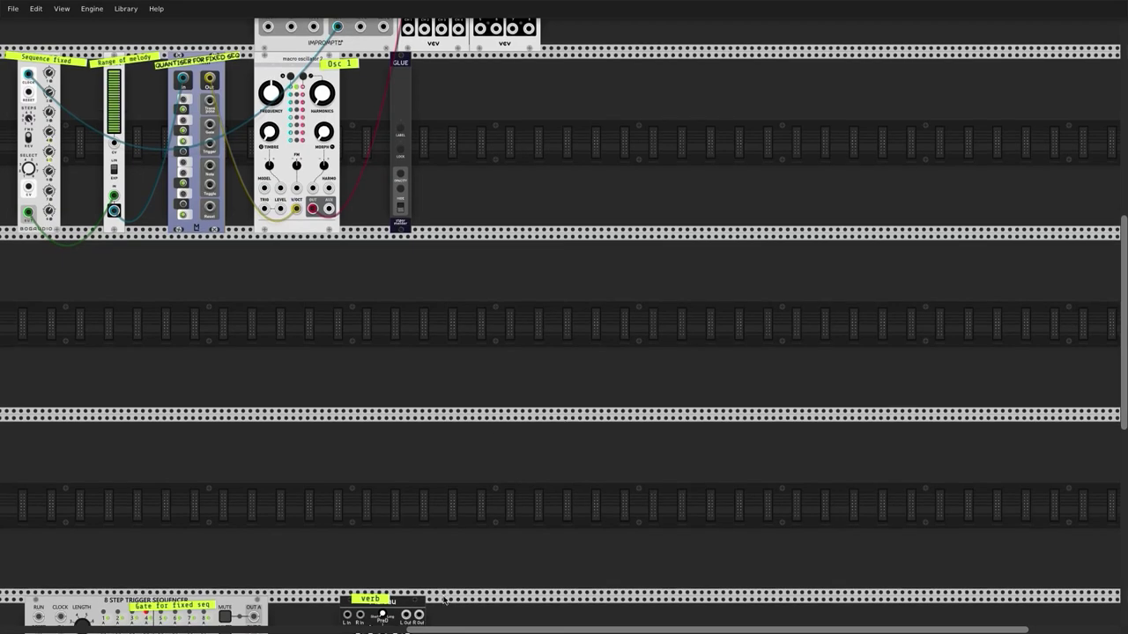
pyautogui.moveTo(407, 607); pyautogui.dragTo(486, 106)
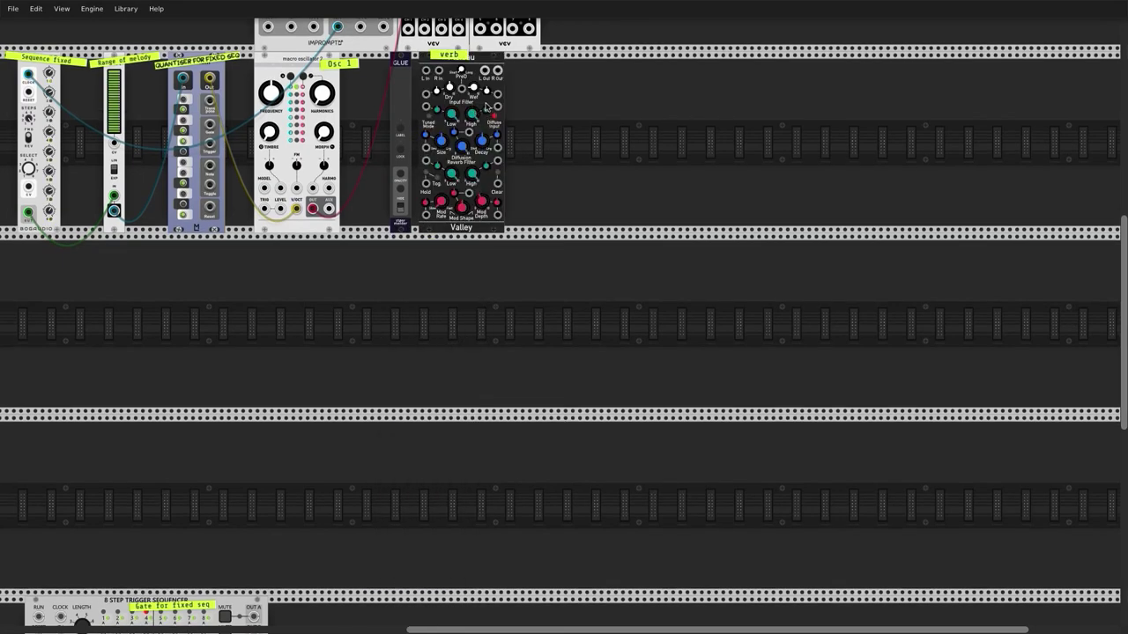
pyautogui.scroll(10, 420, 282)
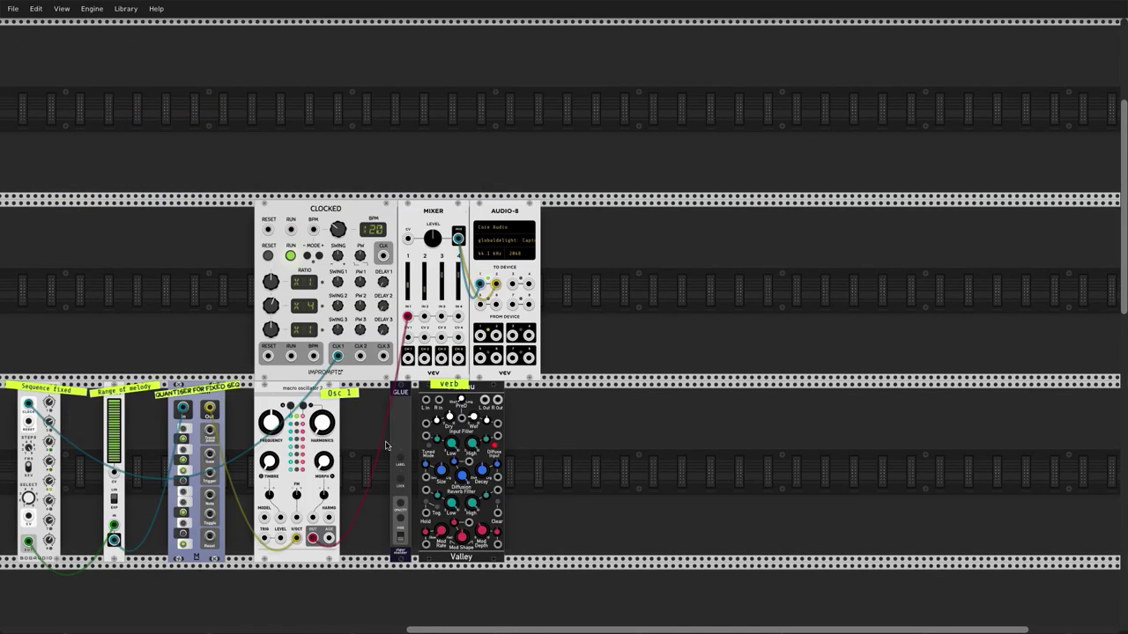
pyautogui.moveTo(407, 315)
pyautogui.mouseDown()
pyautogui.moveTo(431, 421)
pyautogui.moveTo(406, 315)
pyautogui.mouseUp()
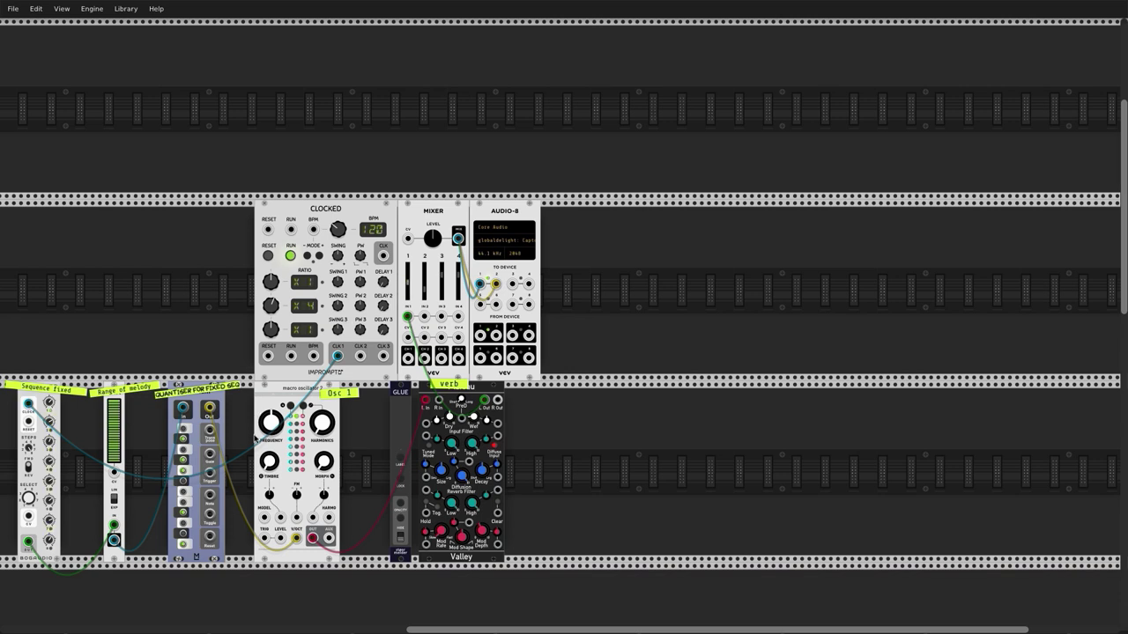
# Adjust Osc 1's Morph amount.
pyautogui.scroll(-1, 265, 421)
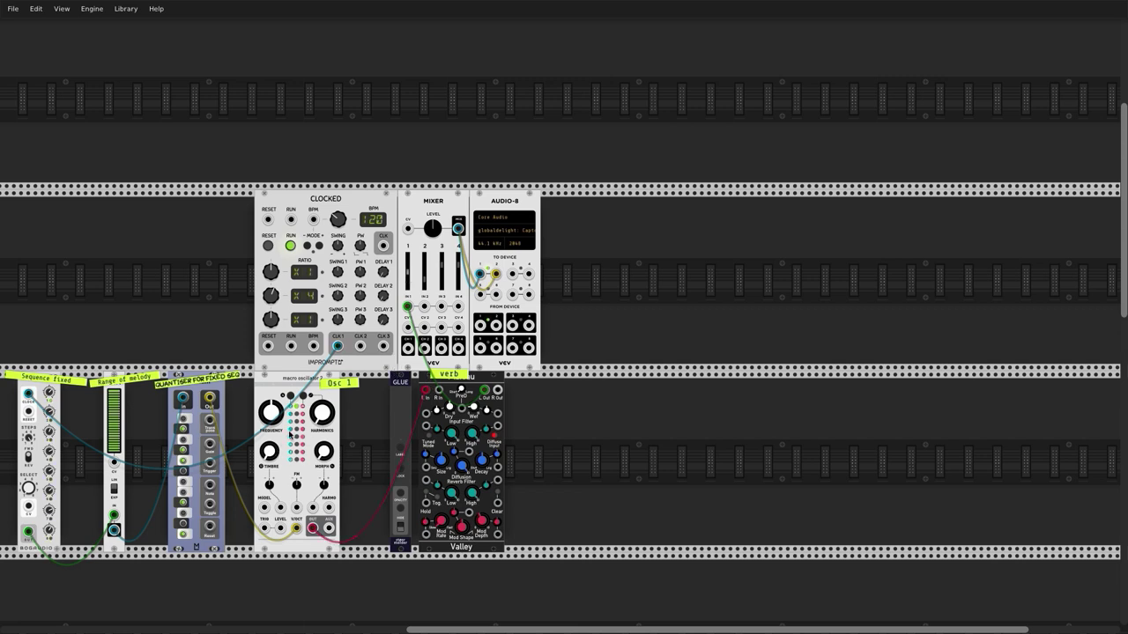
pyautogui.moveTo(322, 457); pyautogui.dragTo(322, 444)
pyautogui.moveTo(323, 452); pyautogui.dragTo(322, 448)
# Set Clocked's tempo to 109 BPM and its first clock ratio to x4.
pyautogui.moveTo(276, 274); pyautogui.dragTo(276, 300)
pyautogui.doubleClick(271, 270)
pyautogui.moveTo(342, 220); pyautogui.dragTo(341, 243)
pyautogui.moveTo(270, 271); pyautogui.dragTo(269, 259)
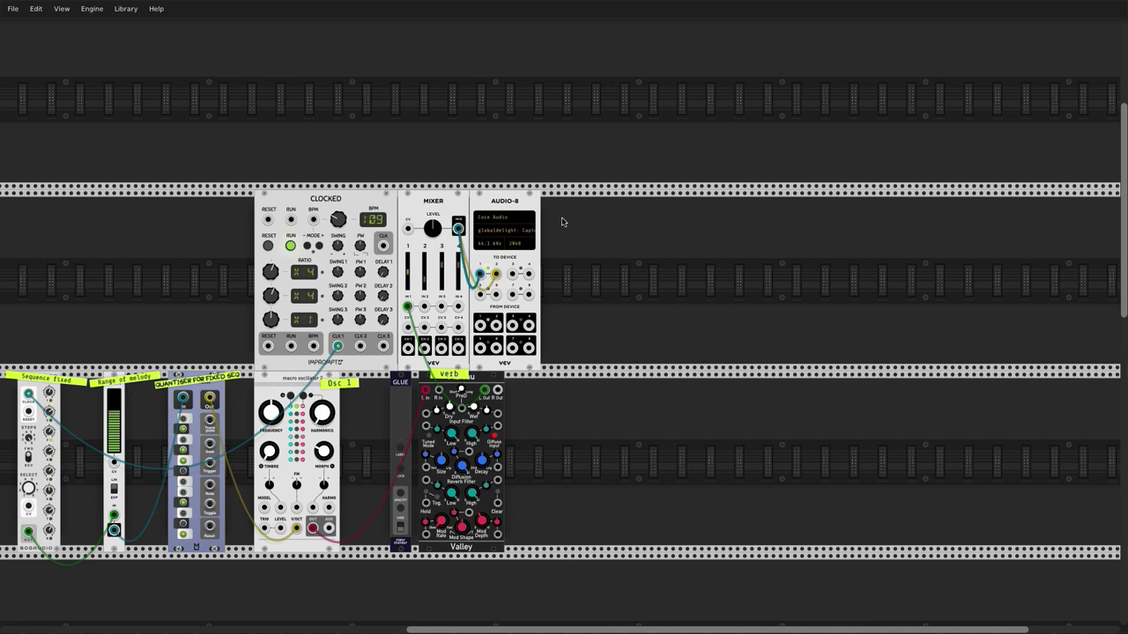
# Stop the clock and readjust the mixer's channel 1 level.
pyautogui.moveTo(403, 288); pyautogui.dragTo(388, 276)
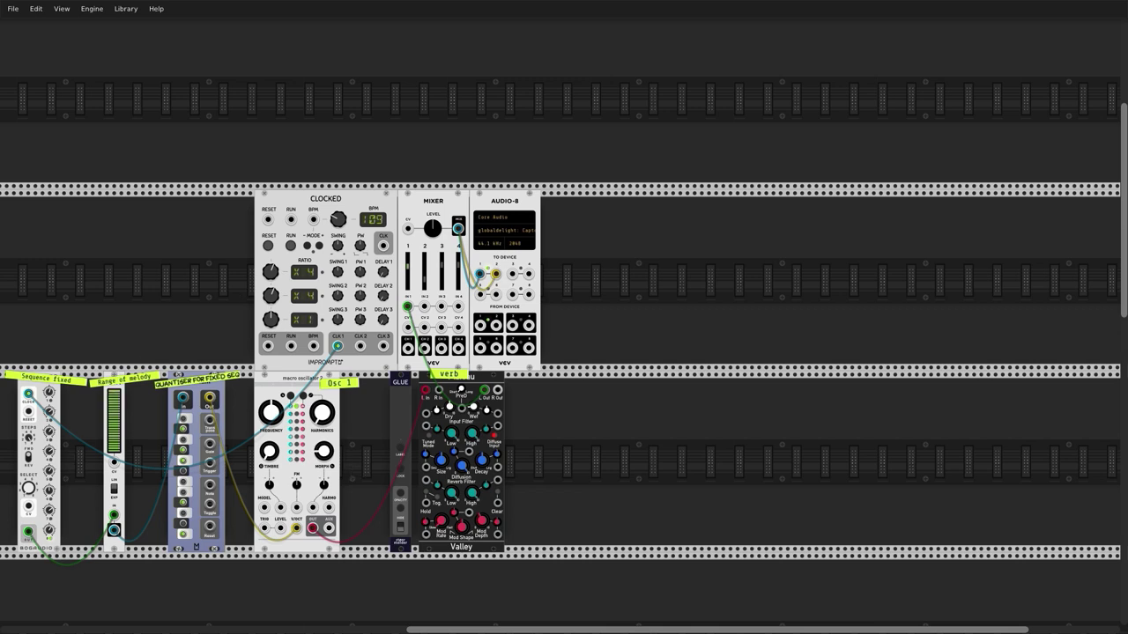
pyautogui.moveTo(409, 273); pyautogui.dragTo(409, 273)
pyautogui.moveTo(493, 388); pyautogui.dragTo(489, 388)
# Set the Sequence fixed module's voltage range to +/-10V and start the clock again.
pyautogui.scroll(-2, 273, 293)
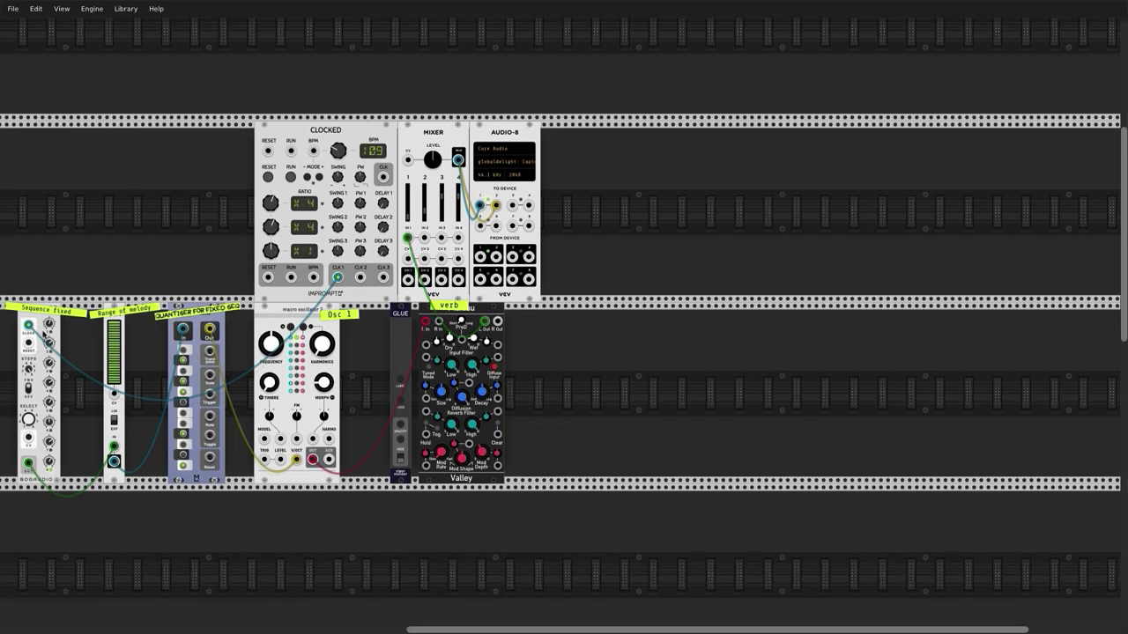
pyautogui.rightClick(35, 438)
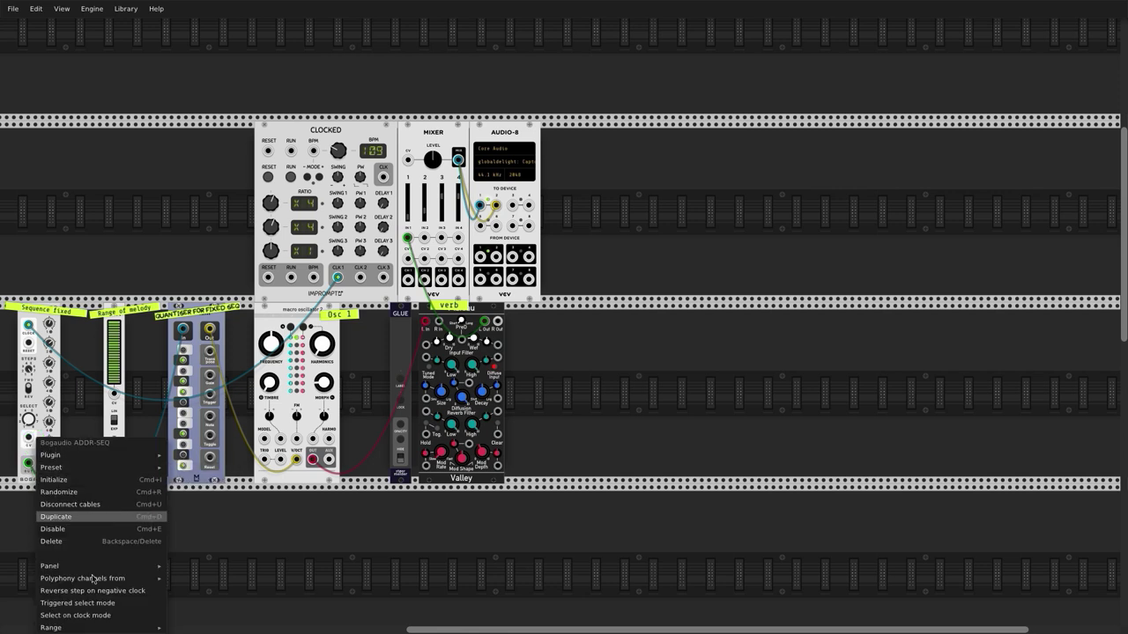
pyautogui.moveTo(157, 625)
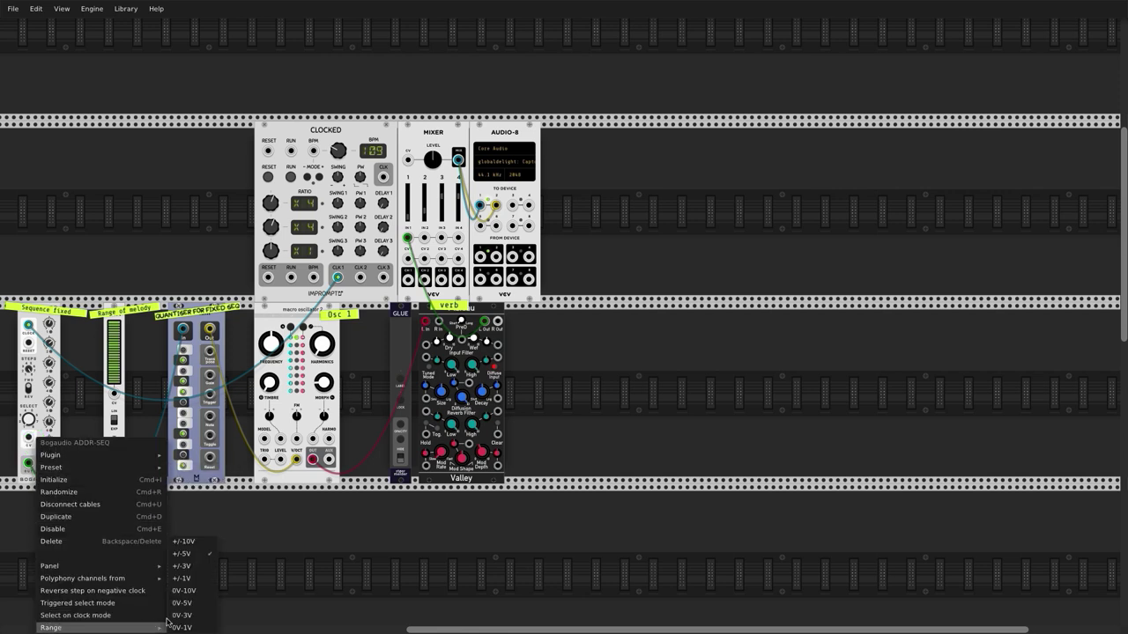
pyautogui.click(185, 541)
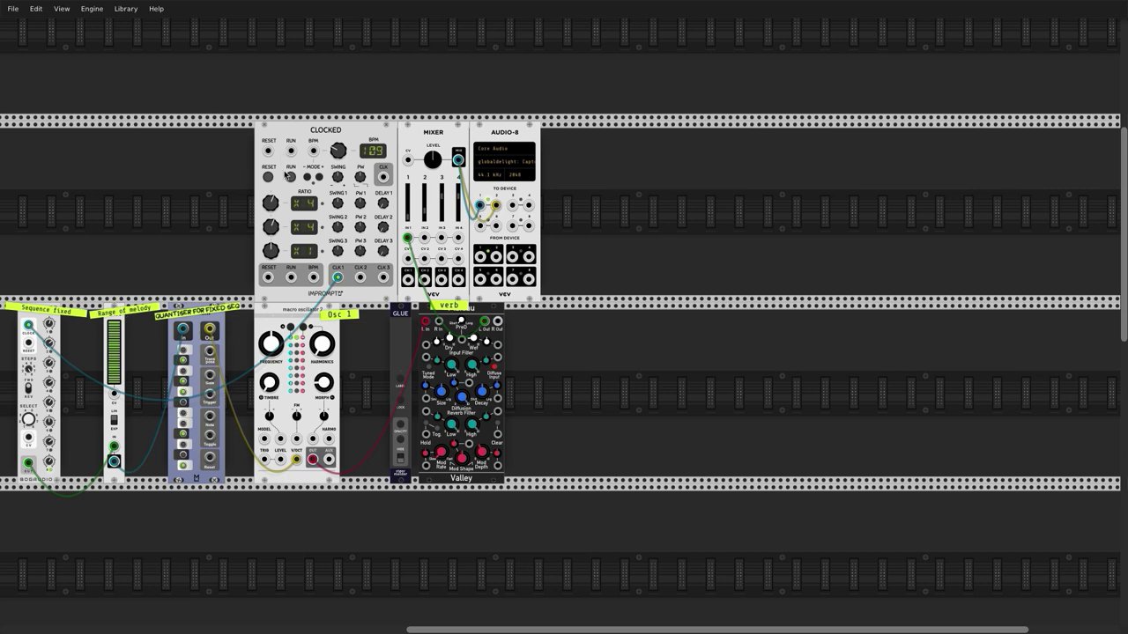
pyautogui.click(292, 177)
# Lower the Range of melody level to about half and set Clocked's first ratio to x1 and second to 1.5.
pyautogui.moveTo(115, 335); pyautogui.dragTo(116, 344)
pyautogui.moveTo(115, 344)
pyautogui.mouseDown()
pyautogui.moveTo(115, 330)
pyautogui.moveTo(116, 345)
pyautogui.mouseUp()
pyautogui.moveTo(115, 344)
pyautogui.mouseDown()
pyautogui.moveTo(116, 331)
pyautogui.moveTo(115, 351)
pyautogui.mouseUp()
pyautogui.moveTo(270, 202); pyautogui.dragTo(271, 235)
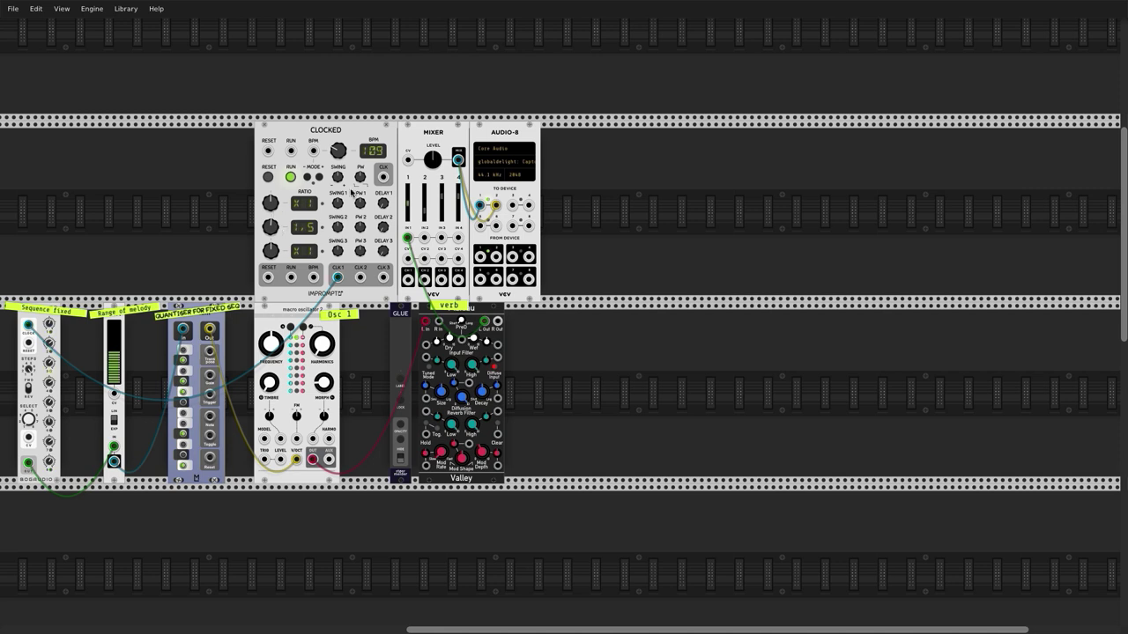
# Fine-tune the mixer's channel 1 fader and stop the clock.
pyautogui.moveTo(414, 207); pyautogui.dragTo(408, 204)
pyautogui.click(291, 178)
pyautogui.scroll(-1, 190, 248)
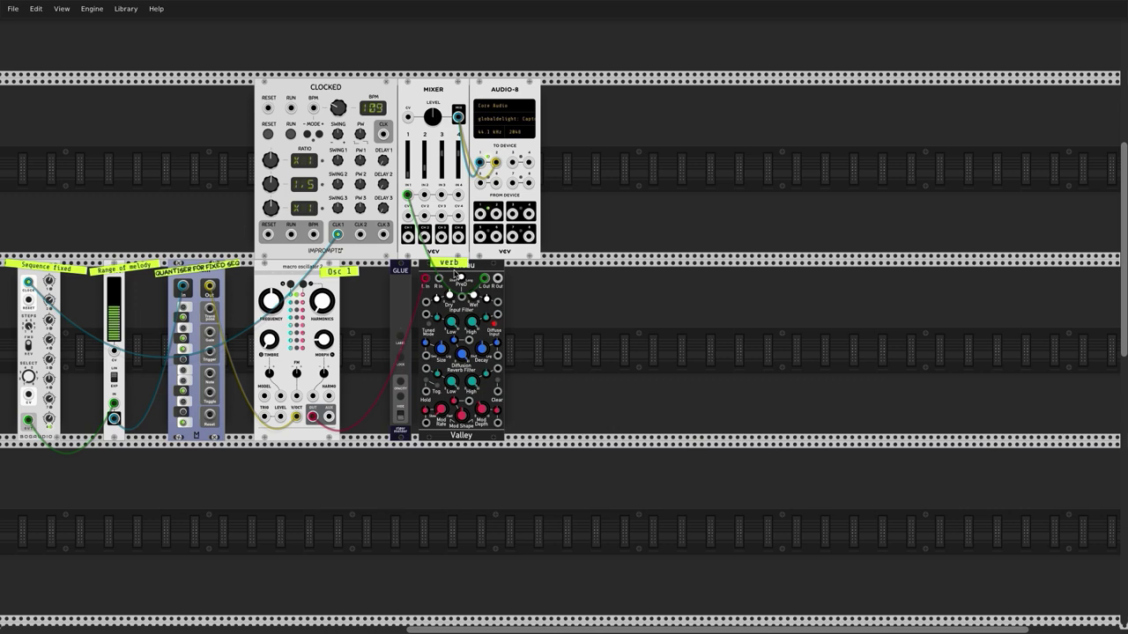
pyautogui.moveTo(509, 4)
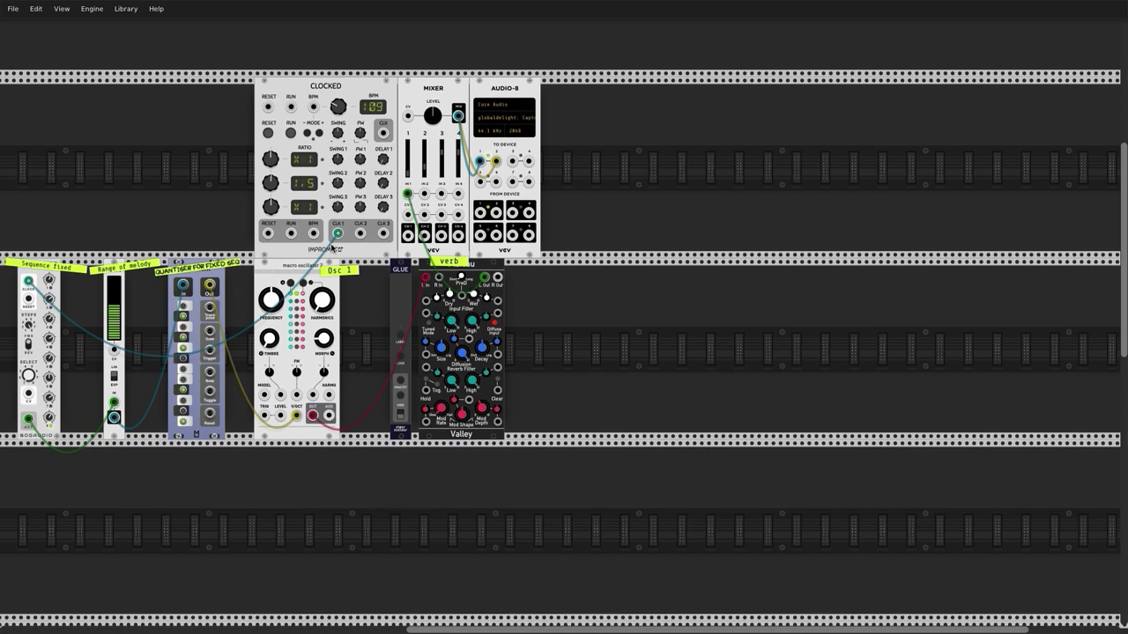
pyautogui.scroll(-1, 333, 251)
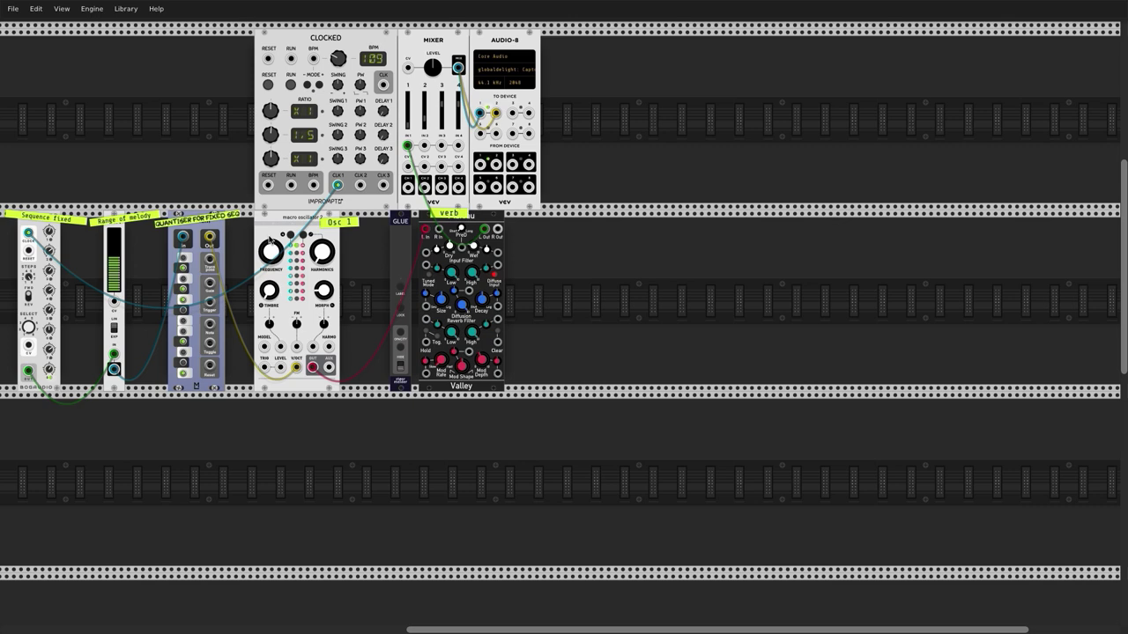
# Start the clock and patch OUT A of the Gate for fixed seq sequencer to the macro oscillator's TRIG input.
pyautogui.scroll(-1, 270, 239)
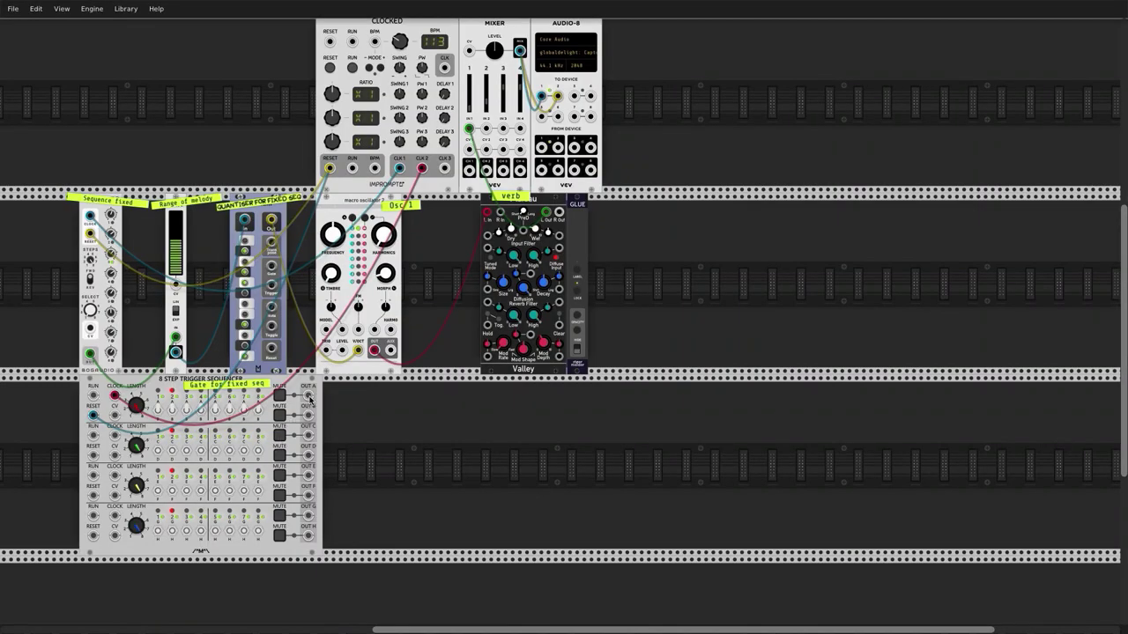
pyautogui.click(352, 68)
pyautogui.moveTo(308, 395); pyautogui.dragTo(326, 350)
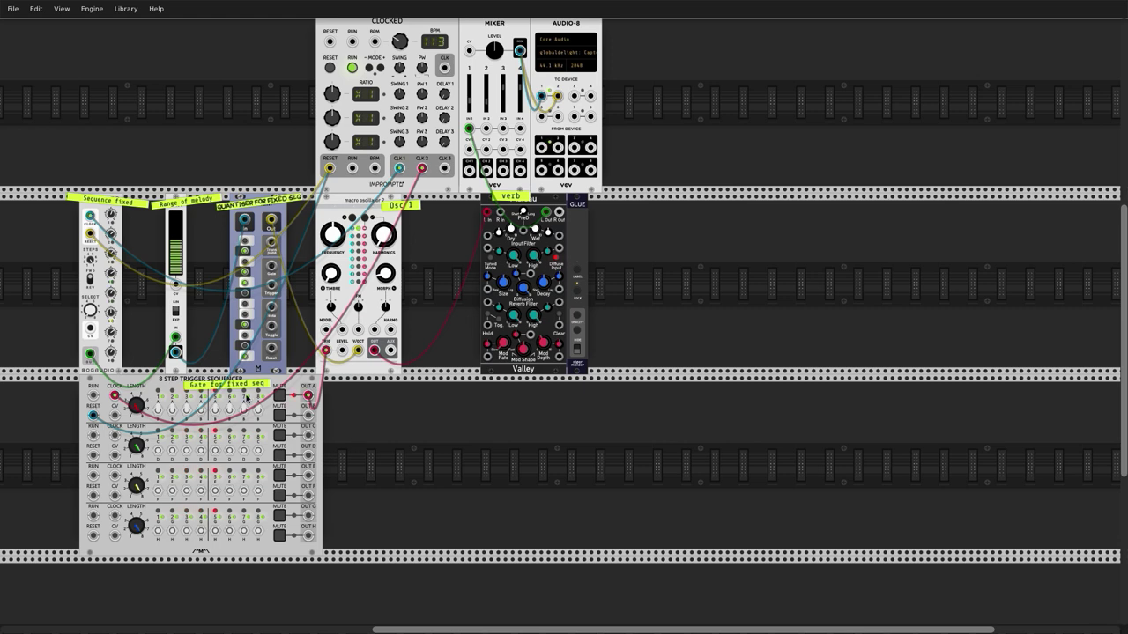
pyautogui.rightClick(376, 375)
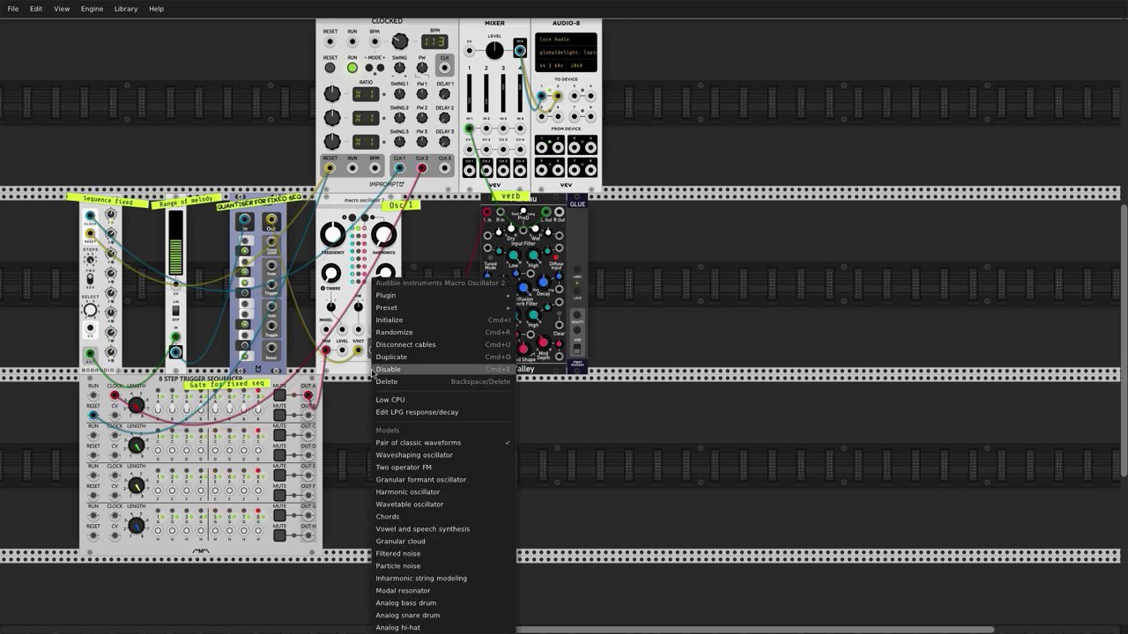
pyautogui.click(361, 382)
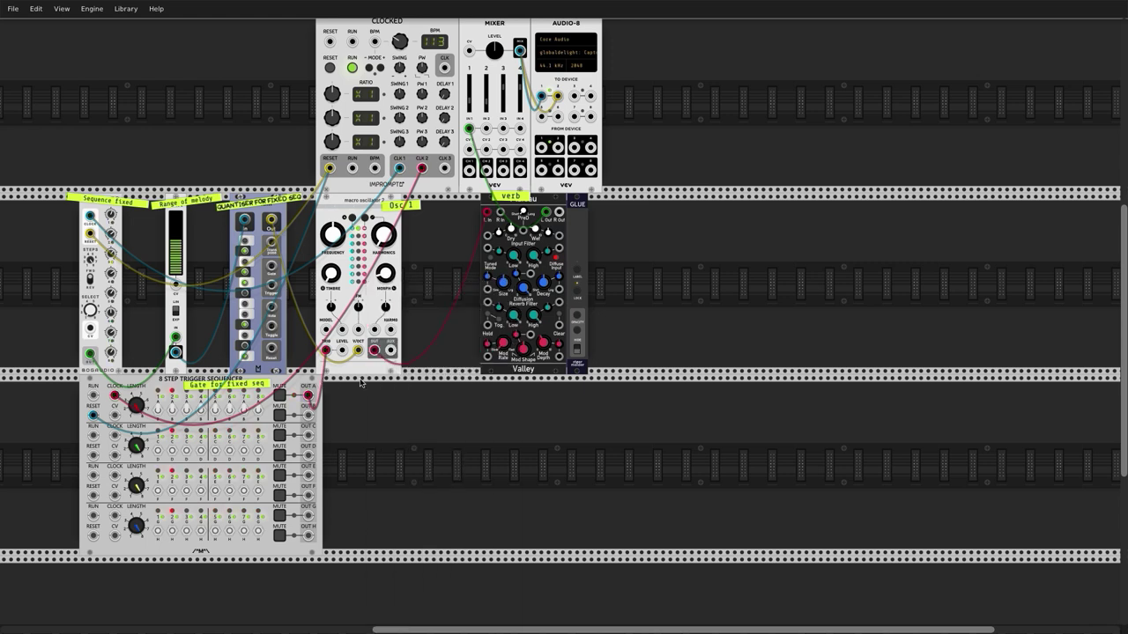
# Find a VCA in the module library, add it, and place it in the row below the reverb.
pyautogui.rightClick(444, 377)
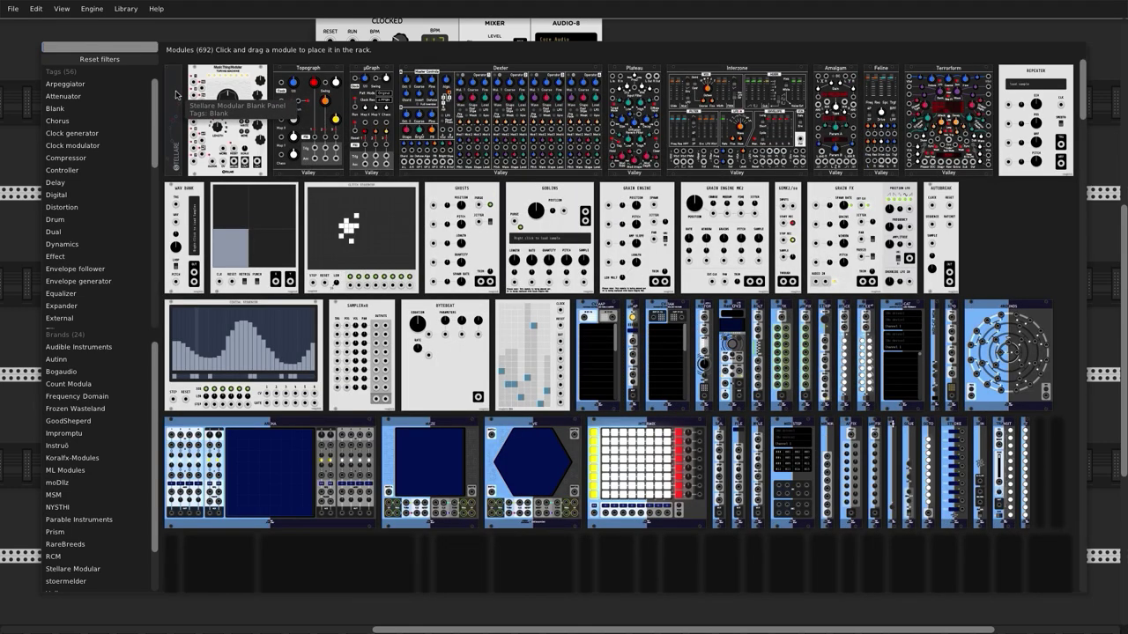
pyautogui.write('vca')
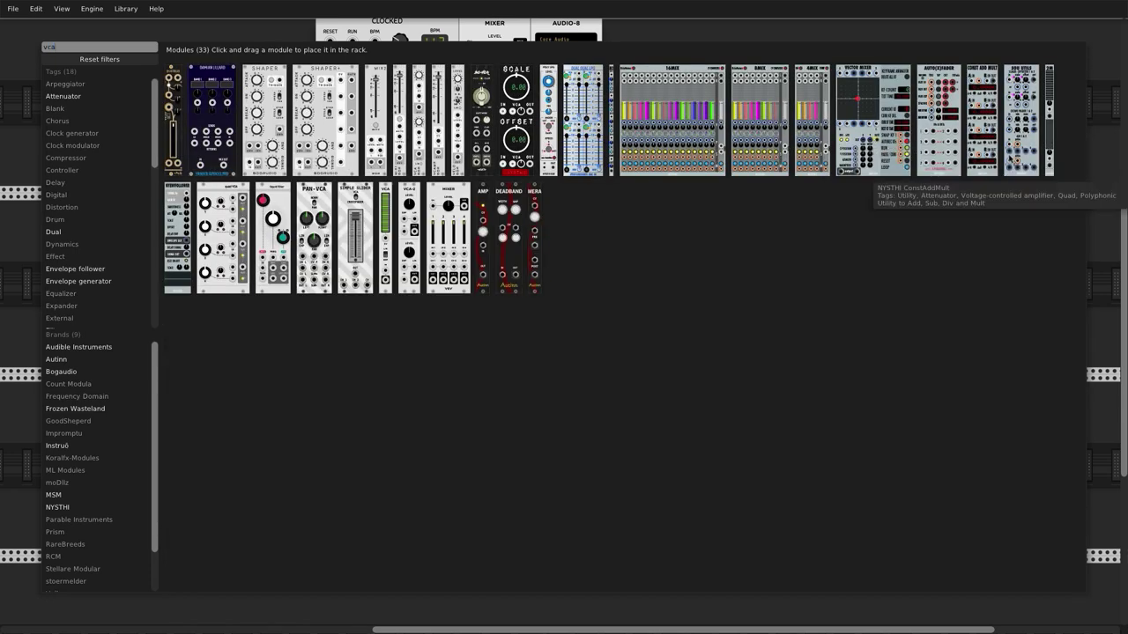
pyautogui.click(380, 217)
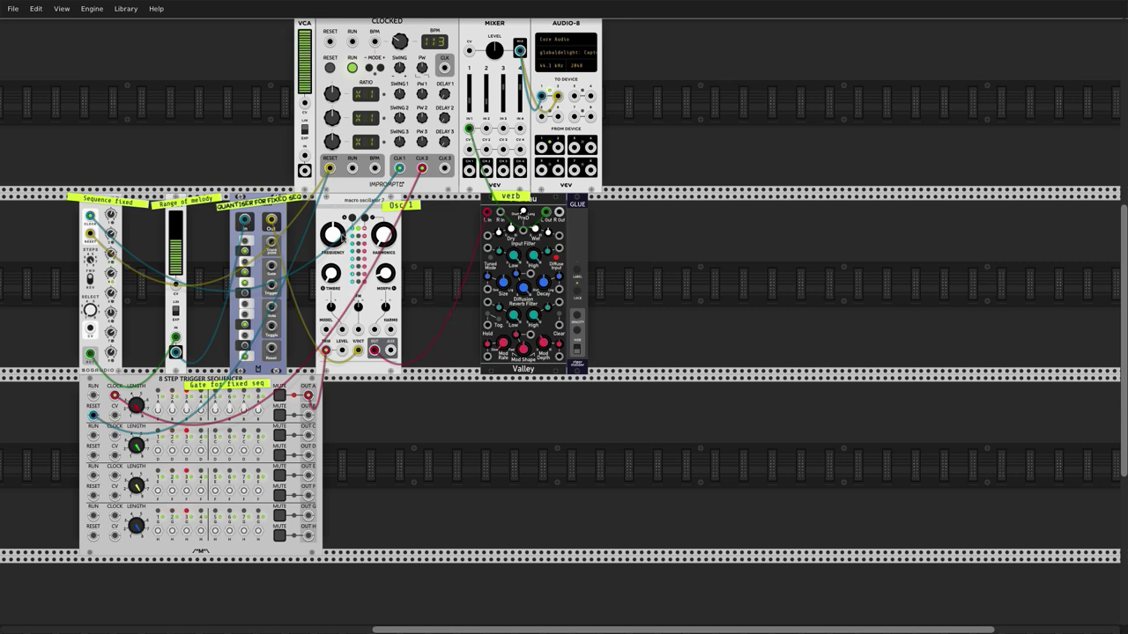
pyautogui.moveTo(306, 159); pyautogui.dragTo(498, 405)
# Find the MSM ADSR in the module library, add it, and place it between the trigger sequencer and the VCA.
pyautogui.rightClick(432, 382)
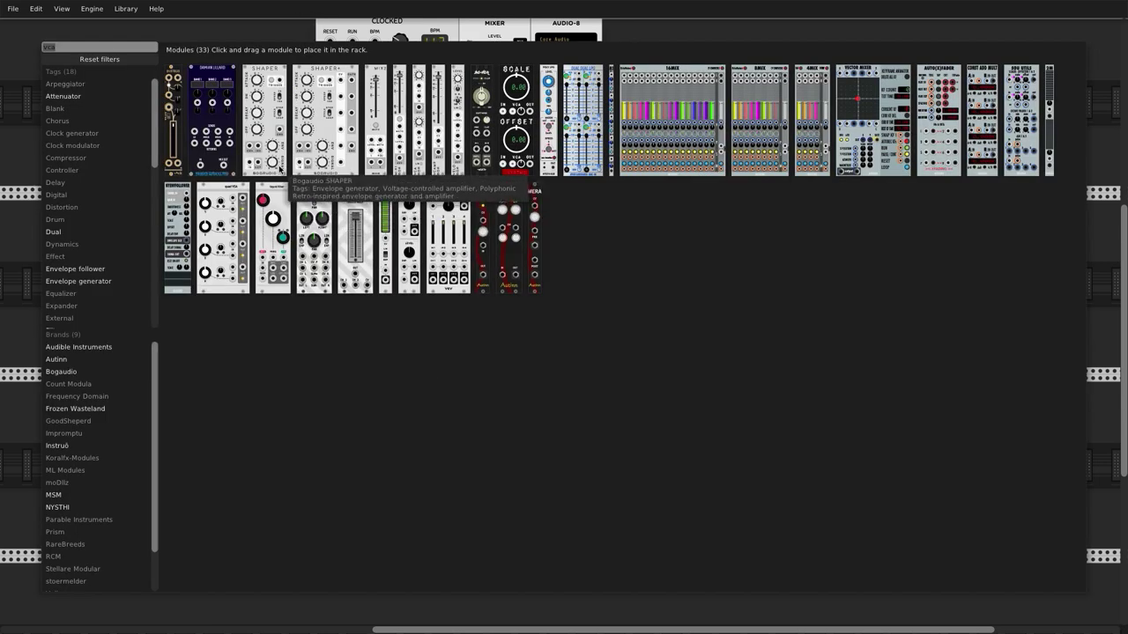
pyautogui.press('BackSpace')
pyautogui.press('BackSpace')
pyautogui.press('BackSpace')
pyautogui.write('adsr')
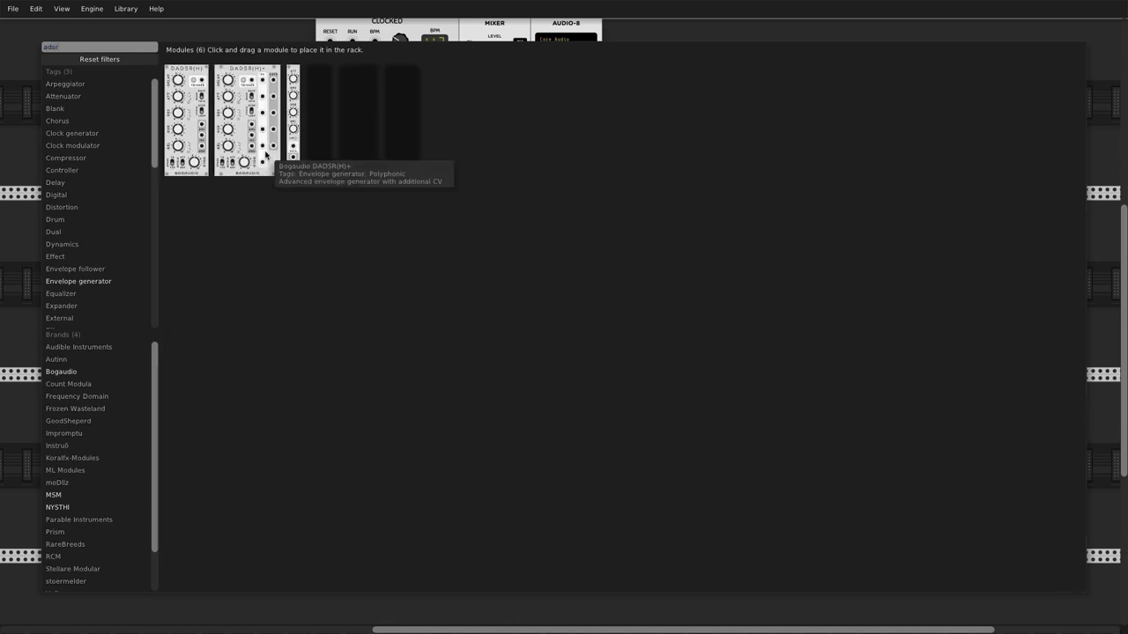
pyautogui.click(362, 140)
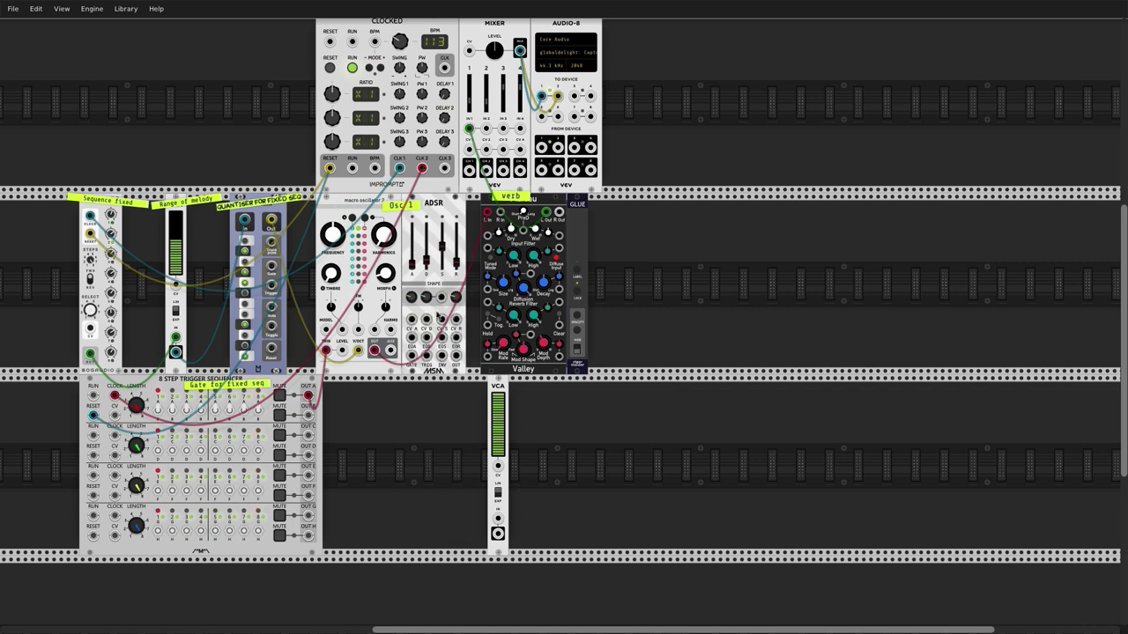
pyautogui.moveTo(444, 211); pyautogui.dragTo(429, 398)
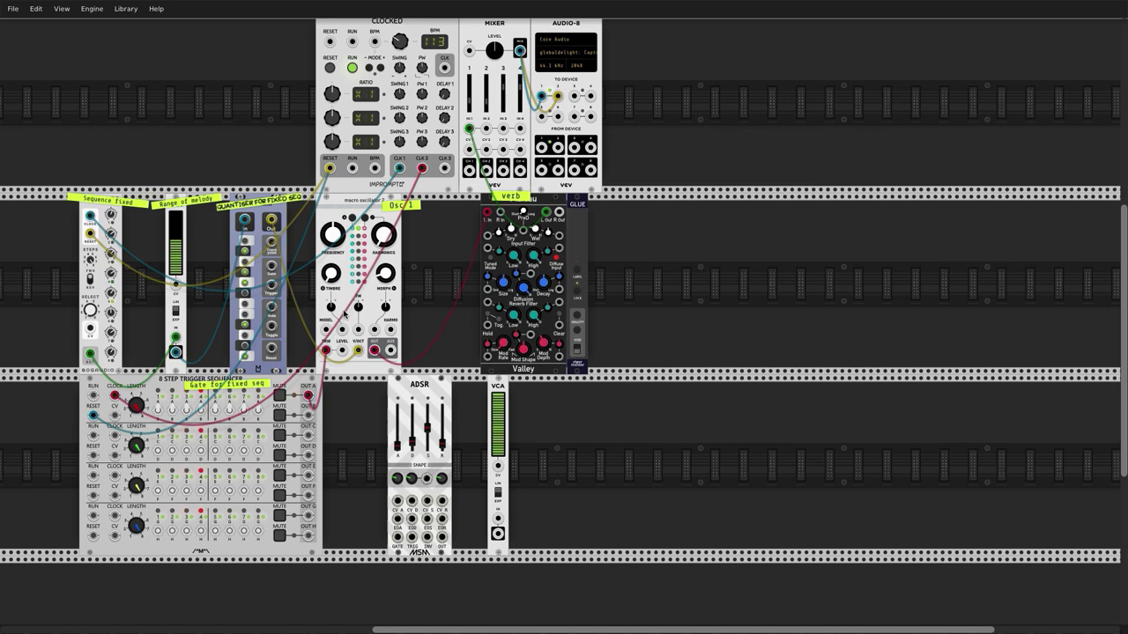
# Patch the trigger sequencer's OUT A to the ADSR's GATE input after trying Clocked's CLK 1 as the gate source.
pyautogui.moveTo(399, 170); pyautogui.dragTo(398, 535)
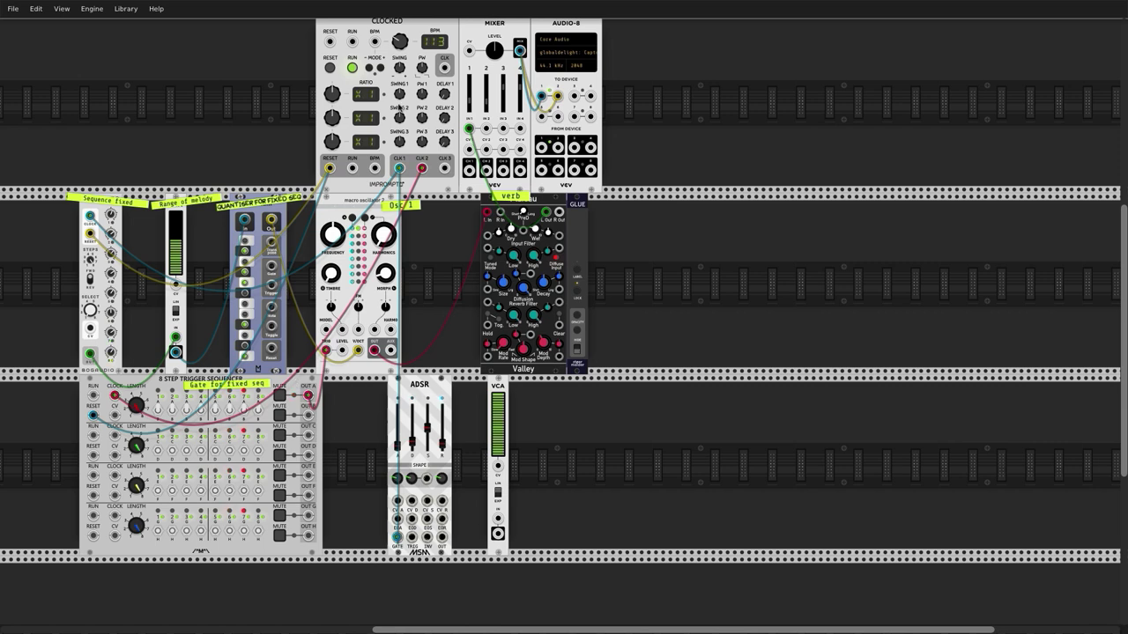
pyautogui.moveTo(399, 168); pyautogui.dragTo(430, 236)
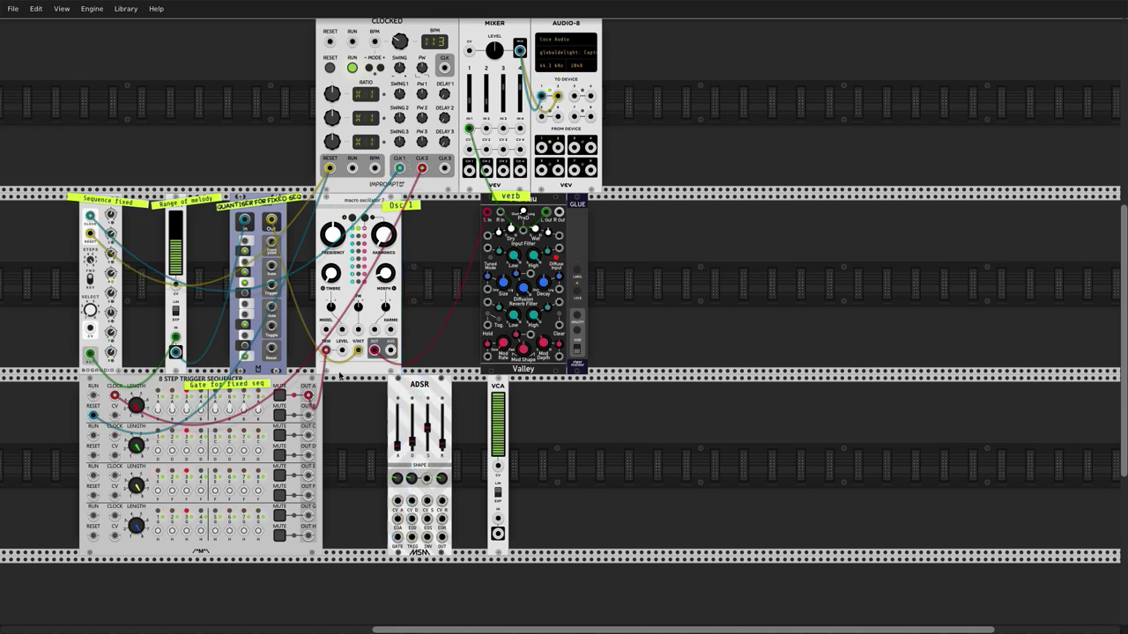
pyautogui.moveTo(308, 395); pyautogui.dragTo(396, 537)
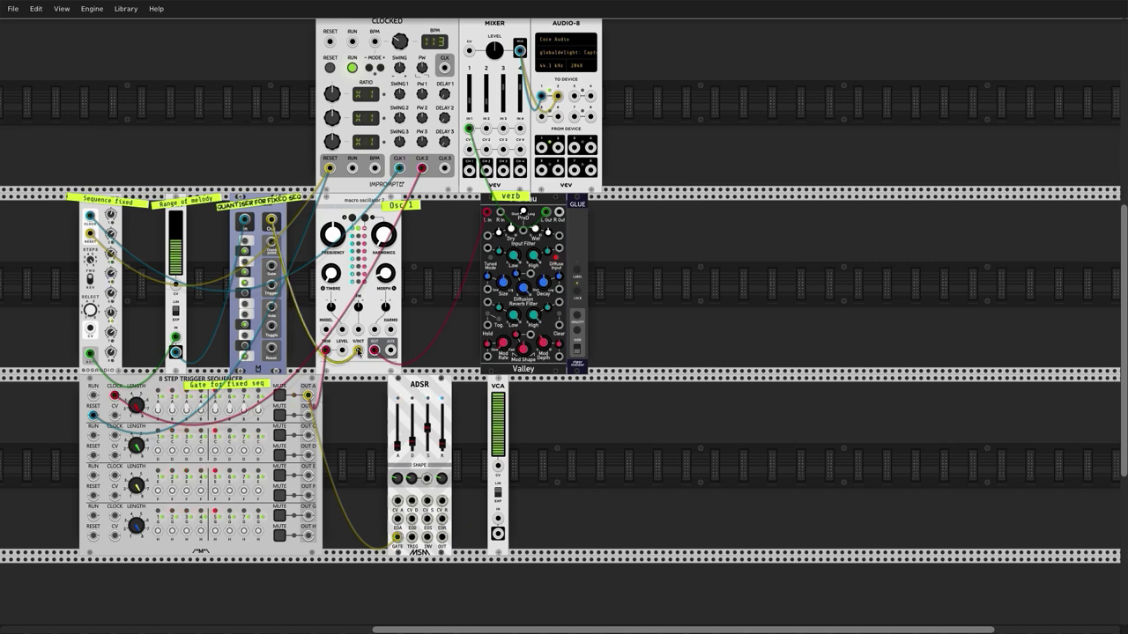
# Route the oscillator's output through the VCA into the reverb's left input and patch the ADSR's OUT to the VCA's CV.
pyautogui.moveTo(488, 213); pyautogui.dragTo(498, 533)
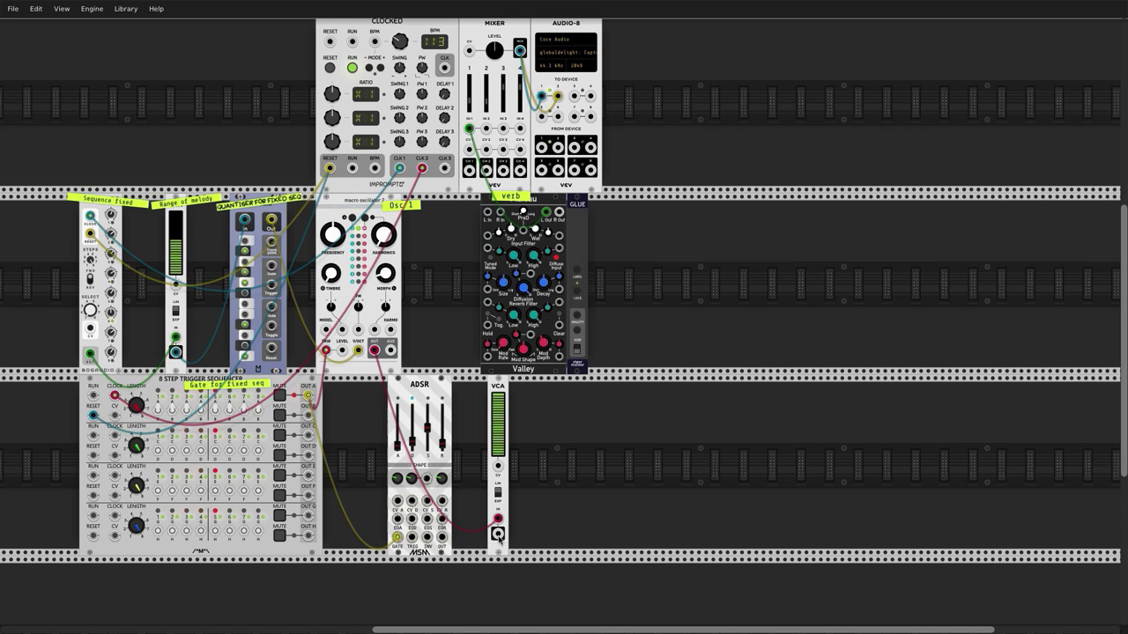
pyautogui.moveTo(496, 355); pyautogui.dragTo(488, 212)
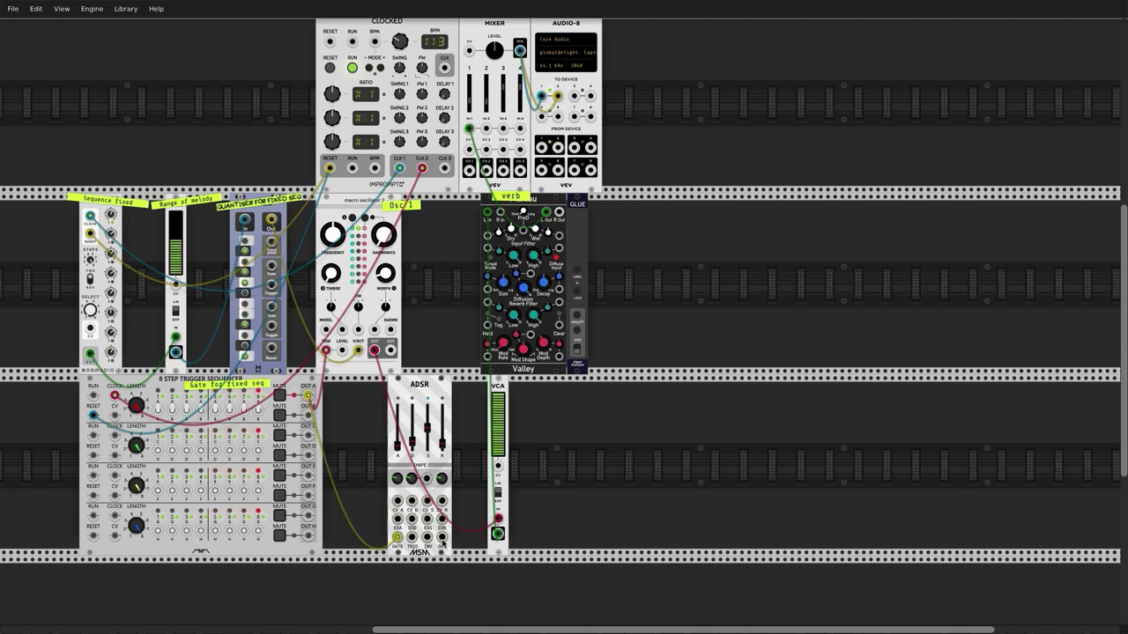
pyautogui.moveTo(442, 539); pyautogui.dragTo(498, 465)
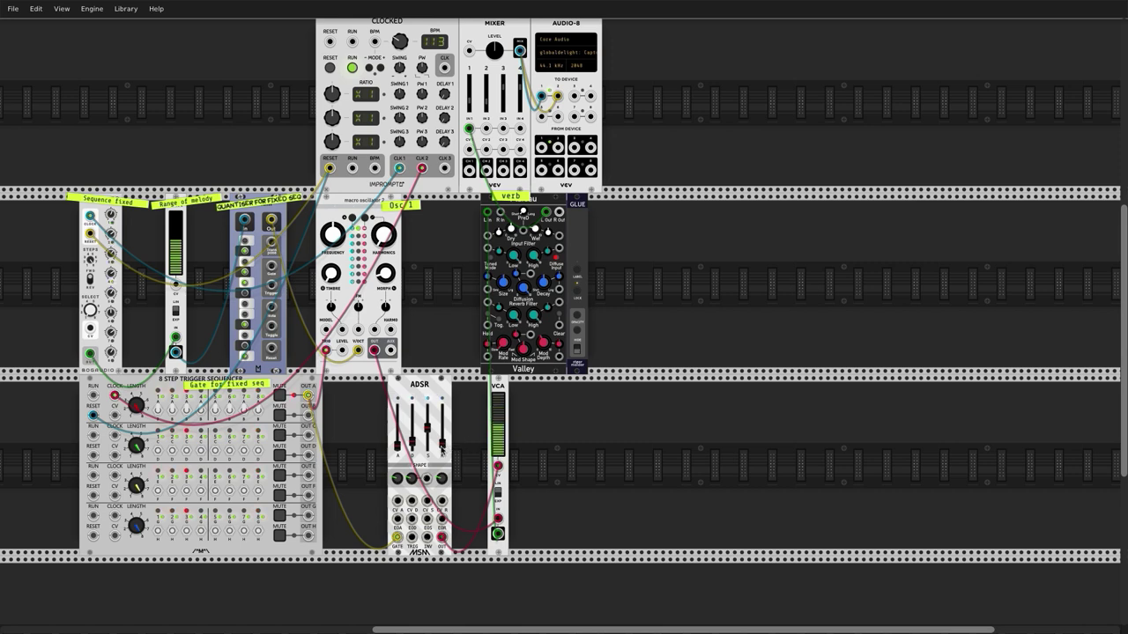
# Try different ADSR slider settings, ending with attack, decay, sustain and release all near minimum for a short envelope.
pyautogui.moveTo(442, 477); pyautogui.dragTo(426, 422)
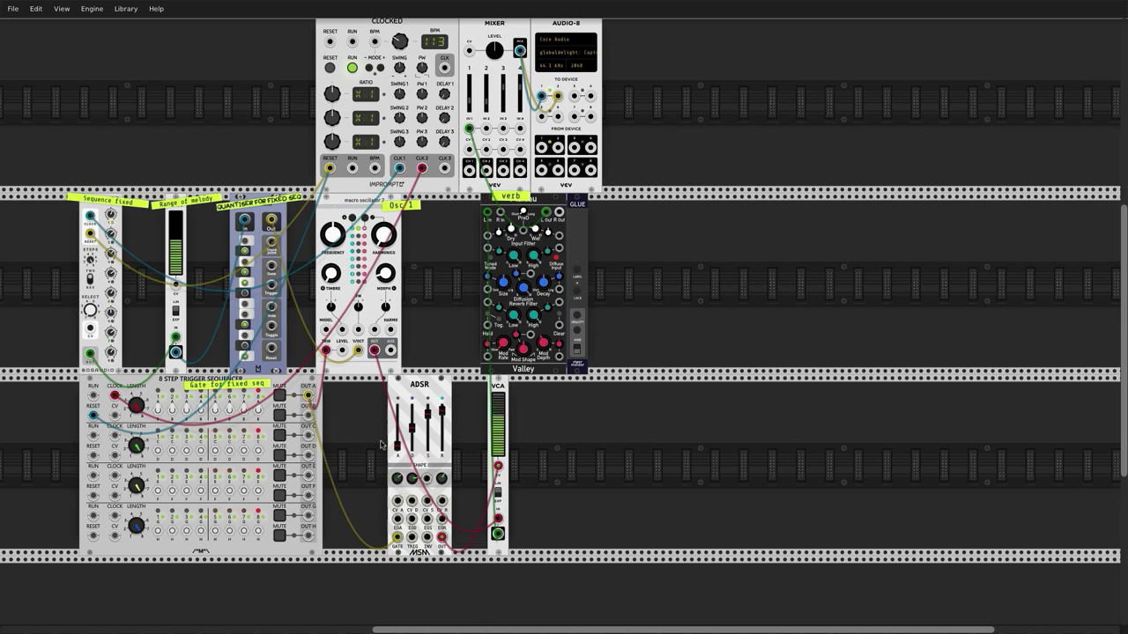
pyautogui.moveTo(398, 449); pyautogui.dragTo(398, 455)
pyautogui.moveTo(412, 429); pyautogui.dragTo(413, 439)
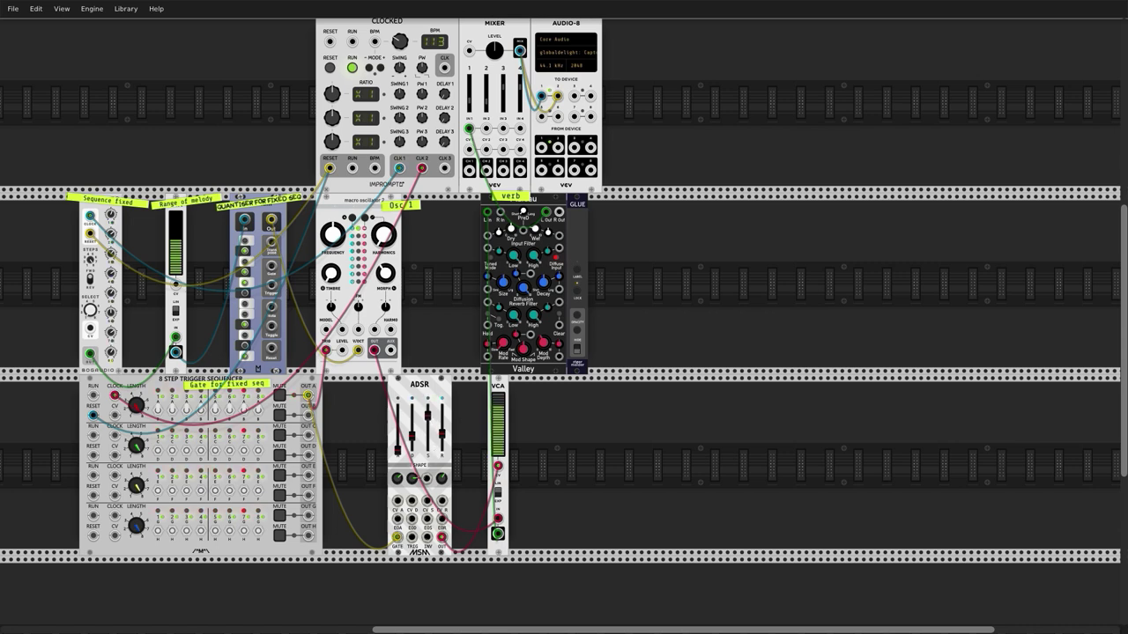
pyautogui.moveTo(428, 431)
pyautogui.mouseDown()
pyautogui.moveTo(443, 439)
pyautogui.moveTo(410, 443)
pyautogui.mouseUp()
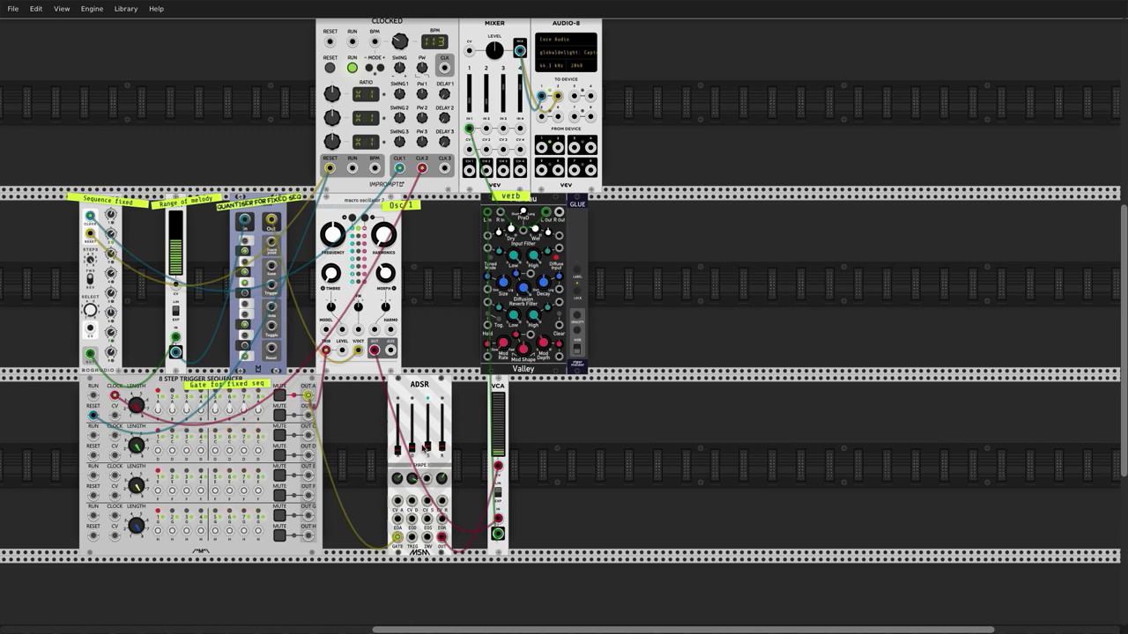
pyautogui.moveTo(413, 448); pyautogui.dragTo(413, 445)
# Set Clocked's first two ratios to x4 and readjust the ADSR's decay, sustain and release and the Range of melody level.
pyautogui.scroll(1, 564, 326)
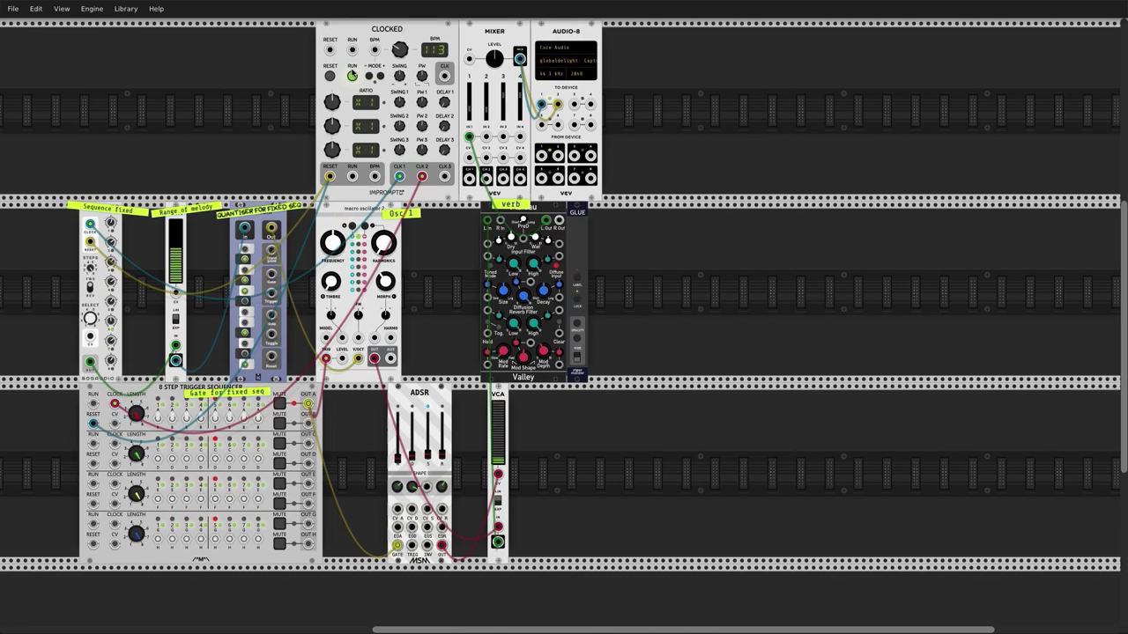
pyautogui.moveTo(331, 102); pyautogui.dragTo(332, 128)
pyautogui.moveTo(412, 458); pyautogui.dragTo(411, 426)
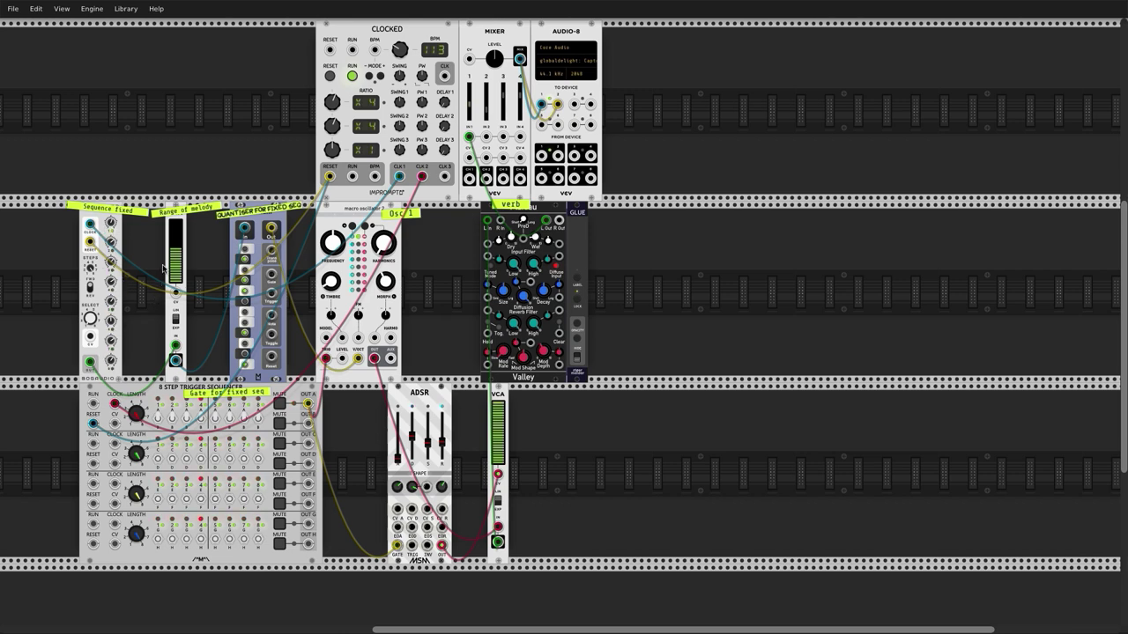
pyautogui.moveTo(178, 253); pyautogui.dragTo(178, 231)
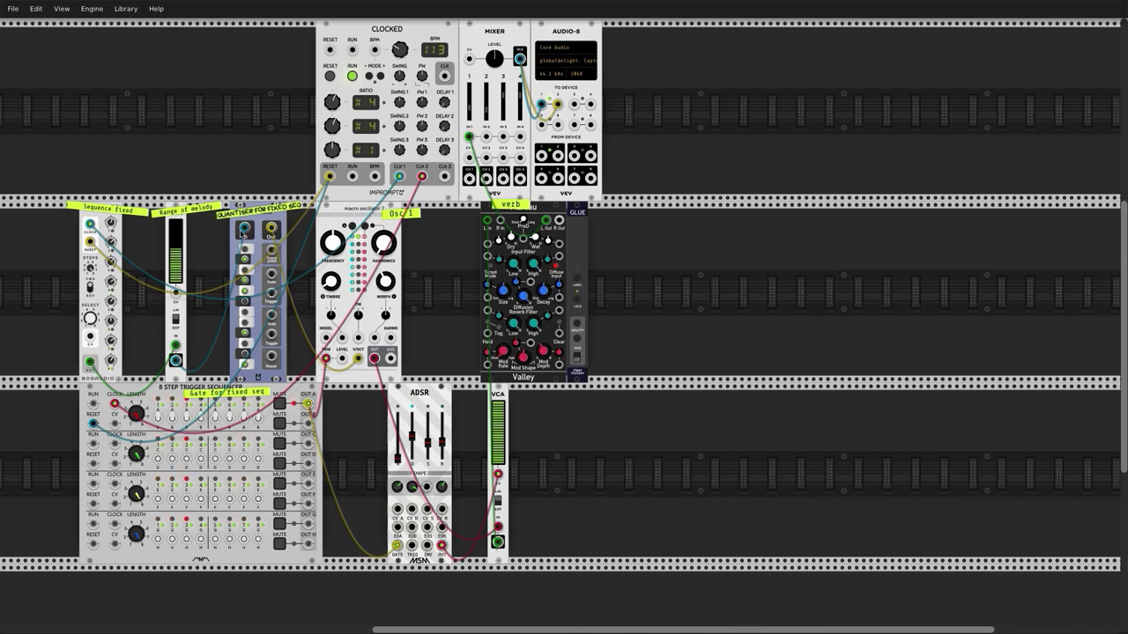
# Add the Digital Sequencer beside the reverb and GLUE modules and draw a gentle wave contour across all its steps.
pyautogui.rightClick(634, 209)
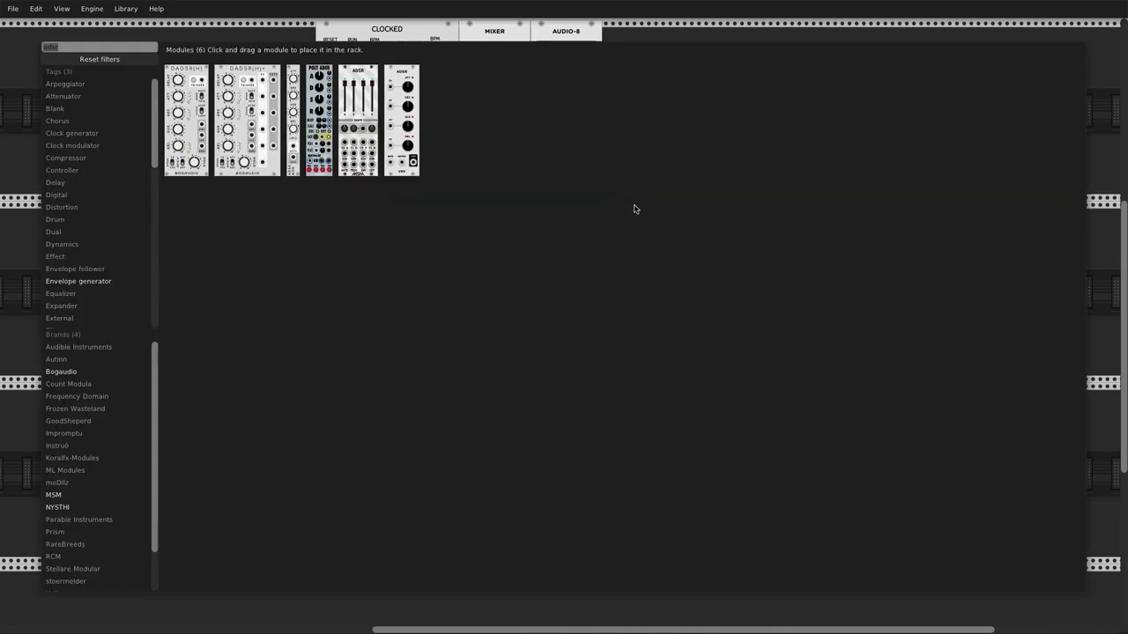
pyautogui.click(134, 59)
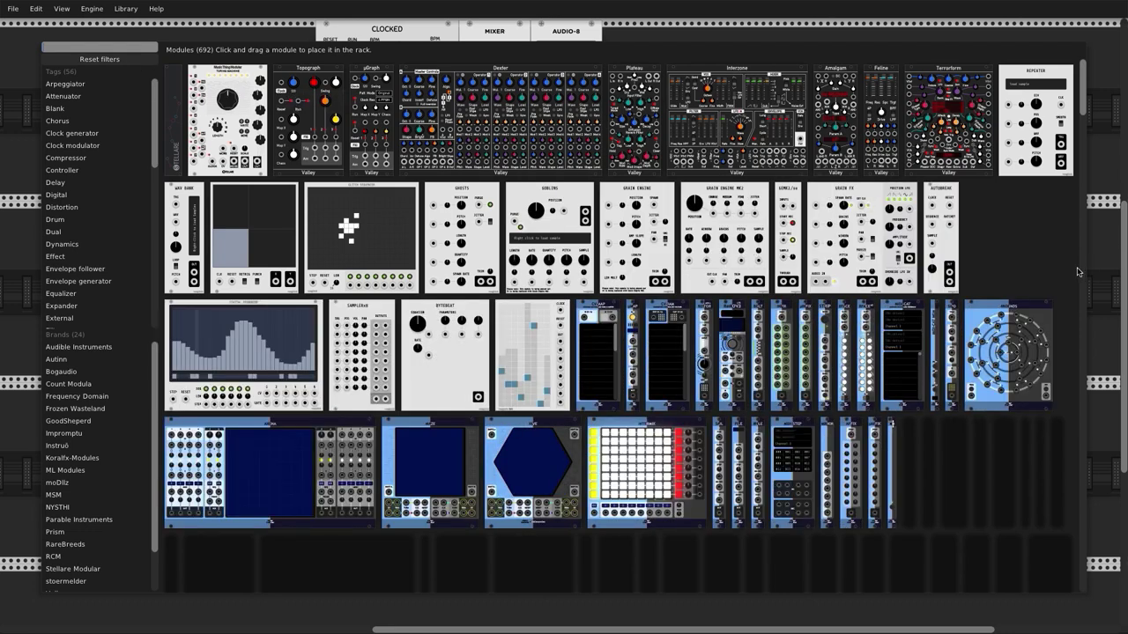
pyautogui.press('Escape')
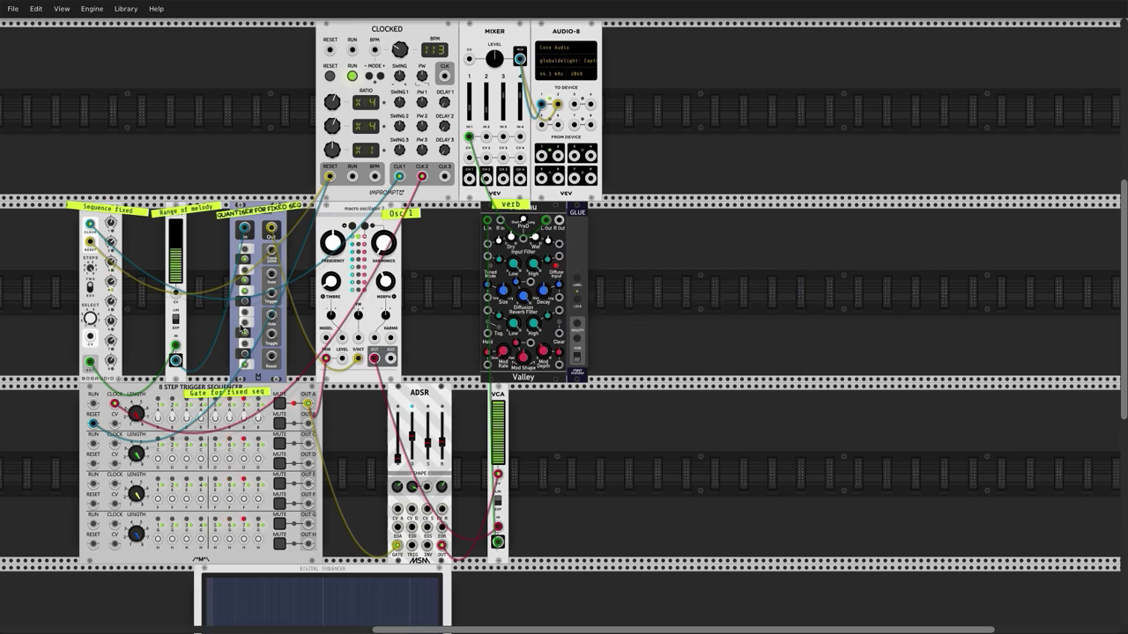
pyautogui.moveTo(265, 576); pyautogui.dragTo(675, 275)
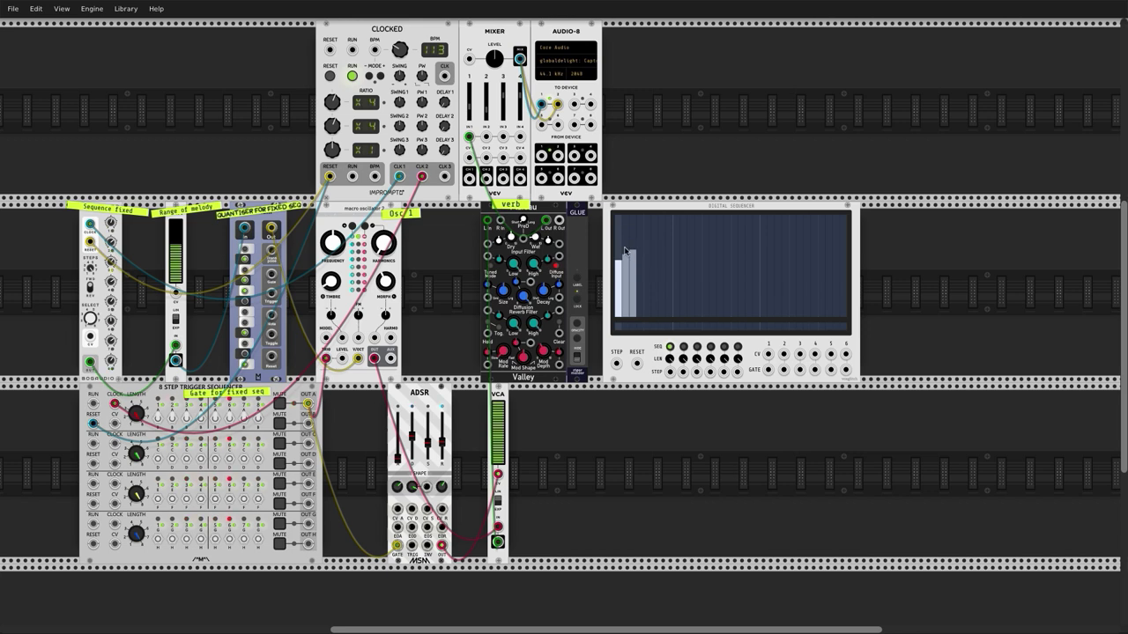
pyautogui.moveTo(617, 252); pyautogui.dragTo(629, 253)
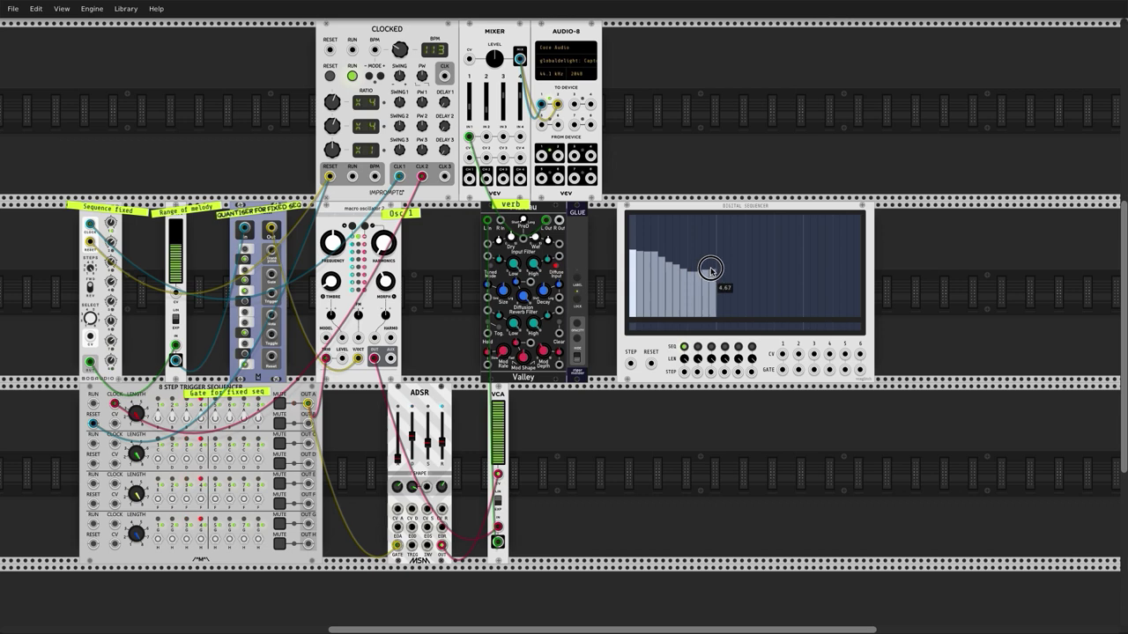
pyautogui.moveTo(742, 255)
pyautogui.mouseDown()
pyautogui.moveTo(812, 273)
pyautogui.moveTo(776, 256)
pyautogui.moveTo(865, 256)
pyautogui.mouseUp()
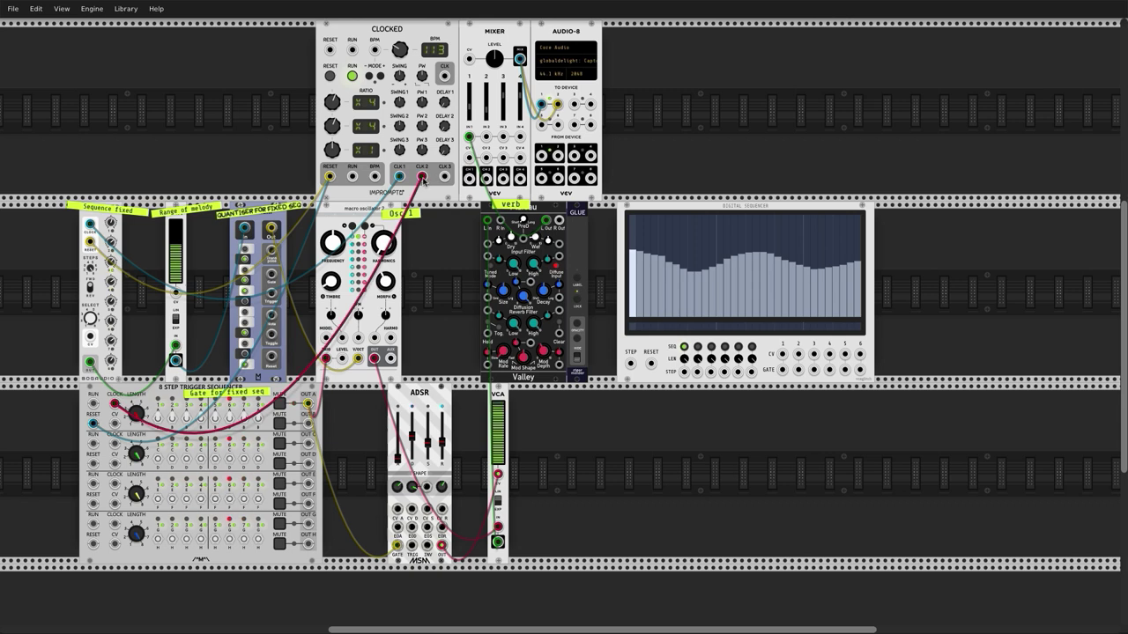
# Patch Clocked's CLK 2 to the digital sequencer's STEP input and its CV 1 output to the Range of melody's CV input.
pyautogui.moveTo(423, 178); pyautogui.dragTo(630, 363)
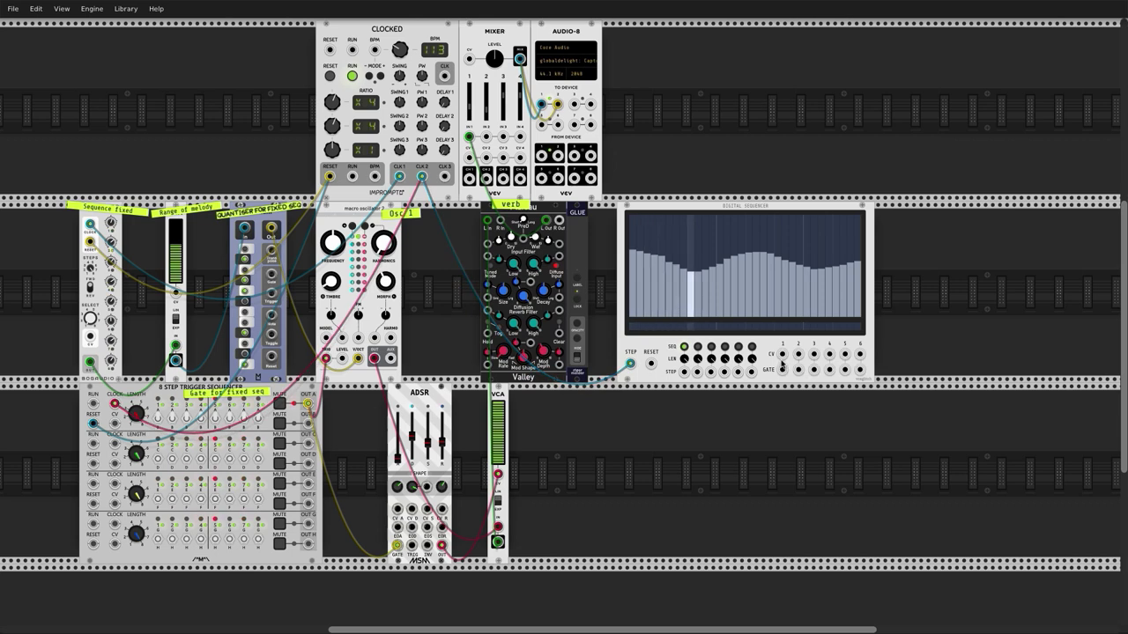
pyautogui.moveTo(783, 356); pyautogui.dragTo(176, 292)
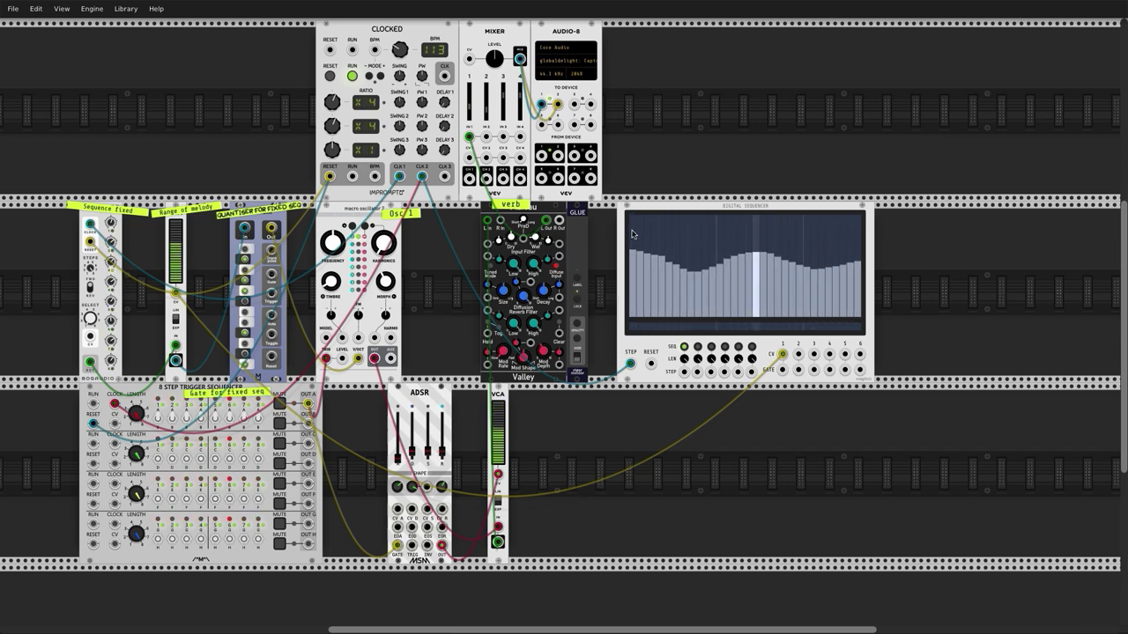
# Redraw the digital sequencer's steps with stronger contrast: a high start, two dips and a sharp peak near the end.
pyautogui.moveTo(630, 223)
pyautogui.mouseDown()
pyautogui.moveTo(711, 272)
pyautogui.moveTo(751, 242)
pyautogui.moveTo(775, 254)
pyautogui.moveTo(813, 315)
pyautogui.moveTo(859, 329)
pyautogui.mouseUp()
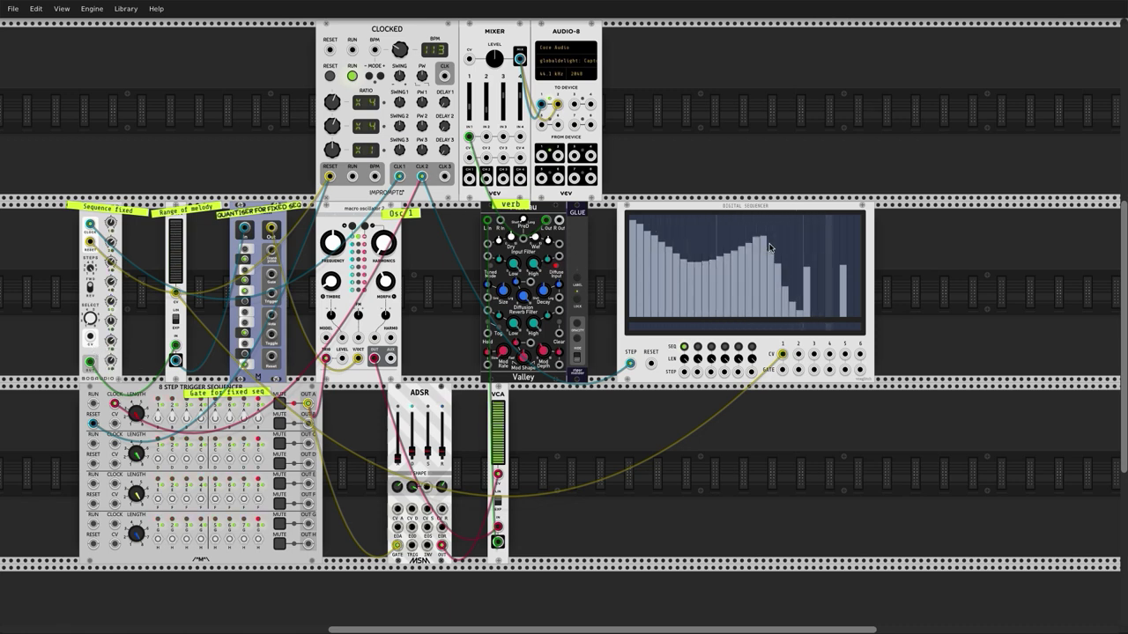
pyautogui.moveTo(785, 252)
pyautogui.mouseDown()
pyautogui.moveTo(801, 280)
pyautogui.moveTo(829, 275)
pyautogui.moveTo(862, 253)
pyautogui.moveTo(817, 269)
pyautogui.moveTo(842, 216)
pyautogui.mouseUp()
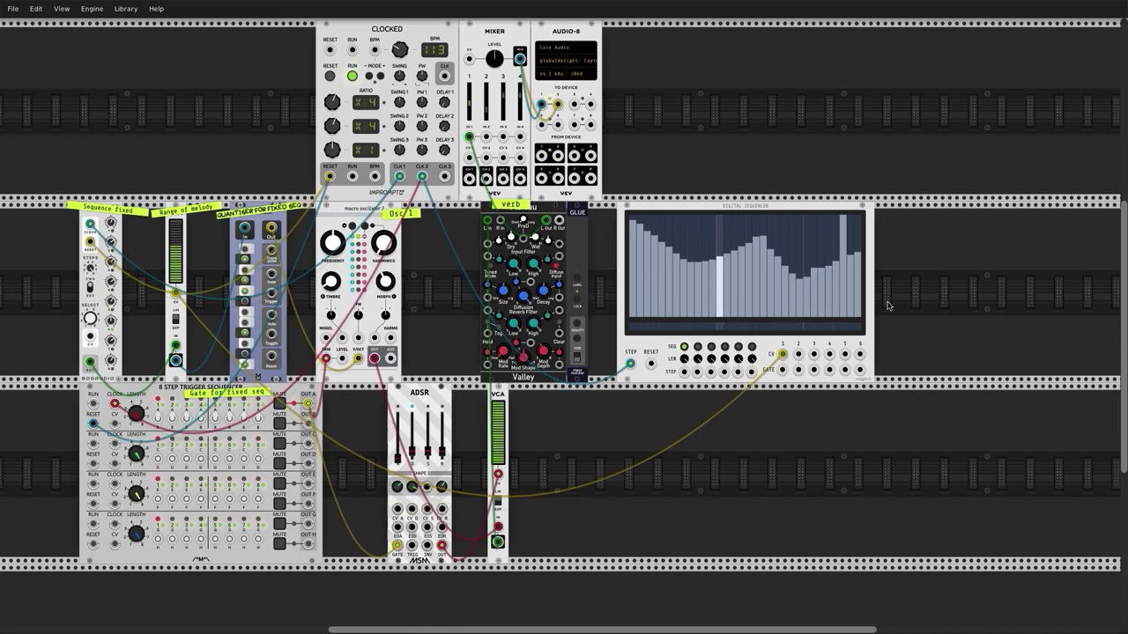
# Check the output range options of the fixed sequence's ADDR-SEQ module and keep +/-10V.
pyautogui.rightClick(103, 365)
pyautogui.moveTo(212, 384)
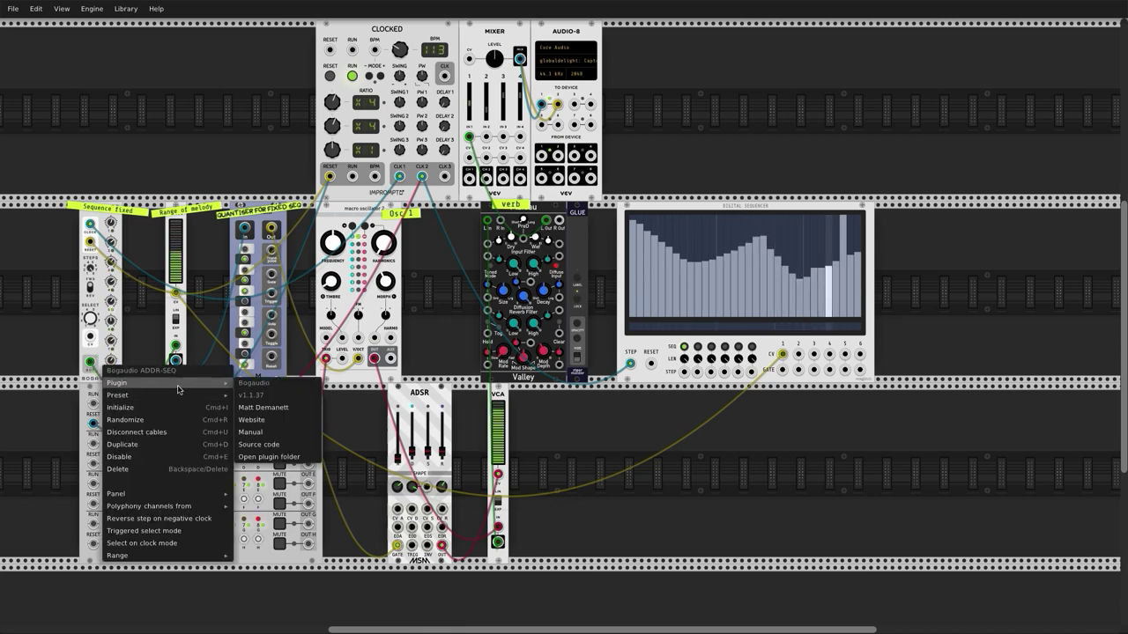
pyautogui.moveTo(176, 555)
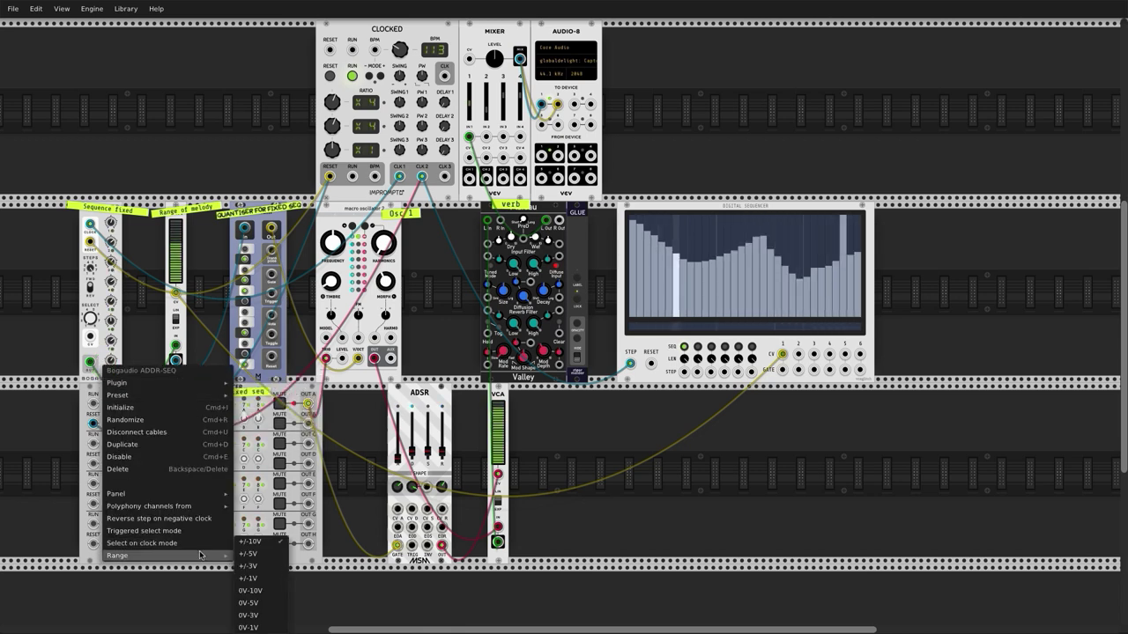
pyautogui.click(264, 537)
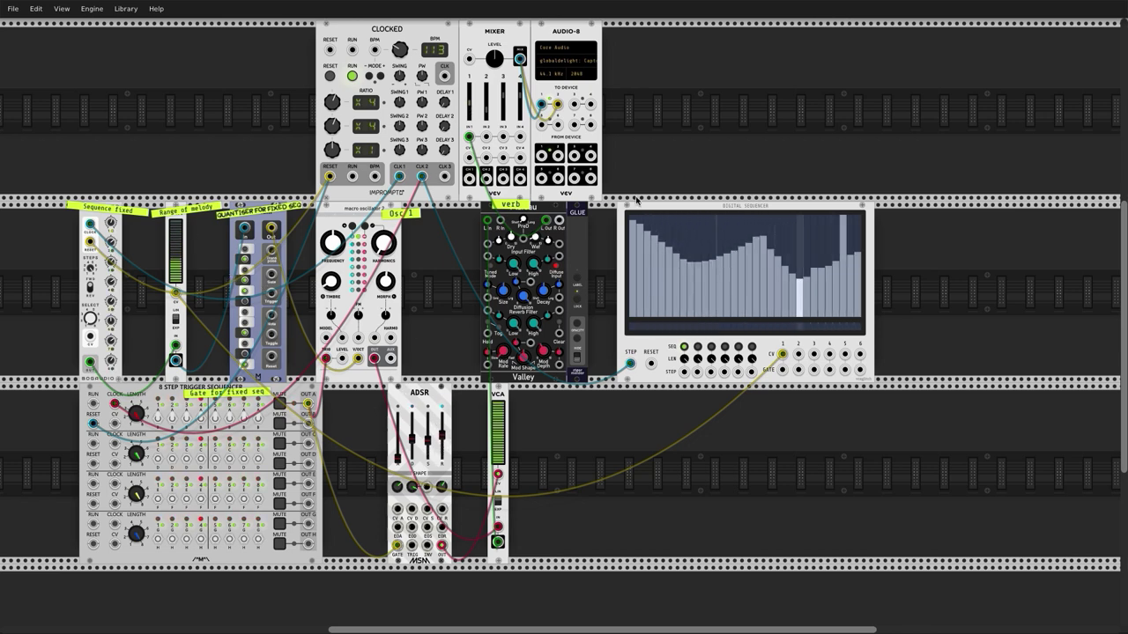
# Redraw the digital sequencer's contour with most steps at zero and isolated tall peaks before the middle, past the middle and at the end.
pyautogui.moveTo(631, 249)
pyautogui.mouseDown()
pyautogui.moveTo(681, 229)
pyautogui.moveTo(707, 243)
pyautogui.moveTo(763, 322)
pyautogui.moveTo(788, 314)
pyautogui.moveTo(814, 278)
pyautogui.moveTo(825, 220)
pyautogui.moveTo(862, 225)
pyautogui.mouseUp()
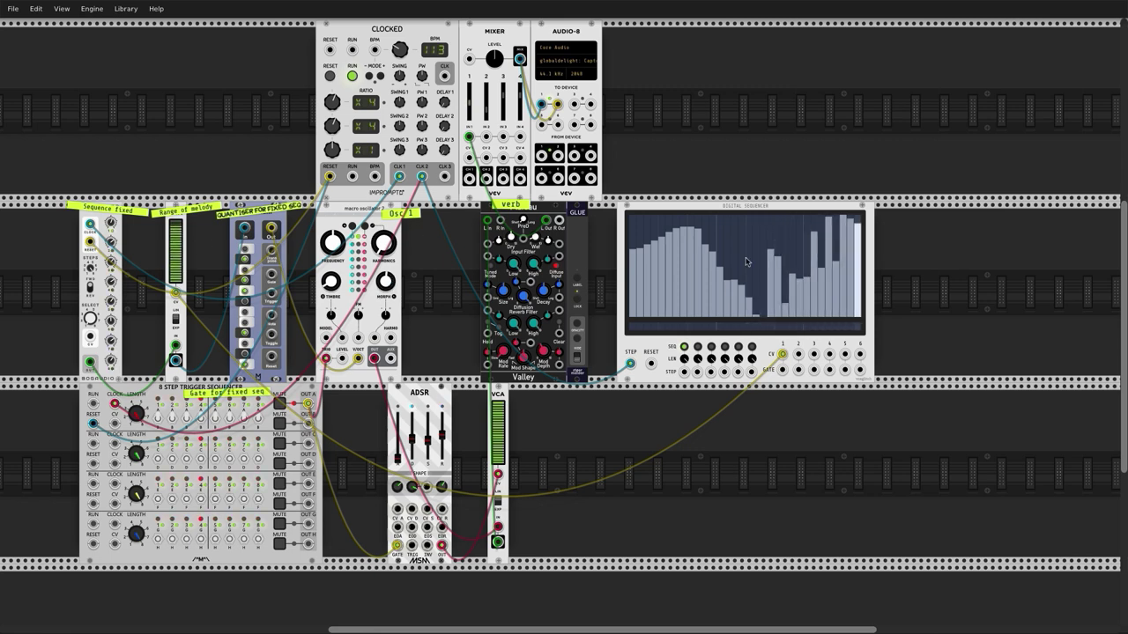
pyautogui.moveTo(631, 314); pyautogui.dragTo(673, 313)
pyautogui.moveTo(686, 261)
pyautogui.mouseDown()
pyautogui.moveTo(702, 226)
pyautogui.moveTo(676, 255)
pyautogui.moveTo(692, 314)
pyautogui.moveTo(679, 320)
pyautogui.moveTo(754, 298)
pyautogui.moveTo(756, 311)
pyautogui.moveTo(729, 317)
pyautogui.moveTo(790, 312)
pyautogui.moveTo(721, 312)
pyautogui.moveTo(746, 314)
pyautogui.moveTo(790, 239)
pyautogui.moveTo(837, 307)
pyautogui.mouseUp()
pyautogui.click(844, 253)
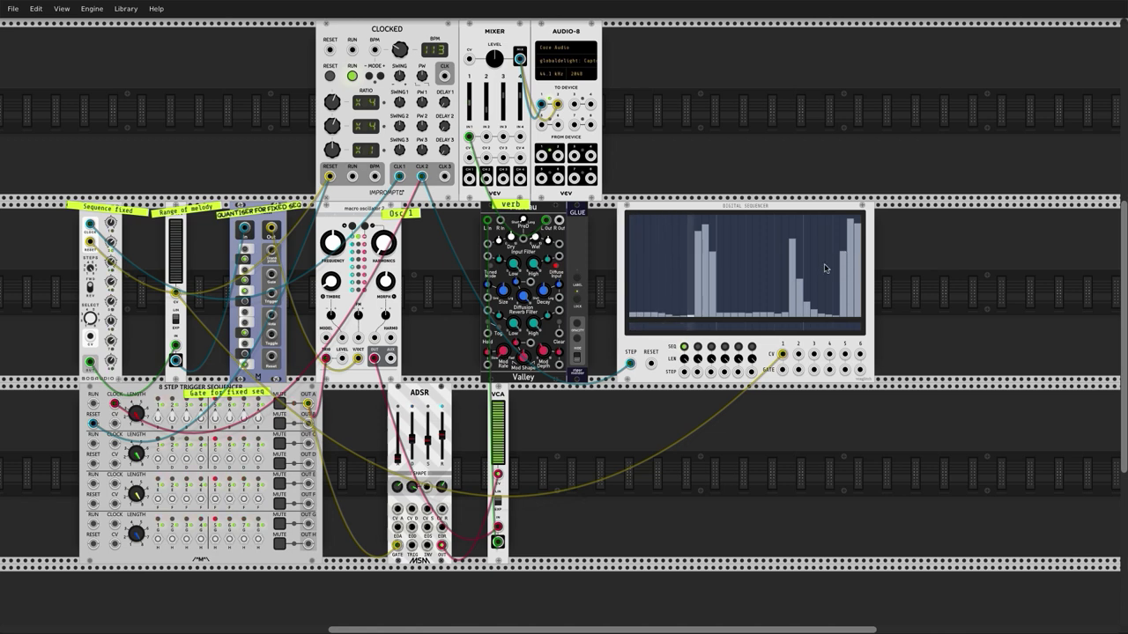
pyautogui.click(664, 317)
pyautogui.moveTo(665, 317)
pyautogui.mouseDown()
pyautogui.moveTo(625, 326)
pyautogui.moveTo(775, 319)
pyautogui.mouseUp()
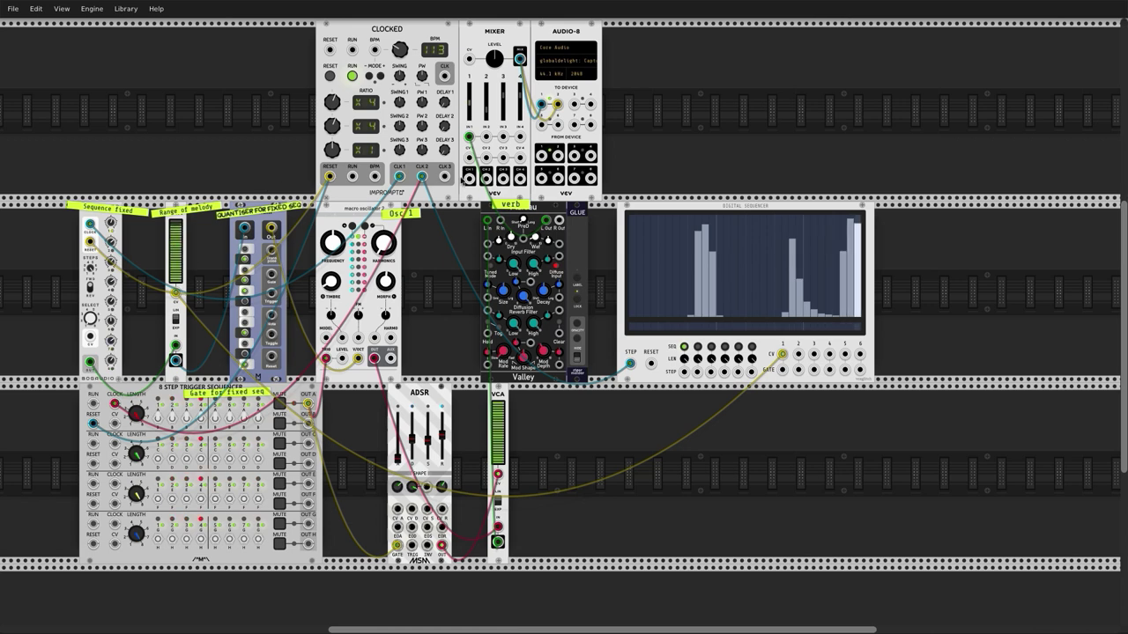
# Stop Clocked, reset it to the sequence start and run it again.
pyautogui.click(352, 78)
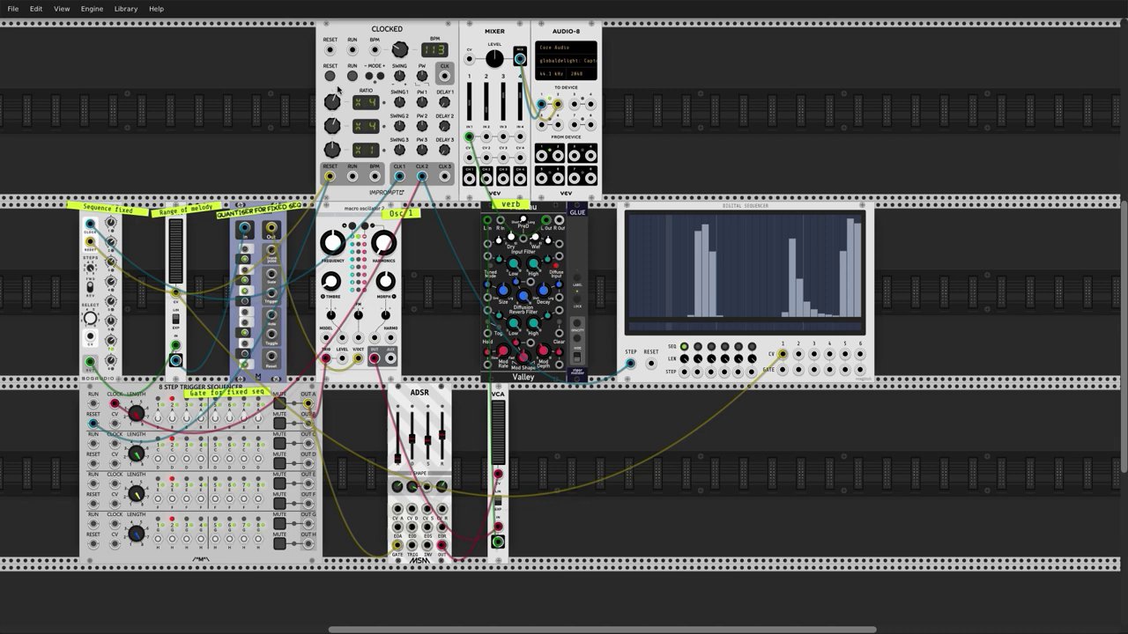
pyautogui.click(332, 76)
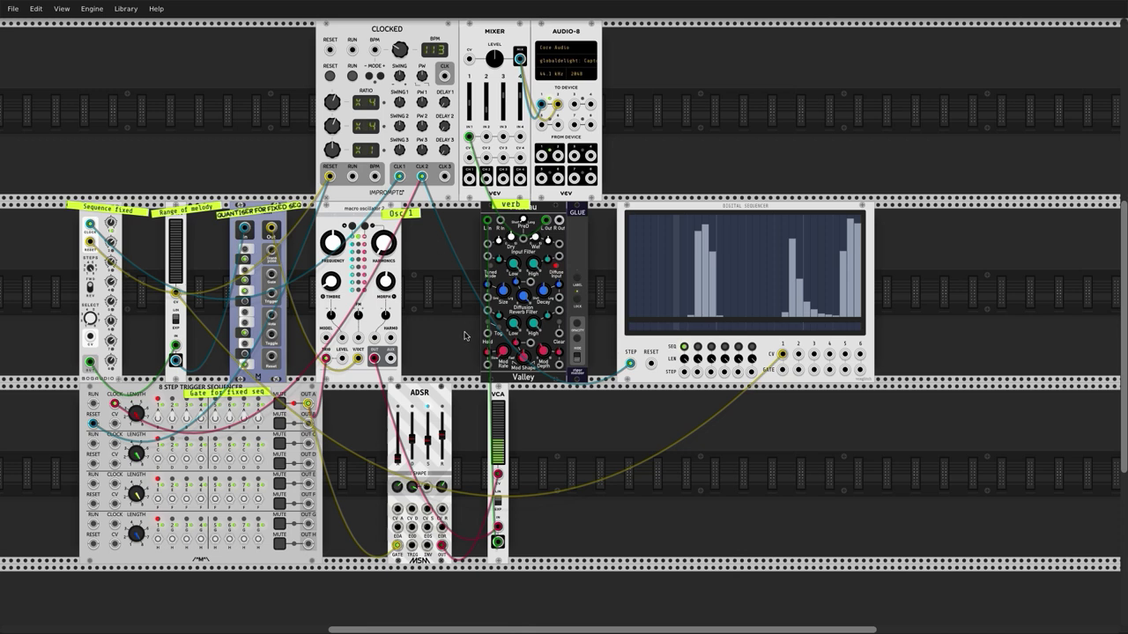
pyautogui.scroll(2, 459, 342)
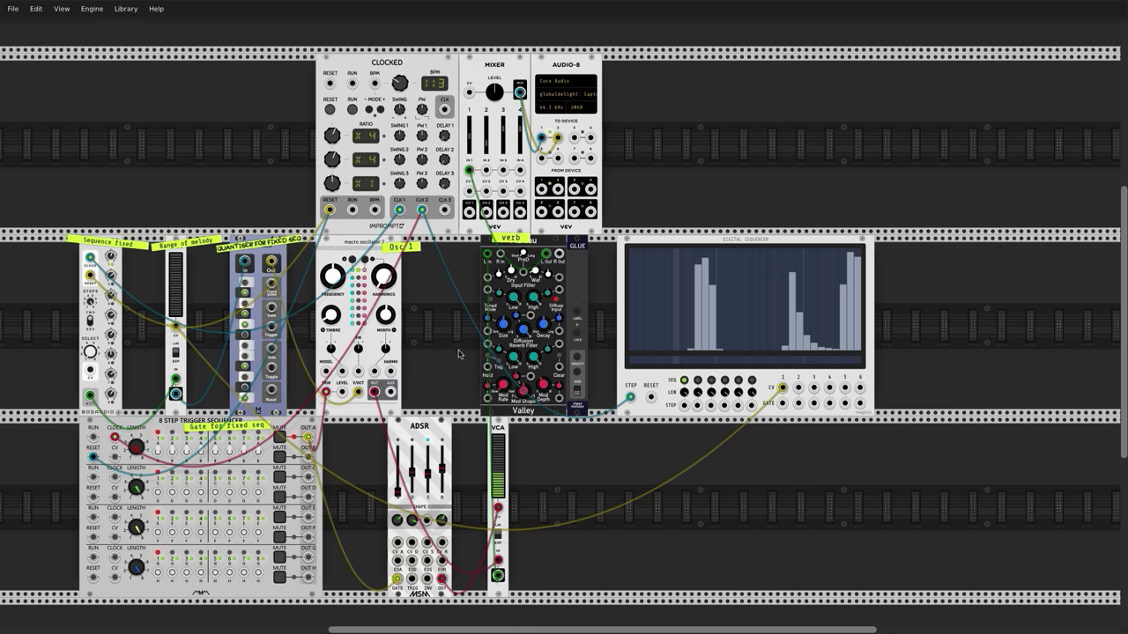
pyautogui.scroll(-1, 459, 353)
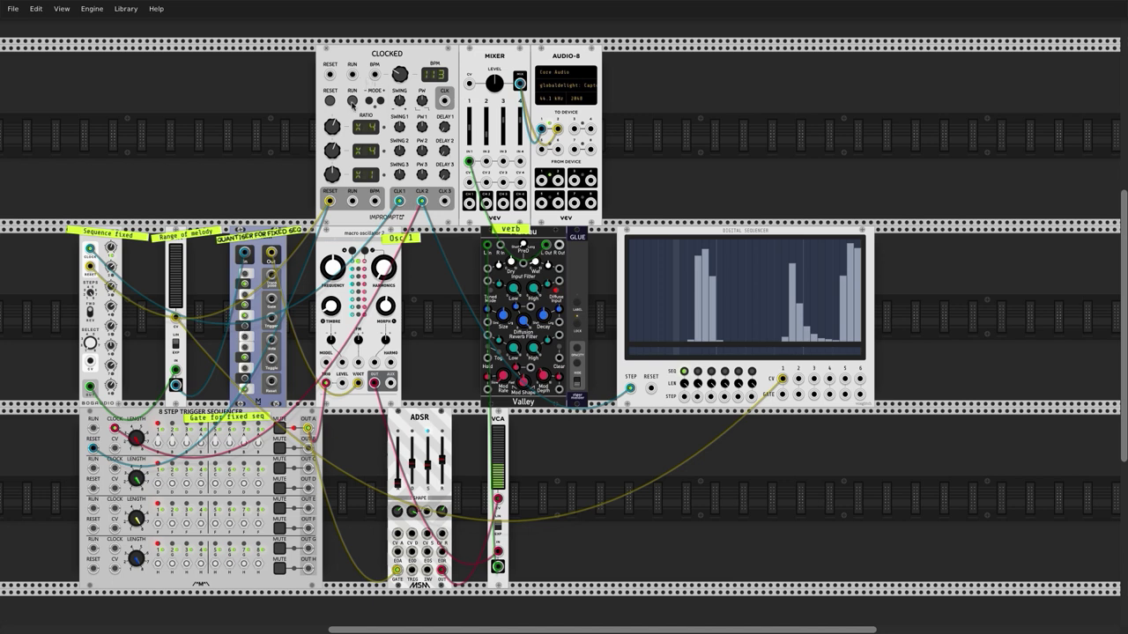
pyautogui.click(353, 101)
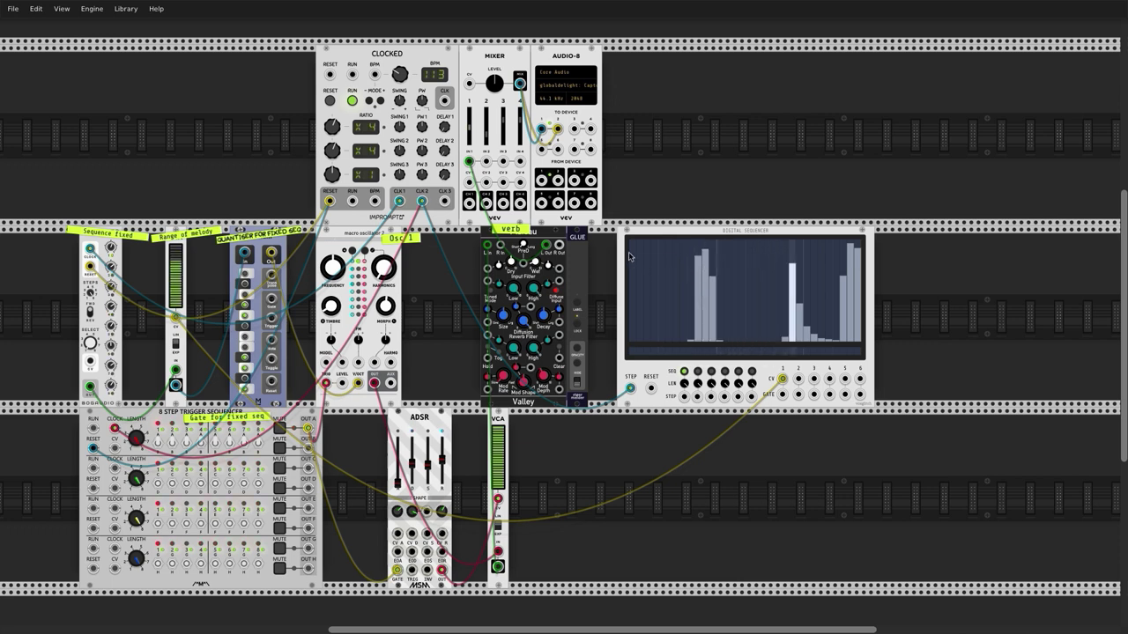
# Draw a tall block descending through the middle steps of the digital sequencer and bring its opening steps to zero.
pyautogui.moveTo(631, 252); pyautogui.dragTo(674, 326)
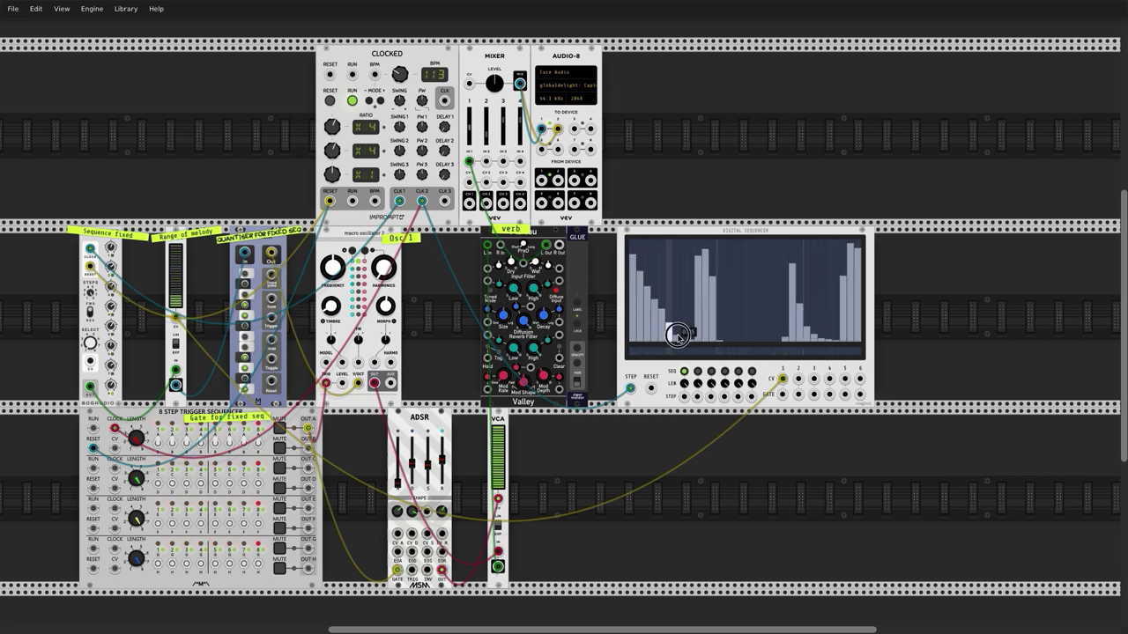
pyautogui.moveTo(744, 254); pyautogui.dragTo(779, 296)
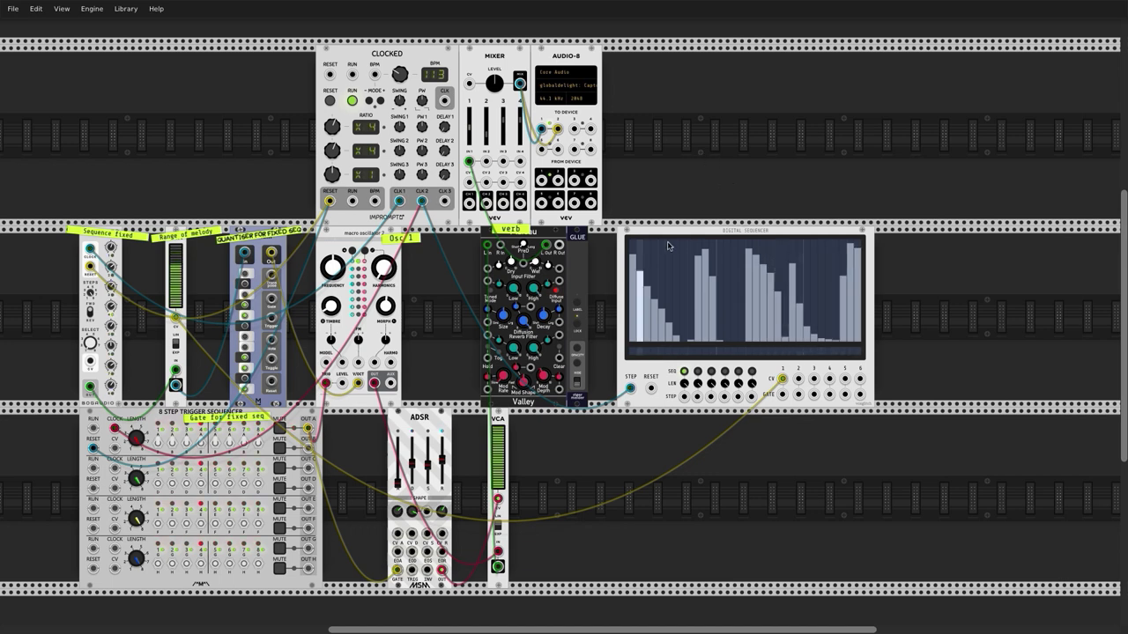
pyautogui.moveTo(731, 252)
pyautogui.mouseDown()
pyautogui.moveTo(783, 236)
pyautogui.moveTo(731, 246)
pyautogui.moveTo(751, 242)
pyautogui.moveTo(790, 330)
pyautogui.mouseUp()
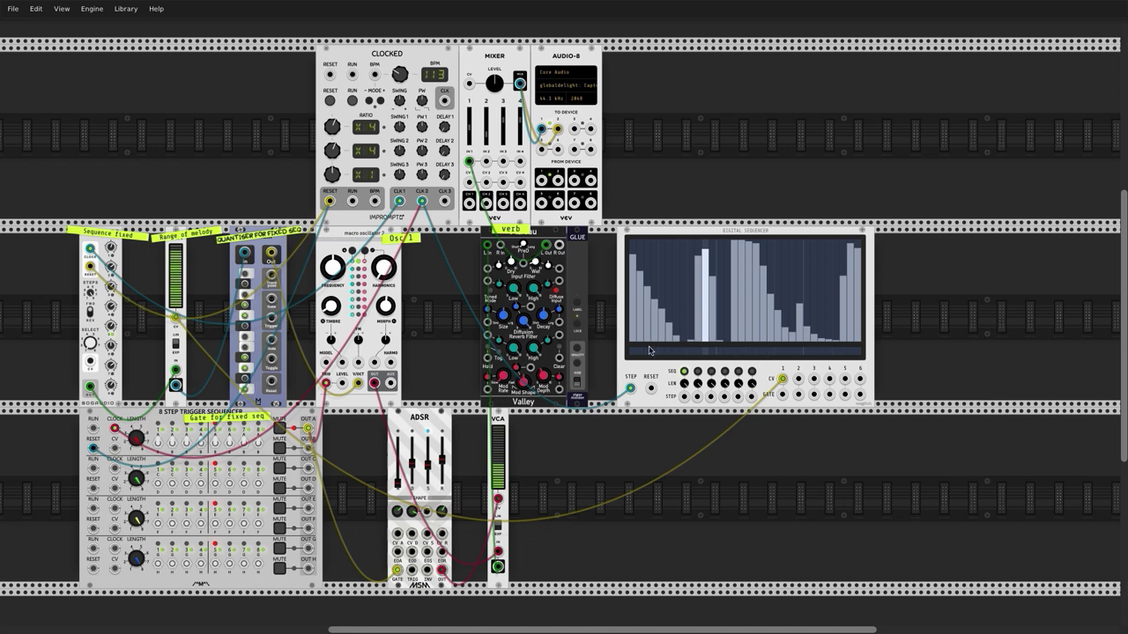
pyautogui.moveTo(677, 342)
pyautogui.mouseDown()
pyautogui.moveTo(617, 345)
pyautogui.moveTo(678, 346)
pyautogui.mouseUp()
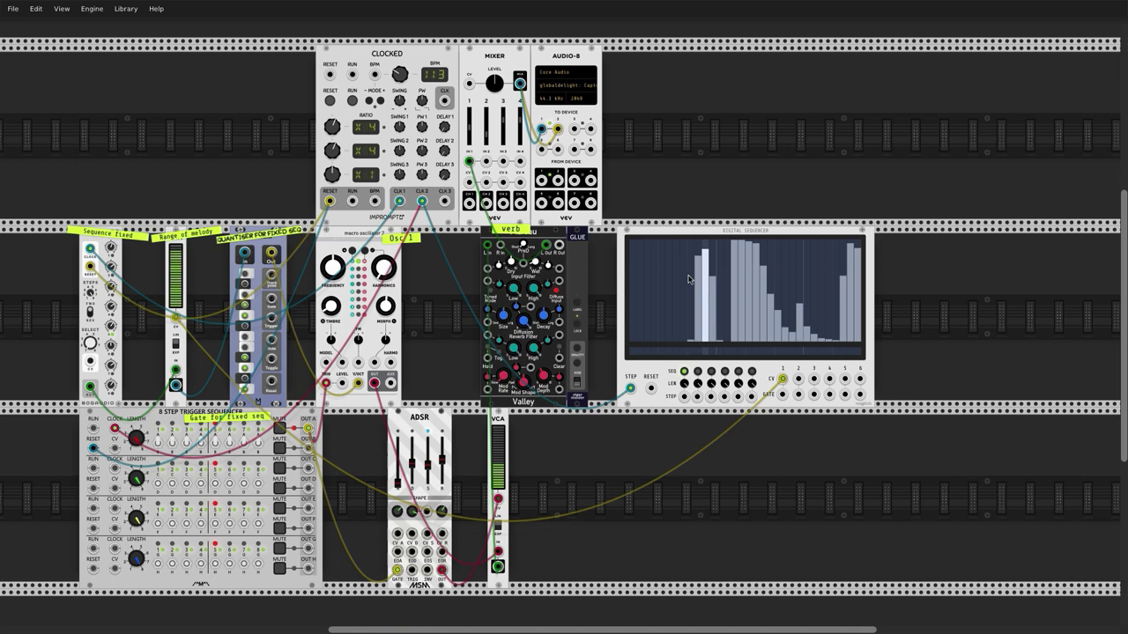
pyautogui.scroll(-2, 608, 274)
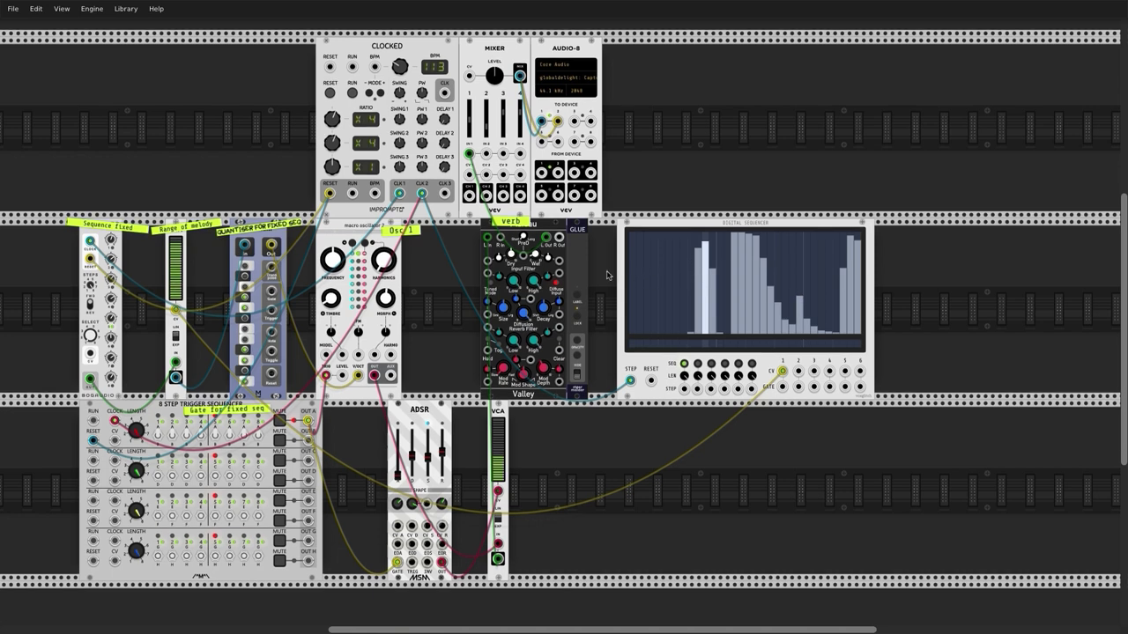
pyautogui.scroll(-5, 606, 274)
pyautogui.scroll(5, 606, 274)
pyautogui.scroll(-5, 606, 274)
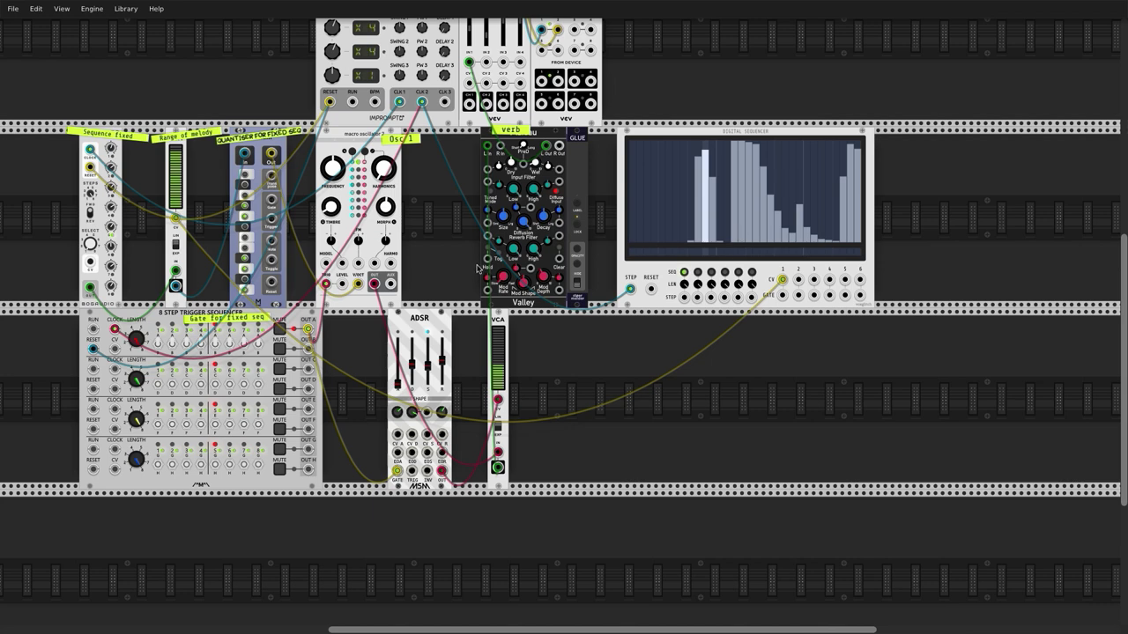
pyautogui.scroll(3, 478, 269)
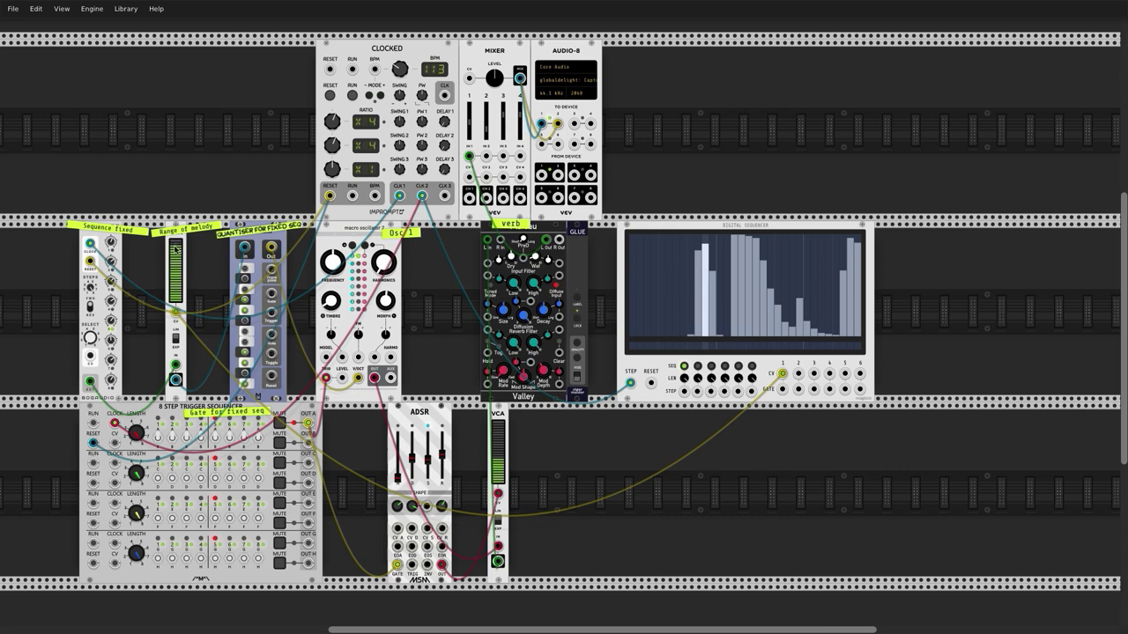
pyautogui.scroll(-1, 557, 213)
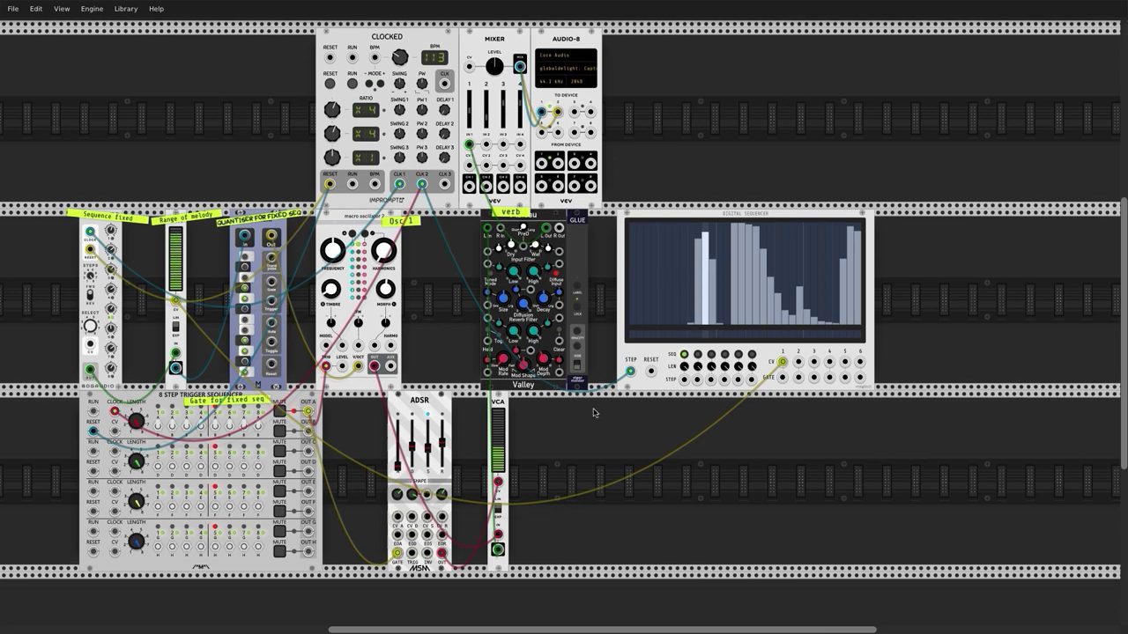
# Move the VCA, ADSR and 8 Step Trigger Sequencer one row lower, side by side, leaving an empty row beneath the oscillator.
pyautogui.scroll(-3, 506, 408)
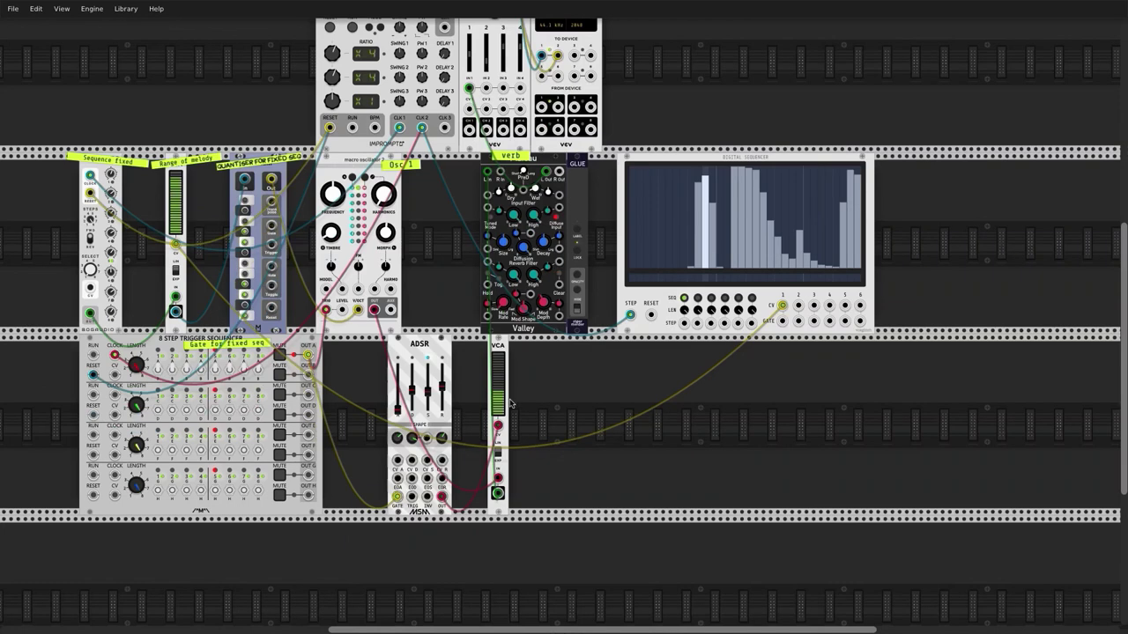
pyautogui.moveTo(502, 352); pyautogui.dragTo(505, 483)
pyautogui.moveTo(442, 344); pyautogui.dragTo(483, 524)
pyautogui.moveTo(286, 372); pyautogui.dragTo(422, 595)
# Review the whole patch from Clocked and the mixer down to the trigger sequencer, ADSR and VCA.
pyautogui.scroll(5, 444, 429)
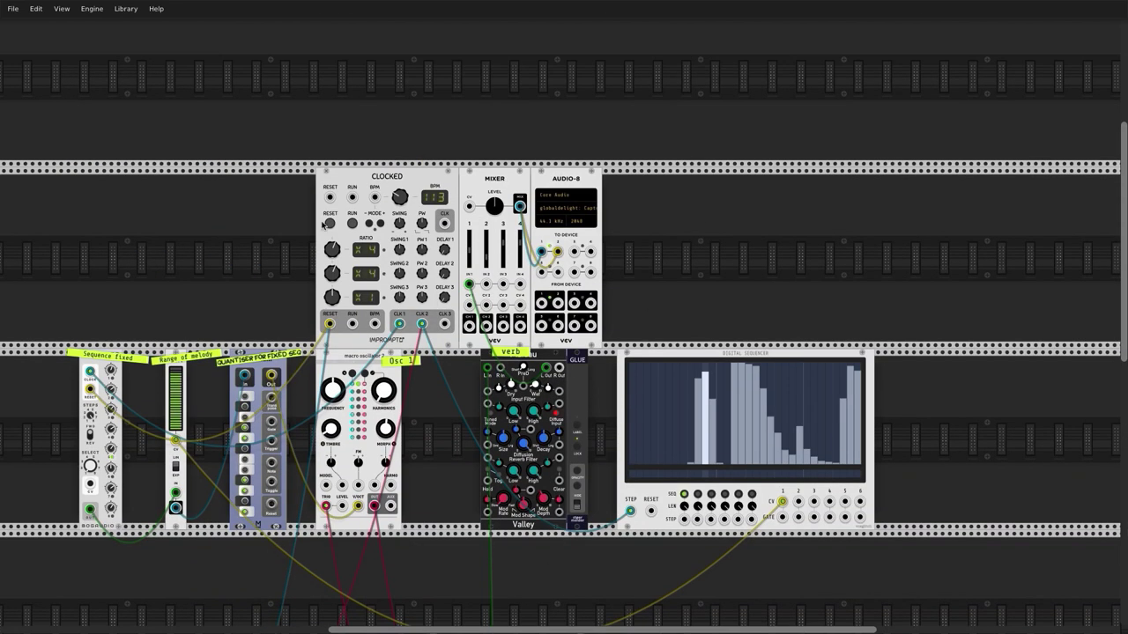
pyautogui.scroll(-1, 646, 380)
pyautogui.scroll(-1, 646, 380)
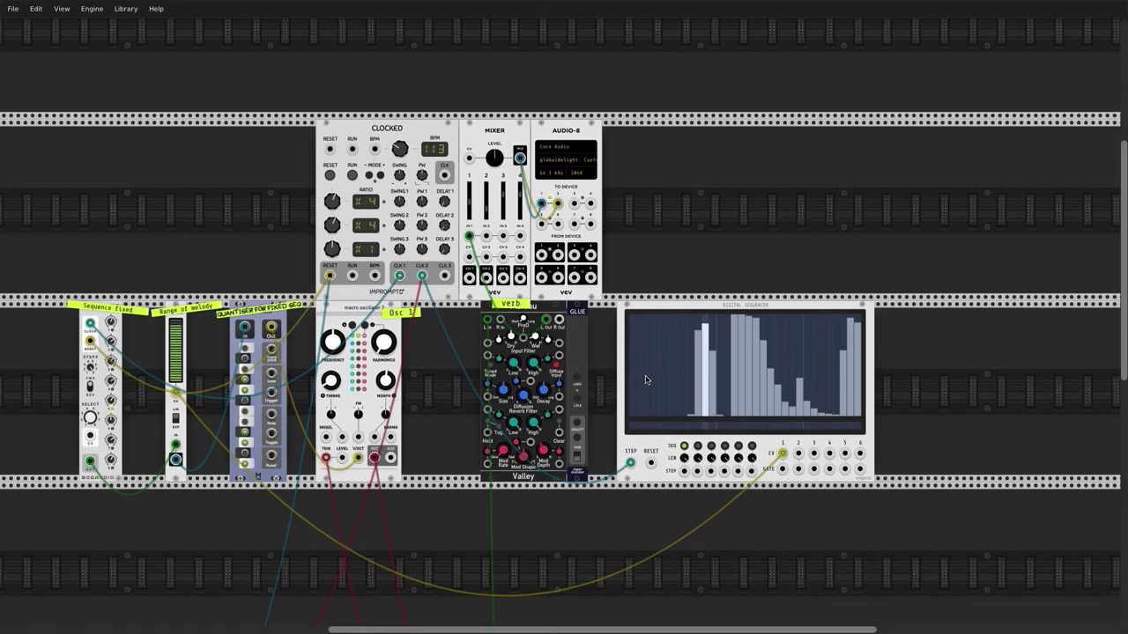
pyautogui.scroll(-6, 644, 377)
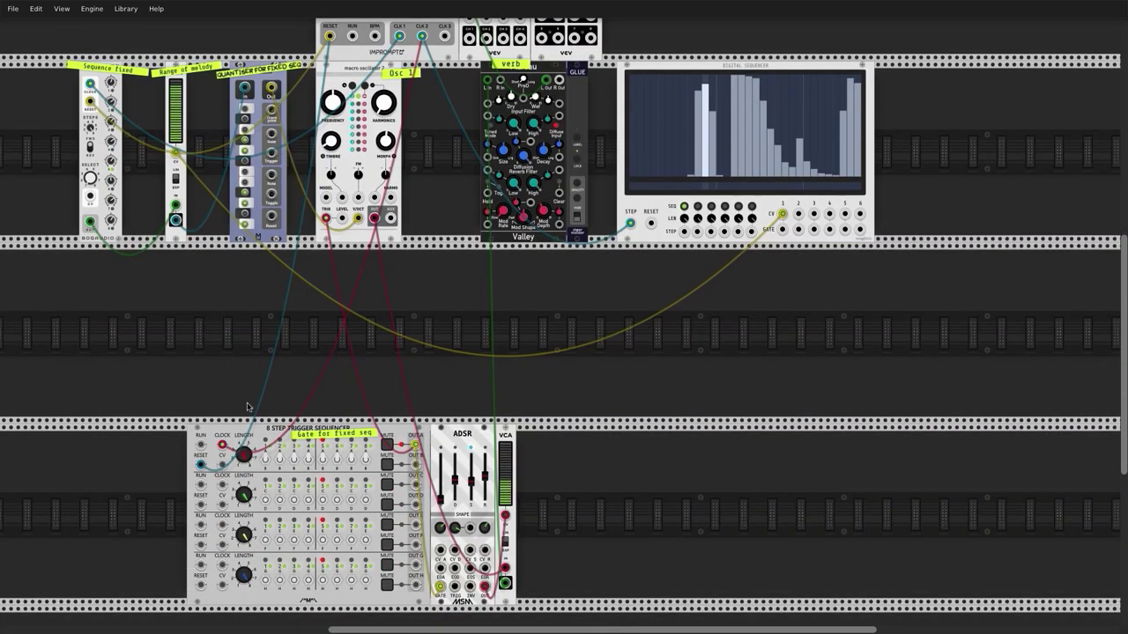
pyautogui.scroll(-2, 406, 490)
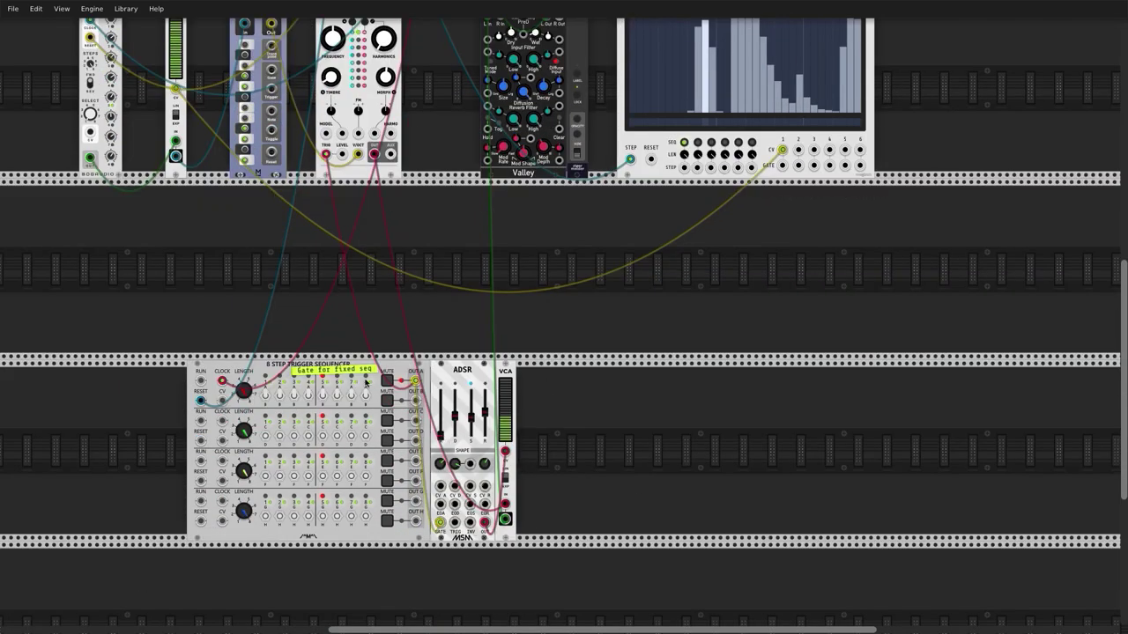
pyautogui.scroll(5, 237, 377)
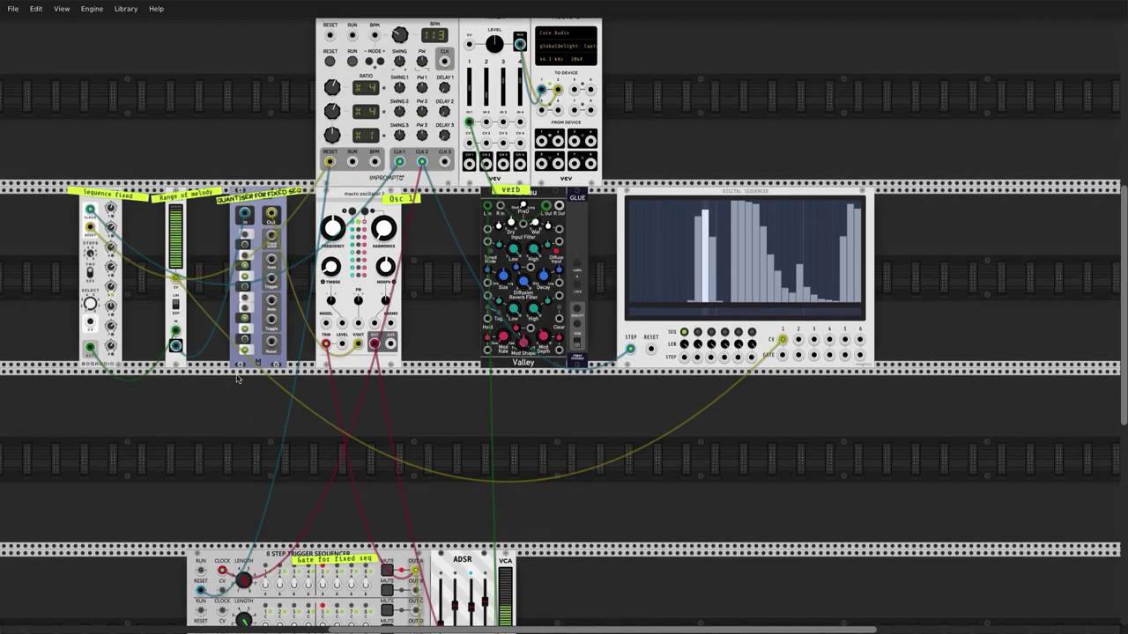
pyautogui.scroll(3, 505, 379)
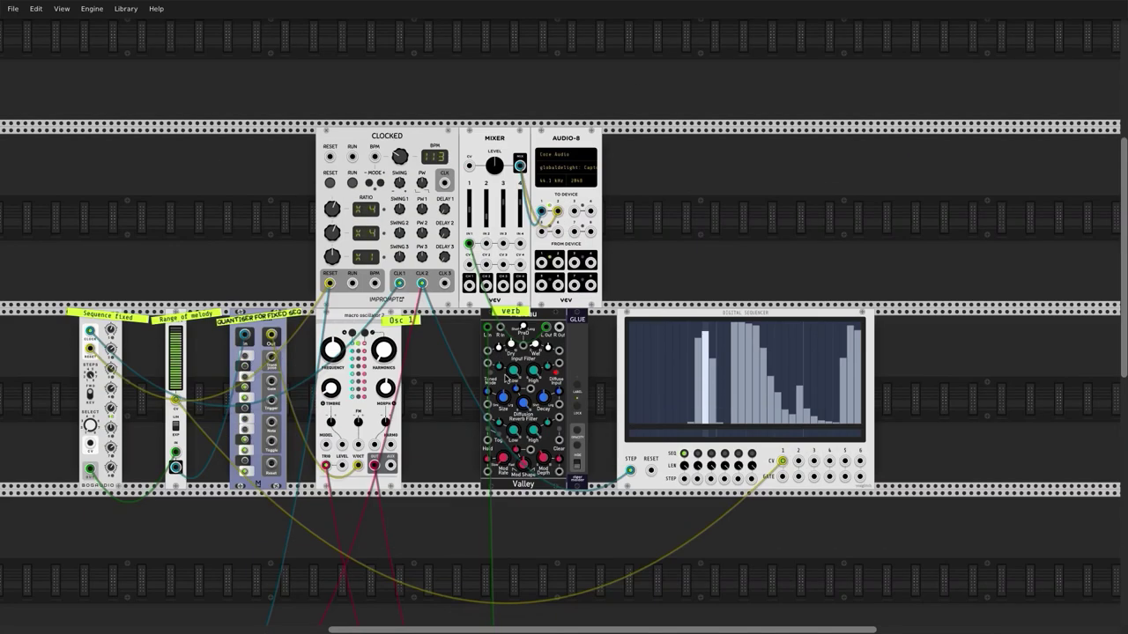
pyautogui.scroll(2, 507, 379)
pyautogui.scroll(-9, 506, 379)
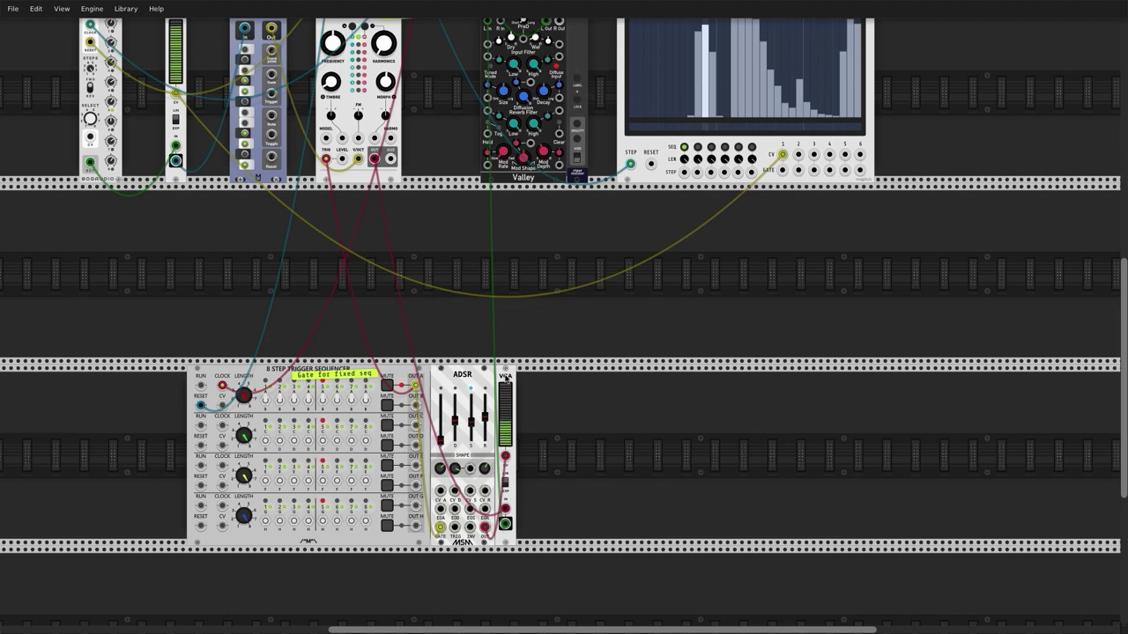
pyautogui.scroll(8, 506, 377)
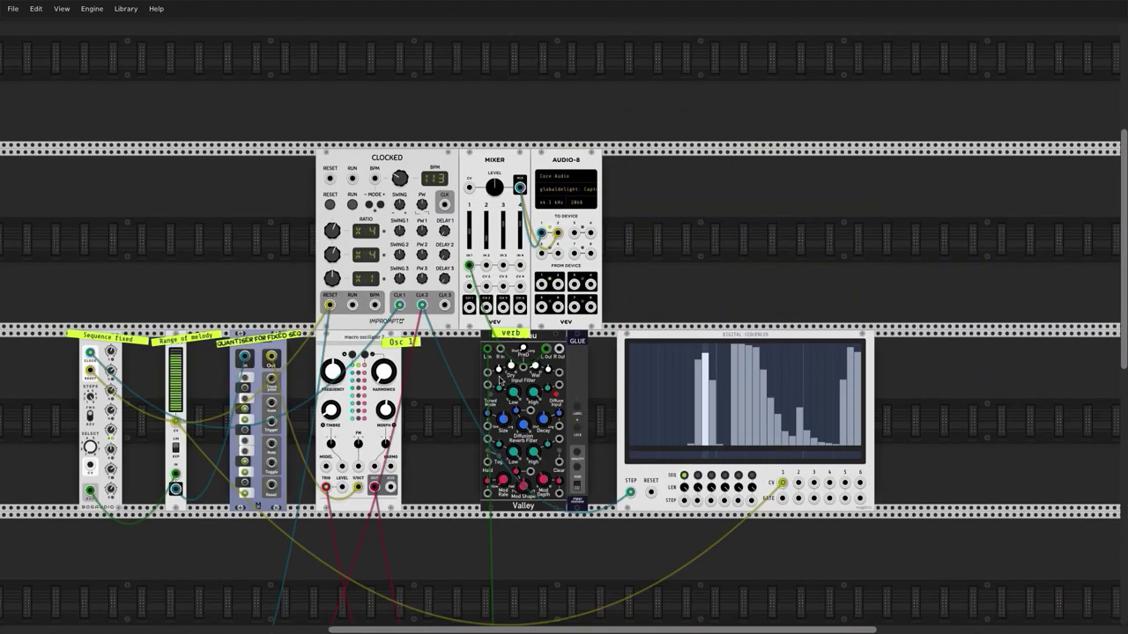
pyautogui.scroll(-6, 499, 381)
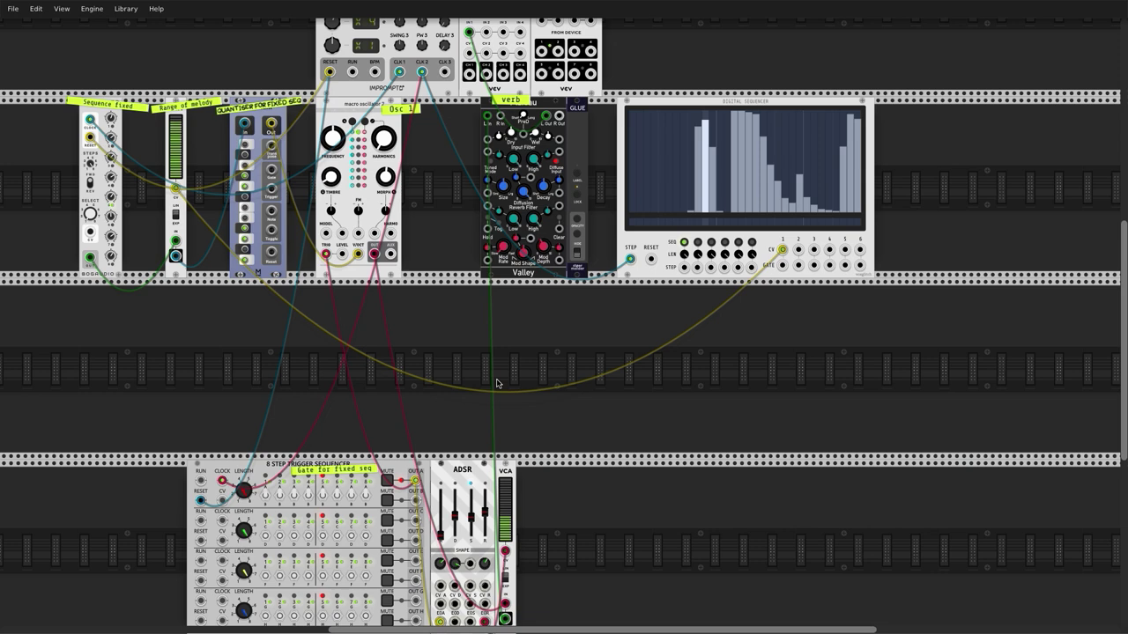
pyautogui.scroll(3, 477, 404)
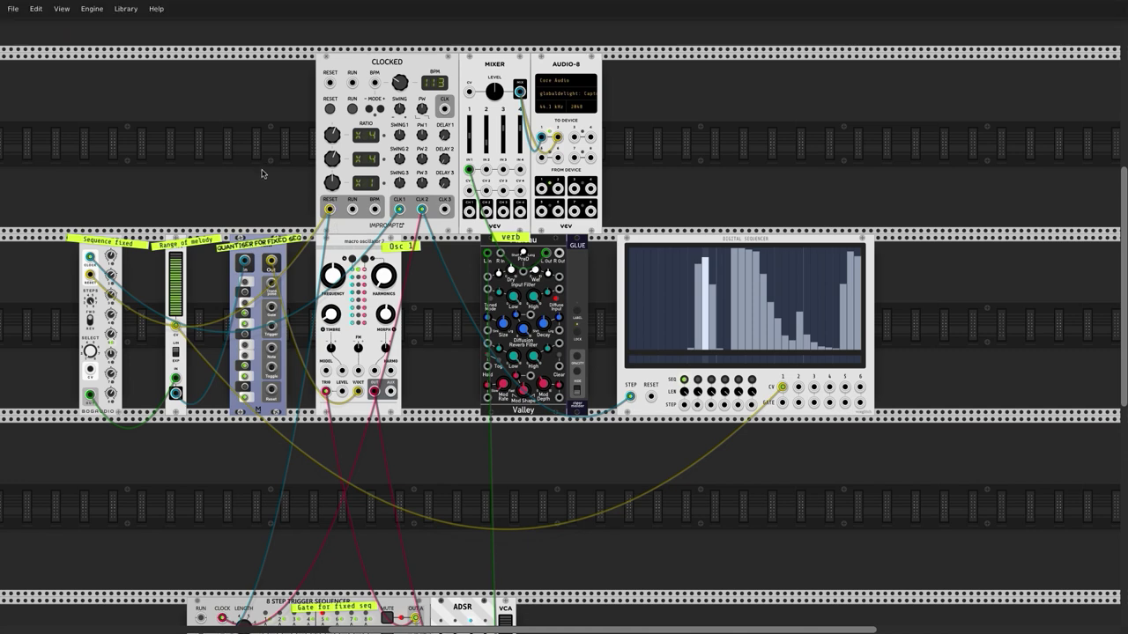
pyautogui.scroll(-8, 261, 174)
pyautogui.scroll(6, 261, 173)
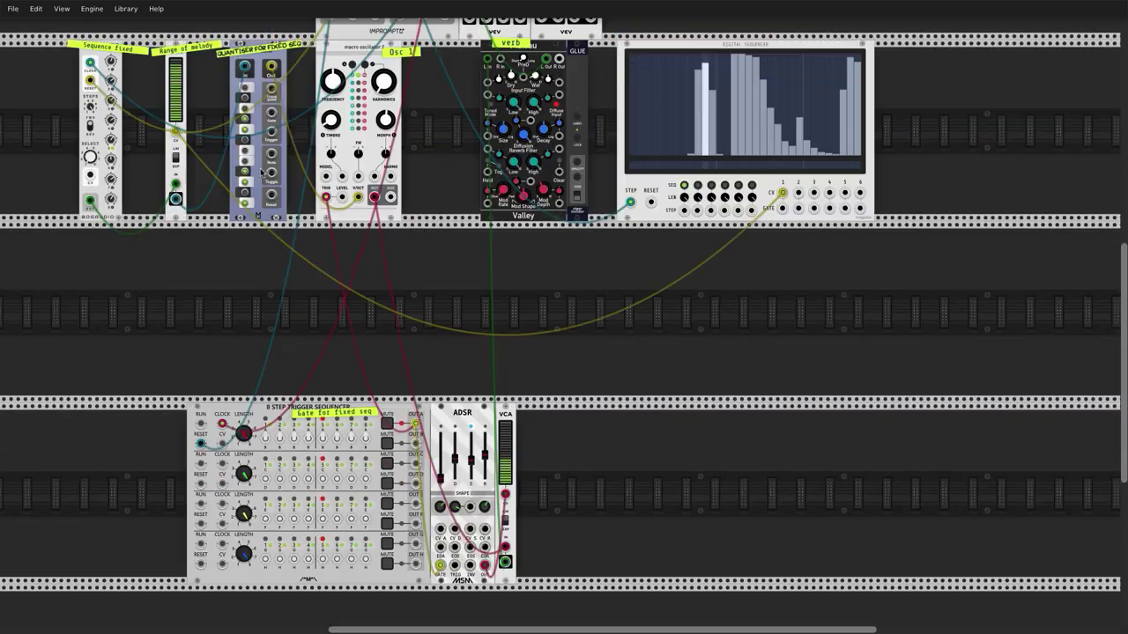
pyautogui.scroll(4, 261, 173)
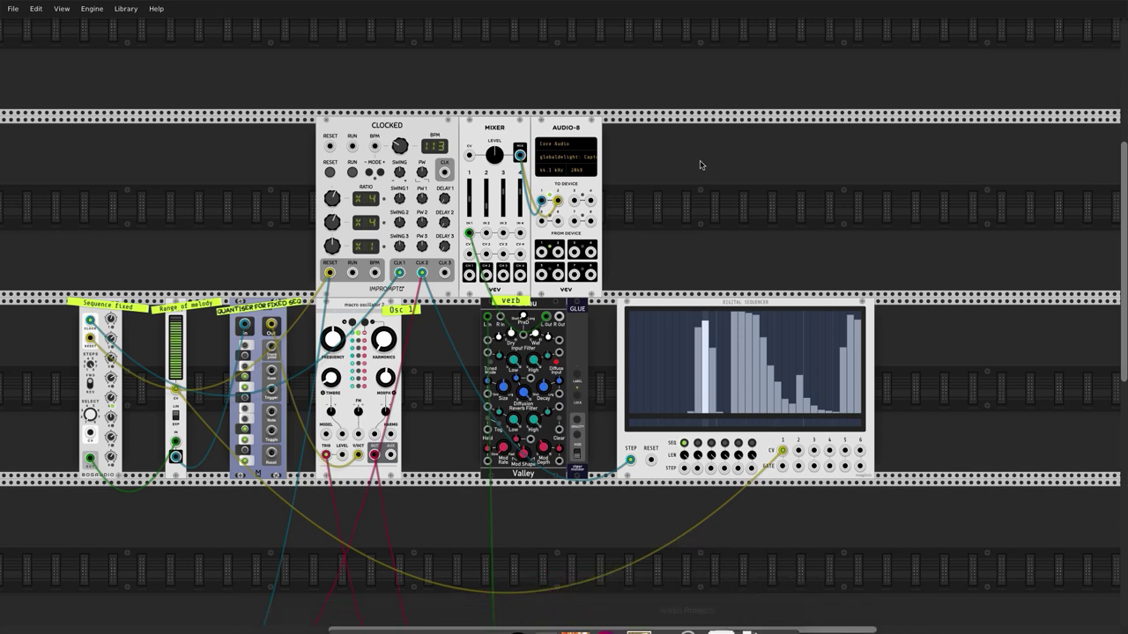
pyautogui.click(756, 7)
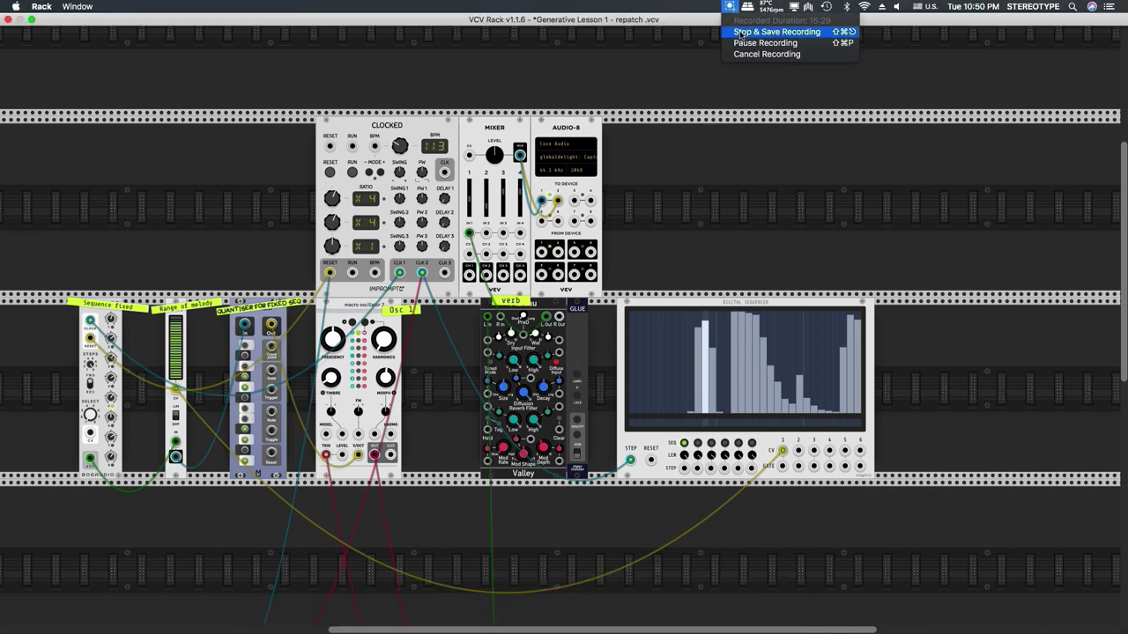
pyautogui.click(766, 35)
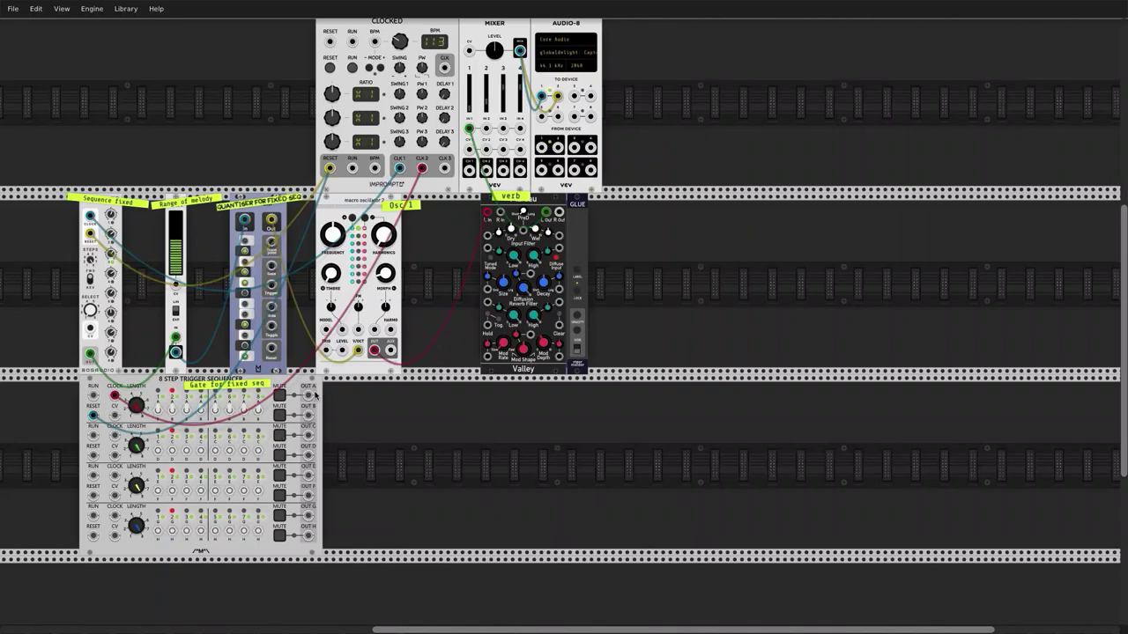
# Run Clocked and patch the trigger sequencer's OUT A to the TRIG input of the Osc 1 macro oscillator.
pyautogui.click(351, 68)
pyautogui.moveTo(308, 396); pyautogui.dragTo(325, 350)
# Add a VEV VCA module in the row below the reverb, beneath its near edge.
pyautogui.rightClick(373, 371)
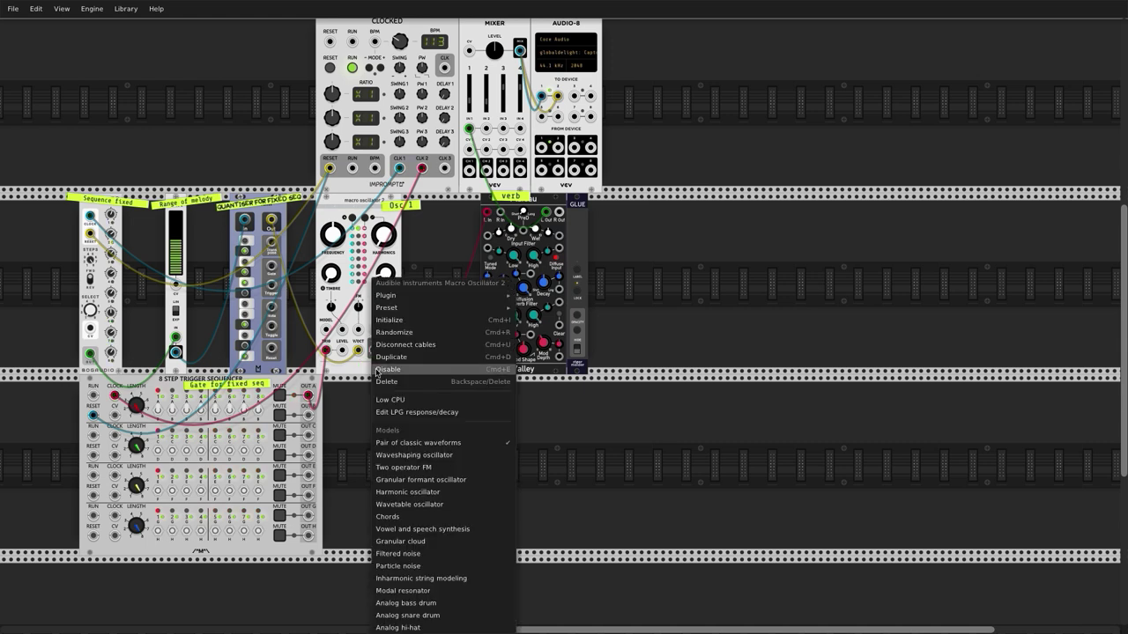
pyautogui.click(341, 386)
pyautogui.rightClick(440, 372)
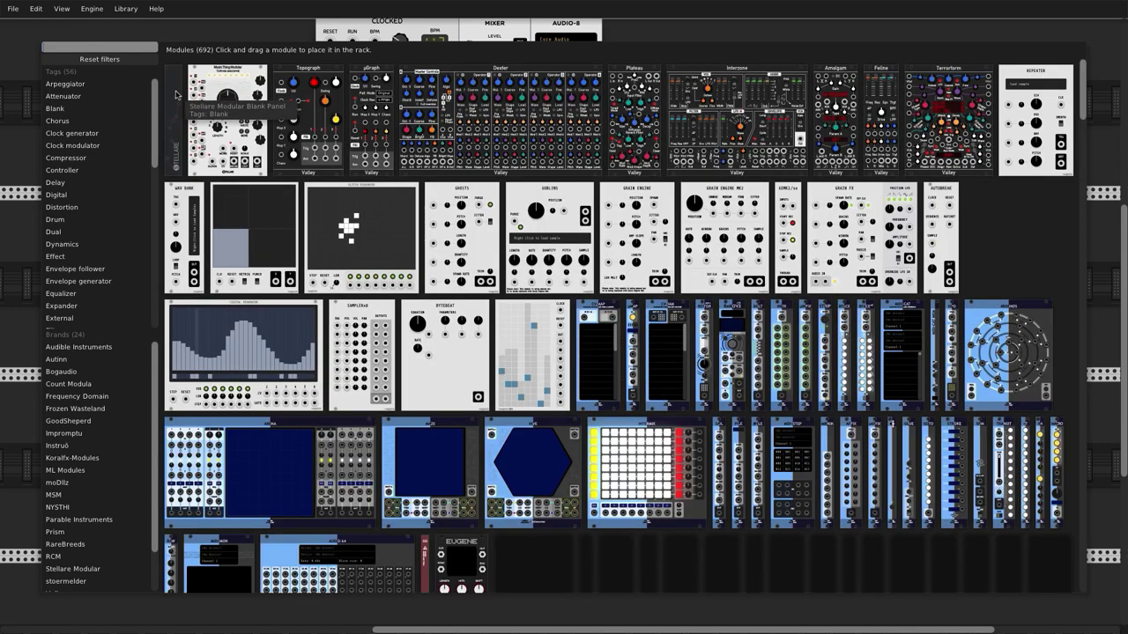
pyautogui.write('vca')
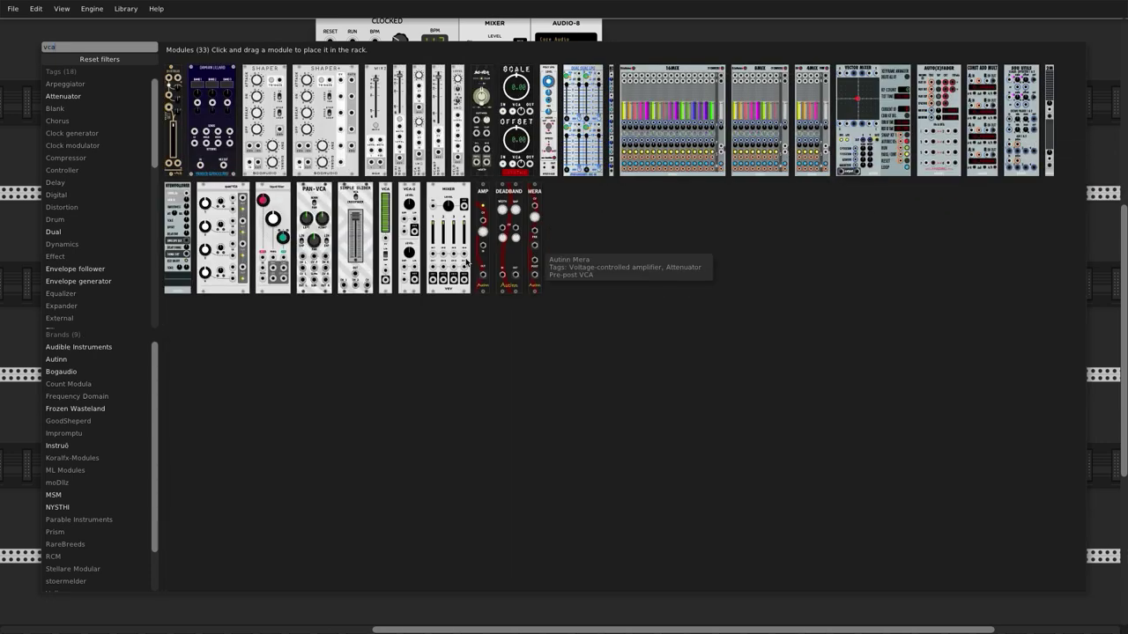
pyautogui.click(384, 218)
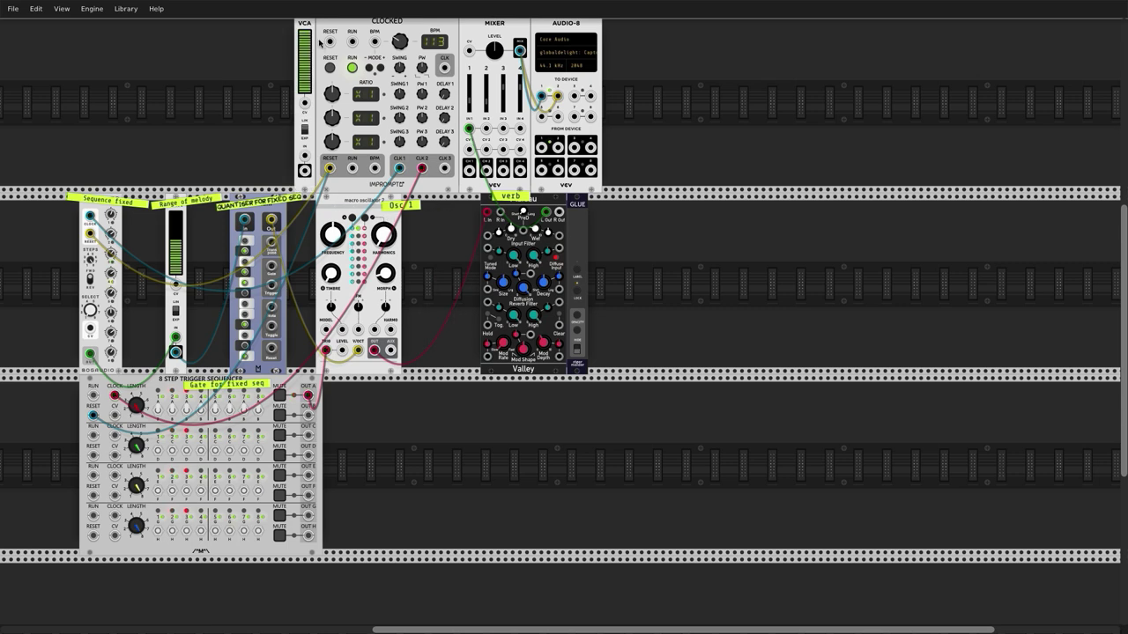
pyautogui.moveTo(305, 39); pyautogui.dragTo(497, 401)
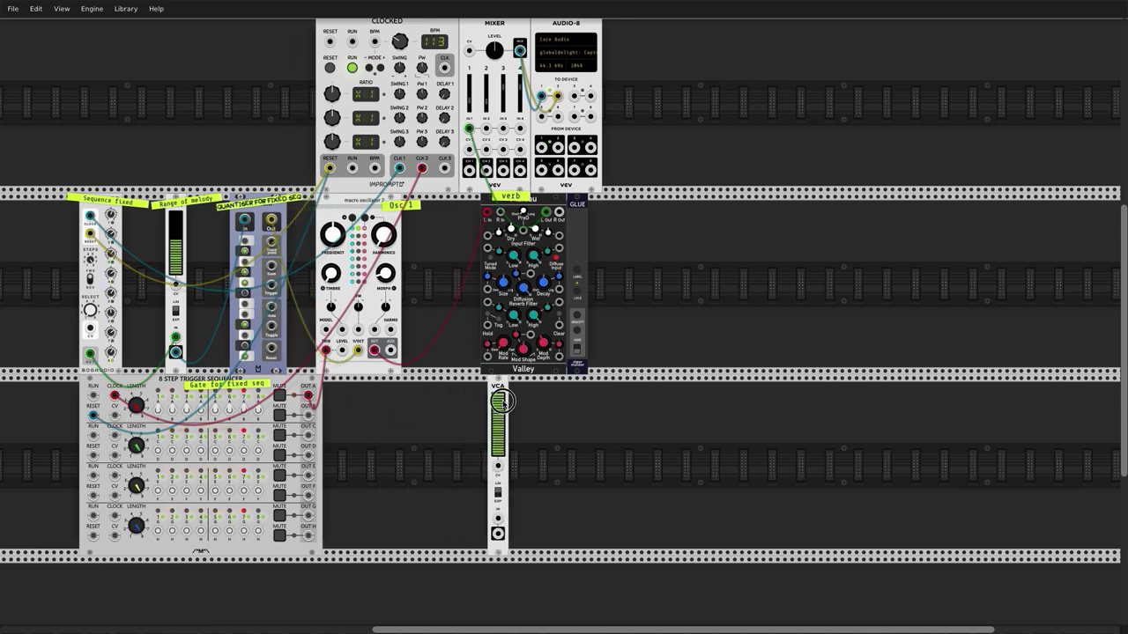
# Add an MSM ADSR module between the 8 Step Trigger Sequencer and the VCA.
pyautogui.rightClick(434, 388)
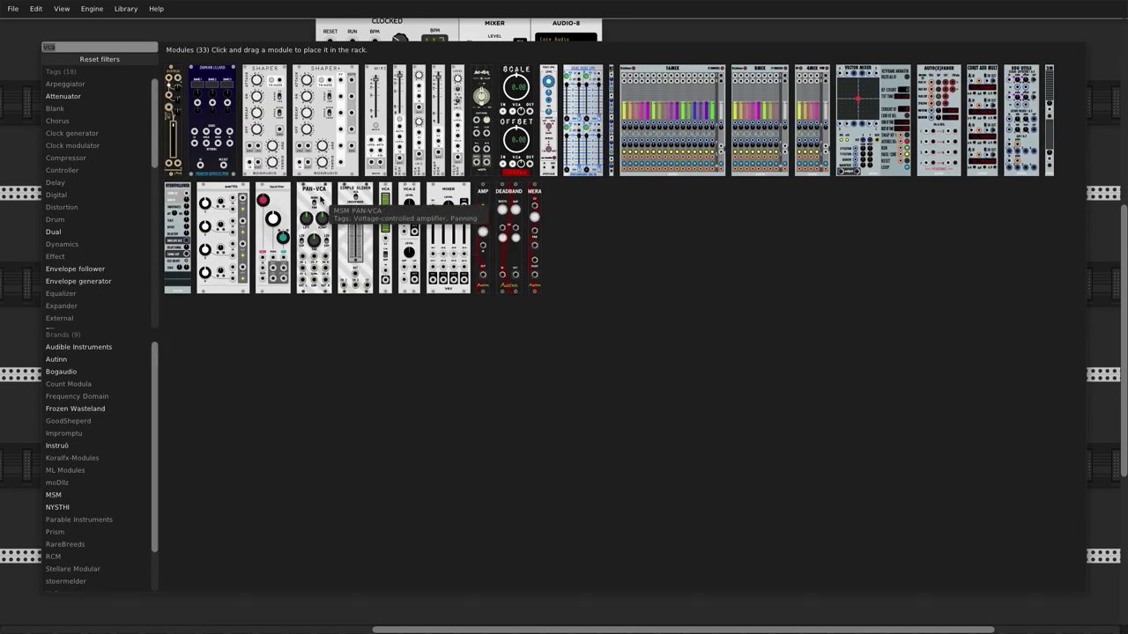
pyautogui.write('adsr')
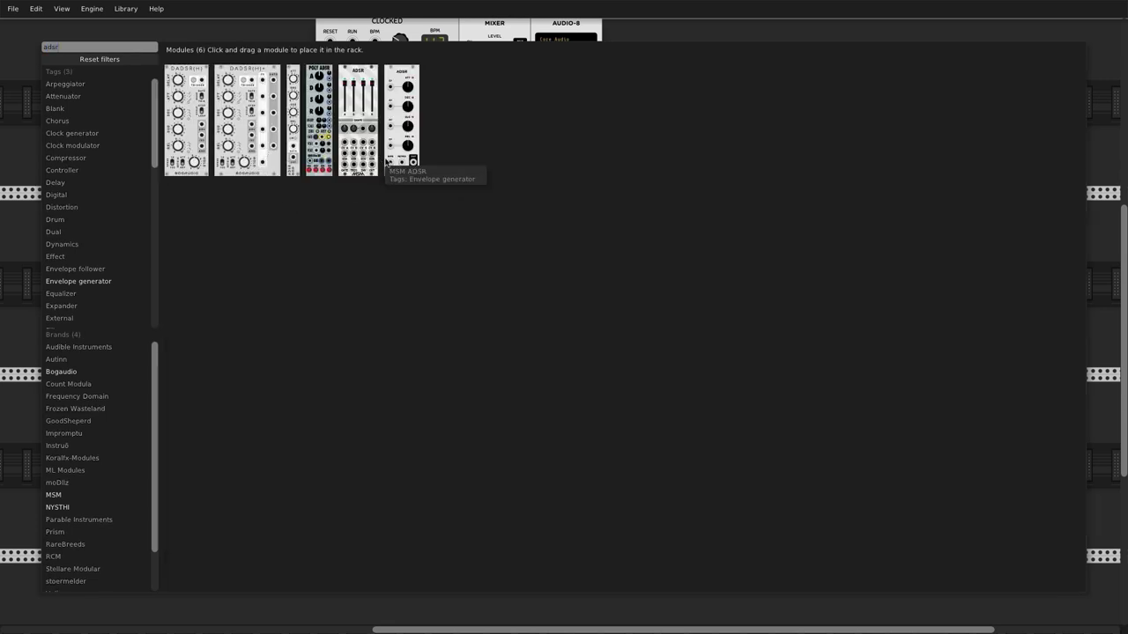
pyautogui.click(370, 145)
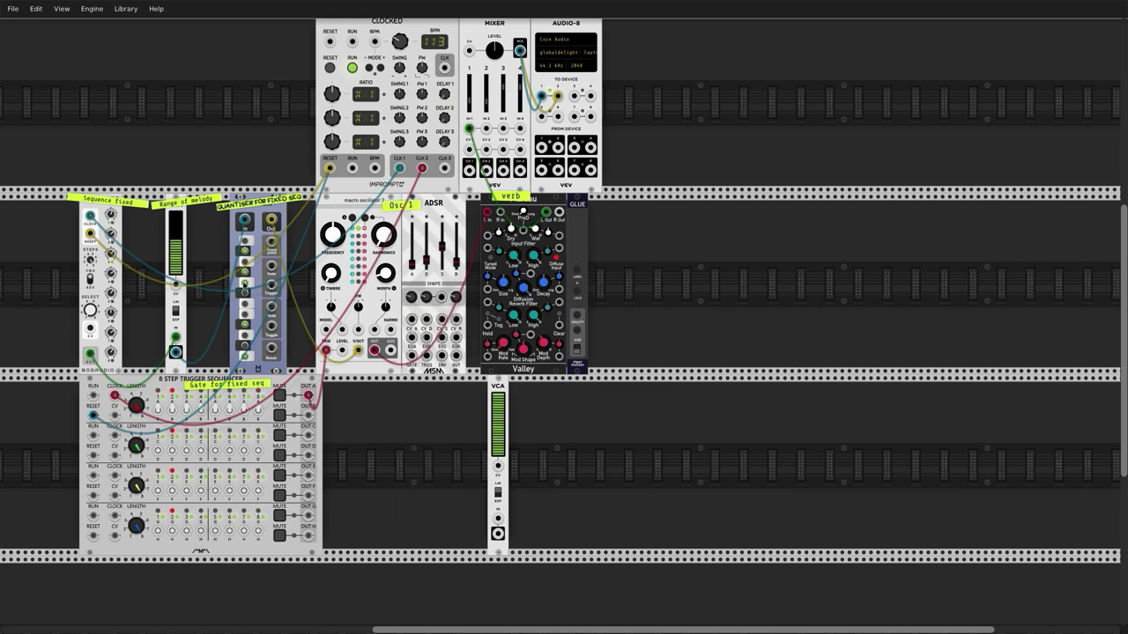
pyautogui.moveTo(444, 210); pyautogui.dragTo(428, 396)
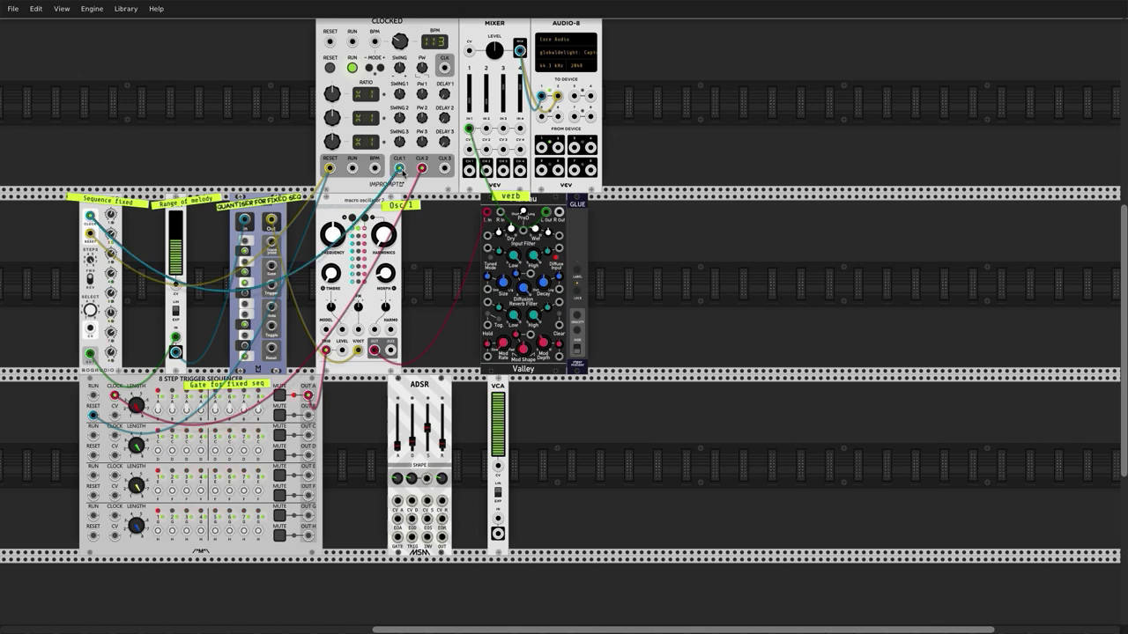
# Patch the trigger sequencer's OUT A to the ADSR's GATE input, discarding the trial cable from Clocked's CLK 1.
pyautogui.moveTo(400, 168); pyautogui.dragTo(398, 534)
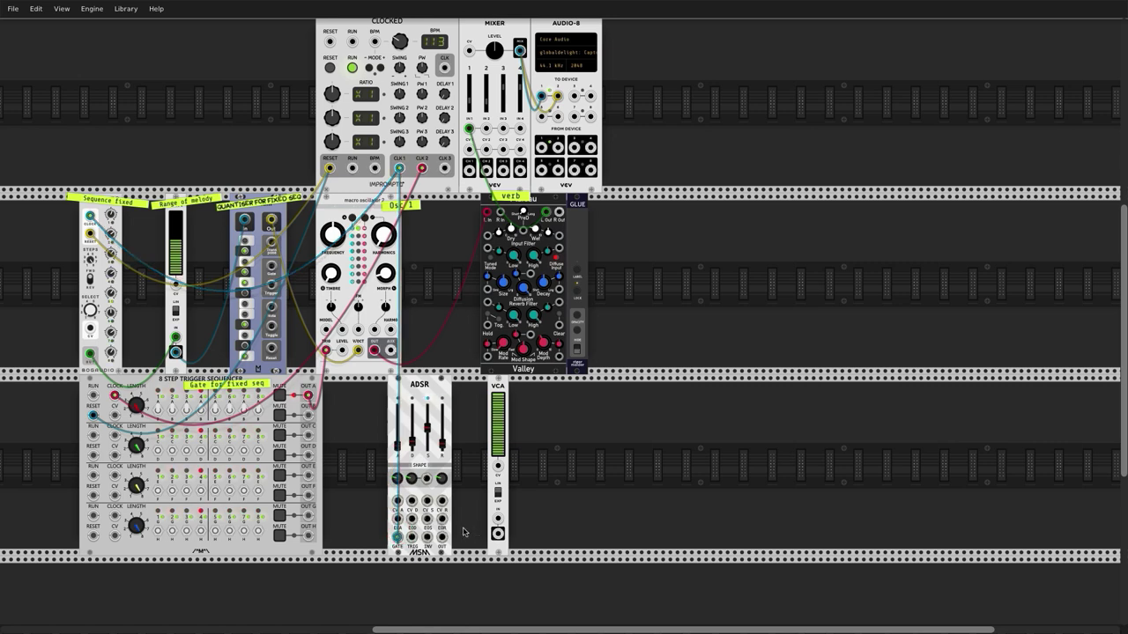
pyautogui.moveTo(399, 168); pyautogui.dragTo(426, 227)
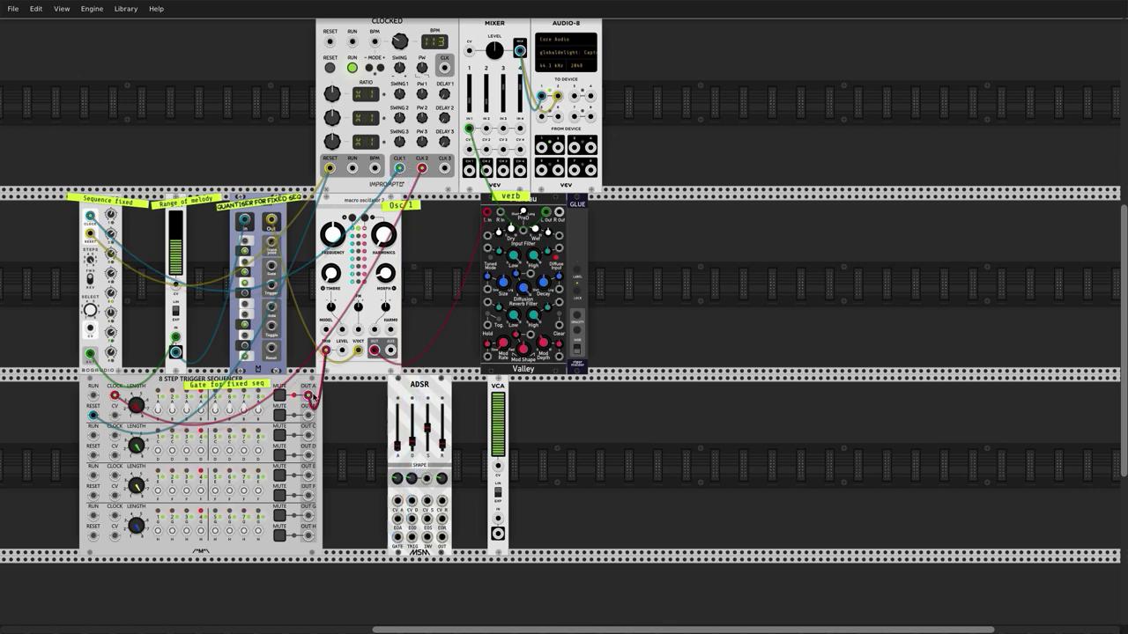
pyautogui.moveTo(308, 395); pyautogui.dragTo(397, 538)
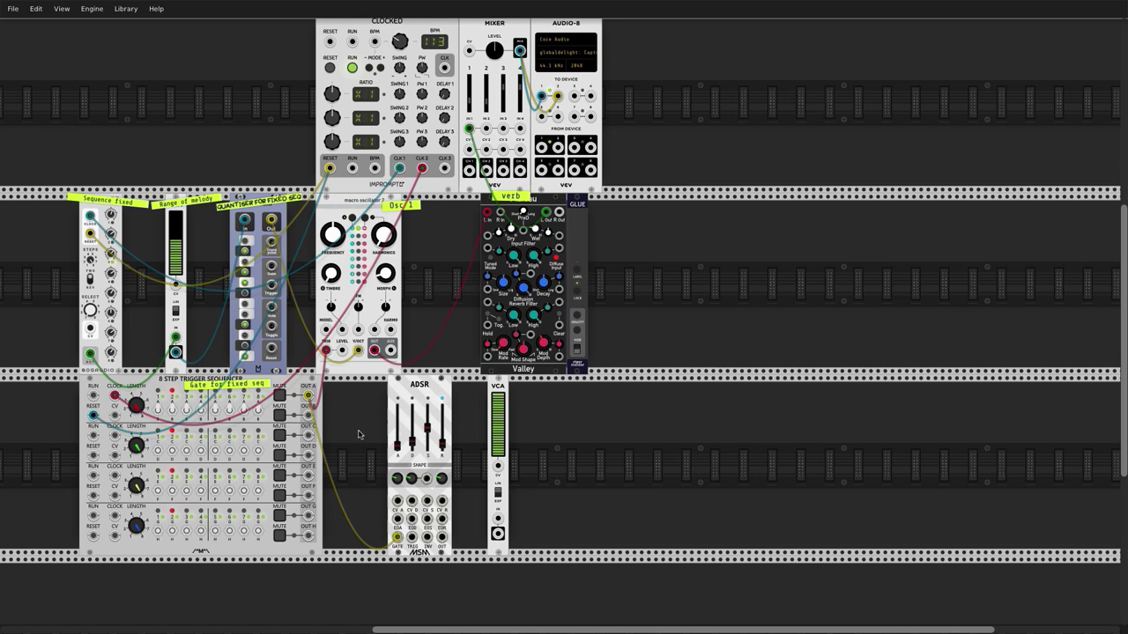
# Route Osc 1's output through the VCA into the reverb's left input, and patch the ADSR's OUT to the VCA's CV.
pyautogui.moveTo(375, 350); pyautogui.dragTo(487, 216)
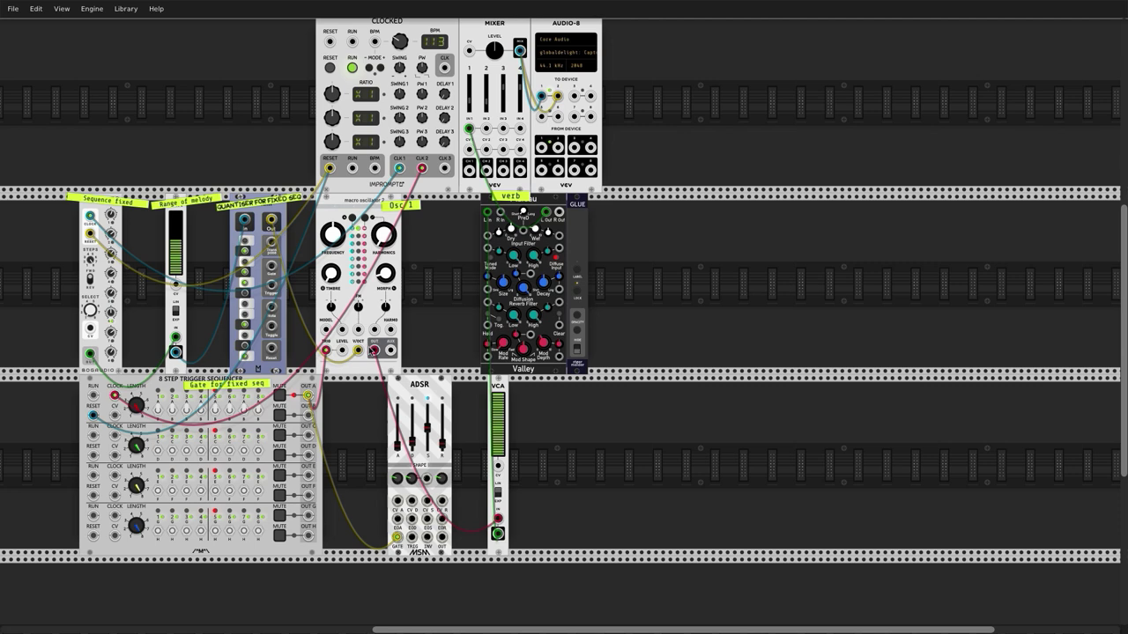
pyautogui.moveTo(442, 538); pyautogui.dragTo(497, 465)
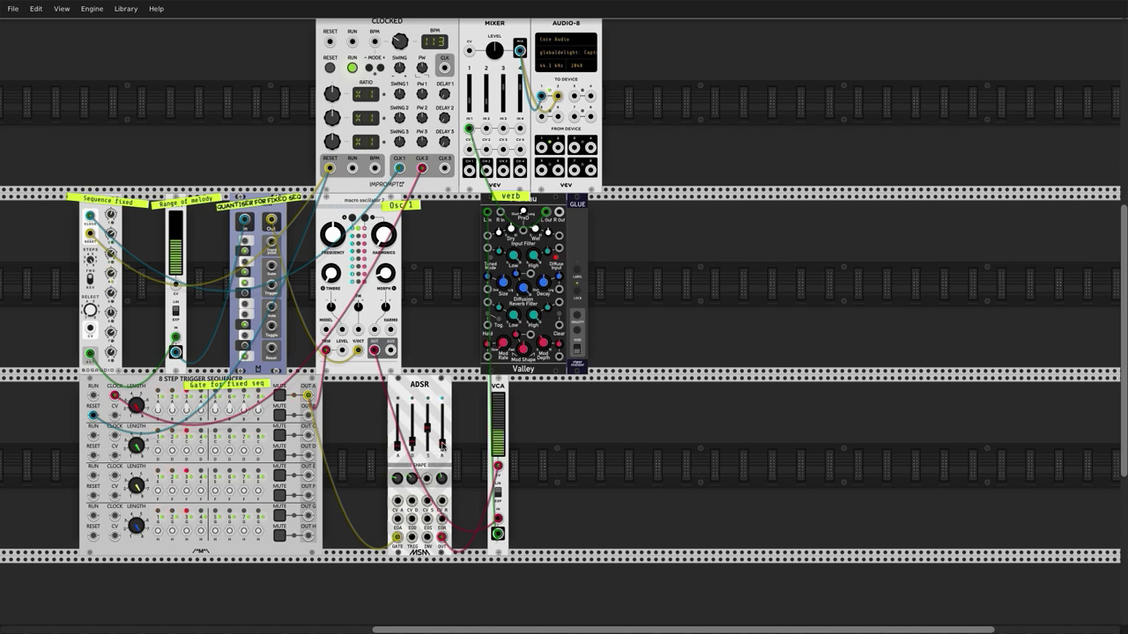
# Set Clocked's first two ratios to x4 and adjust the ADSR's decay, sustain and release sliders around the new clock speed.
pyautogui.moveTo(412, 430); pyautogui.dragTo(412, 438)
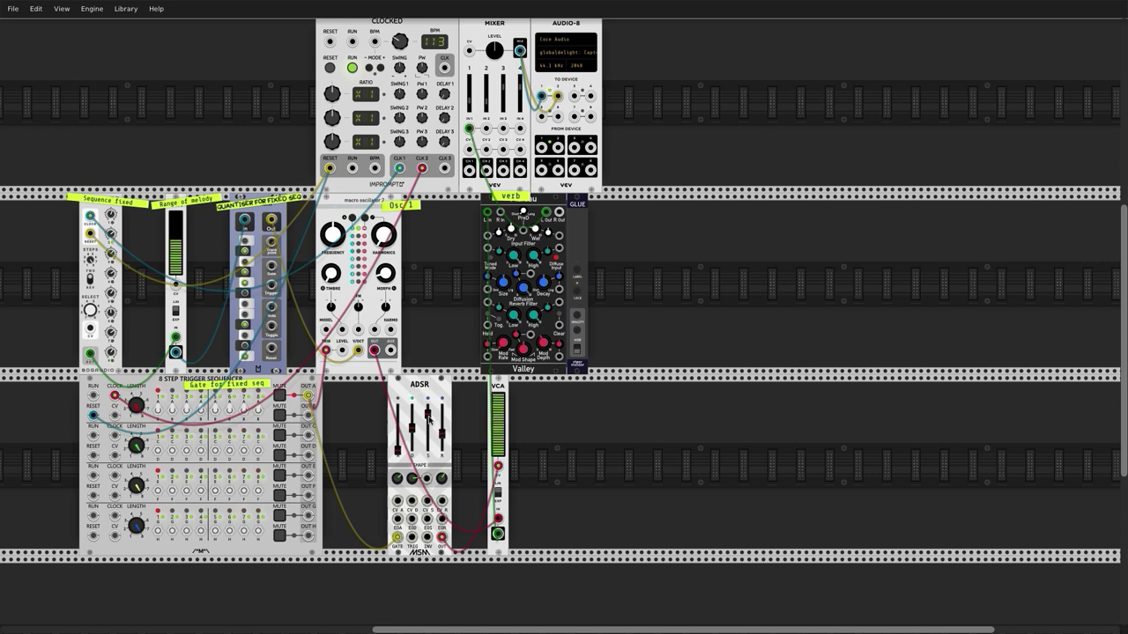
pyautogui.moveTo(411, 428); pyautogui.dragTo(411, 437)
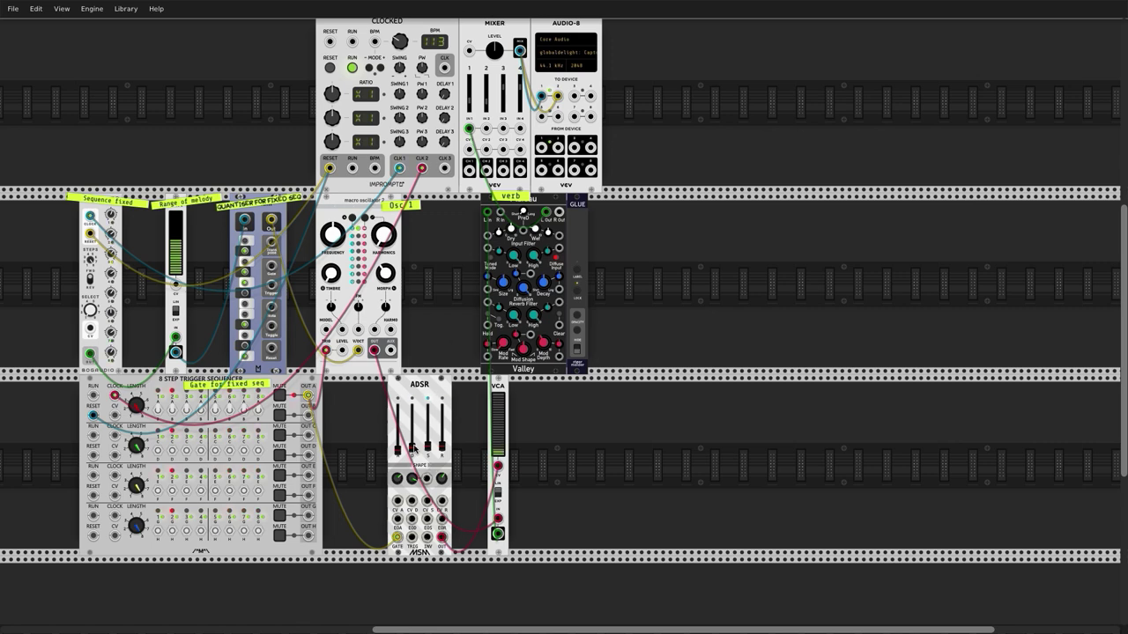
pyautogui.scroll(1, 353, 75)
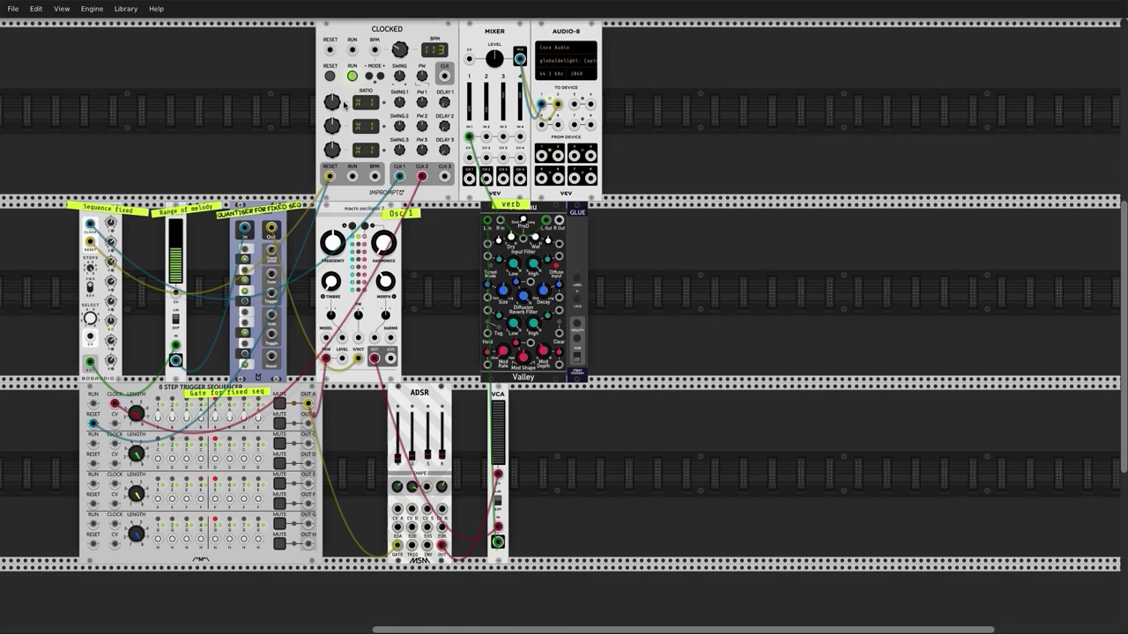
pyautogui.moveTo(335, 102); pyautogui.dragTo(336, 89)
pyautogui.moveTo(332, 132); pyautogui.dragTo(332, 122)
pyautogui.moveTo(429, 452); pyautogui.dragTo(413, 430)
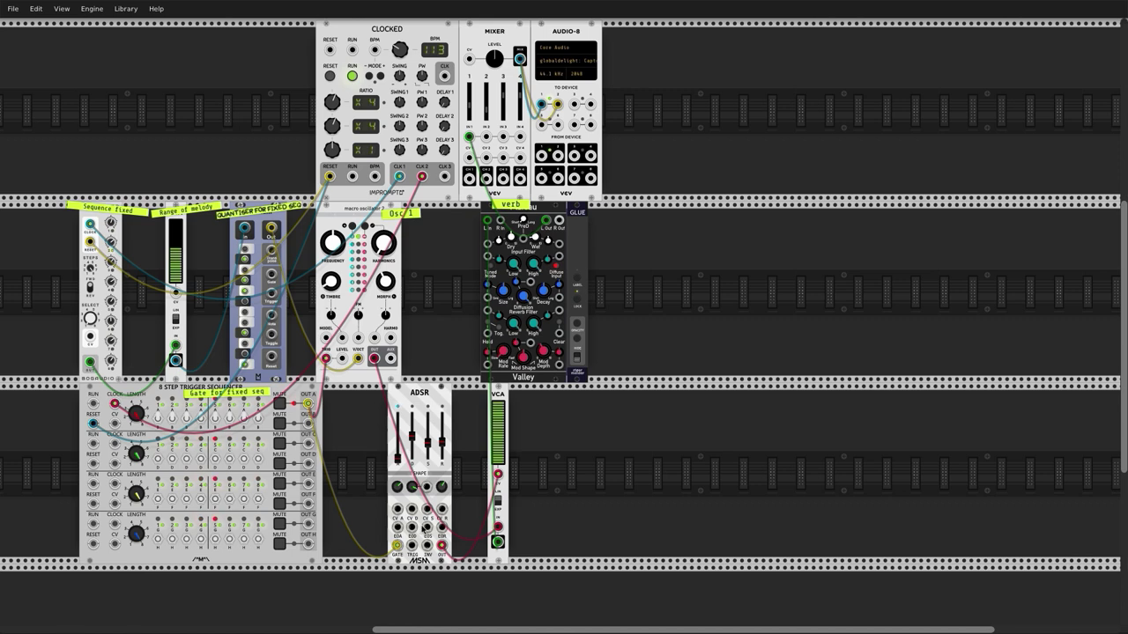
# Trim mixer channel 1 and sweep the Range of melody VCA's level up and down, leaving it partly raised.
pyautogui.moveTo(474, 106); pyautogui.dragTo(470, 110)
pyautogui.moveTo(178, 267)
pyautogui.mouseDown()
pyautogui.moveTo(178, 300)
pyautogui.moveTo(178, 261)
pyautogui.moveTo(178, 280)
pyautogui.mouseUp()
pyautogui.moveTo(178, 280)
pyautogui.mouseDown()
pyautogui.moveTo(178, 255)
pyautogui.moveTo(178, 304)
pyautogui.moveTo(180, 259)
pyautogui.mouseUp()
pyautogui.moveTo(180, 264); pyautogui.dragTo(176, 226)
pyautogui.moveTo(182, 236); pyautogui.dragTo(181, 255)
# Add the Voxglitch Digital Sequencer beside the reverb and draw a gentle wave across all its steps.
pyautogui.rightClick(636, 214)
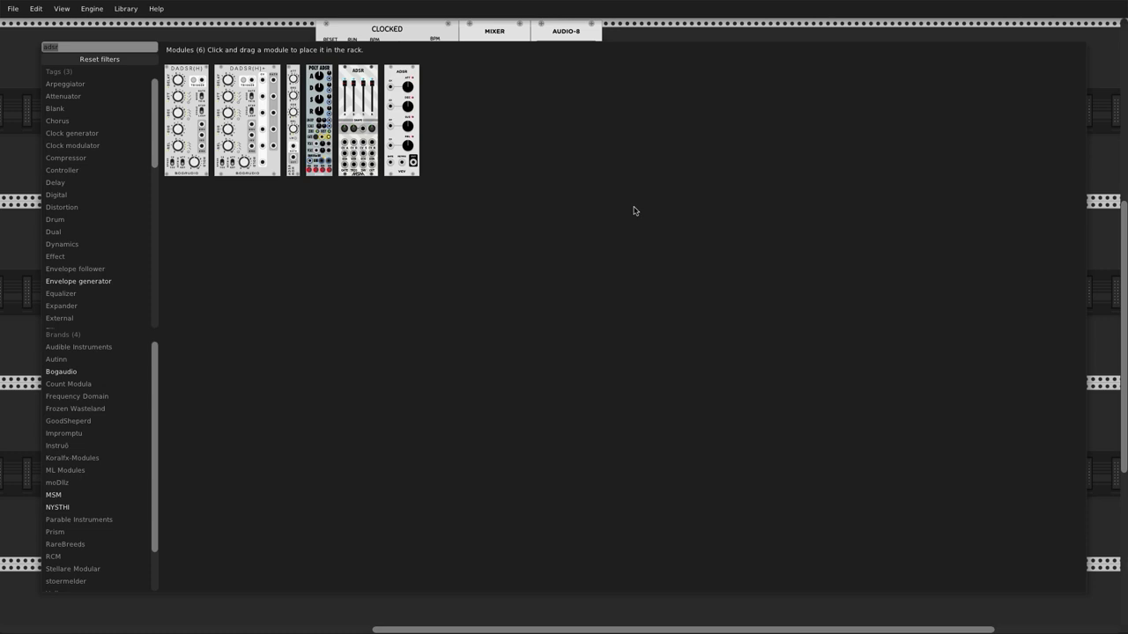
pyautogui.click(100, 59)
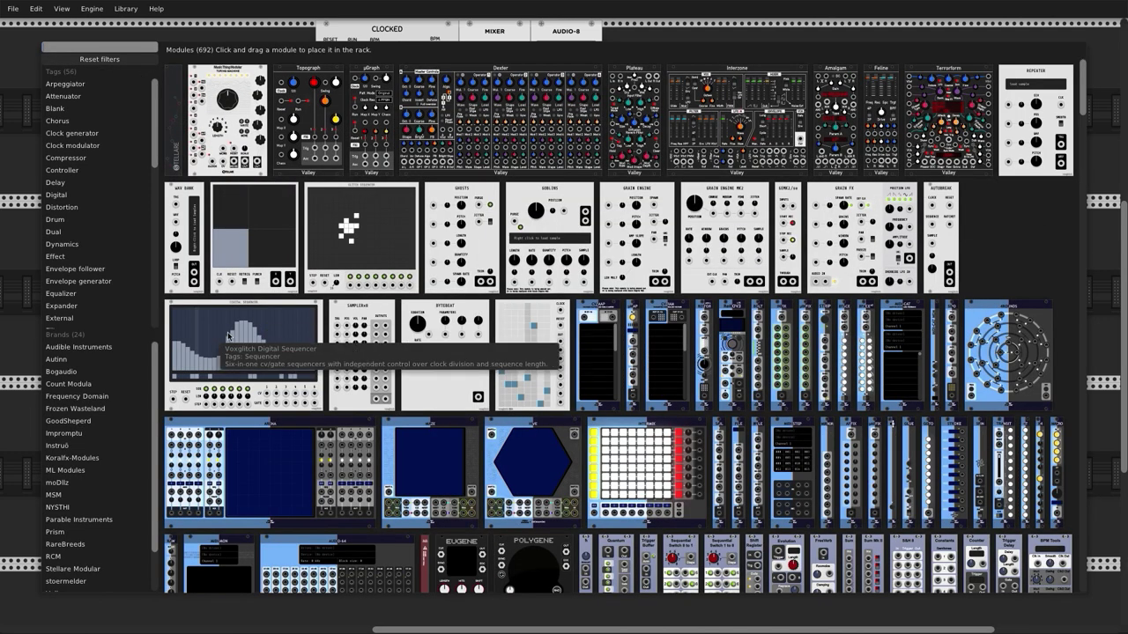
pyautogui.press('Escape')
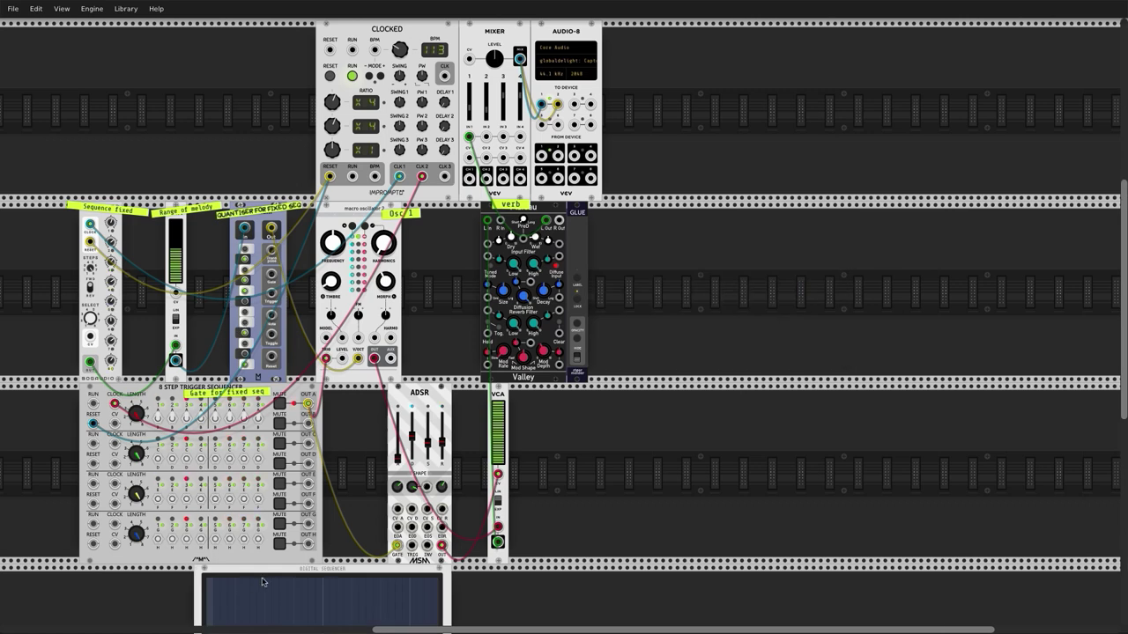
pyautogui.moveTo(315, 572); pyautogui.dragTo(675, 277)
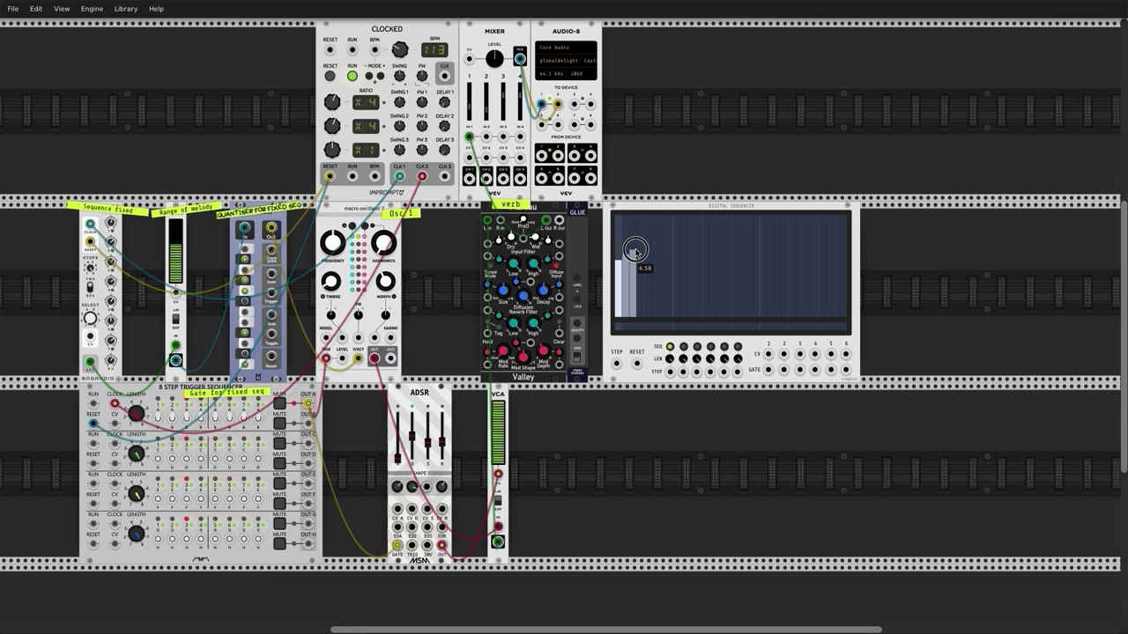
pyautogui.moveTo(619, 252); pyautogui.dragTo(626, 253)
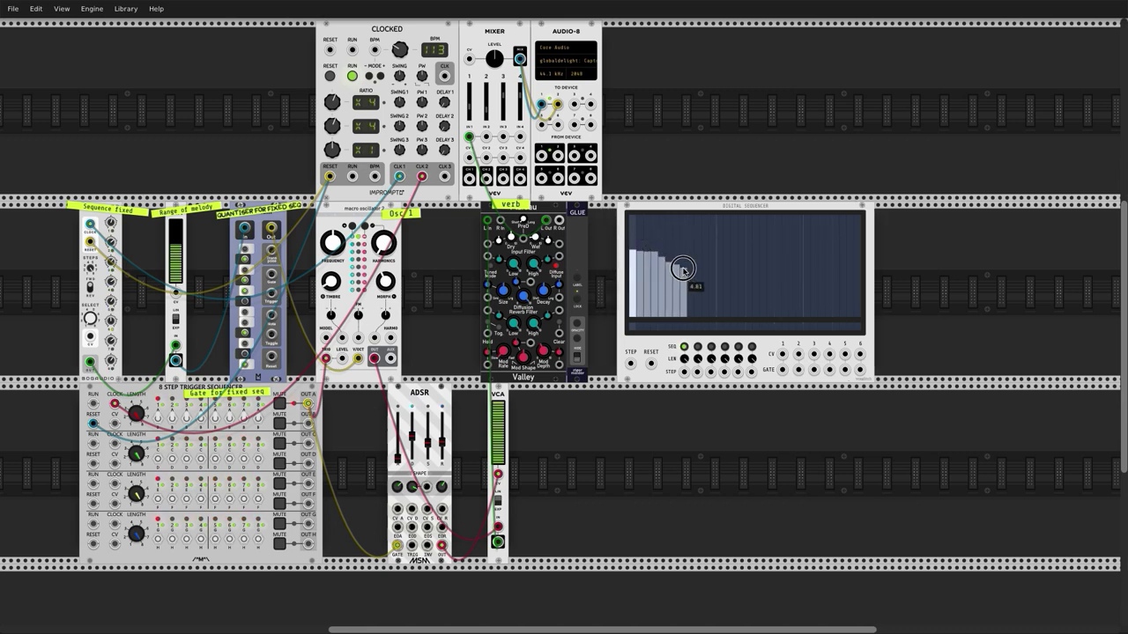
pyautogui.moveTo(746, 254); pyautogui.dragTo(850, 266)
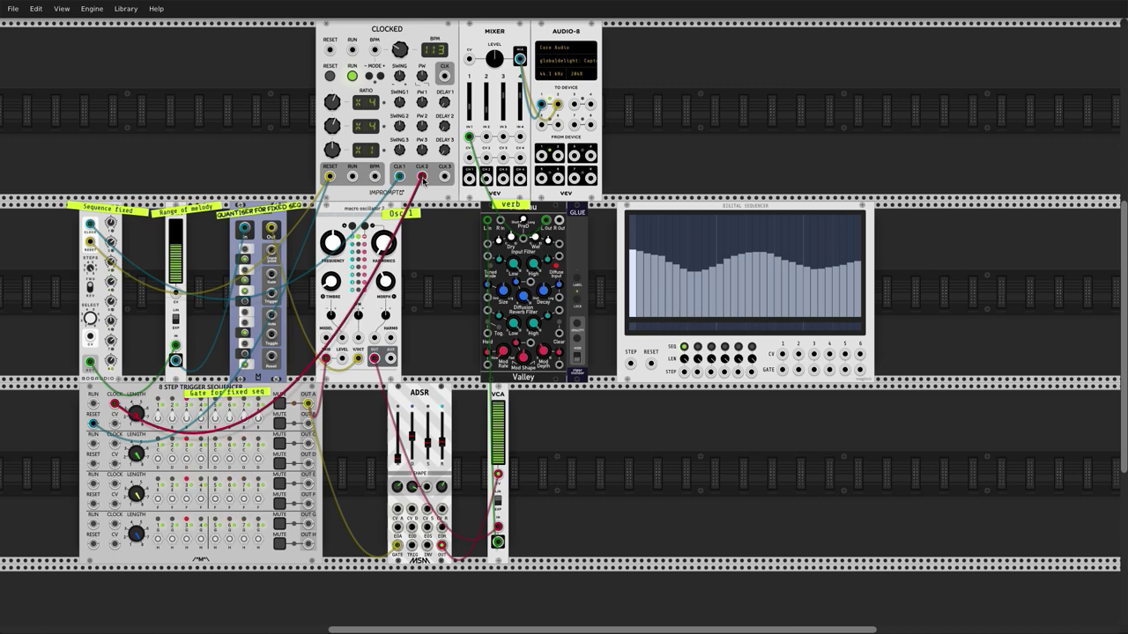
# Patch Clocked's CLK 2 to the digital sequencer's STEP input and its CV 1 output to the Range of melody VCA's CV.
pyautogui.moveTo(422, 178); pyautogui.dragTo(630, 363)
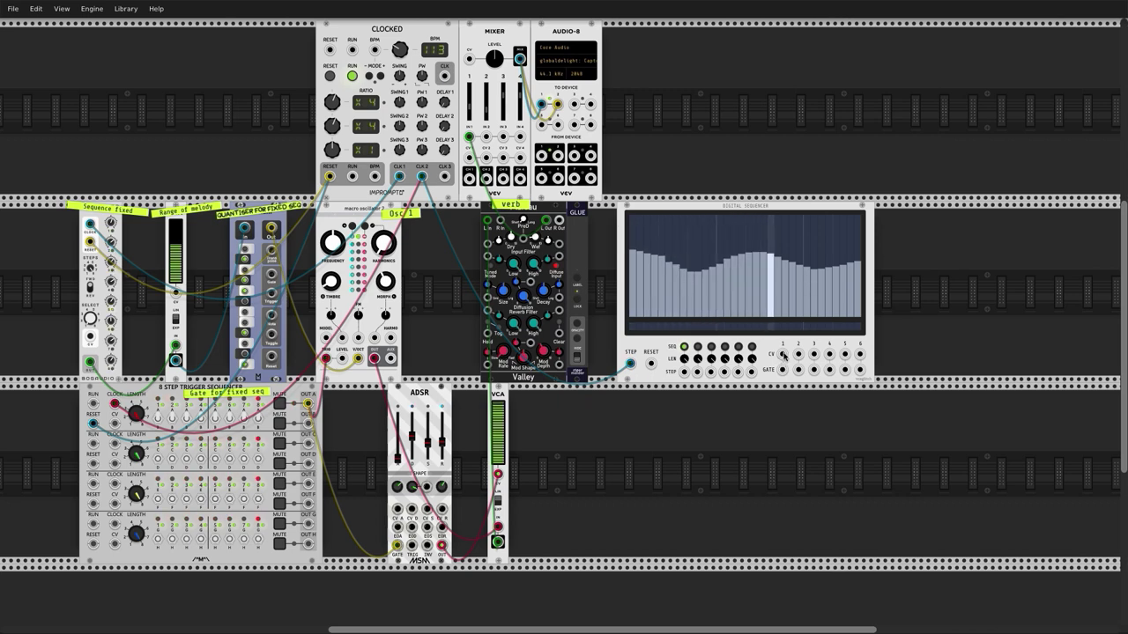
pyautogui.moveTo(781, 354); pyautogui.dragTo(173, 293)
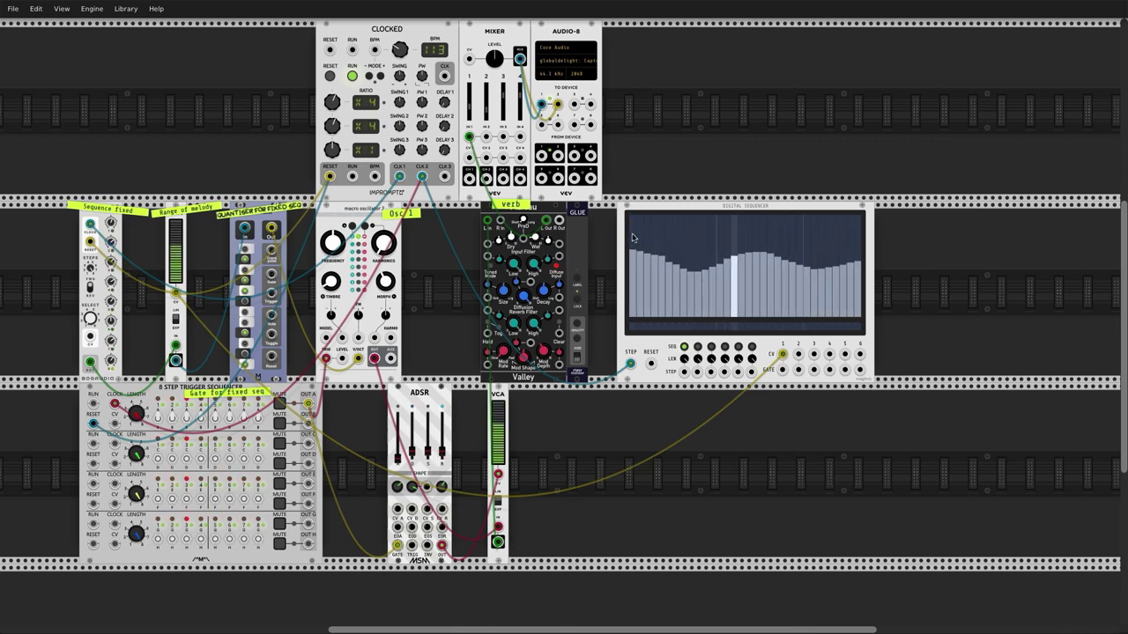
# Redraw the digital sequencer's curve with a high start, a shallow middle dip, a second peak, a deeper dip and a high ending.
pyautogui.moveTo(632, 222)
pyautogui.mouseDown()
pyautogui.moveTo(689, 262)
pyautogui.moveTo(756, 243)
pyautogui.moveTo(817, 324)
pyautogui.moveTo(820, 314)
pyautogui.moveTo(859, 327)
pyautogui.moveTo(842, 265)
pyautogui.moveTo(848, 313)
pyautogui.mouseUp()
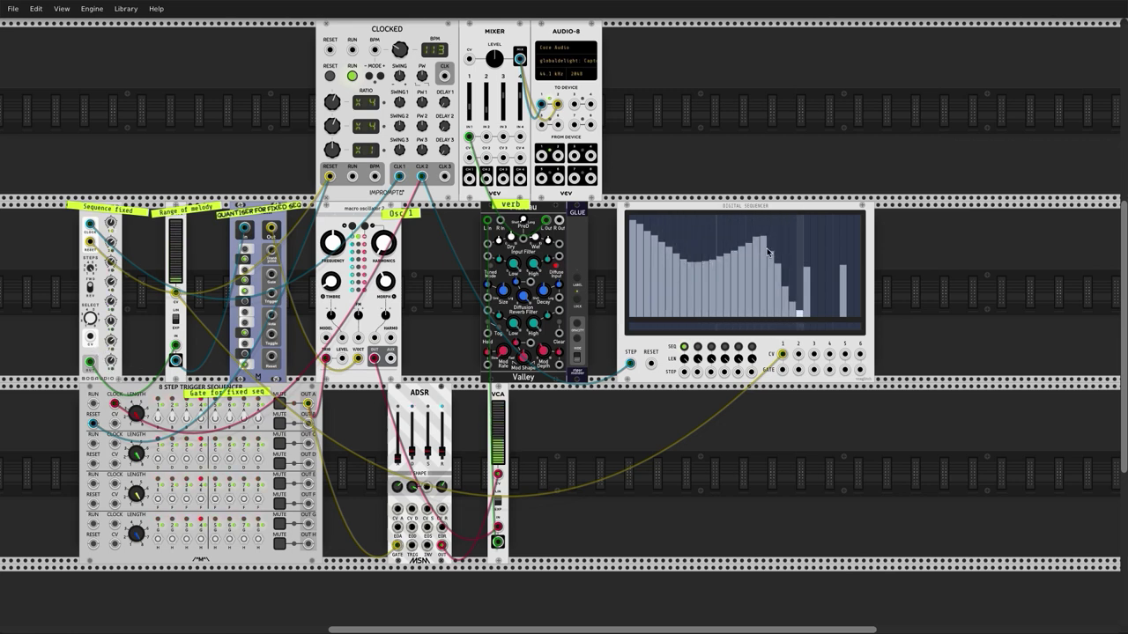
pyautogui.moveTo(773, 244); pyautogui.dragTo(805, 280)
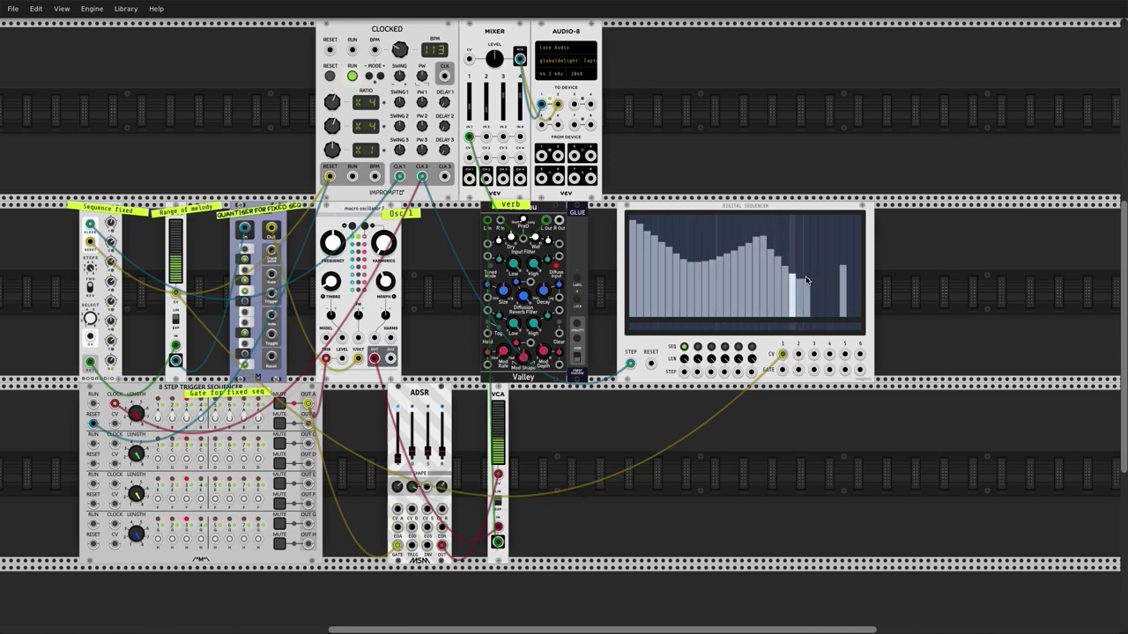
pyautogui.moveTo(805, 280)
pyautogui.mouseDown()
pyautogui.moveTo(861, 256)
pyautogui.moveTo(818, 270)
pyautogui.moveTo(840, 257)
pyautogui.moveTo(848, 217)
pyautogui.mouseUp()
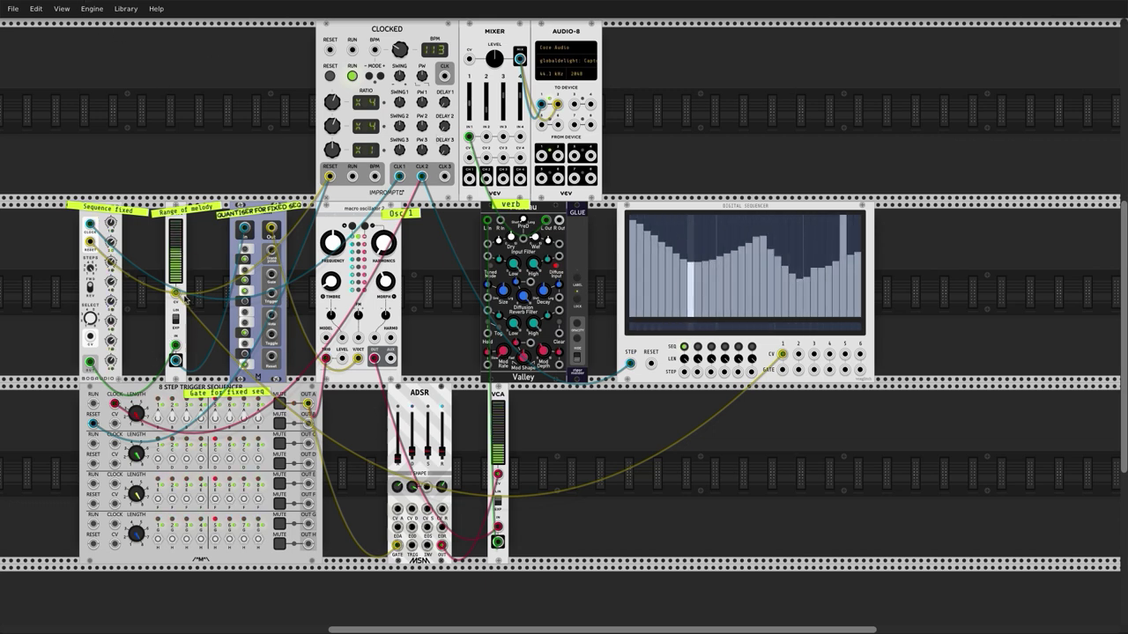
# Check the output voltage range options of the Sequence fixed ADDR-SEQ module.
pyautogui.rightClick(104, 366)
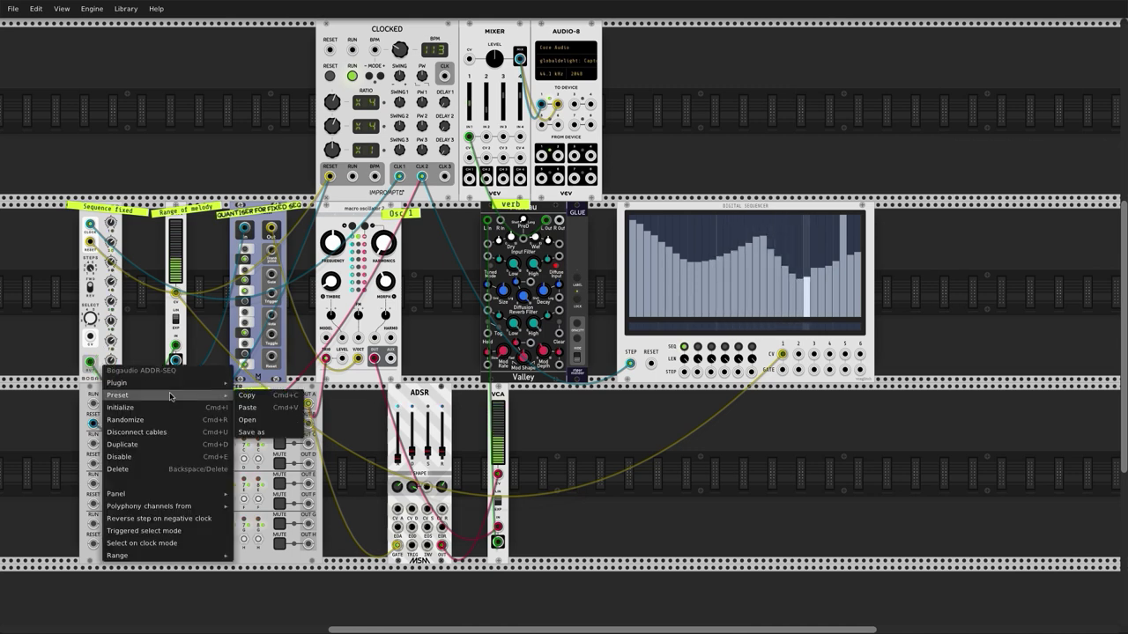
pyautogui.moveTo(198, 386)
pyautogui.moveTo(203, 555)
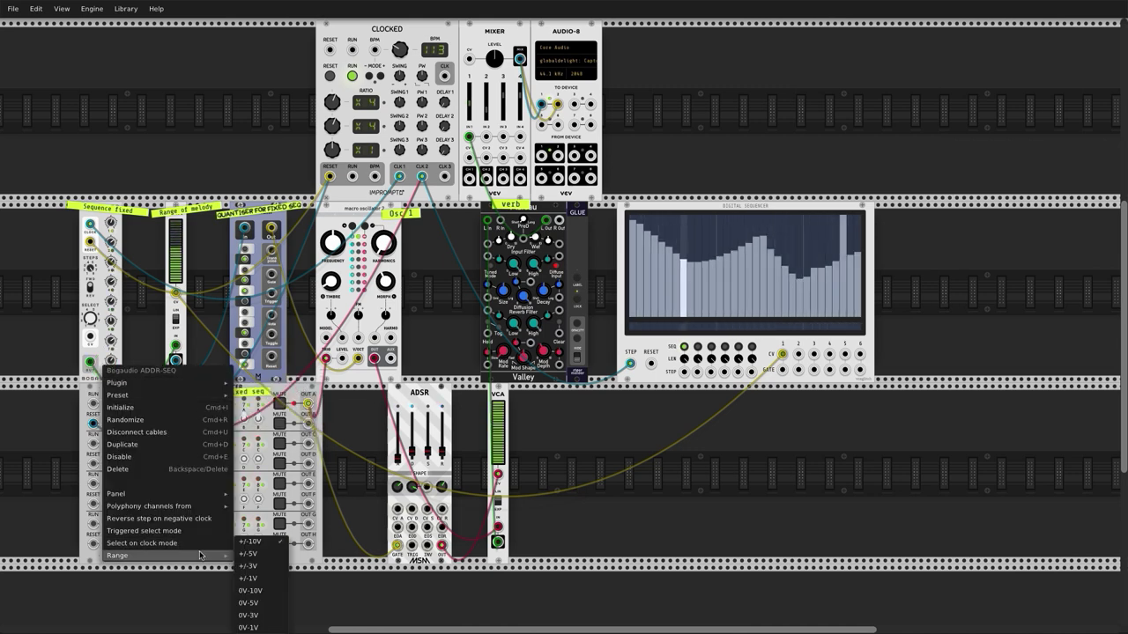
pyautogui.click(256, 547)
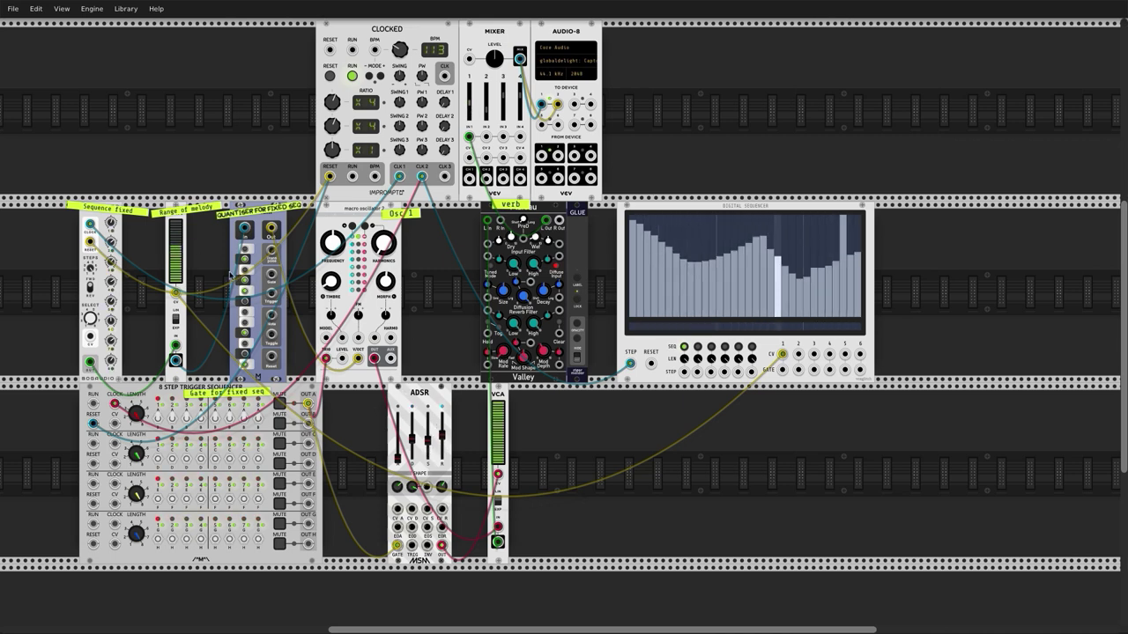
# Redraw the digital sequencer's pattern mostly near zero, with a tall block before the middle, a falling peak past it and high closing steps.
pyautogui.moveTo(629, 247)
pyautogui.mouseDown()
pyautogui.moveTo(667, 232)
pyautogui.moveTo(713, 246)
pyautogui.moveTo(754, 307)
pyautogui.moveTo(798, 295)
pyautogui.moveTo(787, 304)
pyautogui.moveTo(812, 234)
pyautogui.moveTo(861, 221)
pyautogui.mouseUp()
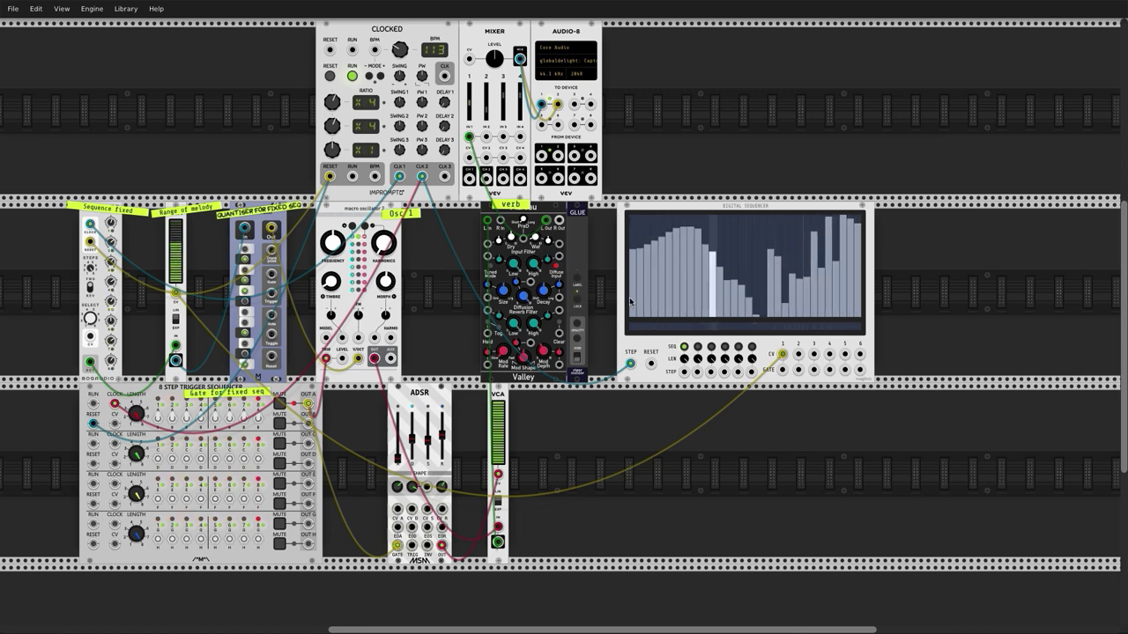
pyautogui.moveTo(631, 316)
pyautogui.mouseDown()
pyautogui.moveTo(667, 313)
pyautogui.moveTo(703, 226)
pyautogui.moveTo(681, 280)
pyautogui.moveTo(692, 317)
pyautogui.moveTo(679, 319)
pyautogui.moveTo(754, 298)
pyautogui.moveTo(729, 315)
pyautogui.moveTo(790, 315)
pyautogui.moveTo(721, 316)
pyautogui.moveTo(778, 308)
pyautogui.moveTo(790, 242)
pyautogui.mouseUp()
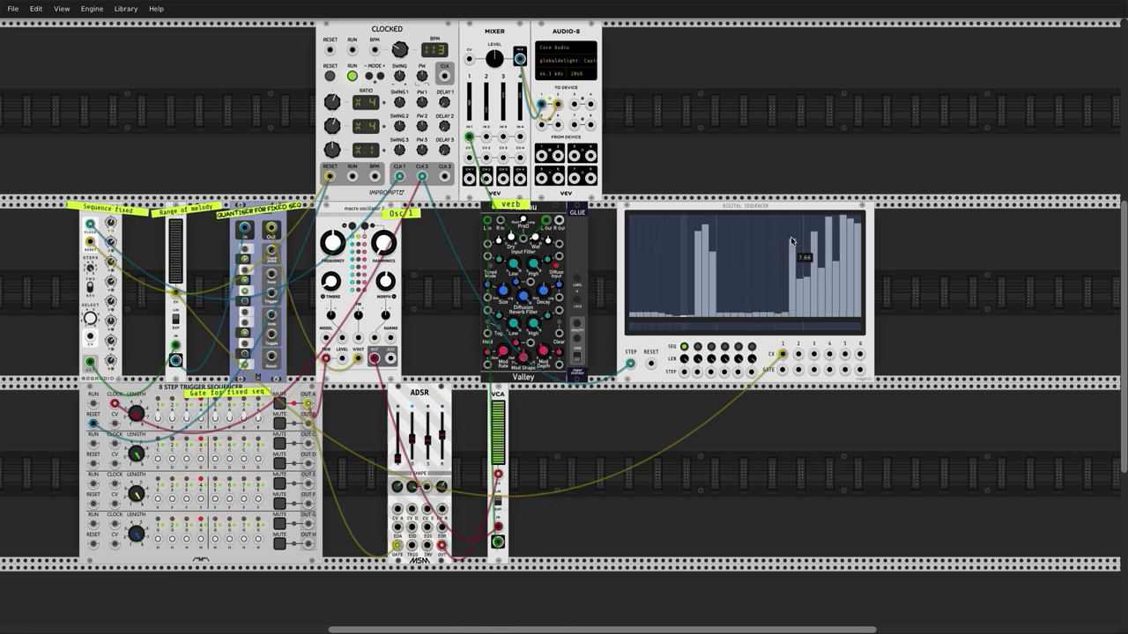
pyautogui.moveTo(800, 286)
pyautogui.mouseDown()
pyautogui.moveTo(824, 314)
pyautogui.moveTo(847, 250)
pyautogui.mouseUp()
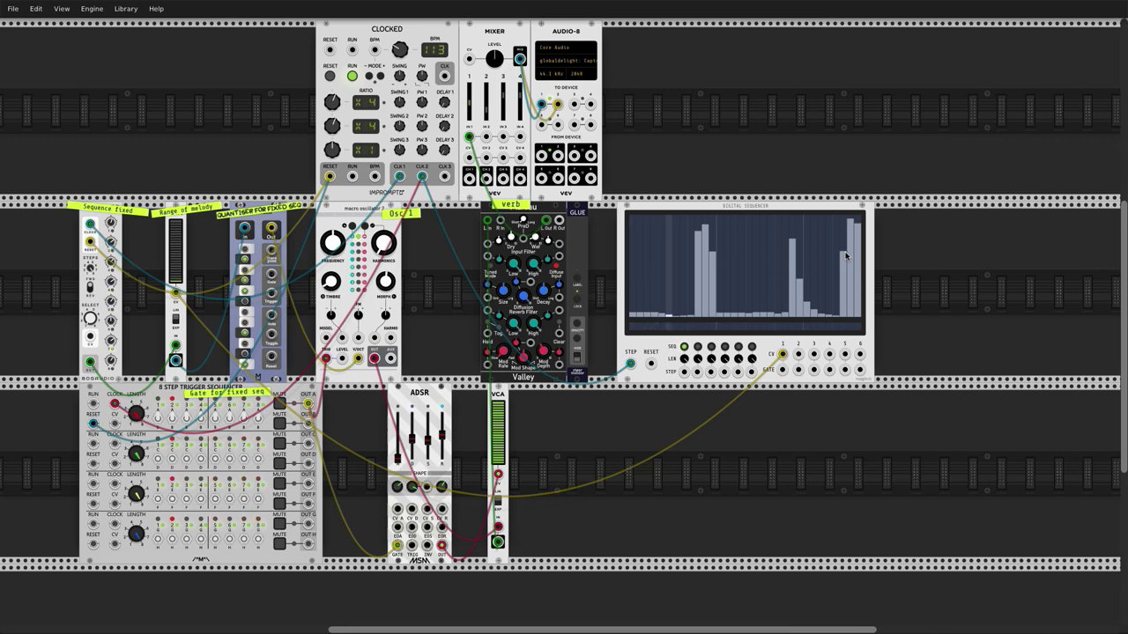
# Lower the digital sequencer's opening steps and the low steps before and past its middle to zero, and stop Clocked.
pyautogui.moveTo(670, 316)
pyautogui.mouseDown()
pyautogui.moveTo(626, 325)
pyautogui.moveTo(686, 322)
pyautogui.mouseUp()
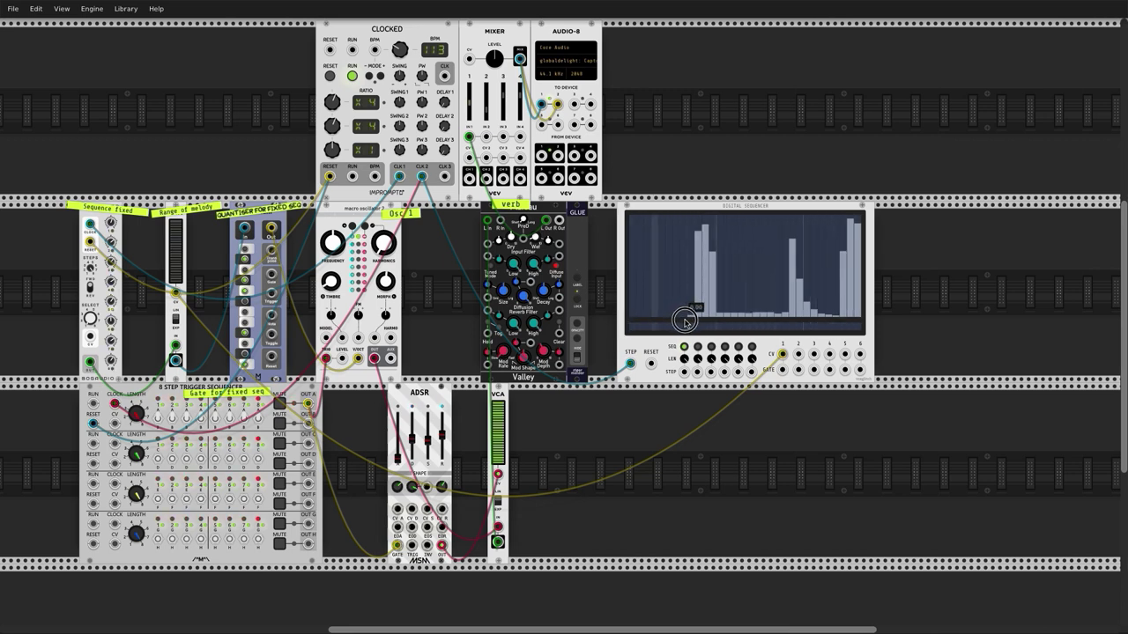
pyautogui.moveTo(723, 318); pyautogui.dragTo(777, 321)
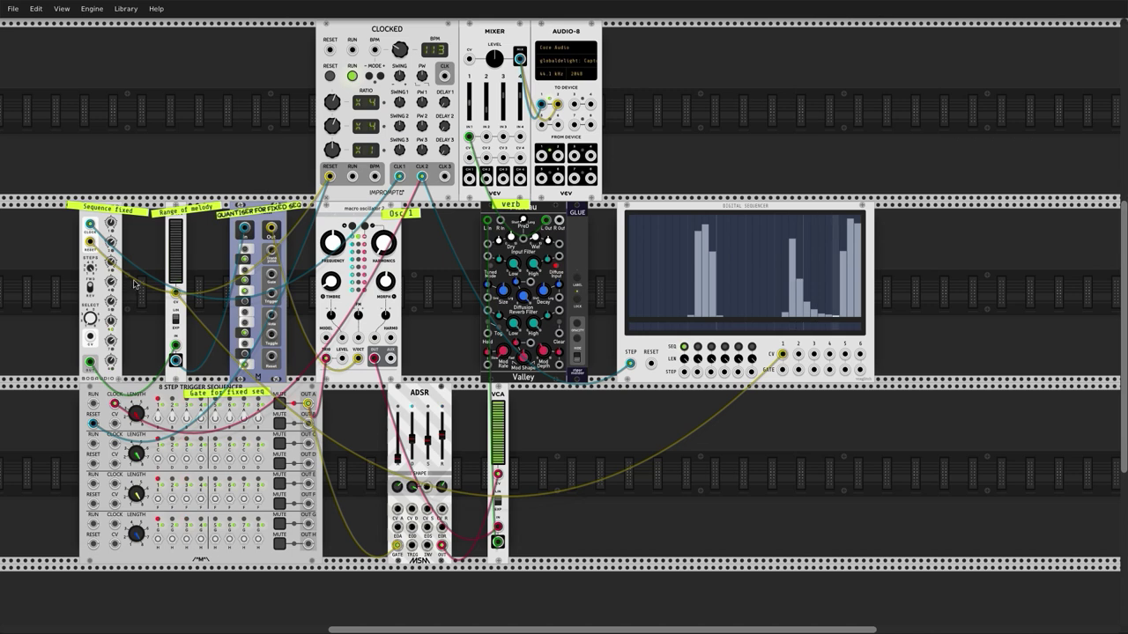
pyautogui.click(353, 76)
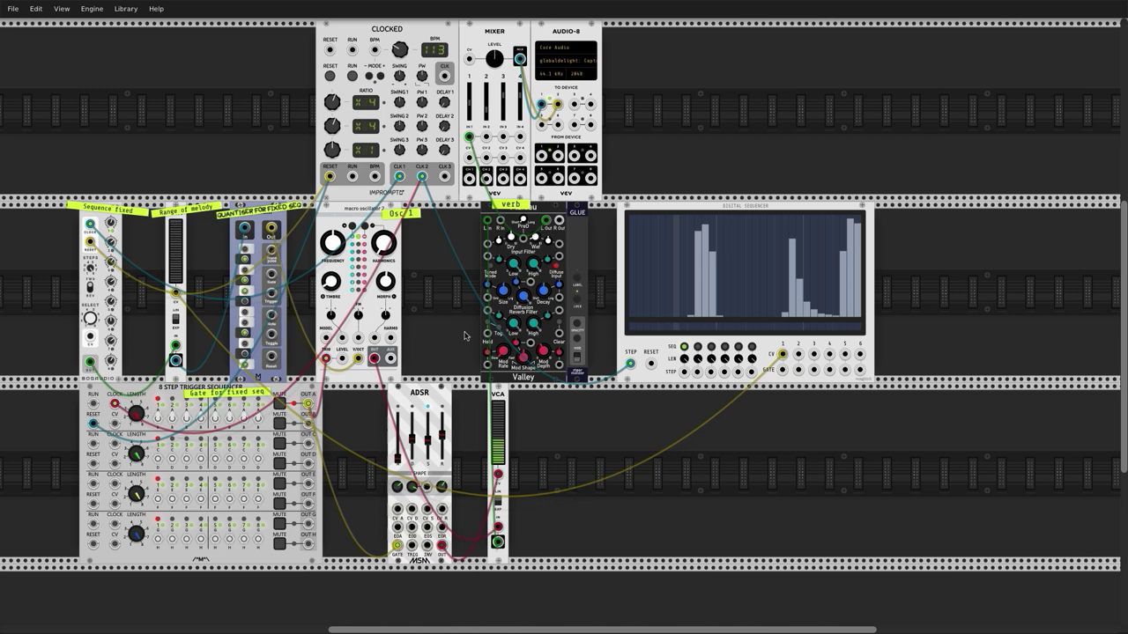
# Run Clocked while drawing falling ramps across the digital sequencer's opening steps and past its middle, and stop the clock.
pyautogui.scroll(1, 458, 352)
pyautogui.scroll(-1, 459, 353)
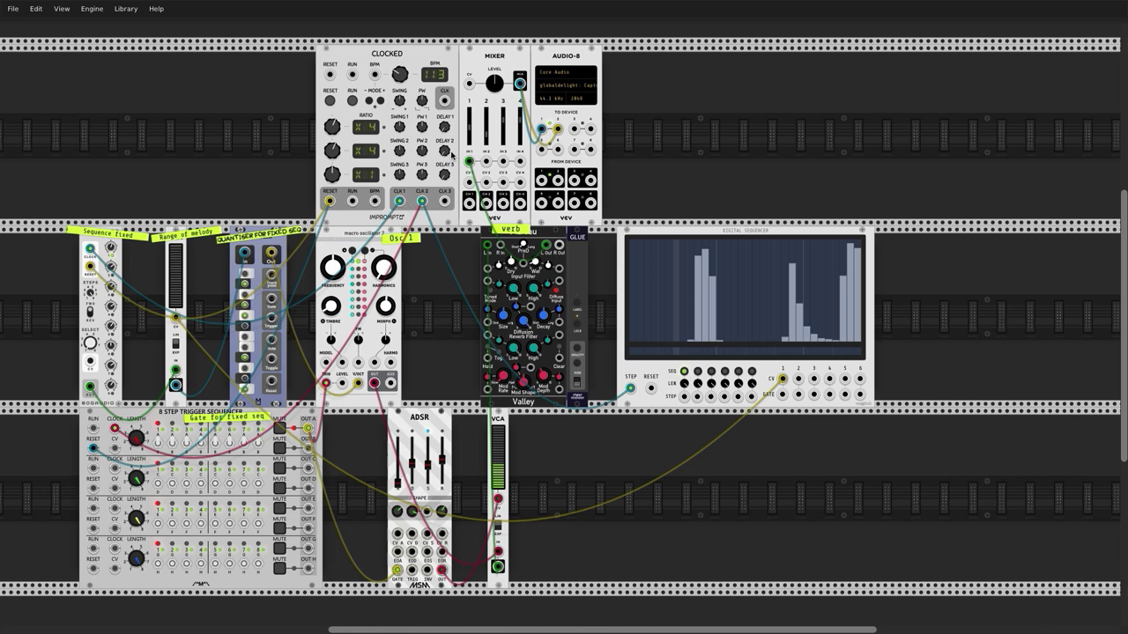
pyautogui.click(352, 102)
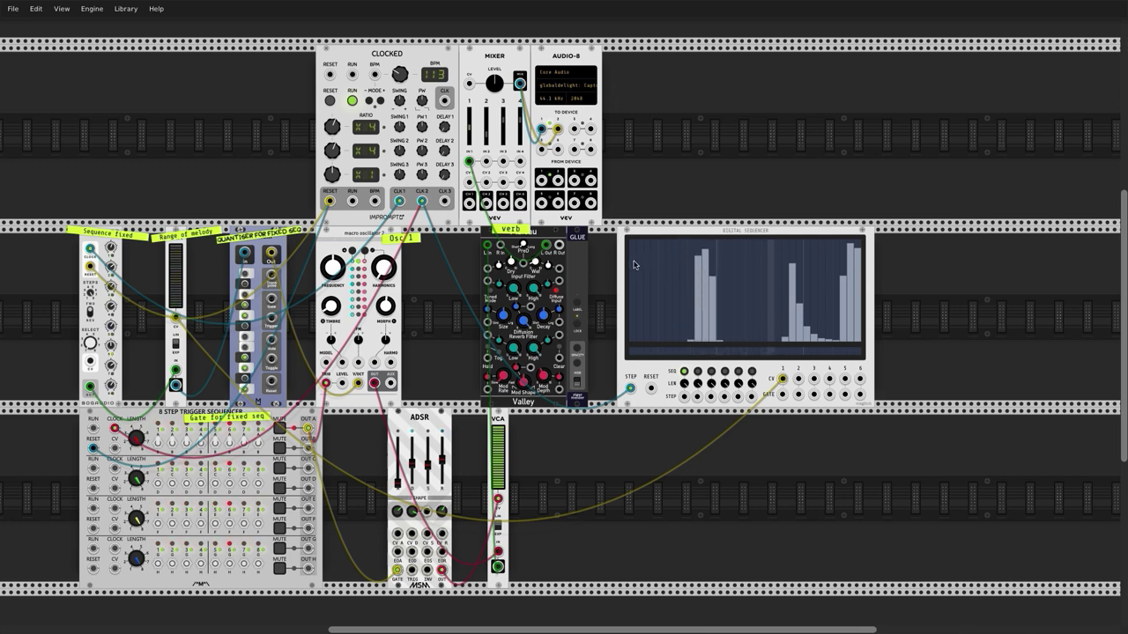
pyautogui.moveTo(632, 251); pyautogui.dragTo(692, 340)
pyautogui.moveTo(756, 258); pyautogui.dragTo(779, 296)
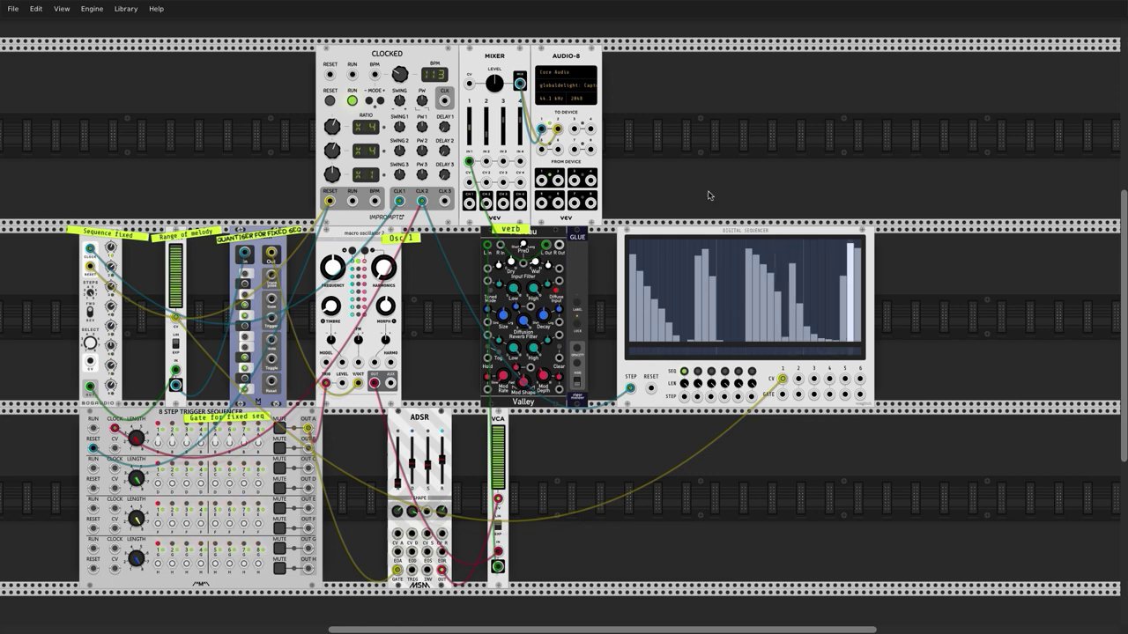
pyautogui.moveTo(731, 247)
pyautogui.mouseDown()
pyautogui.moveTo(783, 236)
pyautogui.moveTo(743, 251)
pyautogui.moveTo(760, 245)
pyautogui.moveTo(790, 331)
pyautogui.moveTo(795, 319)
pyautogui.mouseUp()
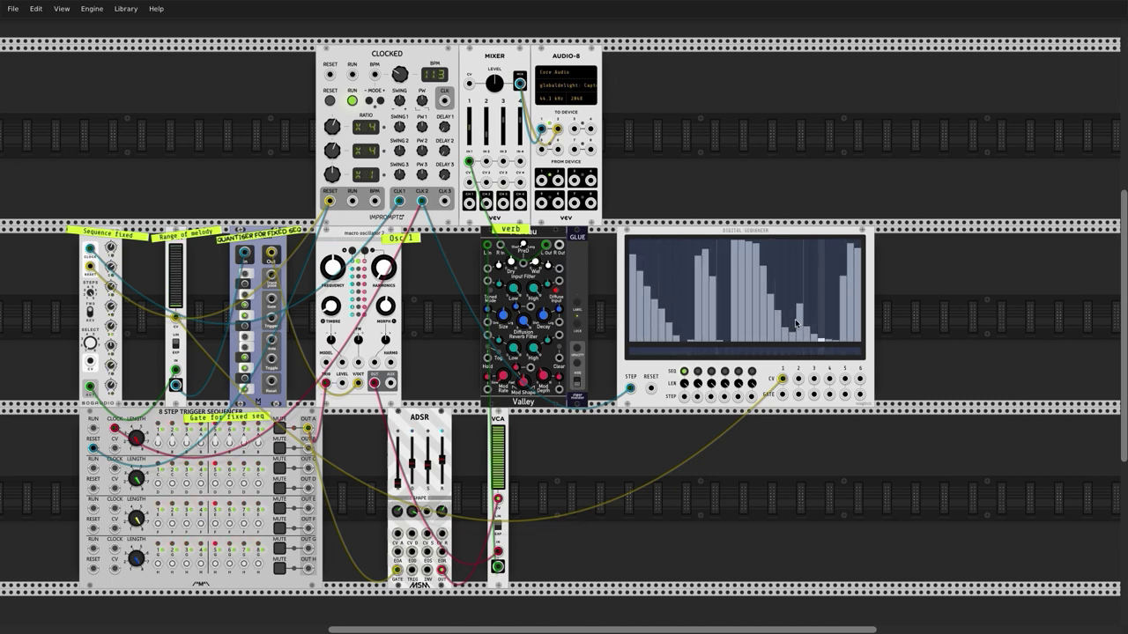
pyautogui.click(353, 100)
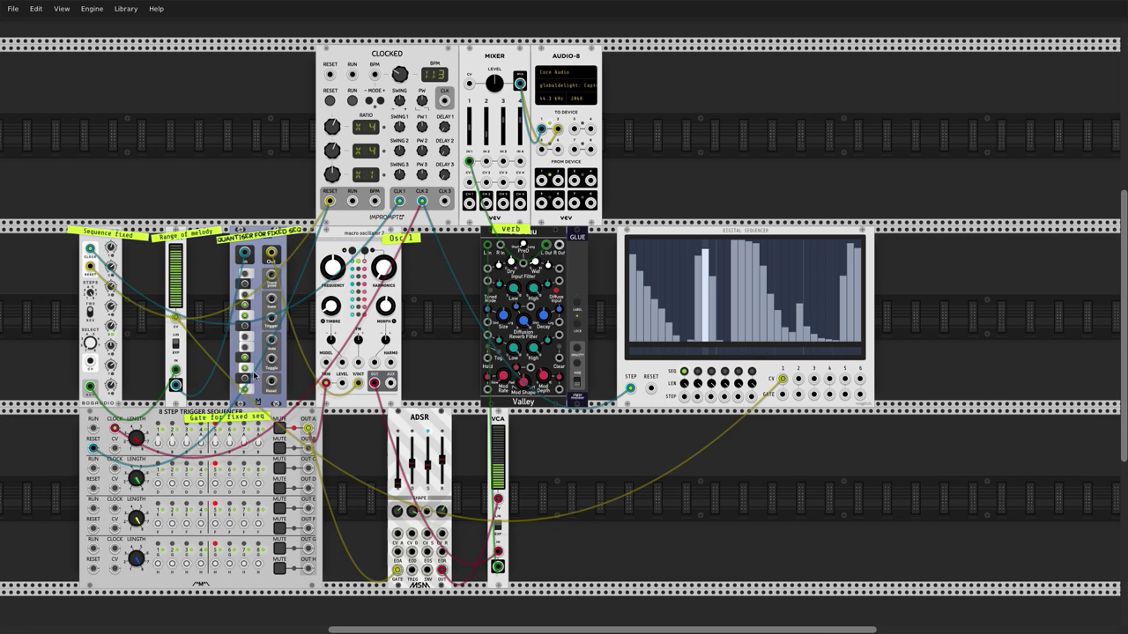
# Reset the digital sequencer's opening steps before the first tall block to zero.
pyautogui.moveTo(686, 340)
pyautogui.mouseDown()
pyautogui.moveTo(609, 335)
pyautogui.moveTo(654, 333)
pyautogui.moveTo(679, 349)
pyautogui.mouseUp()
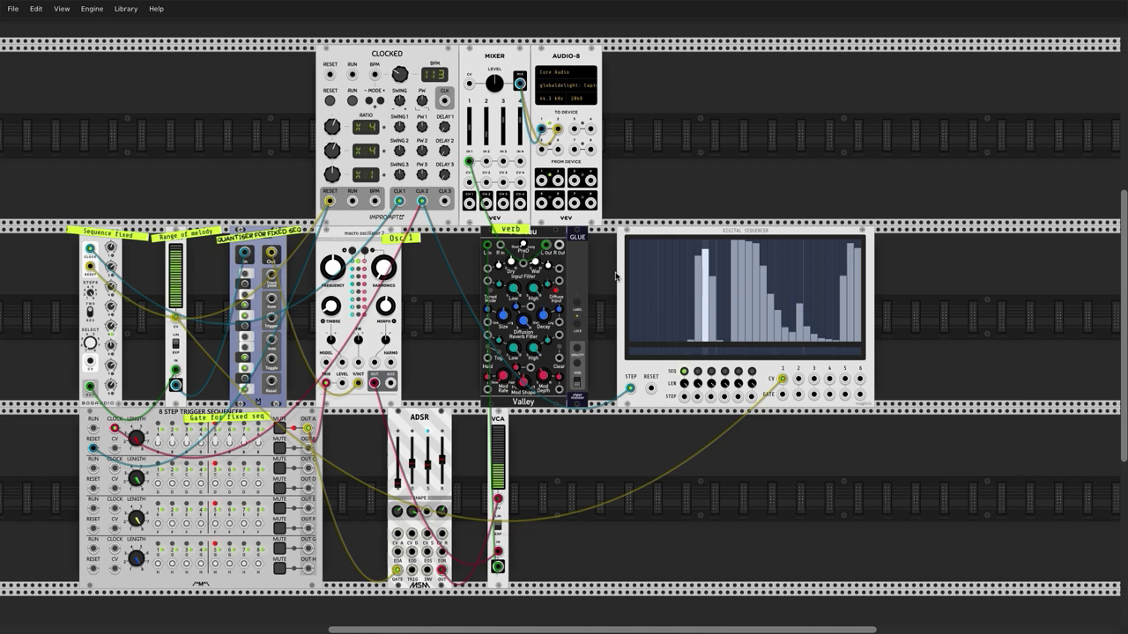
pyautogui.scroll(-1, 608, 274)
pyautogui.scroll(-3, 607, 275)
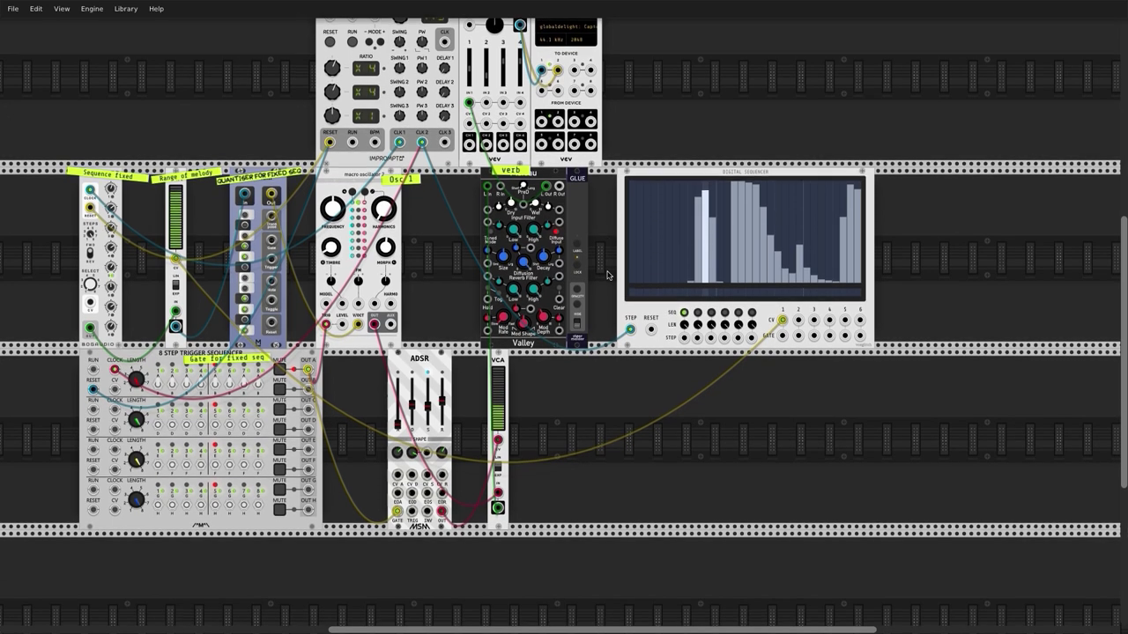
pyautogui.scroll(5, 606, 274)
pyautogui.scroll(-10, 606, 274)
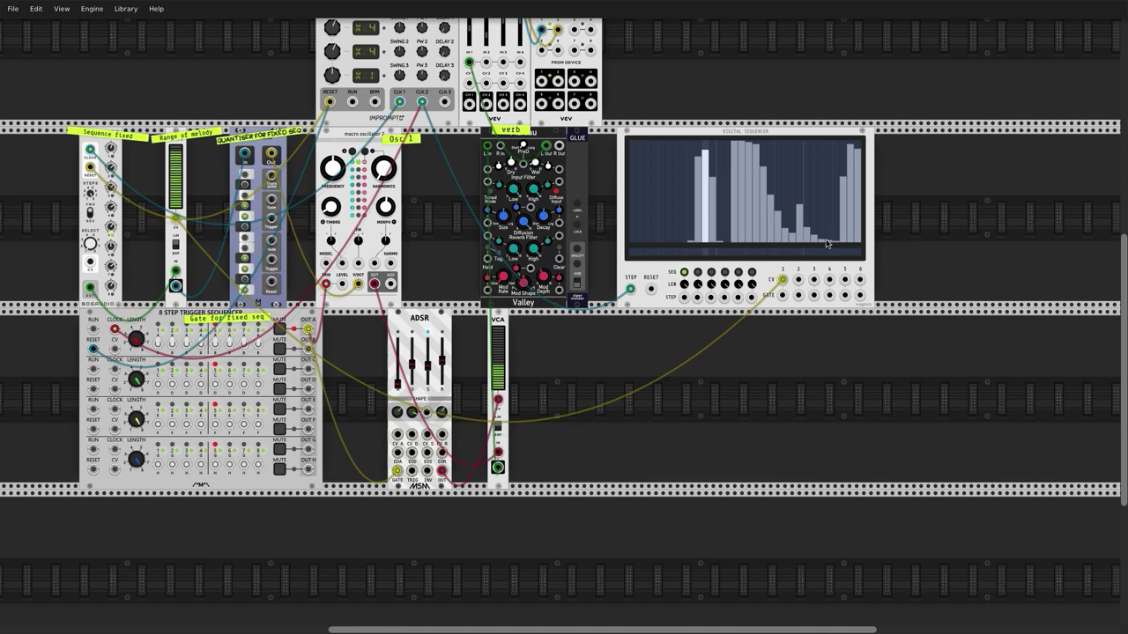
pyautogui.scroll(2, 477, 269)
pyautogui.scroll(3, 477, 269)
pyautogui.scroll(-2, 480, 264)
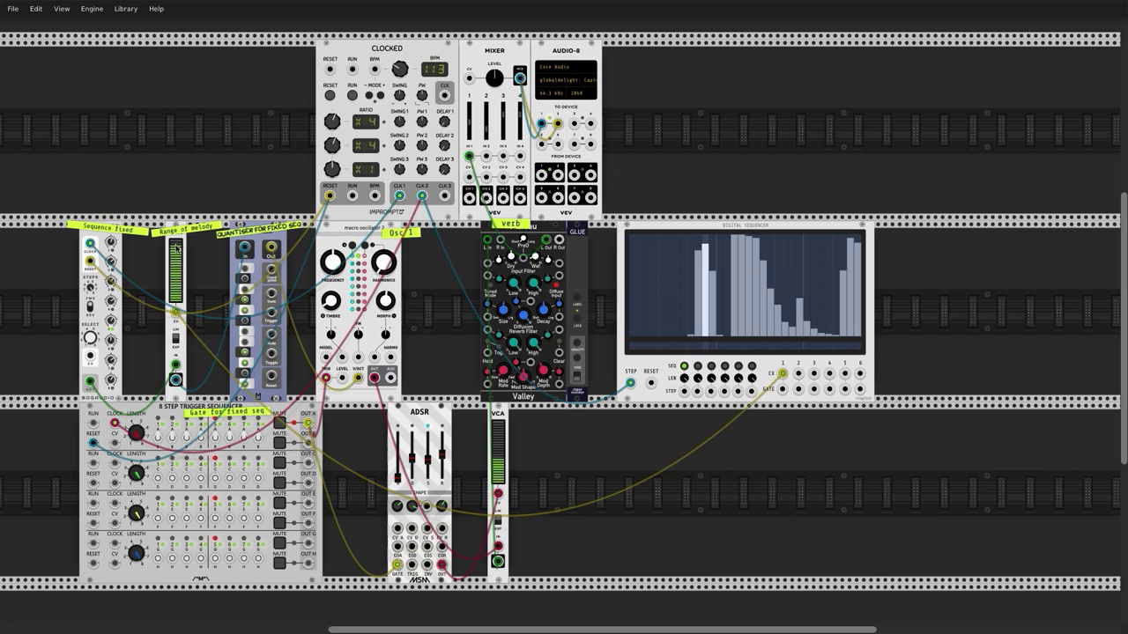
pyautogui.scroll(-1, 555, 210)
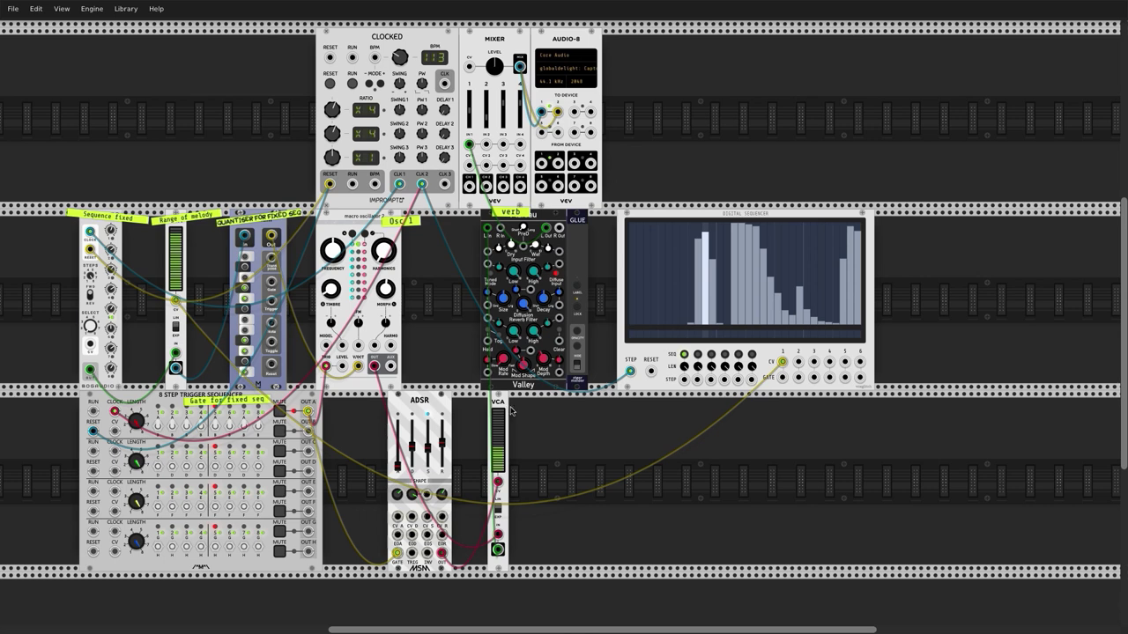
# Move the VCA, ADSR and 8 Step Trigger Sequencer down one row, placed side by side, leaving an empty row above.
pyautogui.scroll(-3, 509, 410)
pyautogui.moveTo(497, 364); pyautogui.dragTo(509, 480)
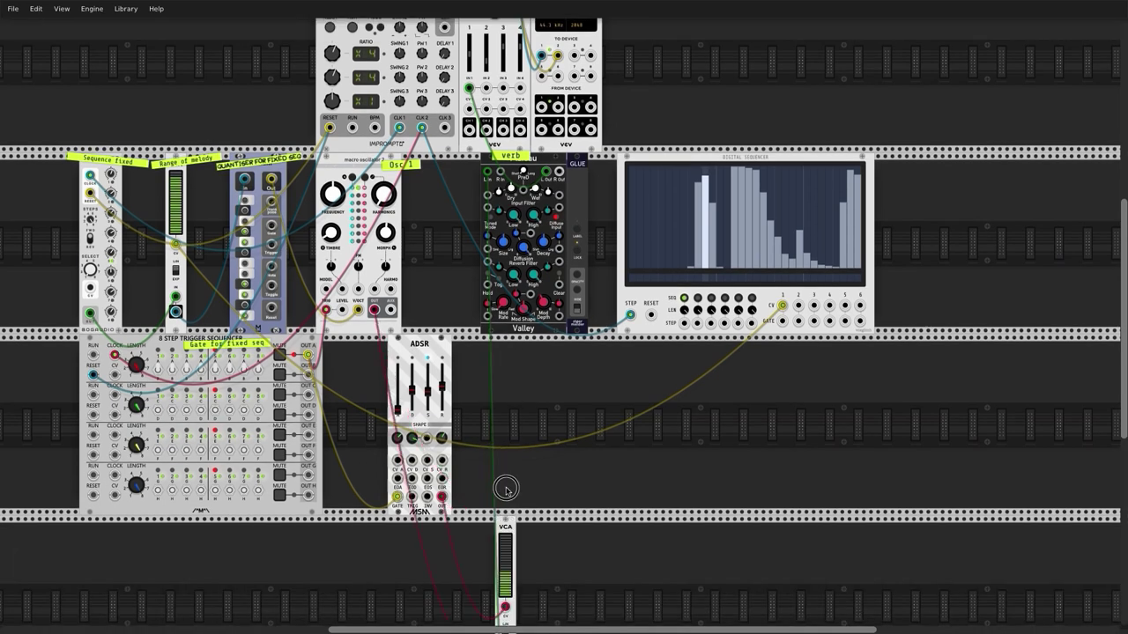
pyautogui.moveTo(442, 346); pyautogui.dragTo(490, 515)
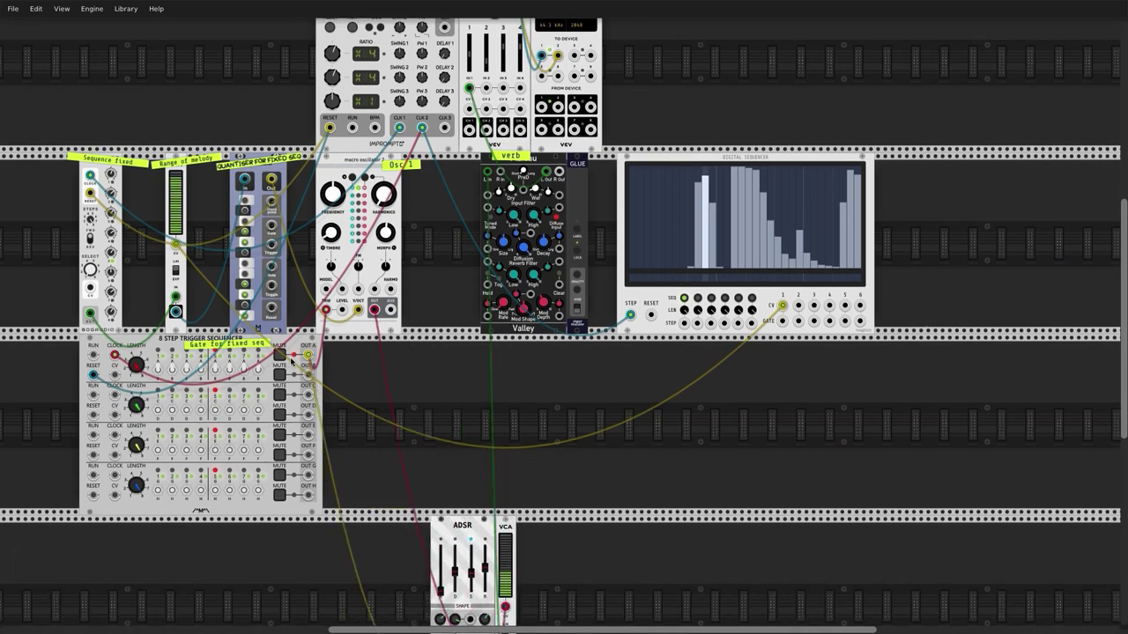
pyautogui.moveTo(301, 365); pyautogui.dragTo(408, 596)
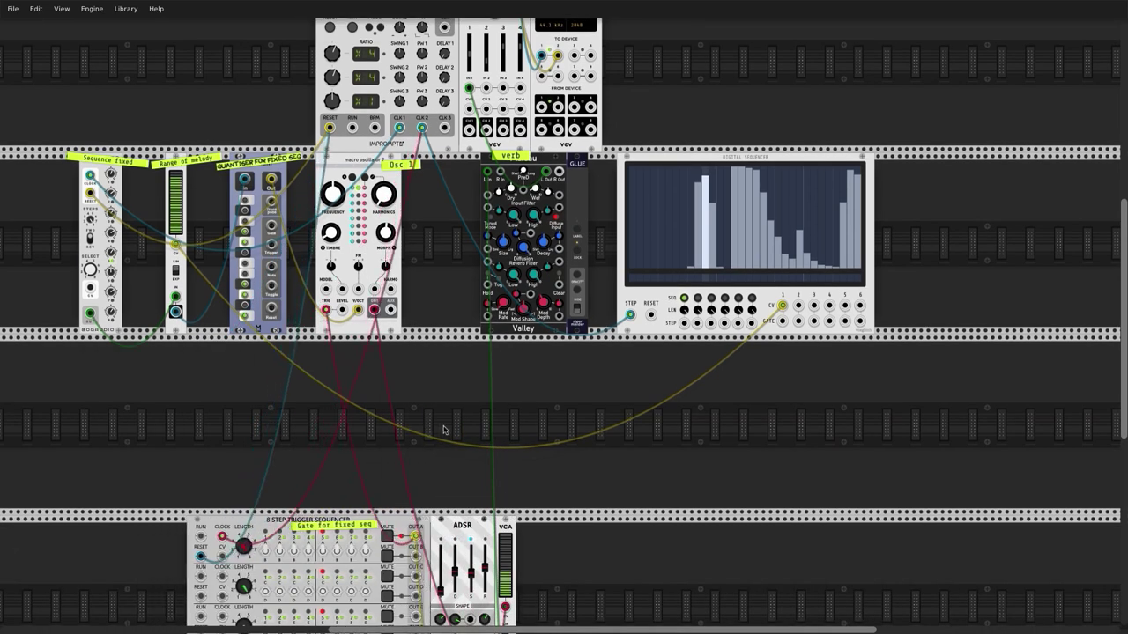
pyautogui.scroll(5, 441, 429)
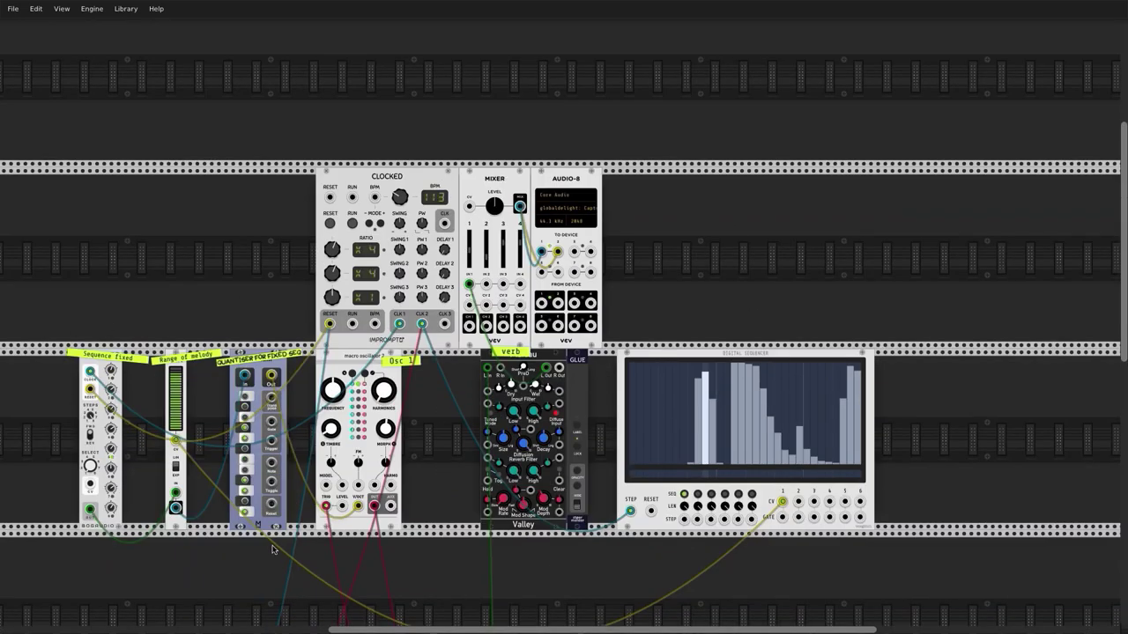
pyautogui.scroll(-2, 661, 377)
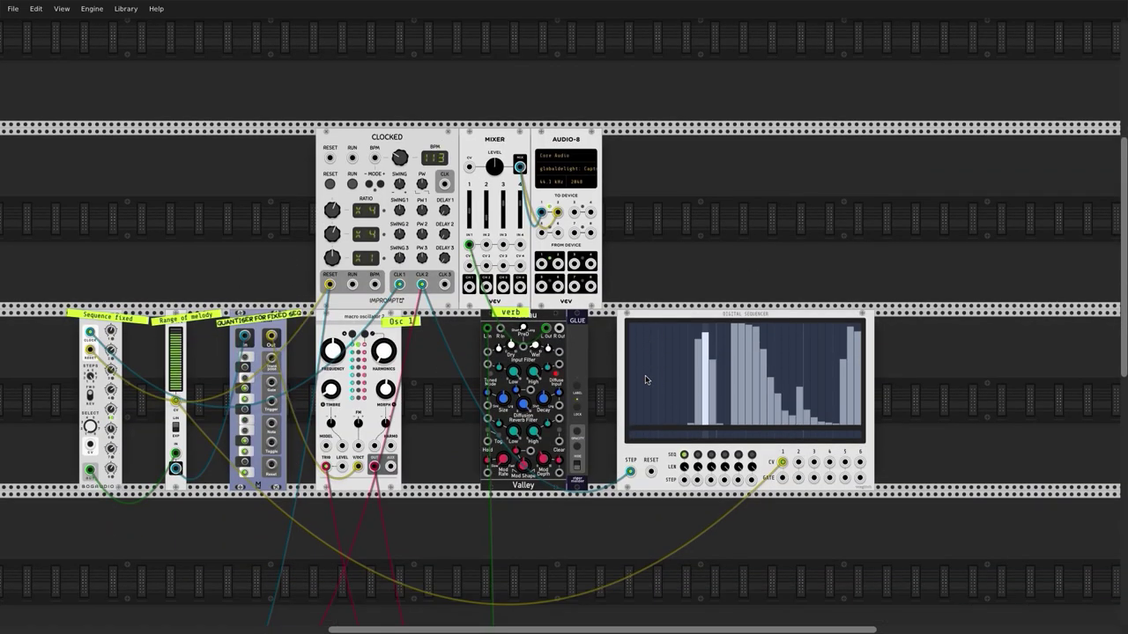
pyautogui.scroll(-6, 644, 377)
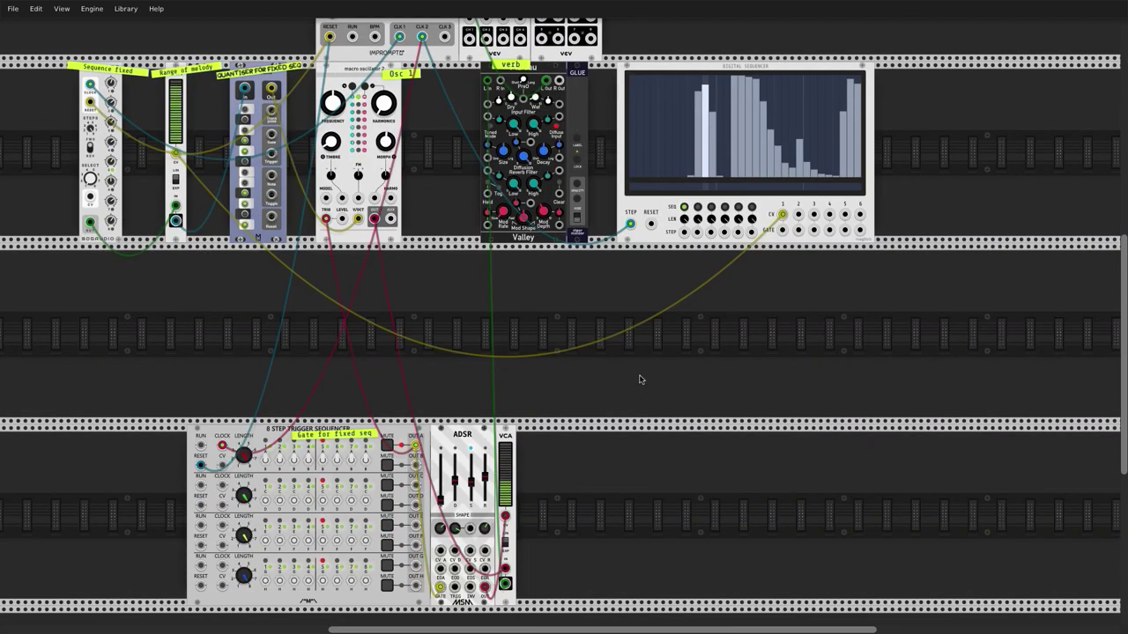
pyautogui.scroll(-2, 353, 466)
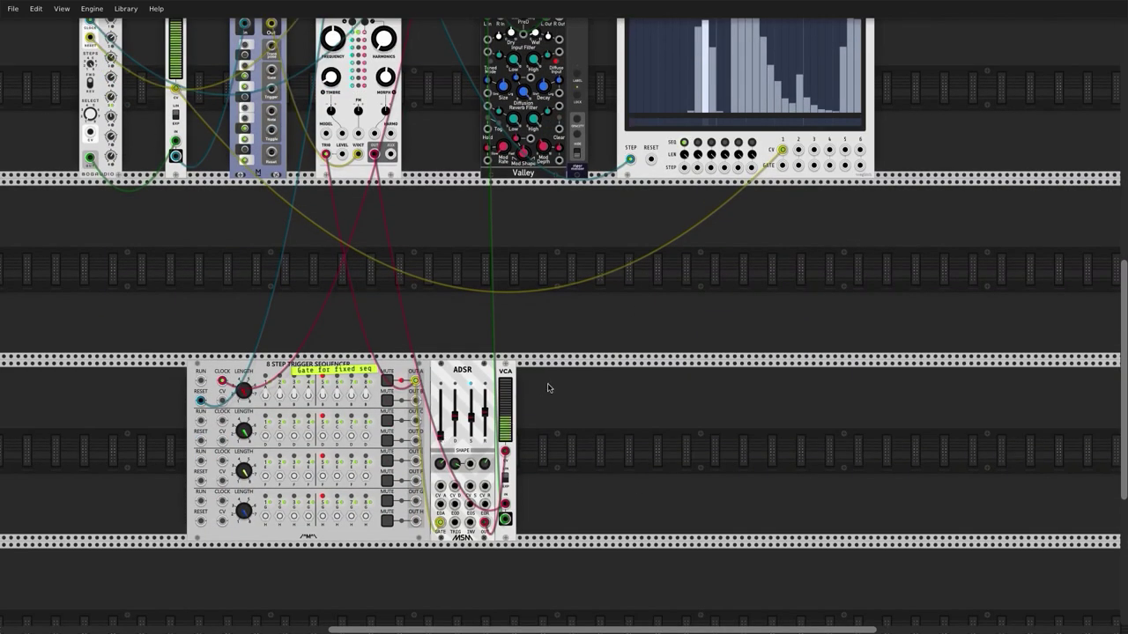
pyautogui.scroll(6, 236, 377)
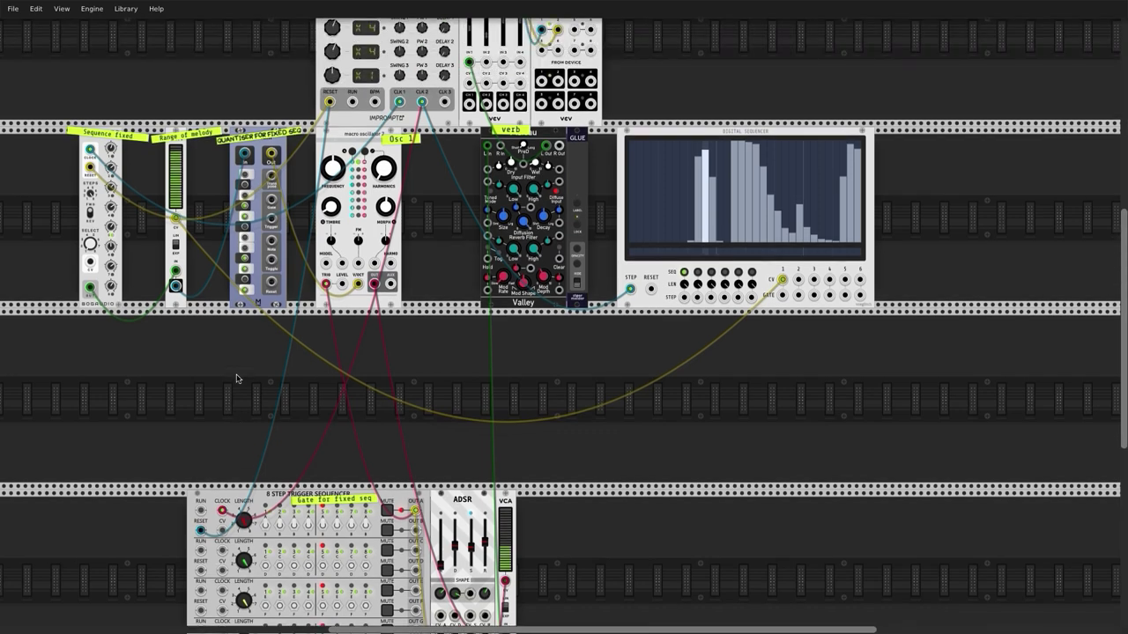
pyautogui.scroll(4, 506, 379)
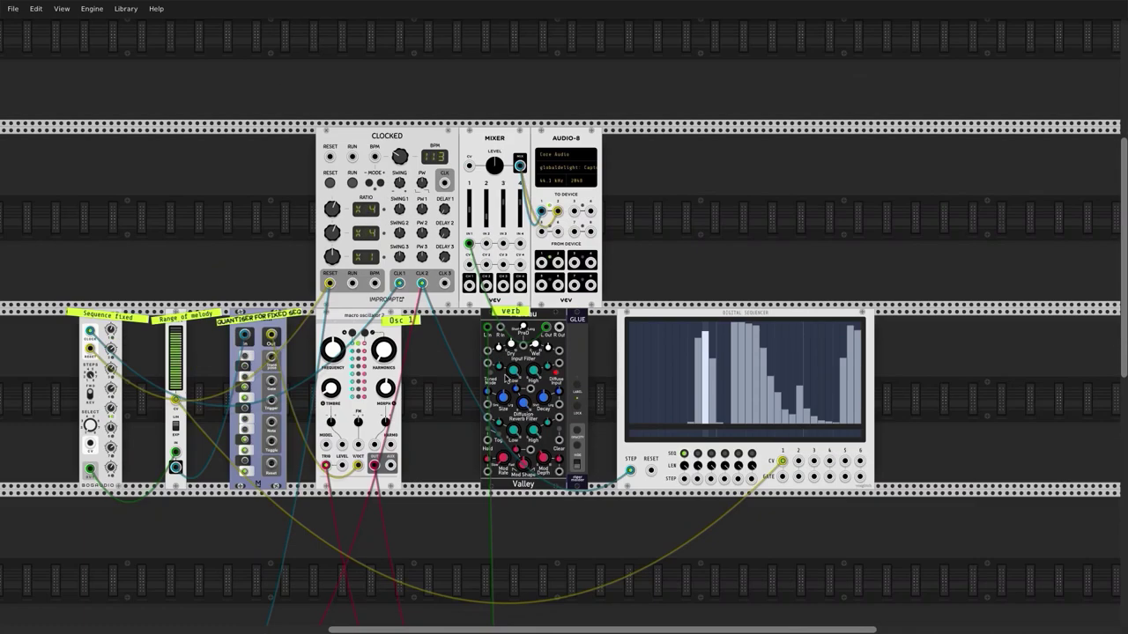
pyautogui.scroll(2, 506, 380)
pyautogui.scroll(-12, 505, 379)
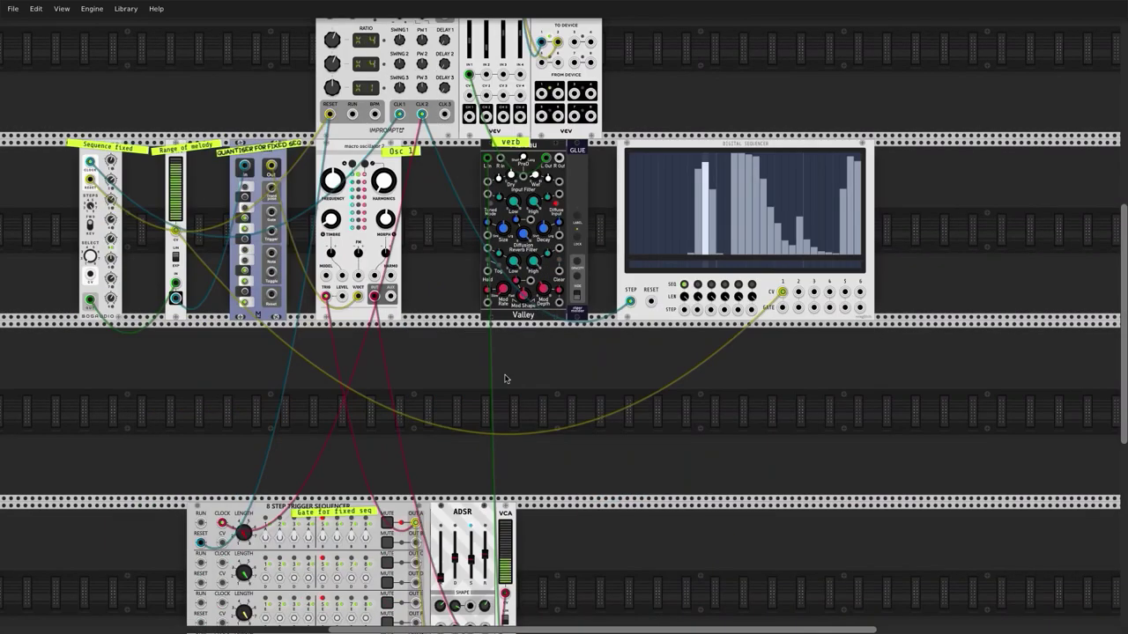
pyautogui.scroll(10, 506, 377)
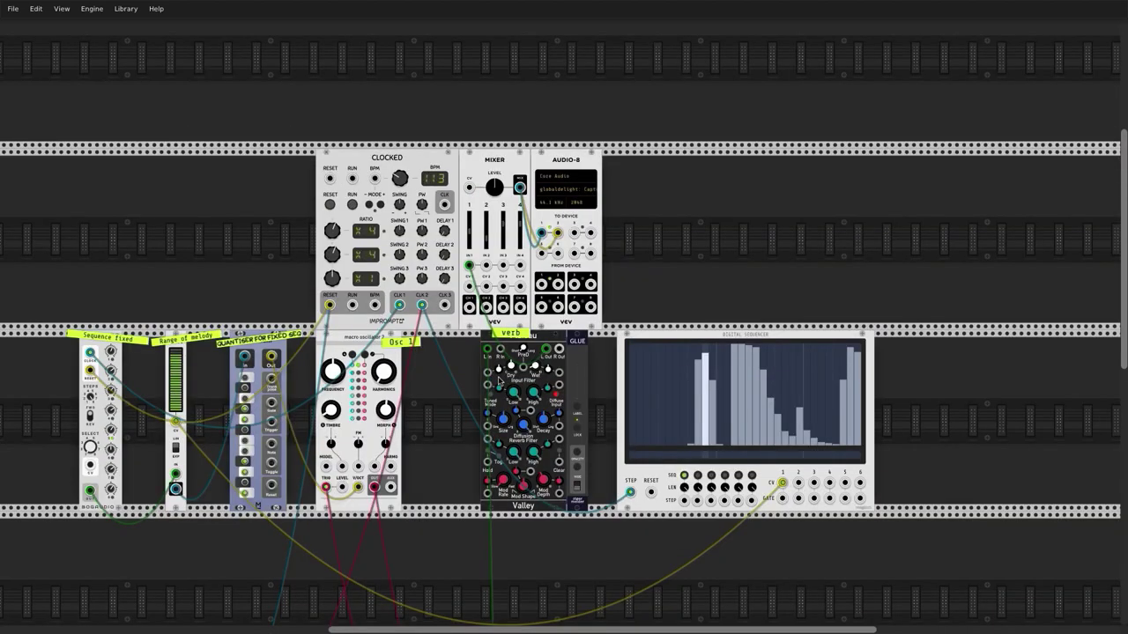
pyautogui.scroll(-7, 498, 382)
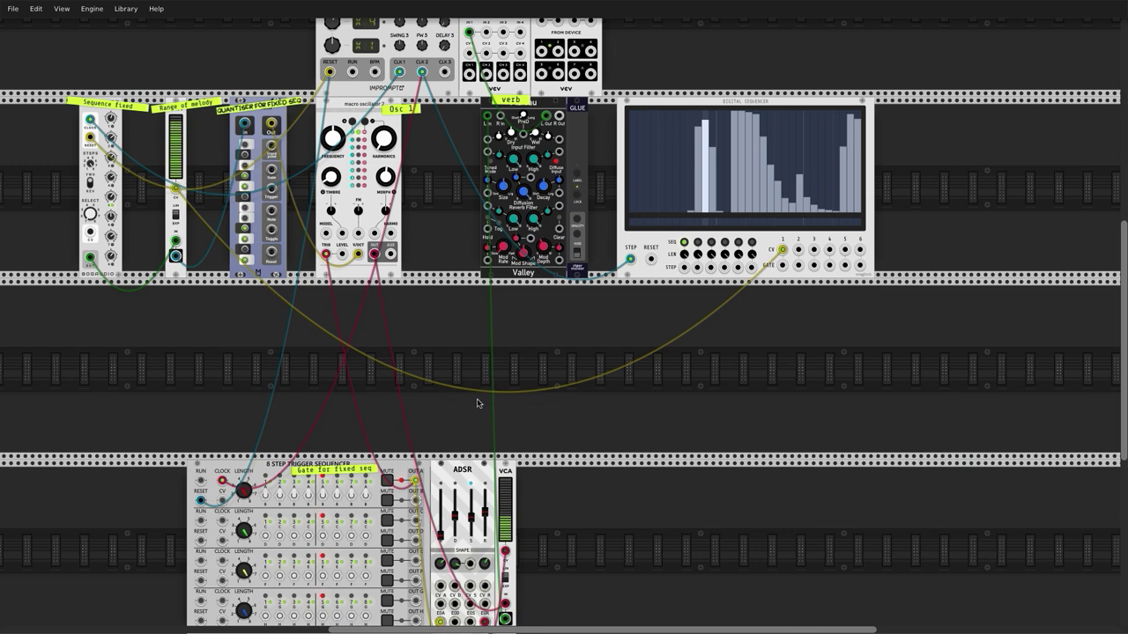
pyautogui.scroll(3, 478, 402)
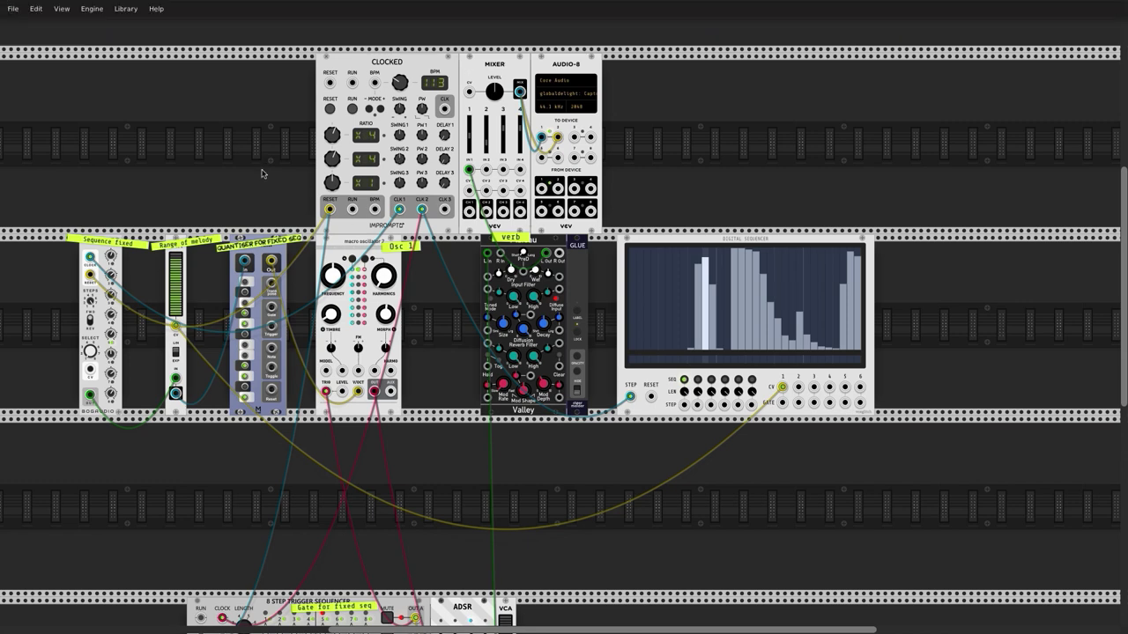
pyautogui.scroll(-6, 261, 173)
pyautogui.scroll(5, 262, 173)
pyautogui.scroll(2, 260, 172)
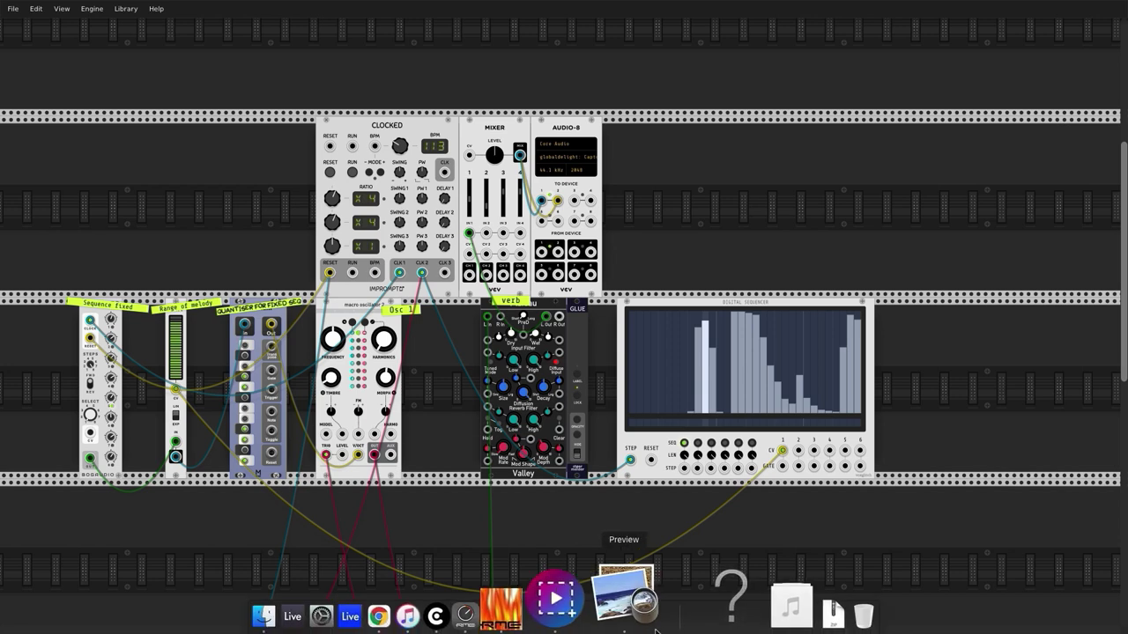
pyautogui.click(732, 7)
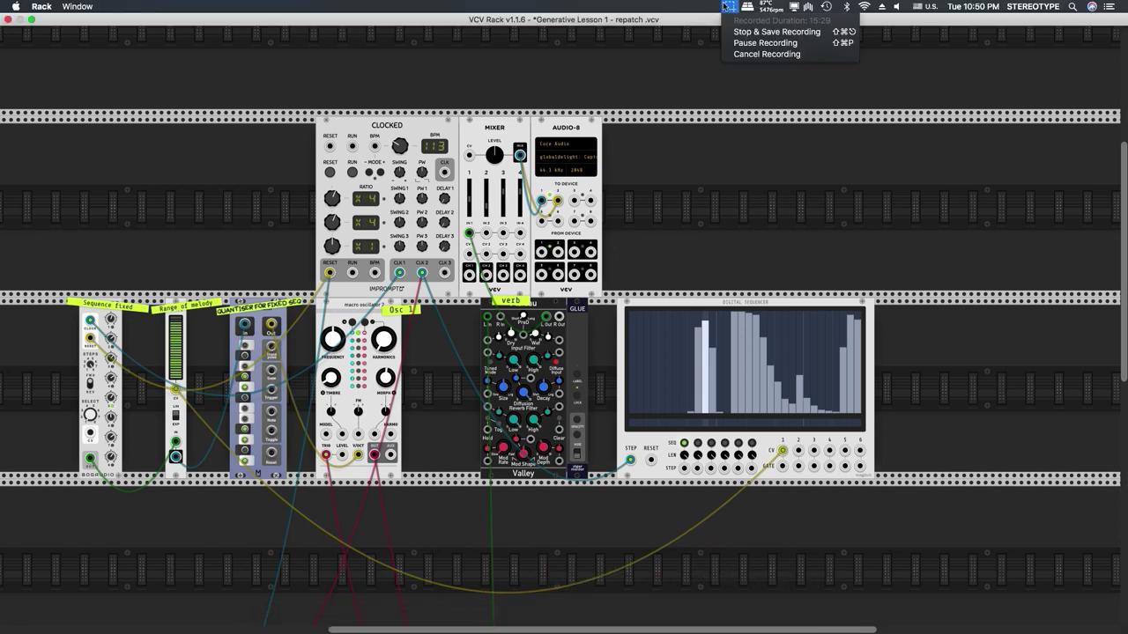
pyautogui.click(764, 33)
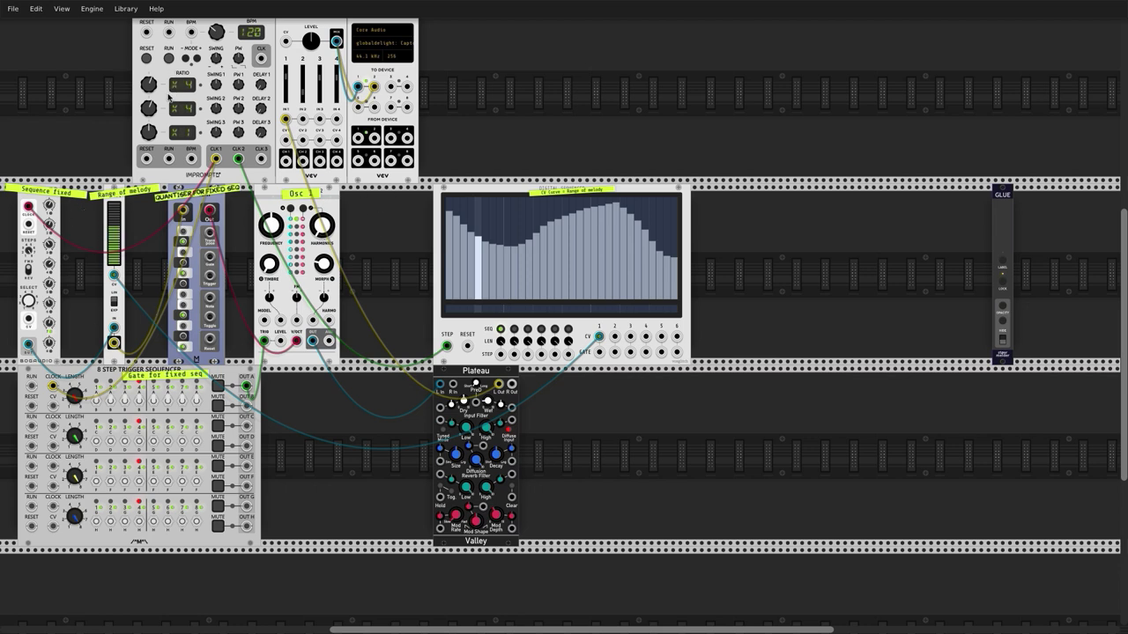
# Start Clocked and redraw the digital sequencer's curve with a shallower dip and a rise to a flat maximum near the end.
pyautogui.scroll(2, 176, 110)
pyautogui.moveTo(148, 99); pyautogui.dragTo(148, 92)
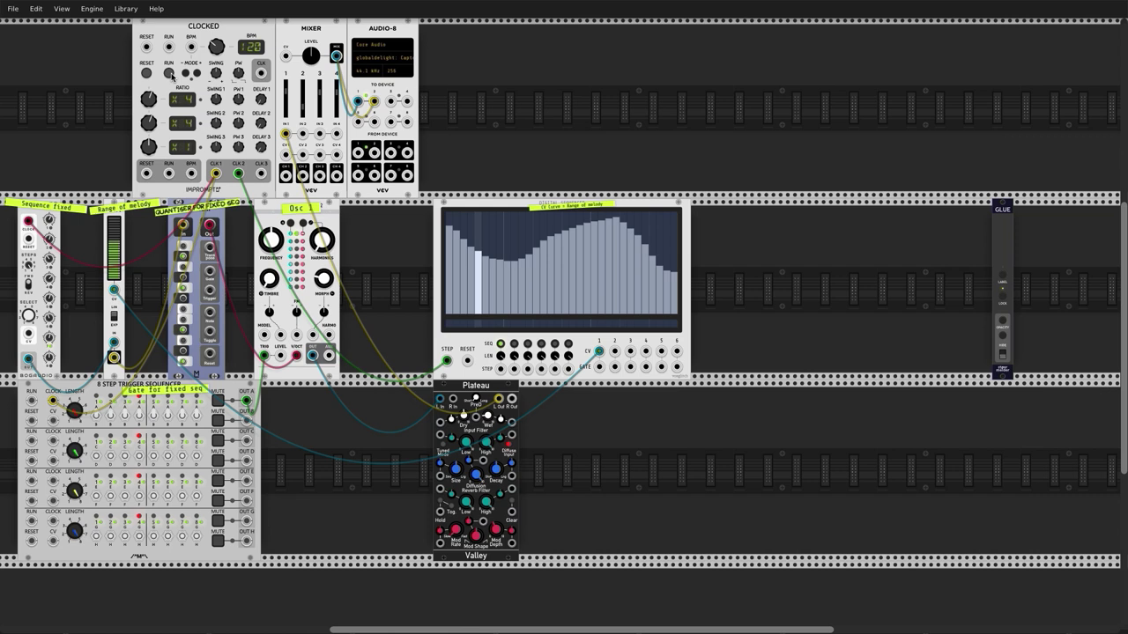
pyautogui.click(169, 73)
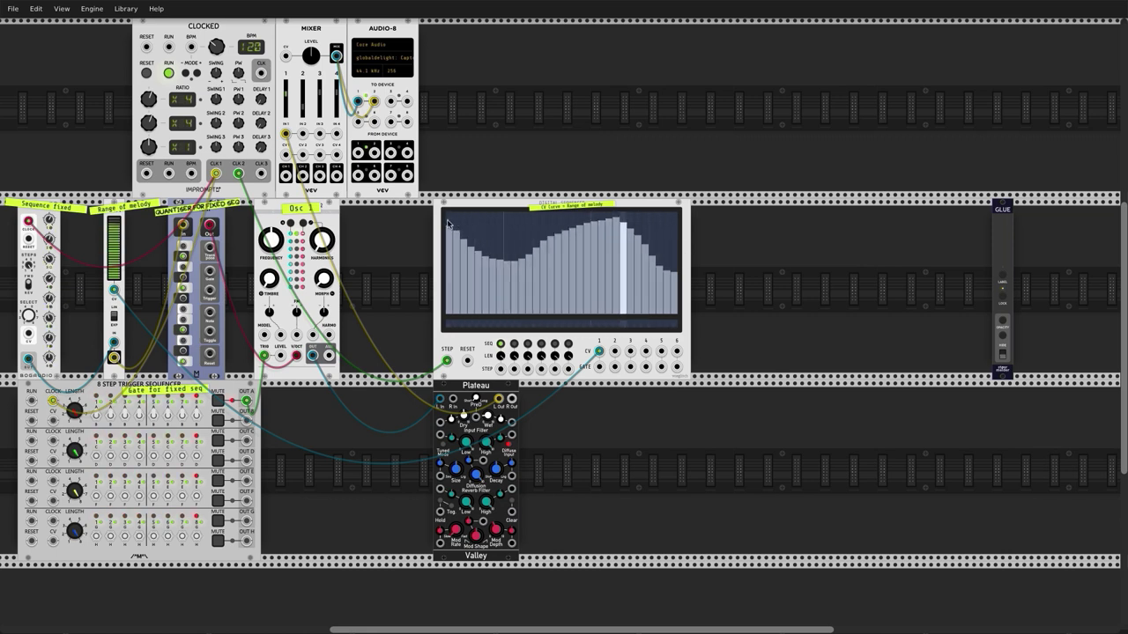
pyautogui.moveTo(448, 224)
pyautogui.mouseDown()
pyautogui.moveTo(532, 244)
pyautogui.moveTo(590, 218)
pyautogui.moveTo(646, 215)
pyautogui.mouseUp()
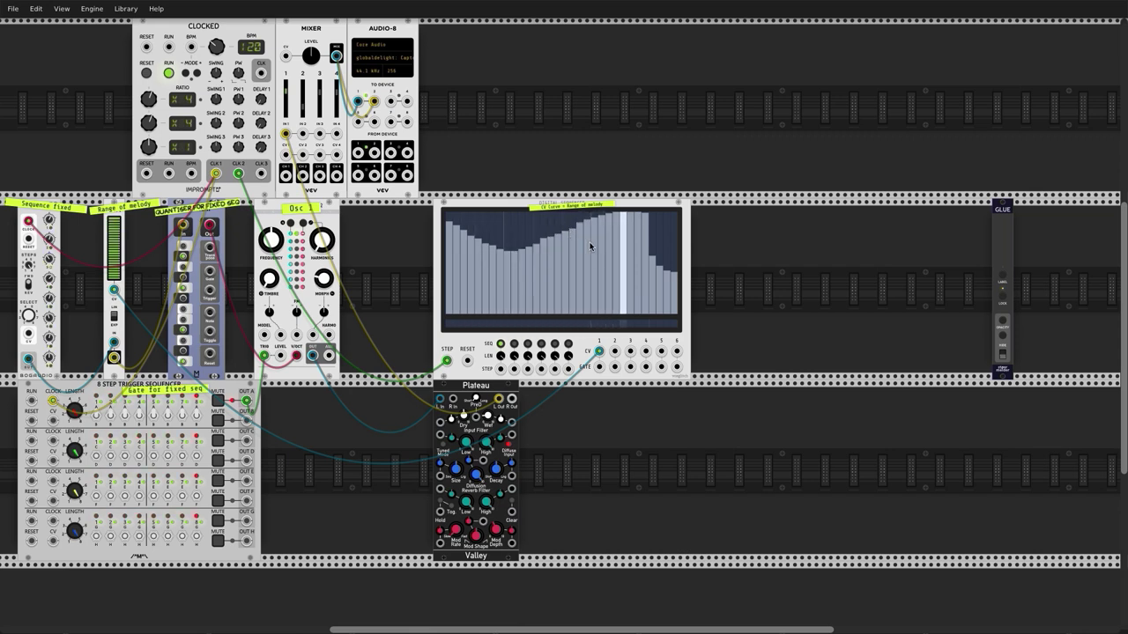
# Undo the last rack edit and redraw the digital sequencer's flat maximum as a rounded peak sloping down to the closing steps.
pyautogui.hotkey('ctrl', 'z')
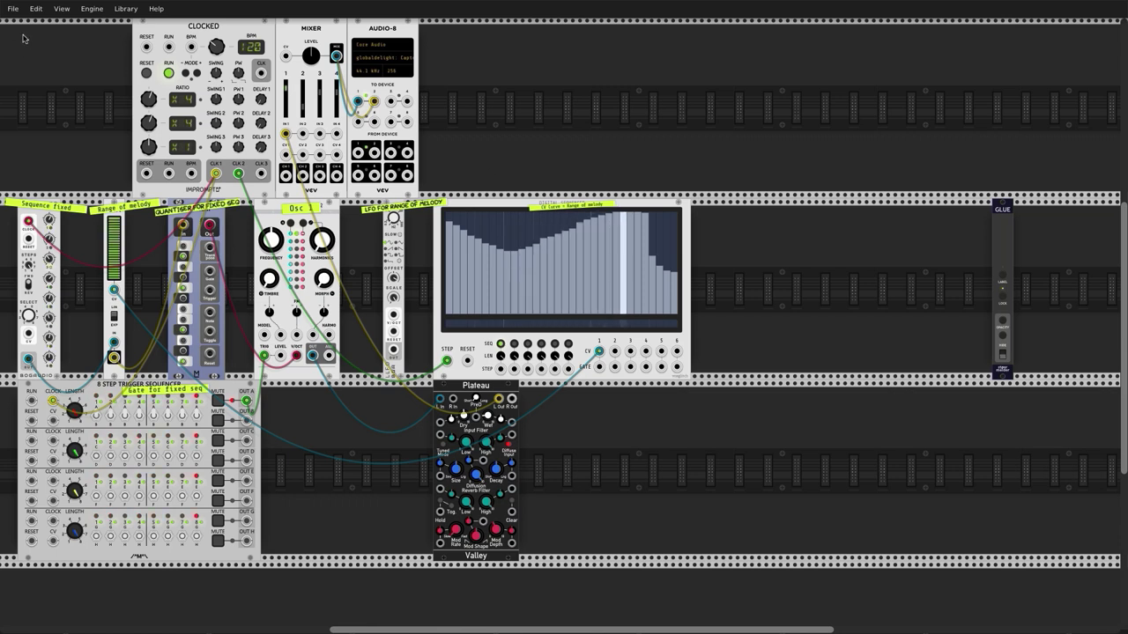
pyautogui.click(35, 9)
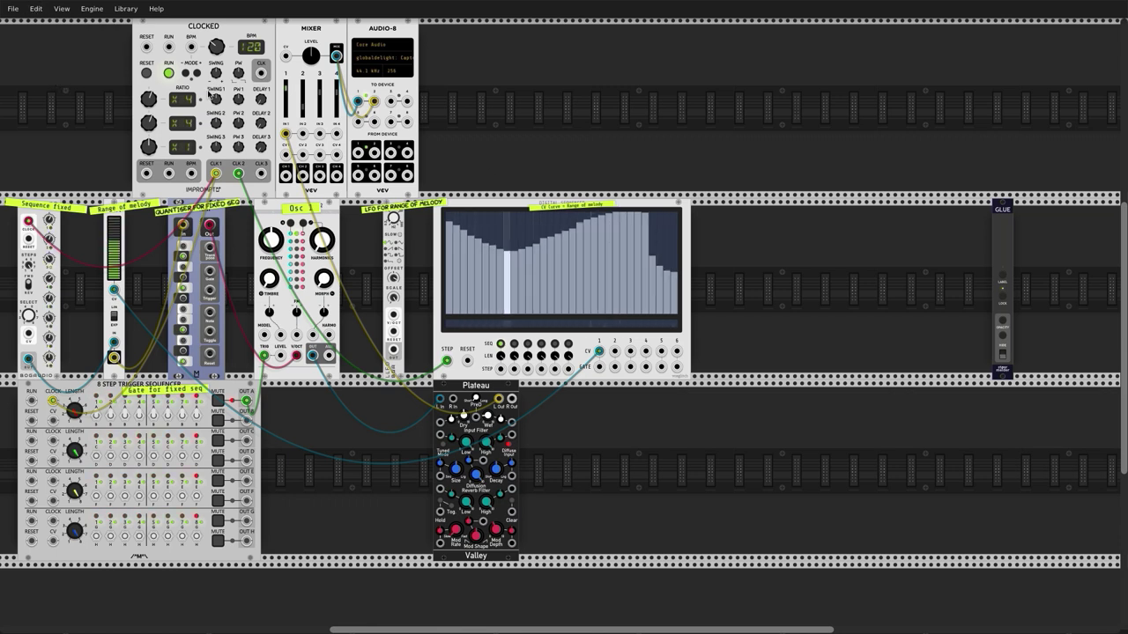
pyautogui.moveTo(611, 221); pyautogui.dragTo(648, 245)
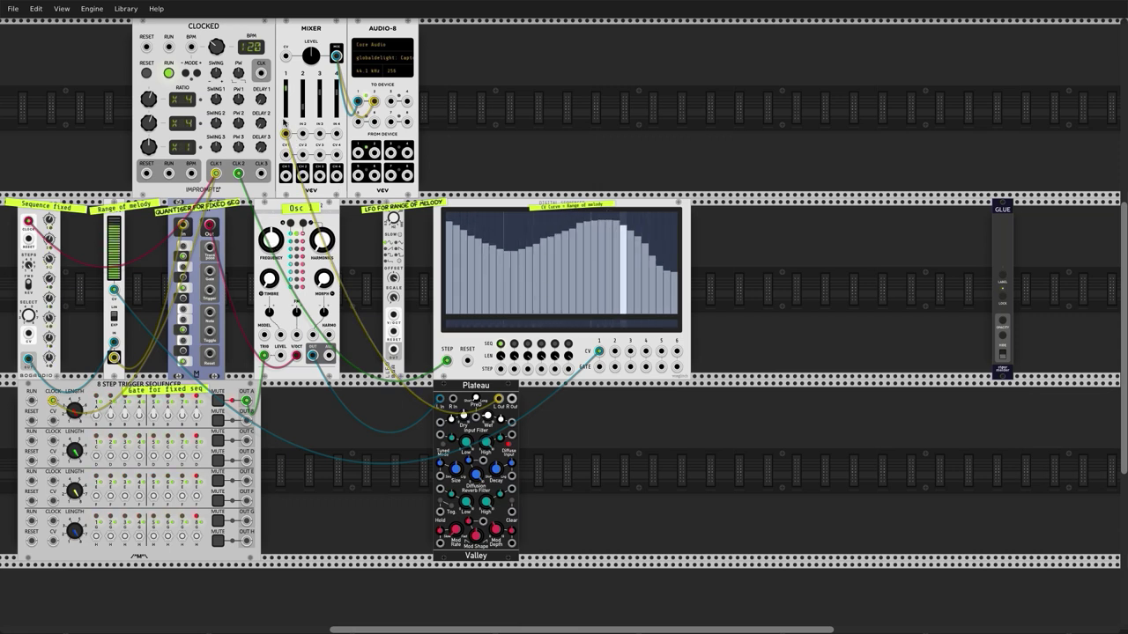
# Move the 8 Step Trigger Sequencer down one row, leaving the row beneath the quantiser and oscillator free.
pyautogui.moveTo(421, 2)
pyautogui.scroll(-1, 581, 282)
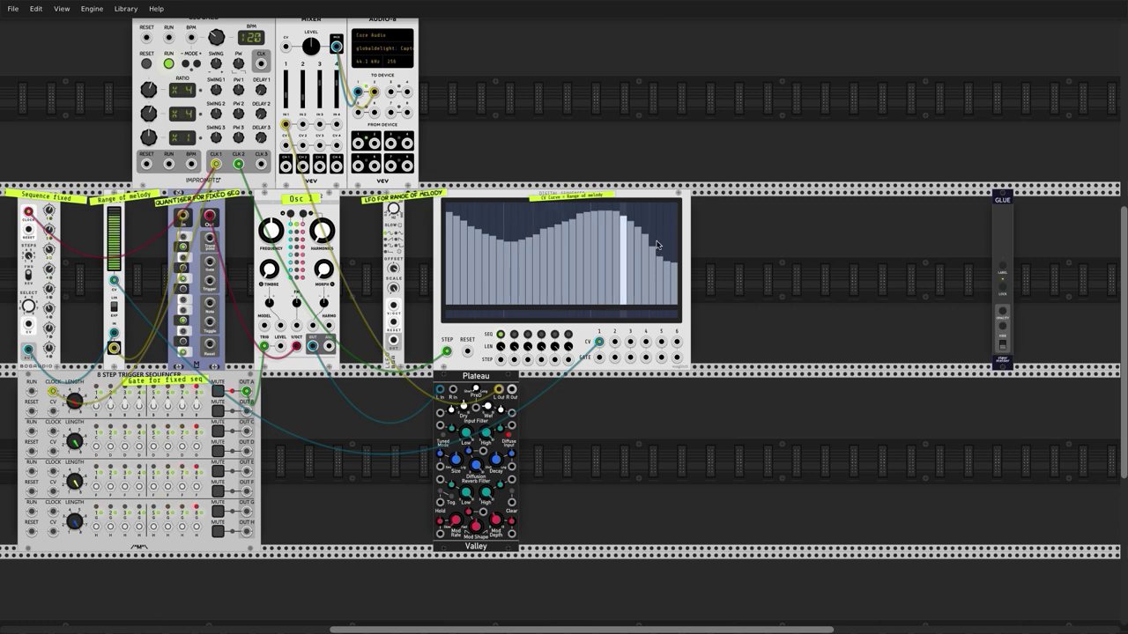
pyautogui.scroll(-2, 525, 235)
pyautogui.scroll(3, 528, 231)
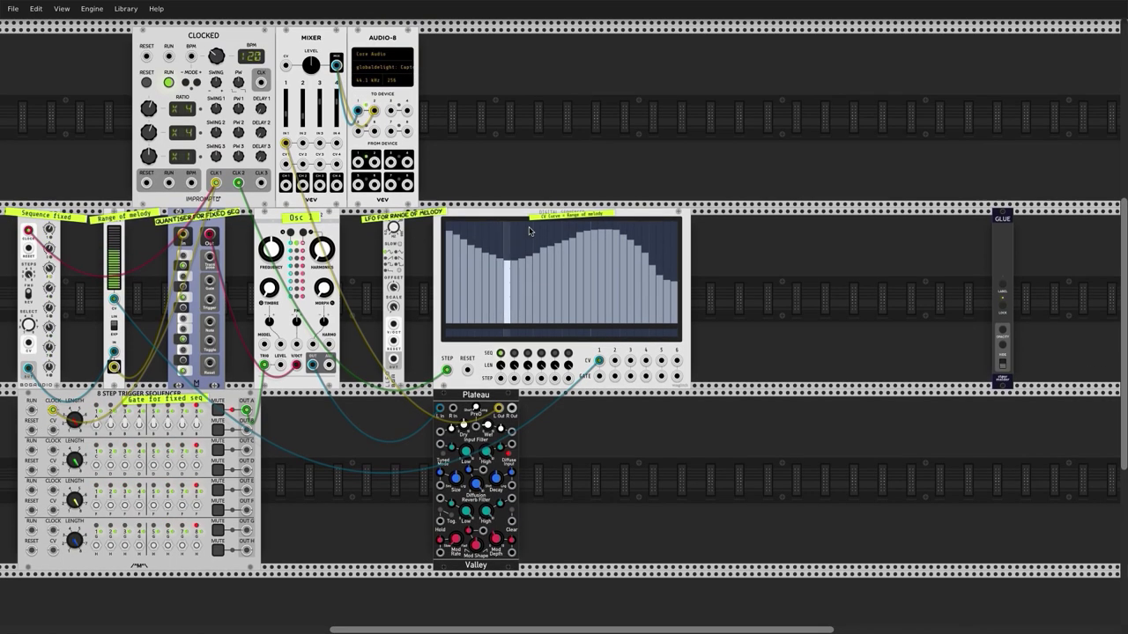
pyautogui.scroll(1, 530, 231)
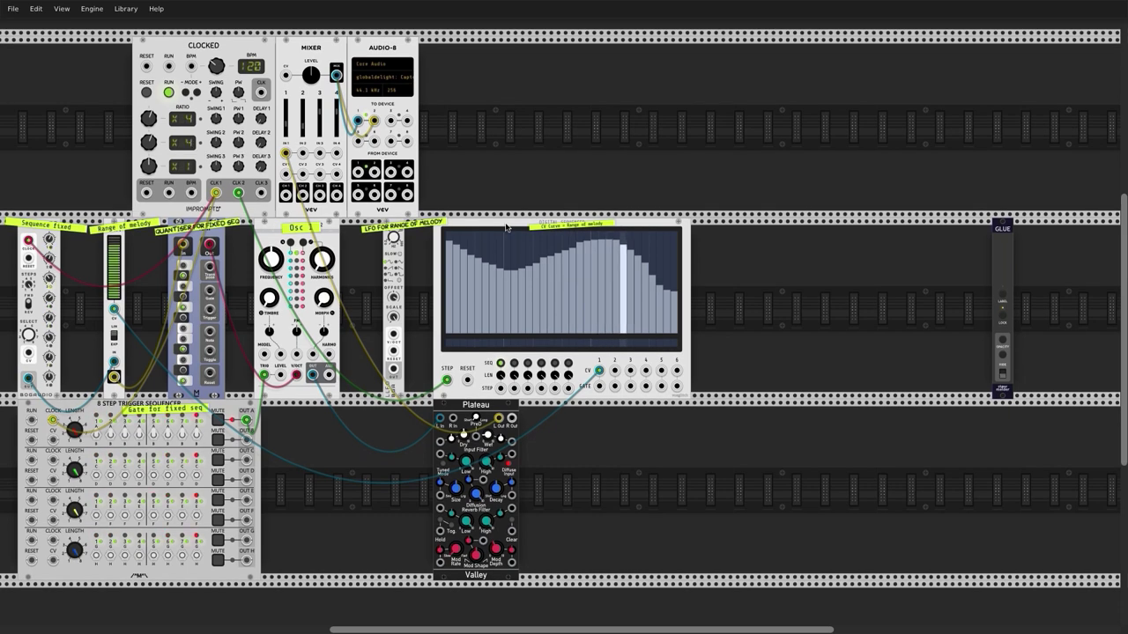
pyautogui.scroll(1, 392, 384)
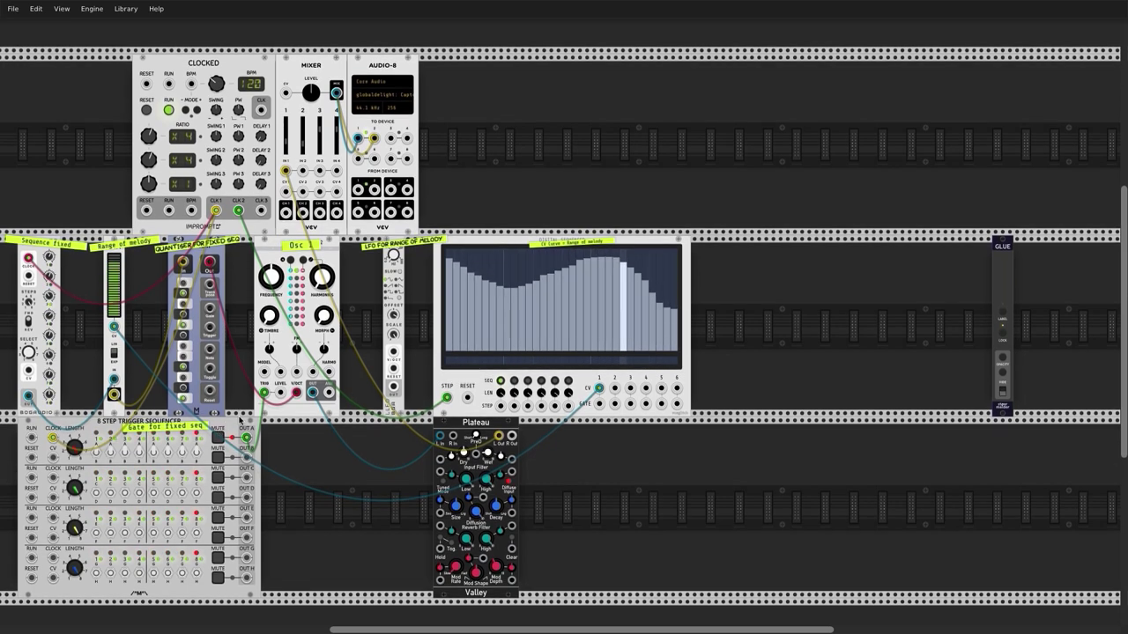
pyautogui.scroll(-3, 250, 394)
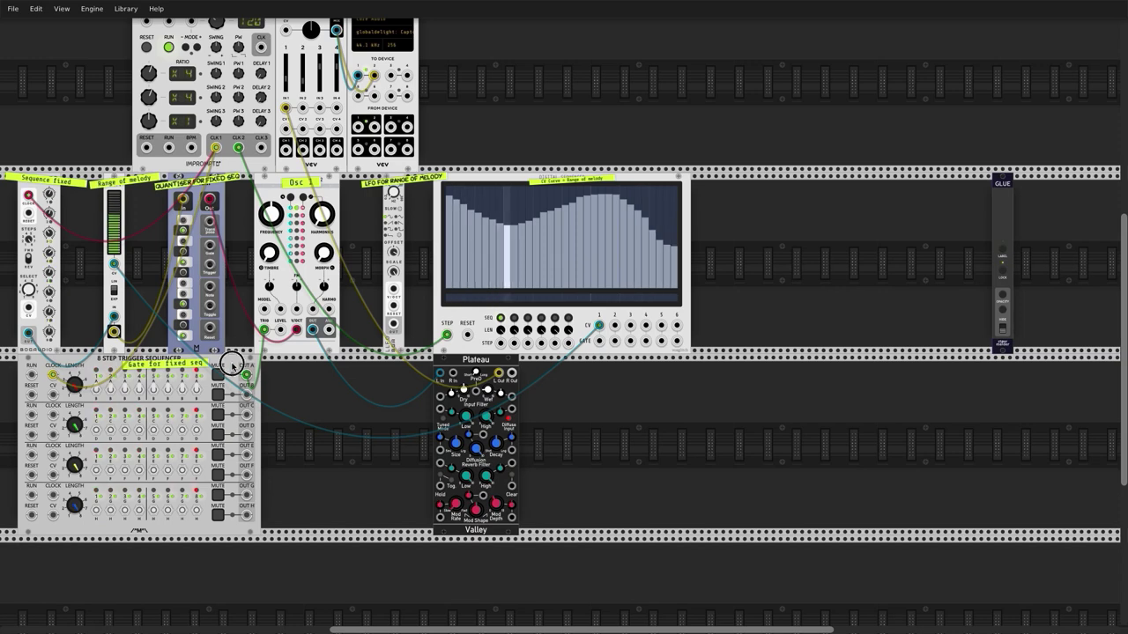
pyautogui.moveTo(235, 413); pyautogui.dragTo(221, 526)
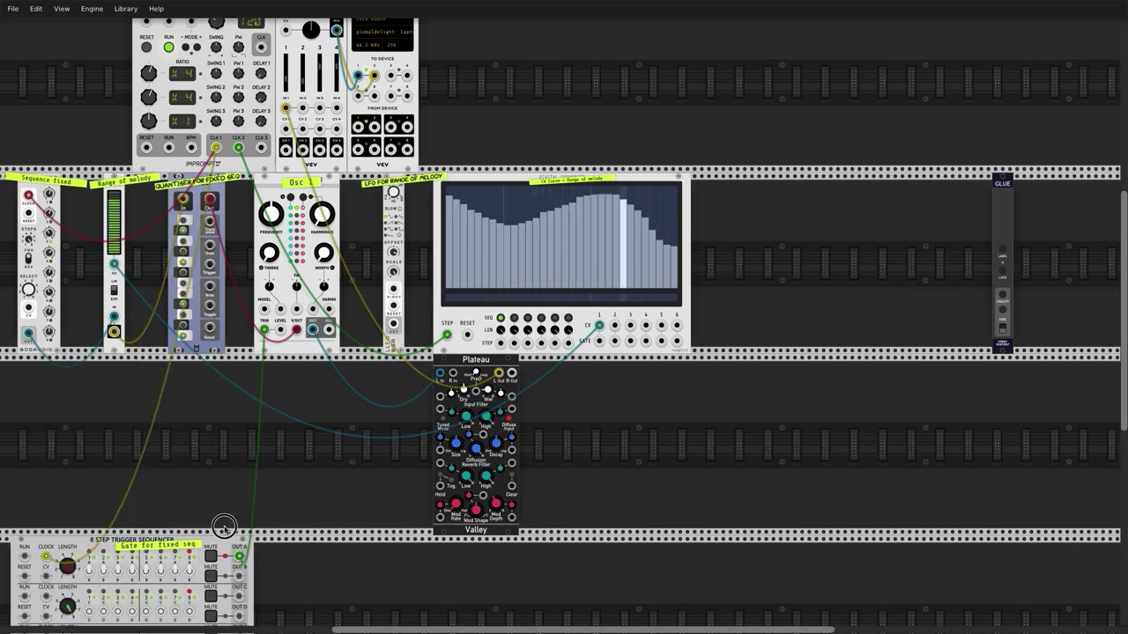
# Discard the unsaved patch and open Generative Lesson 1 - Stage 3.vcv from the patches folder.
pyautogui.scroll(3, 315, 379)
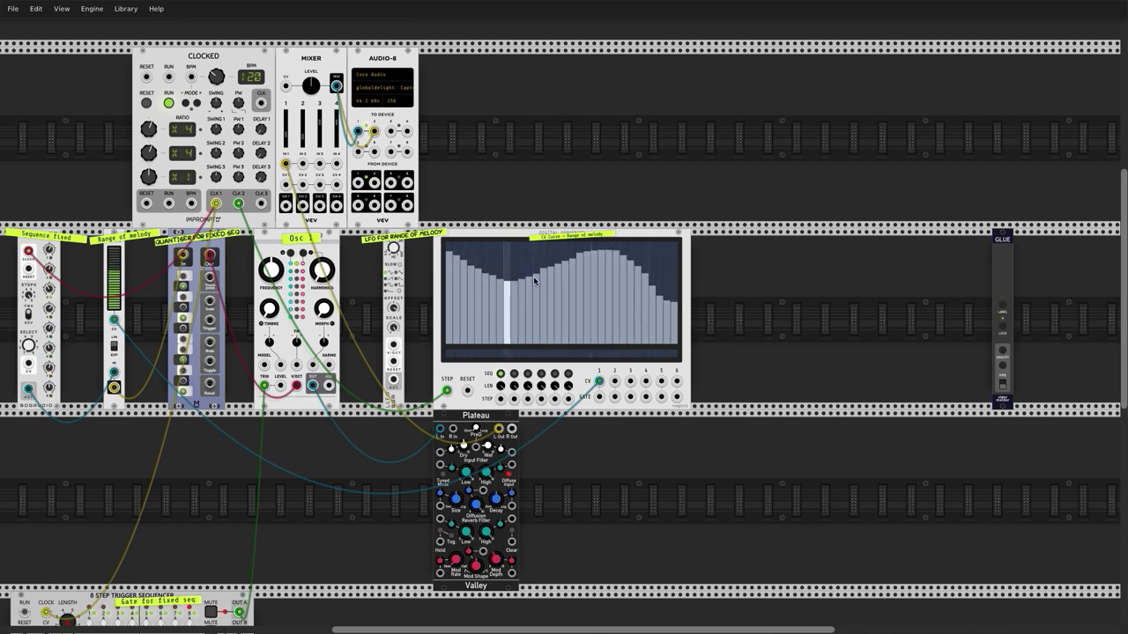
pyautogui.scroll(-1, 493, 378)
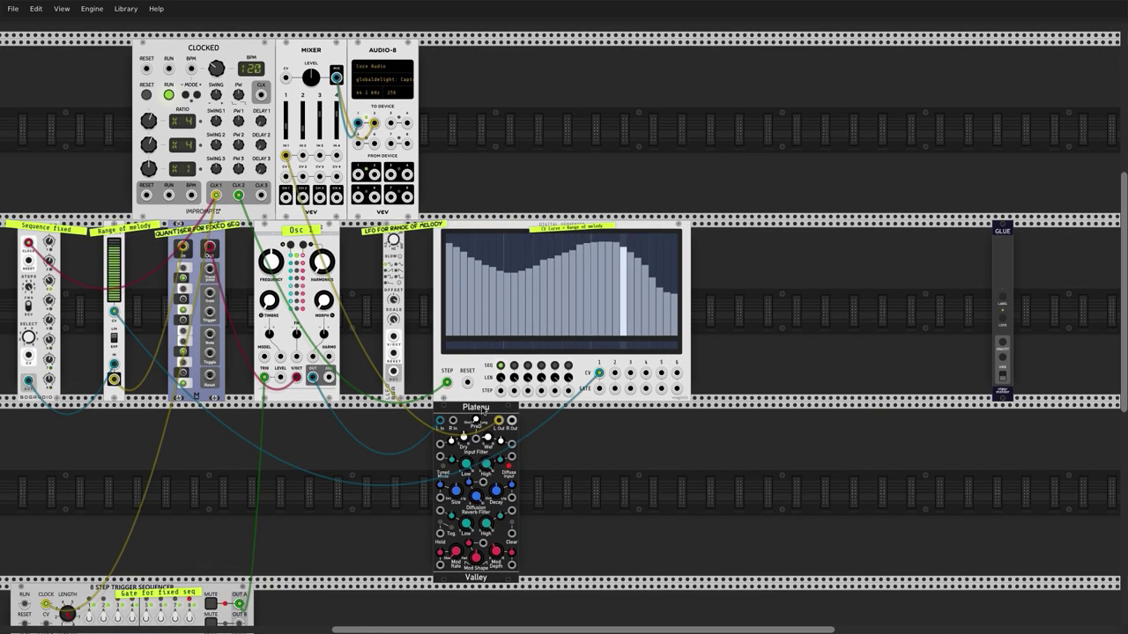
pyautogui.scroll(-3, 459, 397)
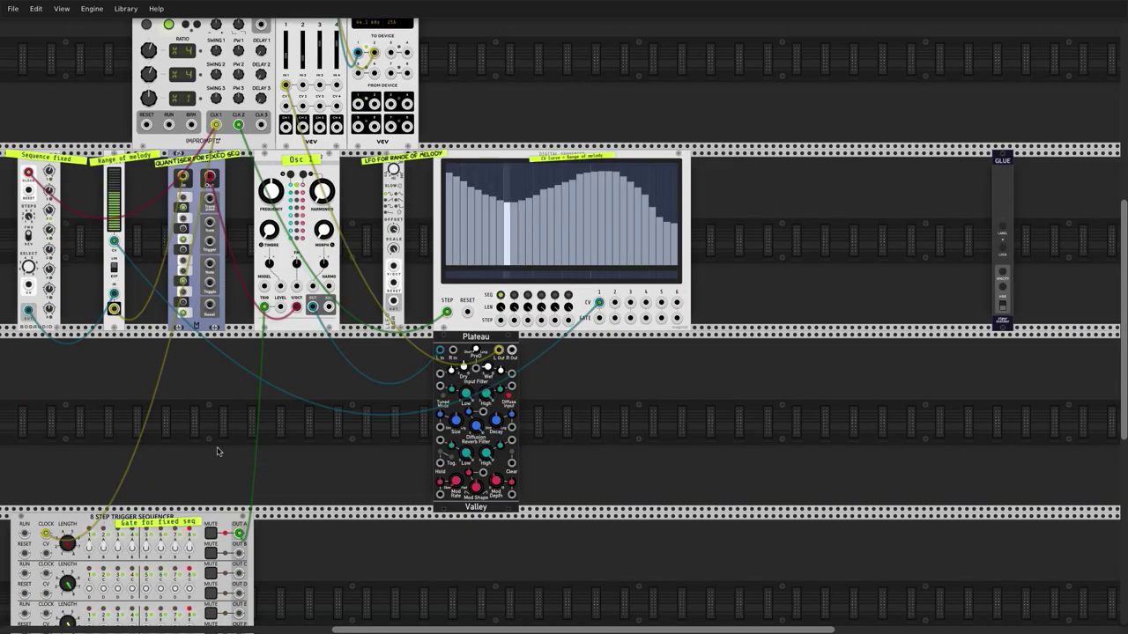
pyautogui.scroll(5, 239, 421)
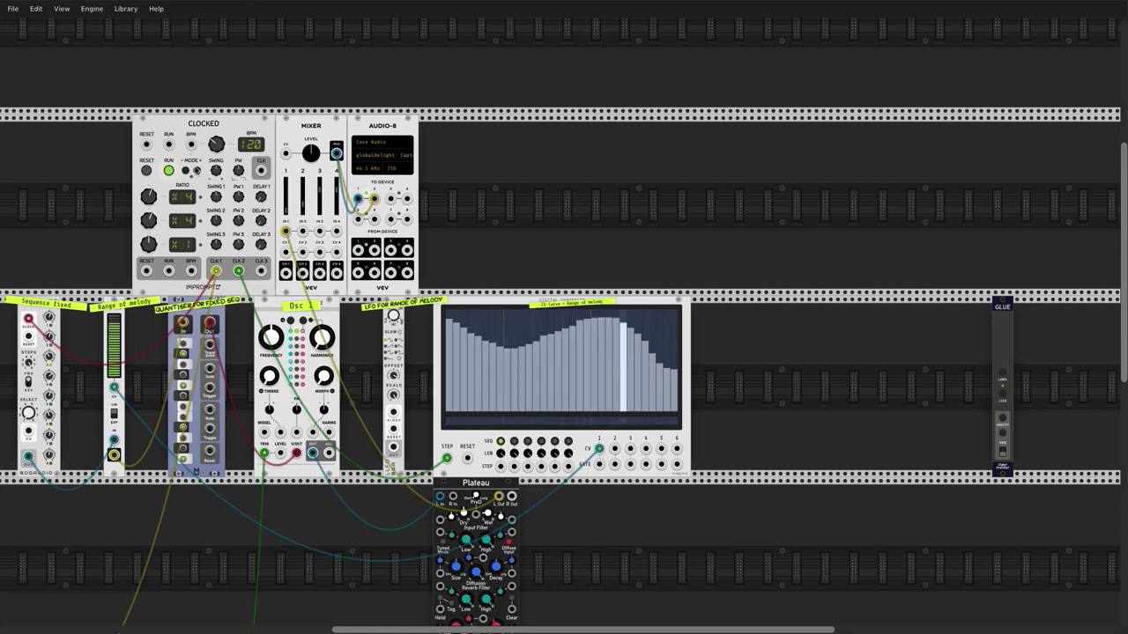
pyautogui.click(14, 9)
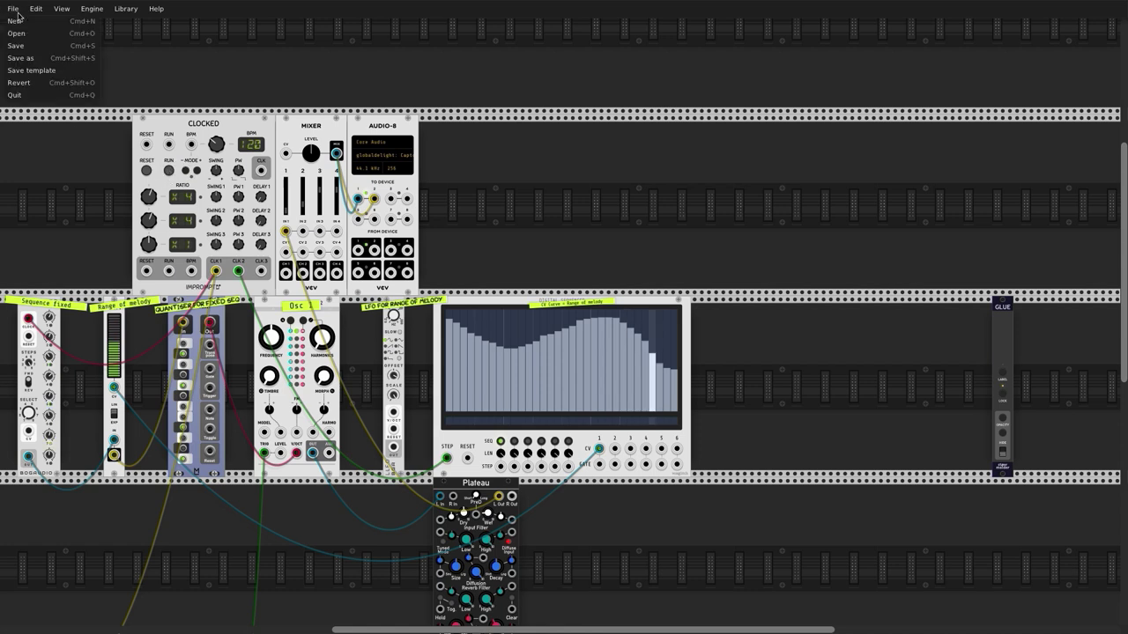
pyautogui.click(41, 36)
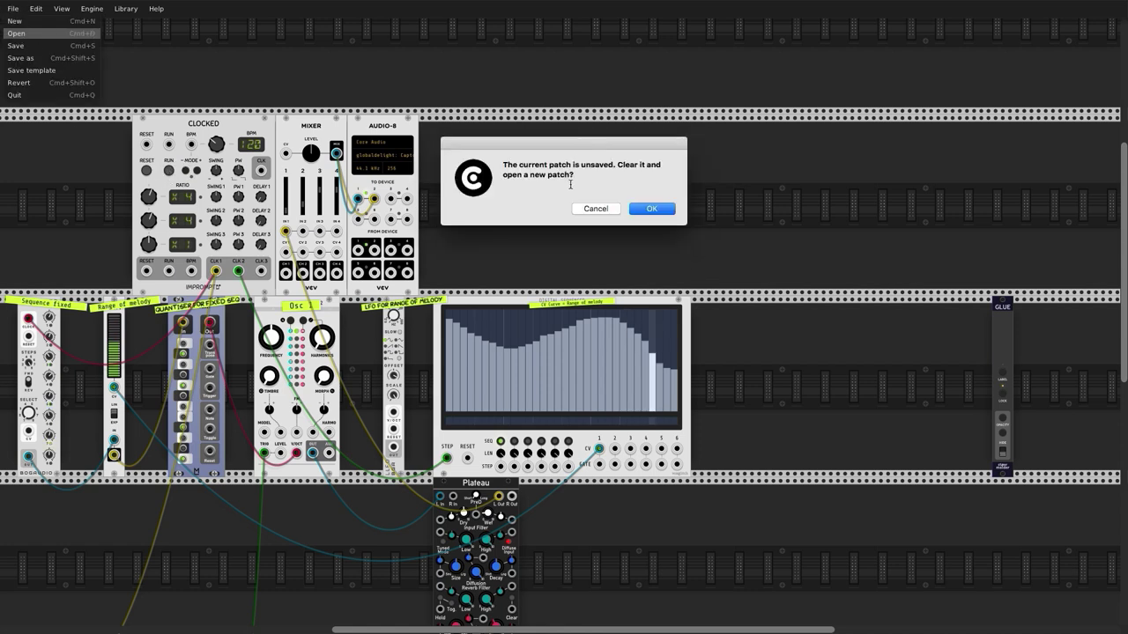
pyautogui.click(649, 211)
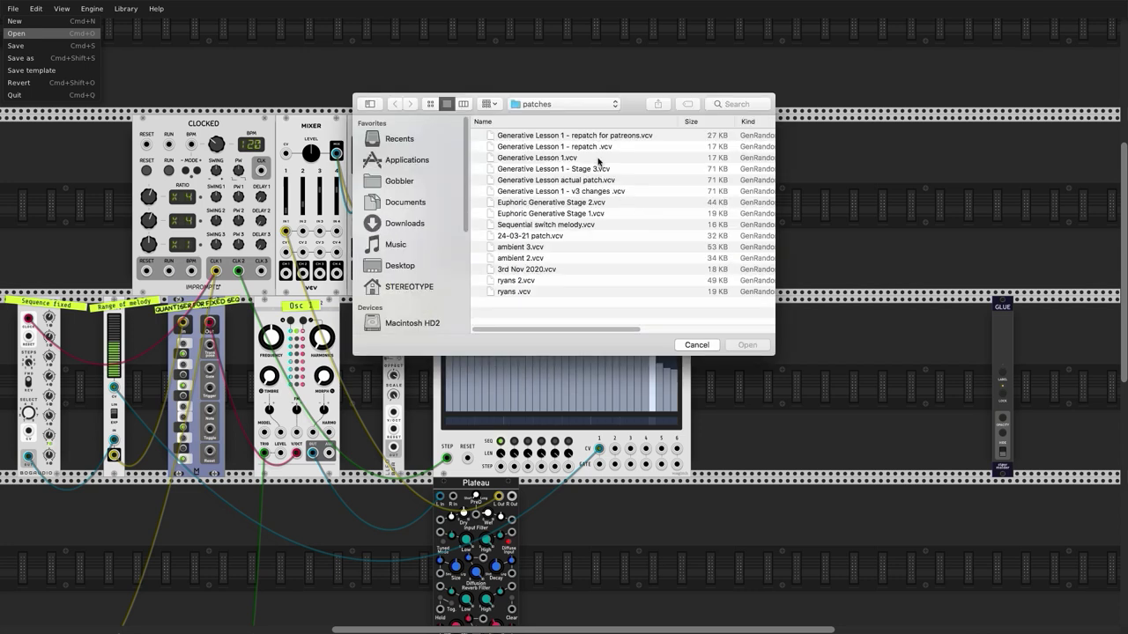
pyautogui.click(584, 169)
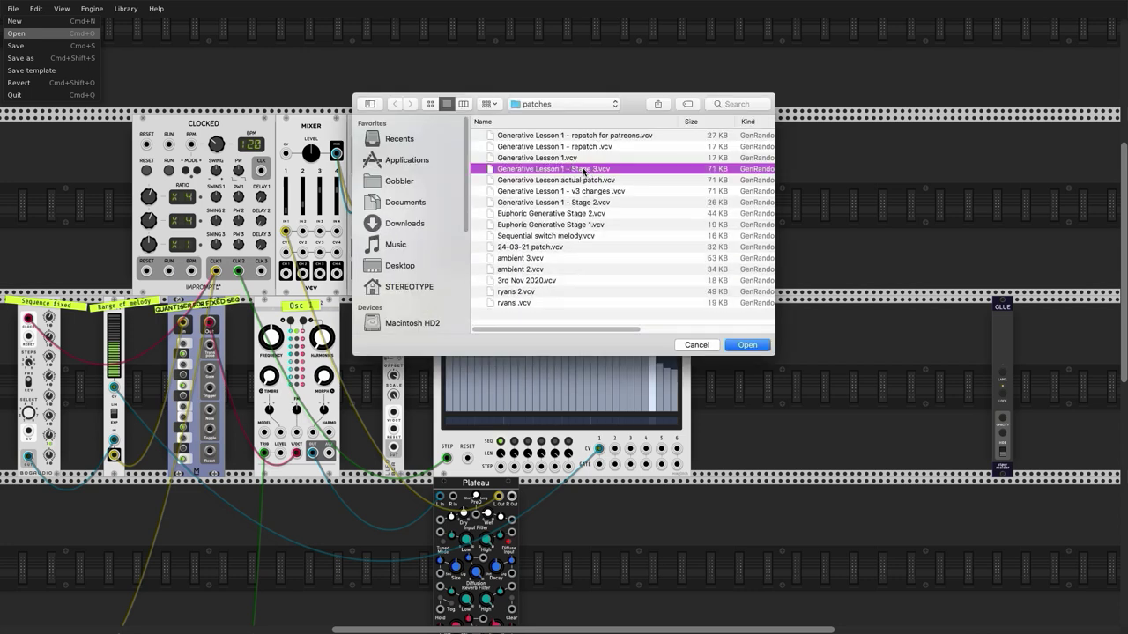
pyautogui.doubleClick(584, 169)
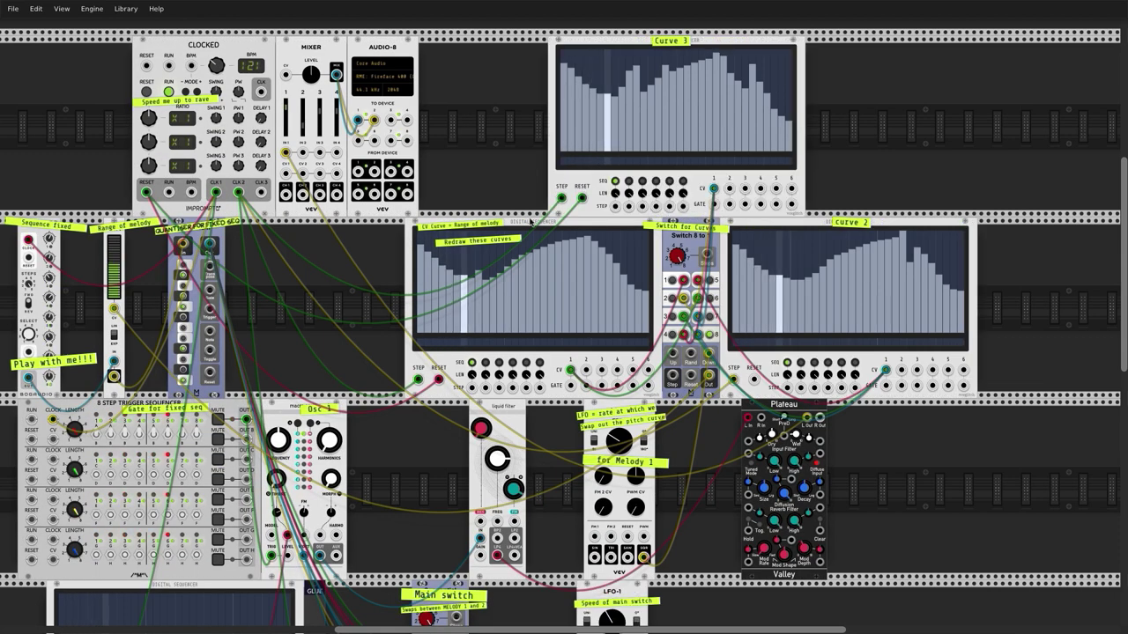
# Set the AUDIO-8 module's Core Audio device to the globaldelight capture device.
pyautogui.click(388, 79)
pyautogui.click(375, 51)
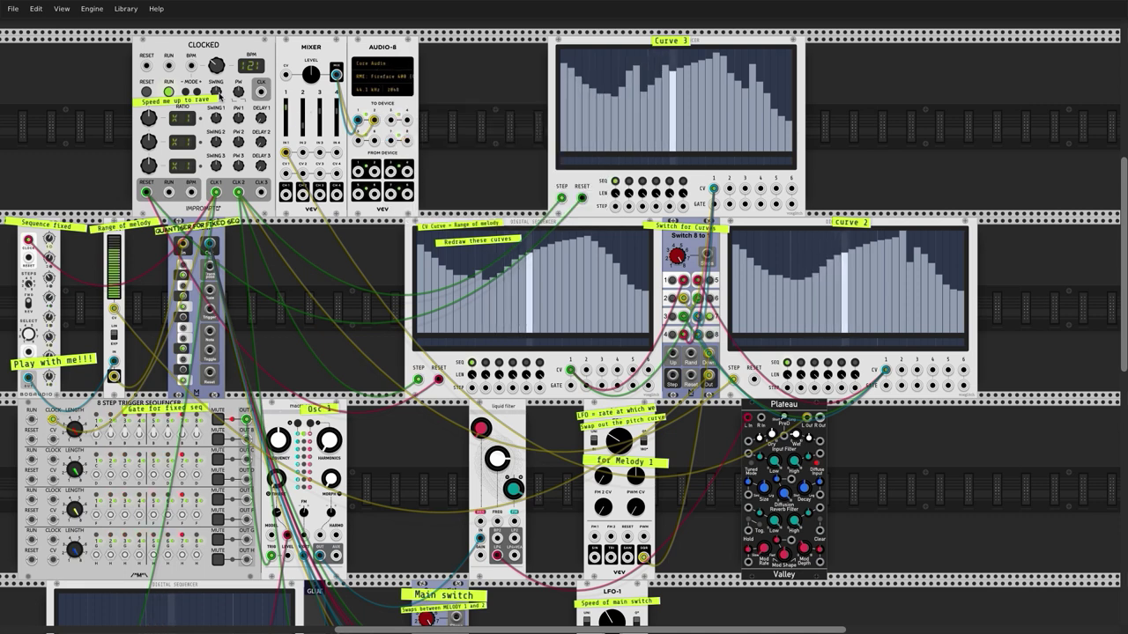
pyautogui.click(374, 80)
pyautogui.click(432, 151)
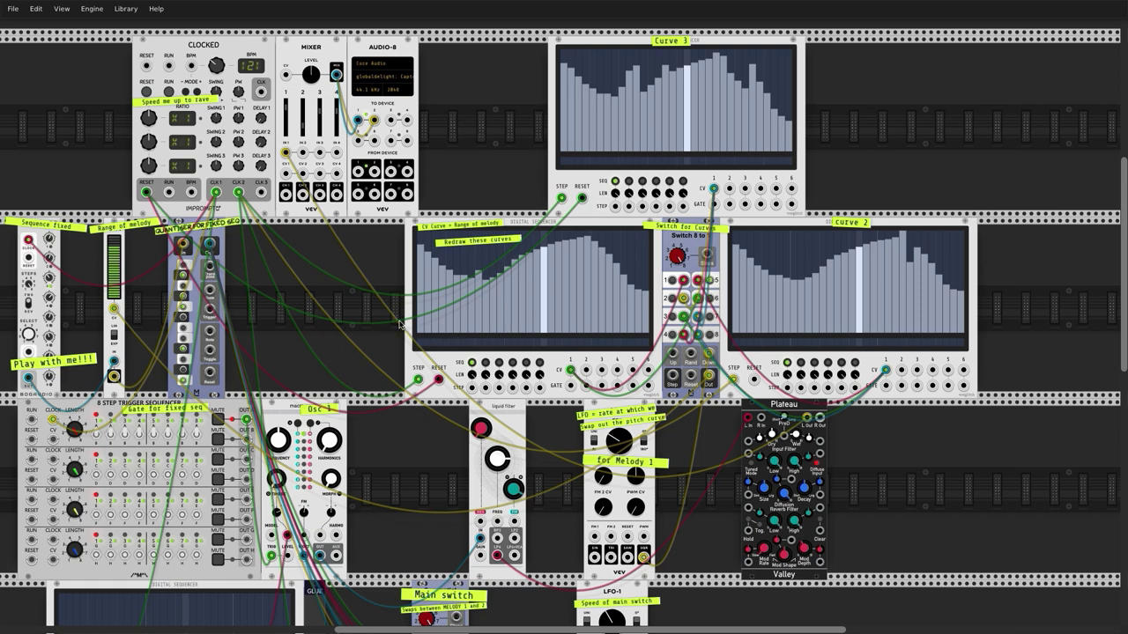
# Look through the loaded patch from the curve sequencers down to the Main switch and the Alternate melody sequencer.
pyautogui.scroll(-7, 394, 320)
pyautogui.scroll(5, 394, 321)
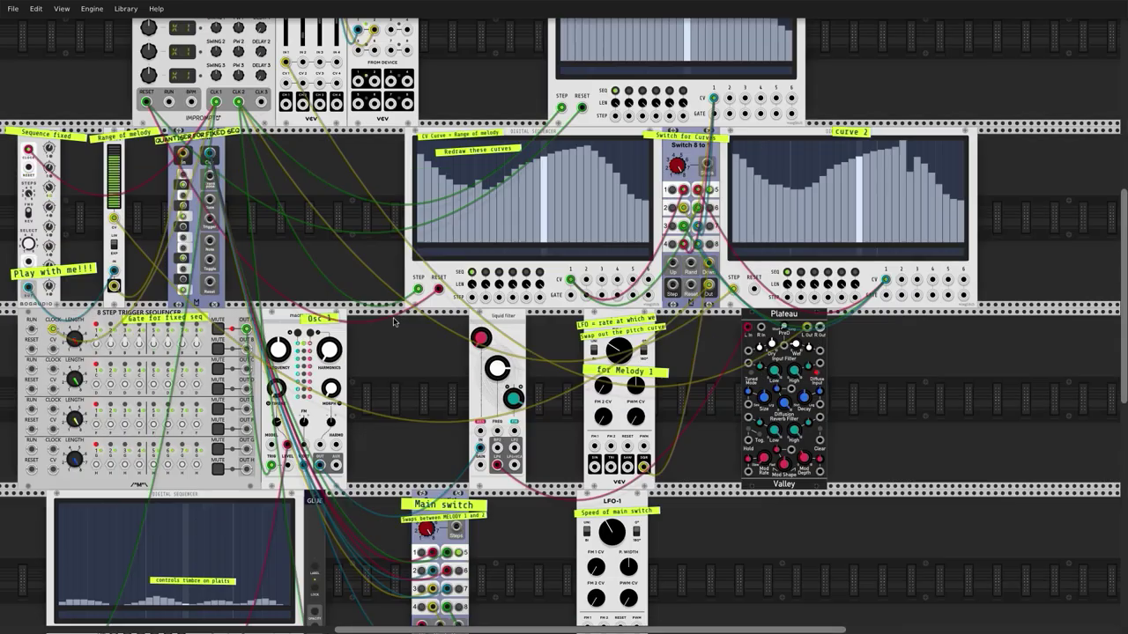
pyautogui.scroll(-9, 394, 322)
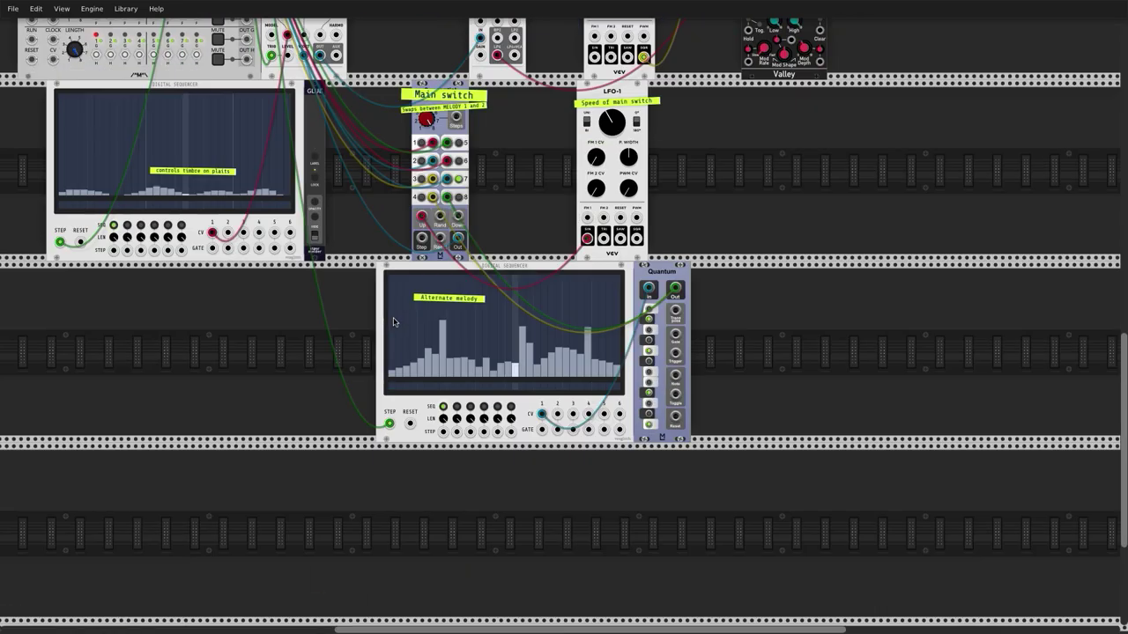
pyautogui.scroll(10, 394, 322)
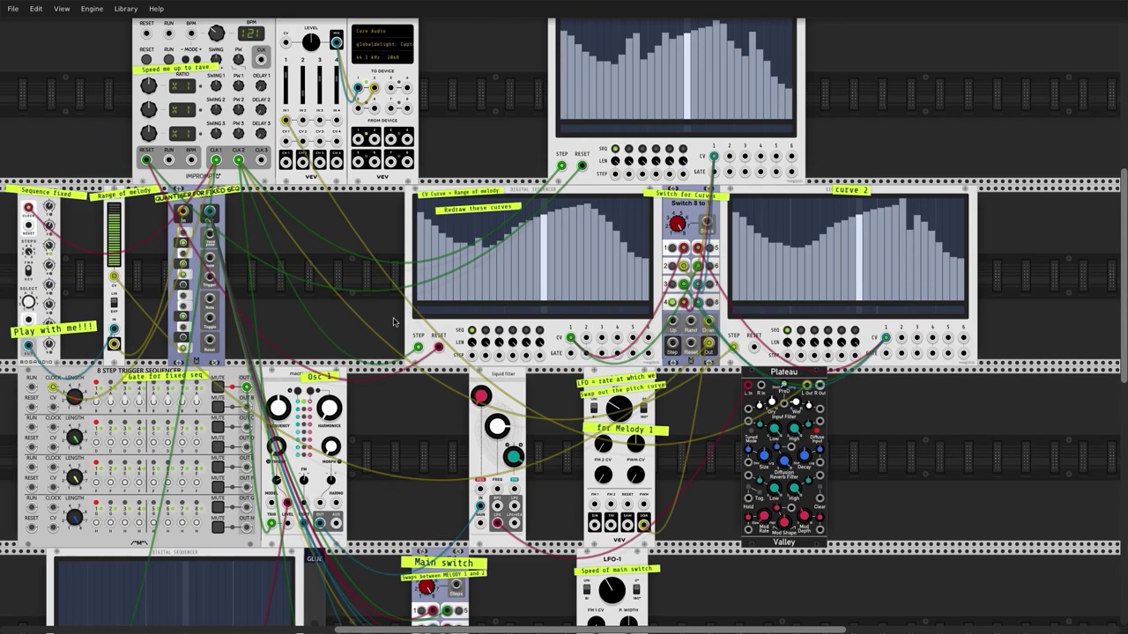
pyautogui.scroll(3, 393, 321)
pyautogui.scroll(-1, 393, 319)
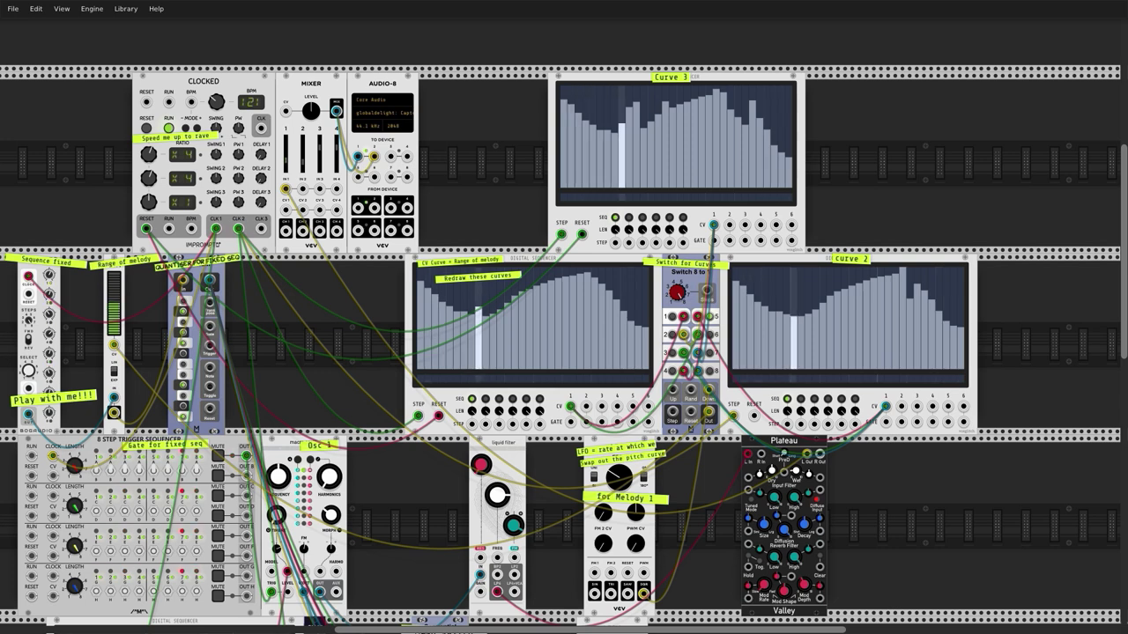
# Redraw the range-of-melody curve with a deep dip past the middle, and Curve 2 and Curve 3 as central humps with isolated tall spikes.
pyautogui.scroll(-2, 735, 361)
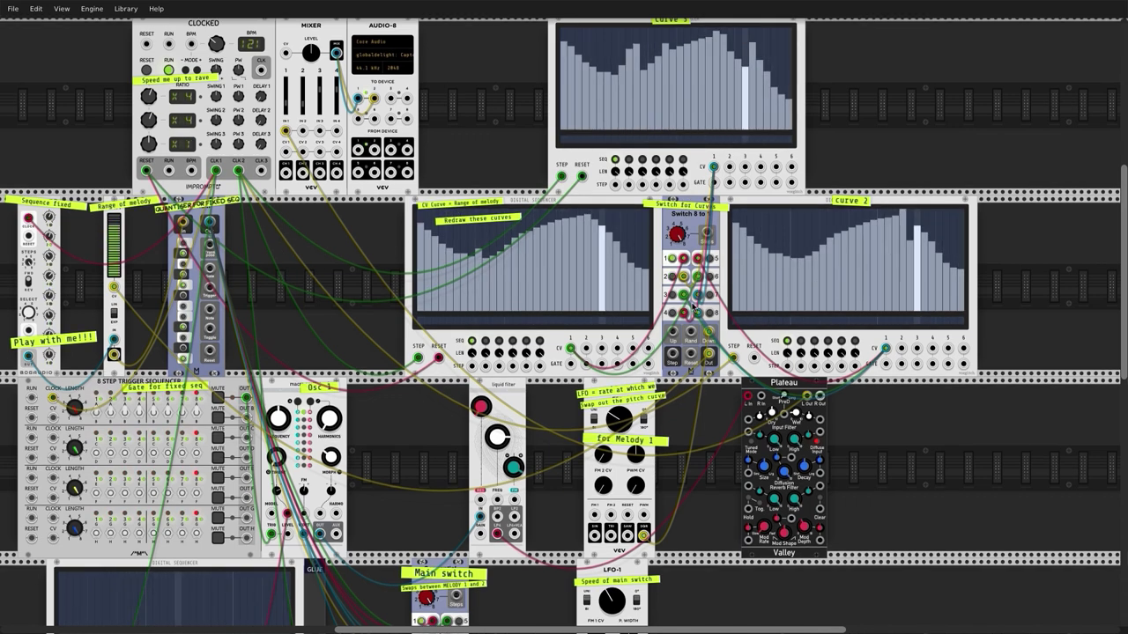
pyautogui.moveTo(421, 234)
pyautogui.mouseDown()
pyautogui.moveTo(540, 230)
pyautogui.moveTo(419, 261)
pyautogui.moveTo(505, 232)
pyautogui.moveTo(527, 280)
pyautogui.moveTo(546, 288)
pyautogui.moveTo(595, 228)
pyautogui.moveTo(633, 232)
pyautogui.mouseUp()
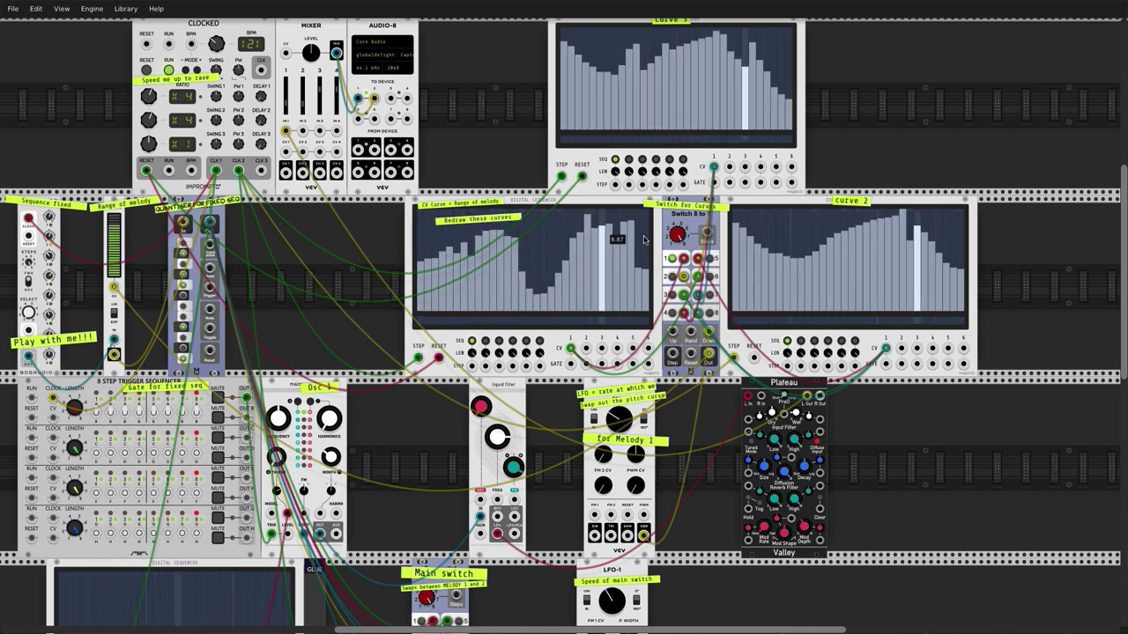
pyautogui.moveTo(754, 265)
pyautogui.mouseDown()
pyautogui.moveTo(834, 228)
pyautogui.moveTo(875, 279)
pyautogui.moveTo(1014, 312)
pyautogui.moveTo(884, 283)
pyautogui.moveTo(824, 264)
pyautogui.mouseUp()
pyautogui.moveTo(562, 106)
pyautogui.mouseDown()
pyautogui.moveTo(640, 60)
pyautogui.moveTo(740, 129)
pyautogui.moveTo(800, 132)
pyautogui.mouseUp()
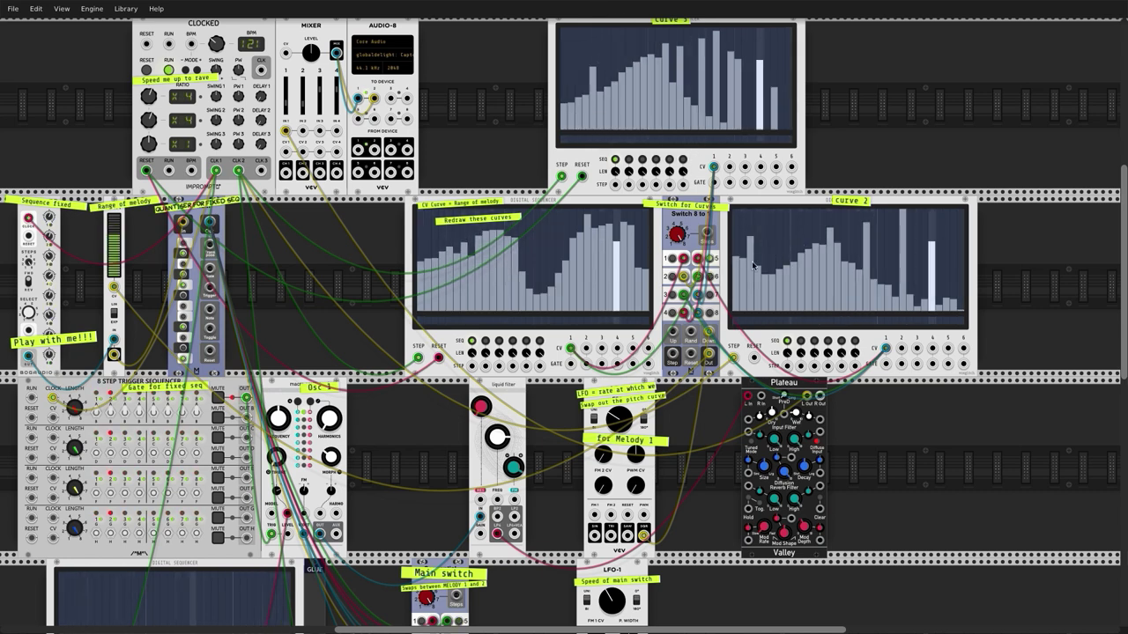
# Examine how the playing patch uses the curve switch, the LFOs, the Main switch, and the timbre and Alternate melody sequencers.
pyautogui.scroll(-5, 434, 275)
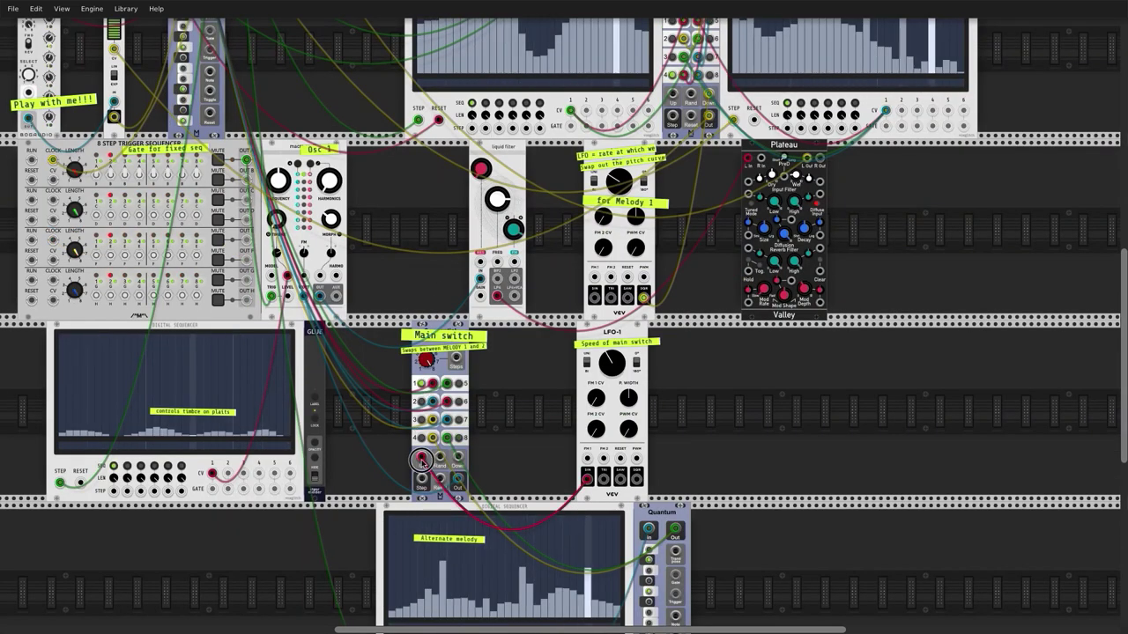
pyautogui.scroll(9, 491, 372)
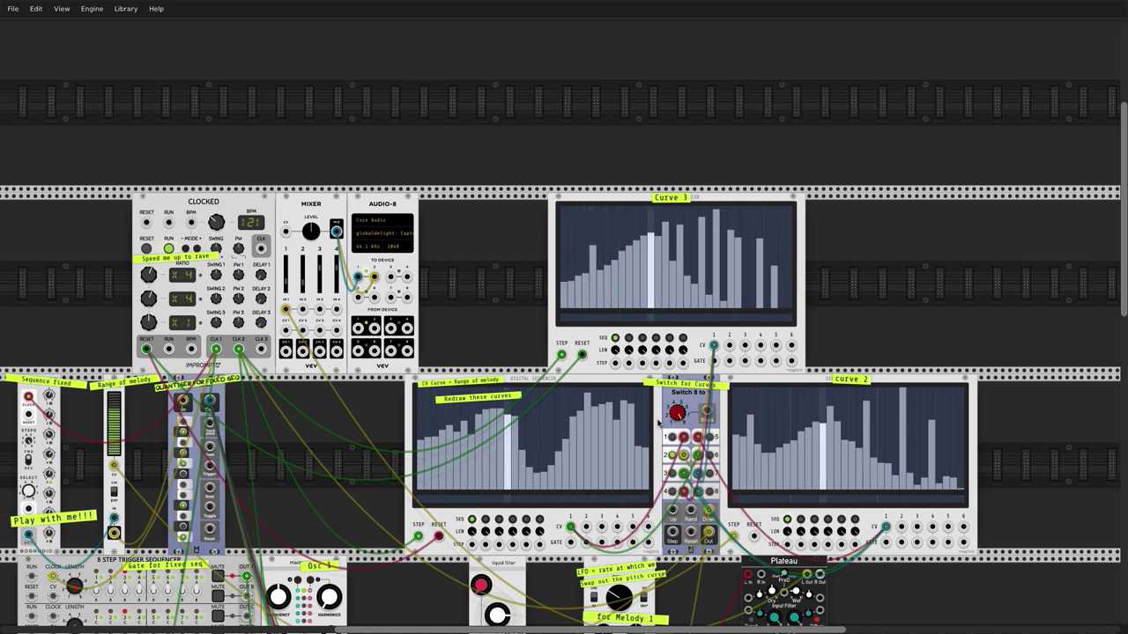
pyautogui.scroll(-3, 710, 419)
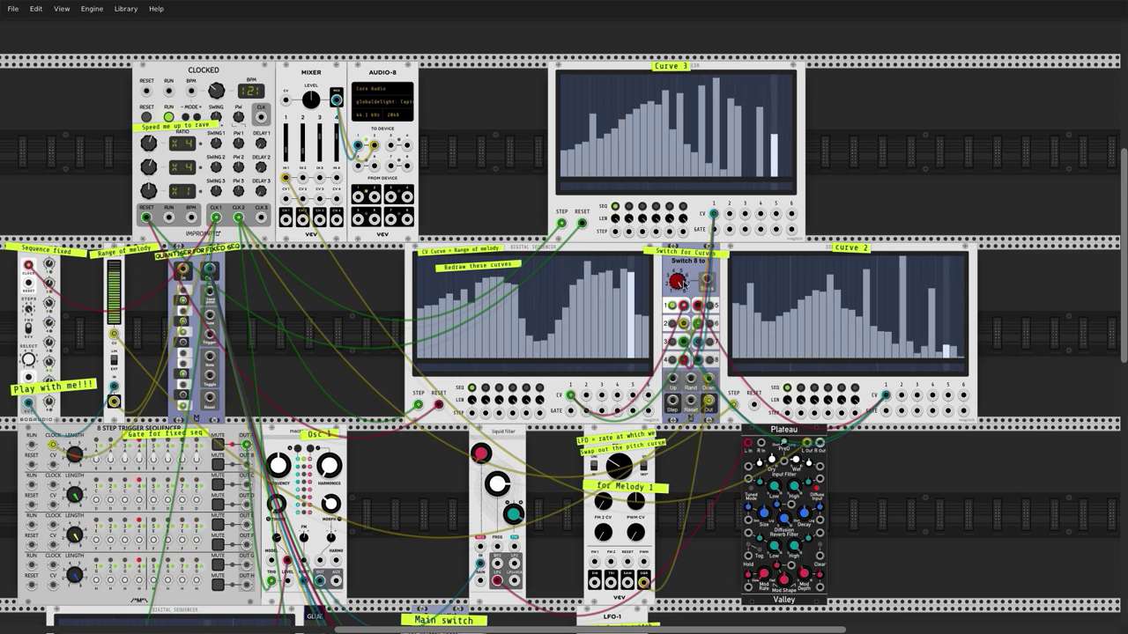
pyautogui.scroll(-2, 683, 302)
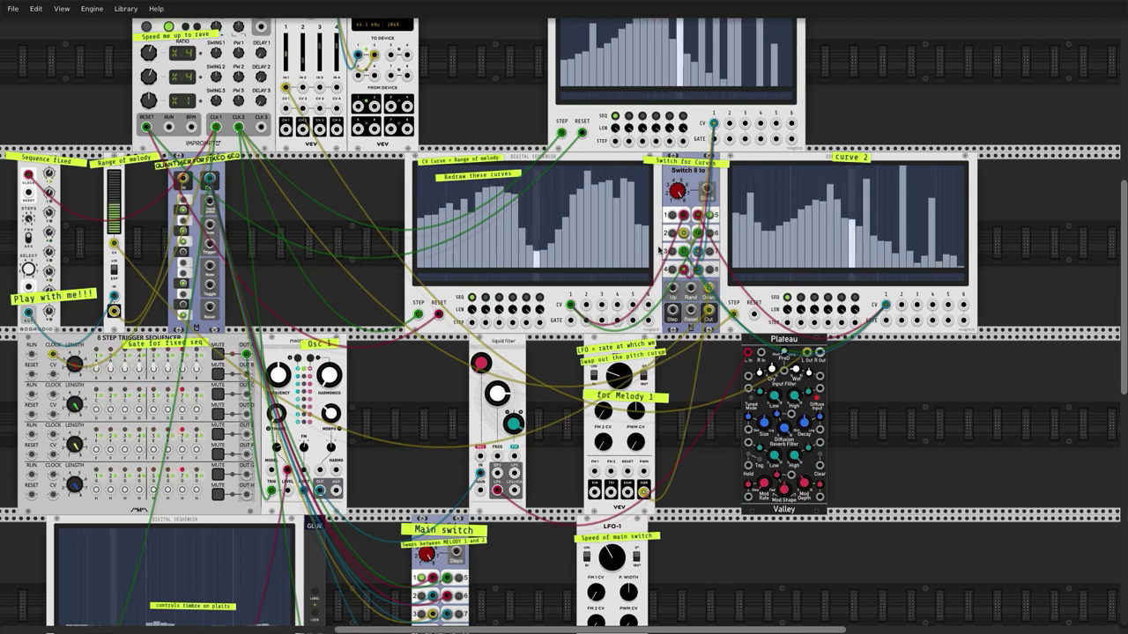
pyautogui.scroll(1, 654, 242)
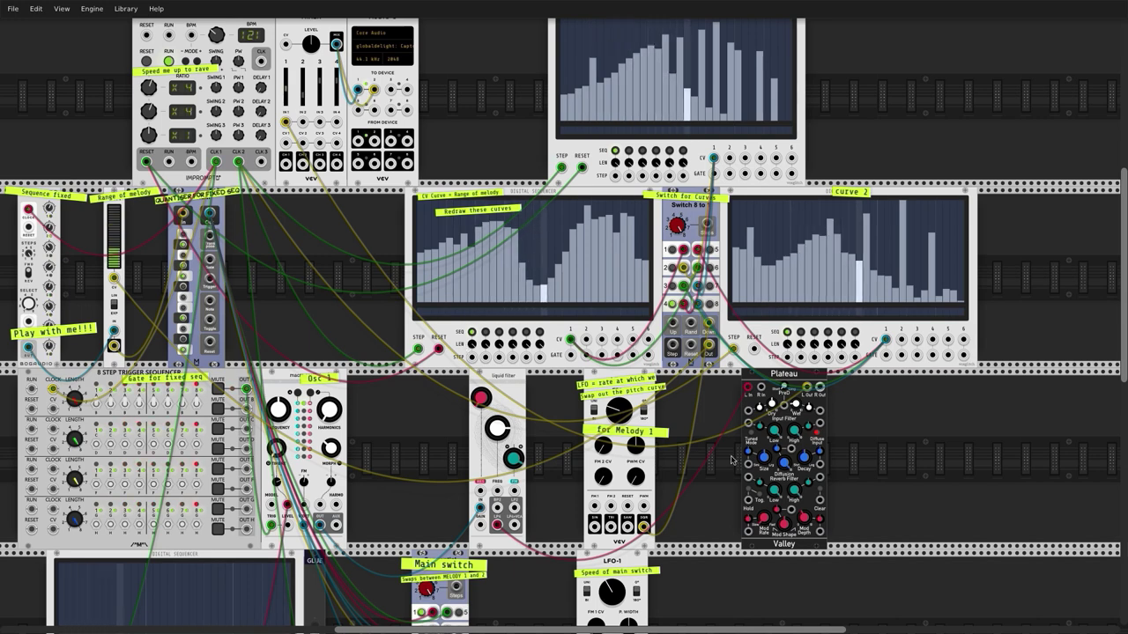
pyautogui.scroll(-1, 607, 435)
pyautogui.scroll(-3, 606, 435)
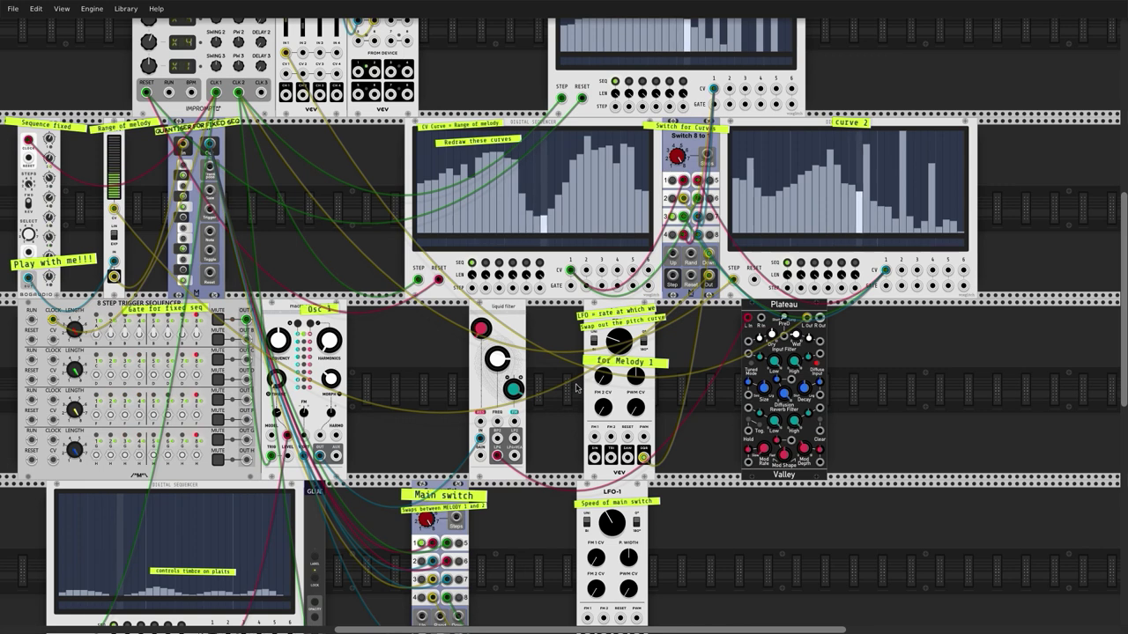
pyautogui.scroll(10, 574, 389)
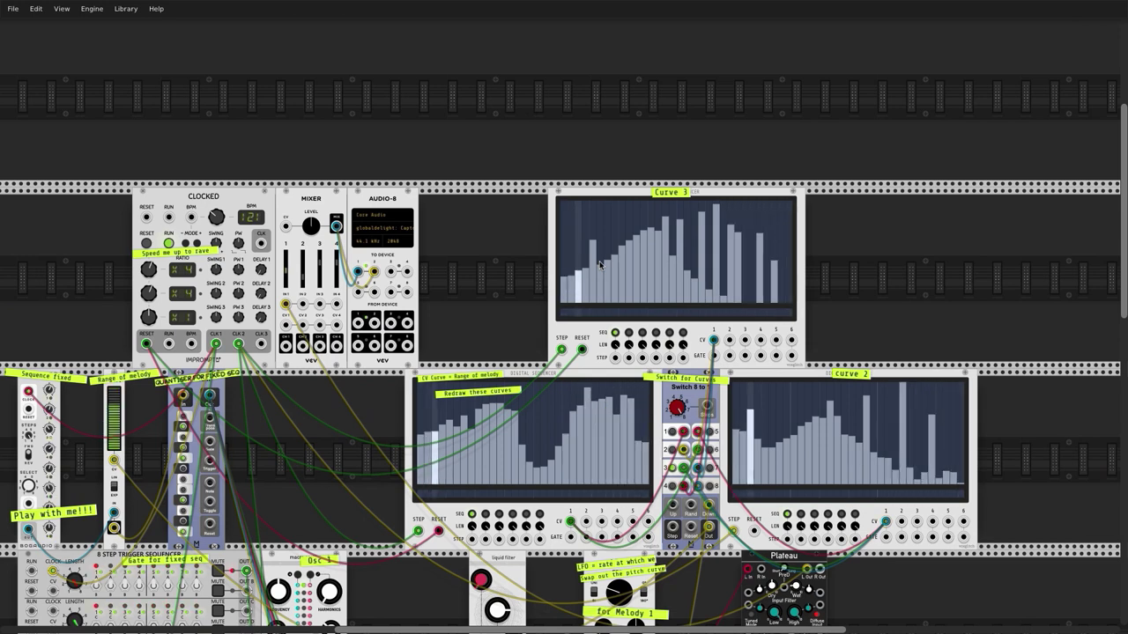
pyautogui.scroll(-5, 491, 291)
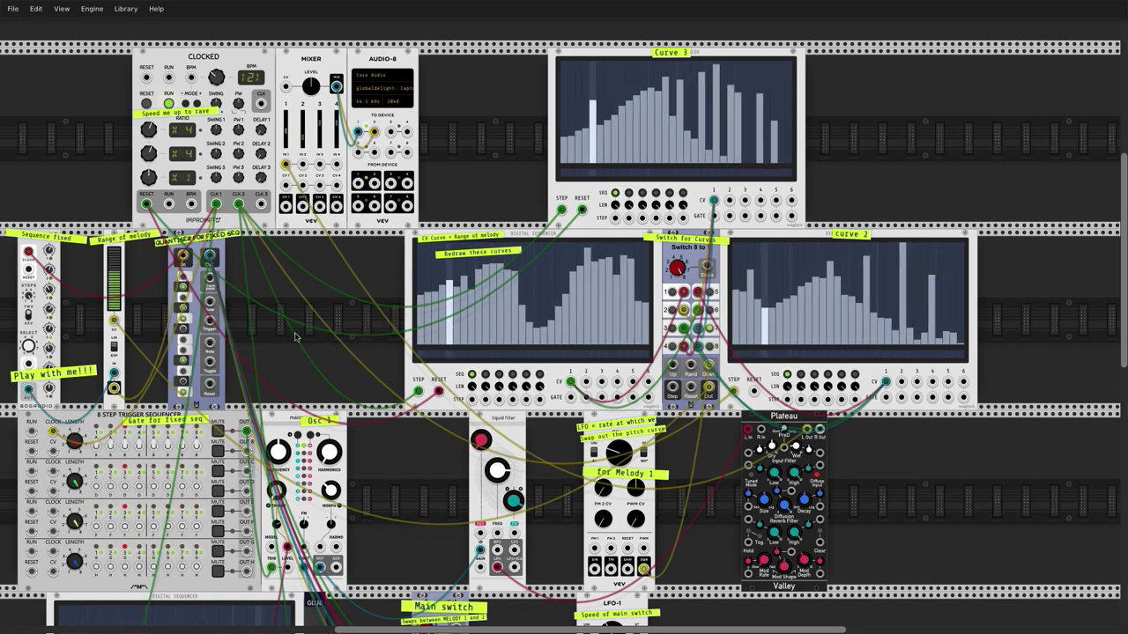
pyautogui.scroll(-1, 339, 344)
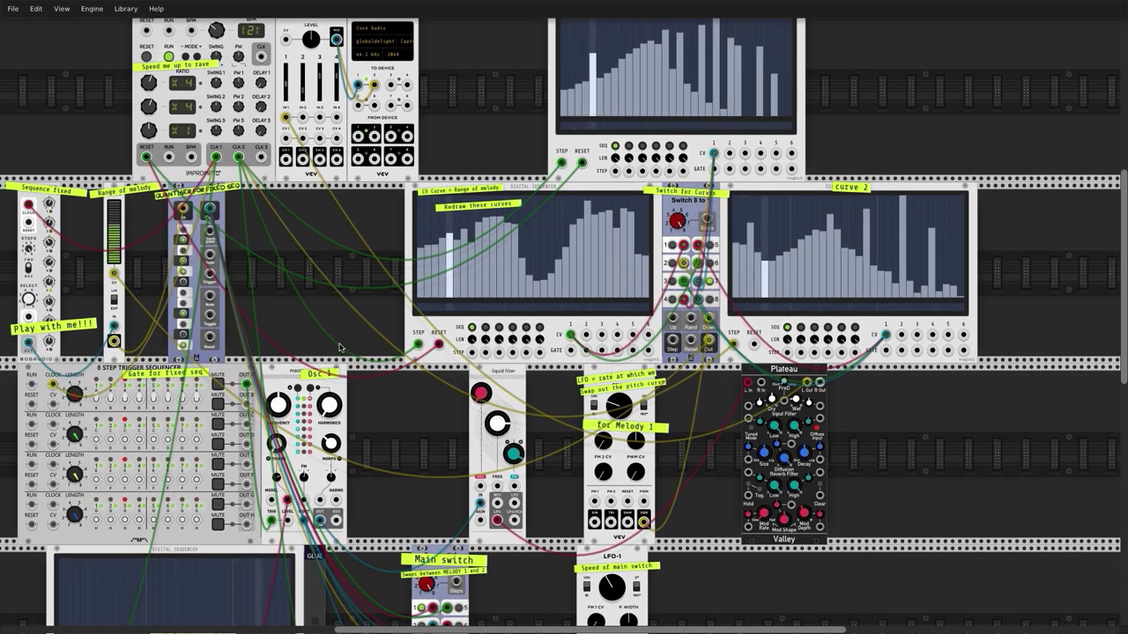
pyautogui.scroll(-2, 339, 347)
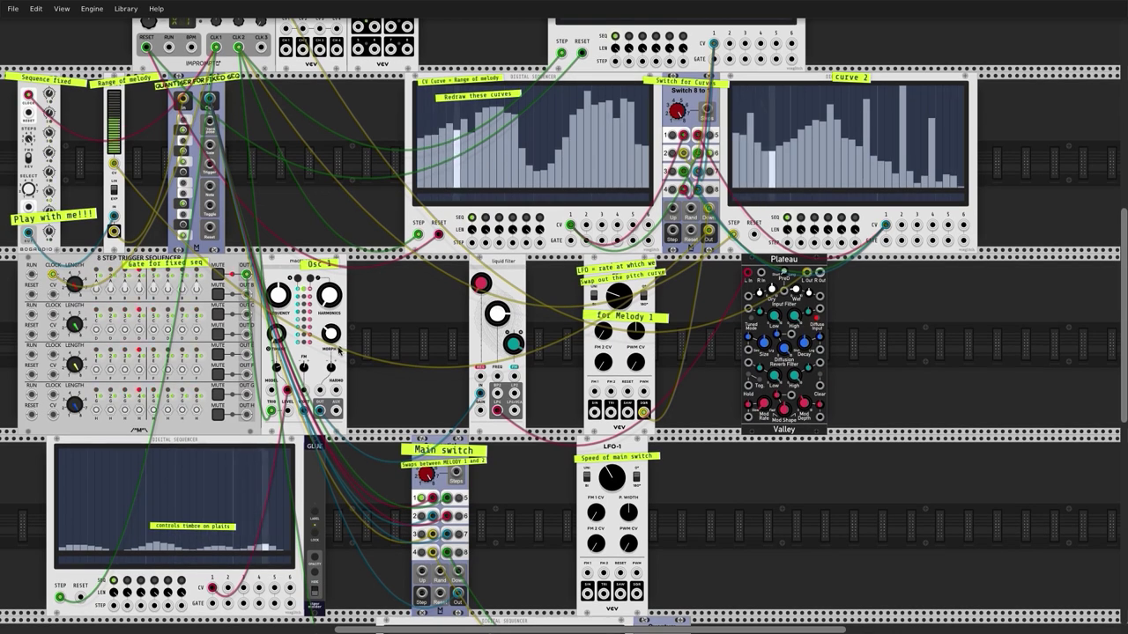
pyautogui.scroll(-2, 349, 355)
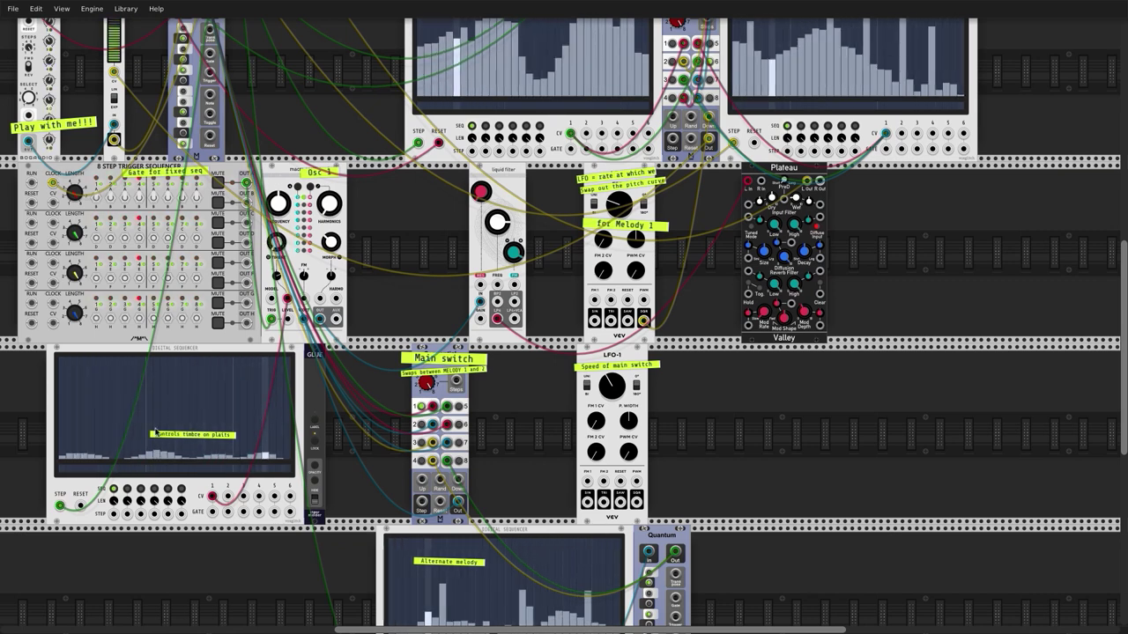
# Redraw the Osc 1 timbre sequencer's curve with two isolated early spikes, a taller middle cluster with a spike, and a steep rise at the end.
pyautogui.moveTo(159, 402); pyautogui.dragTo(202, 380)
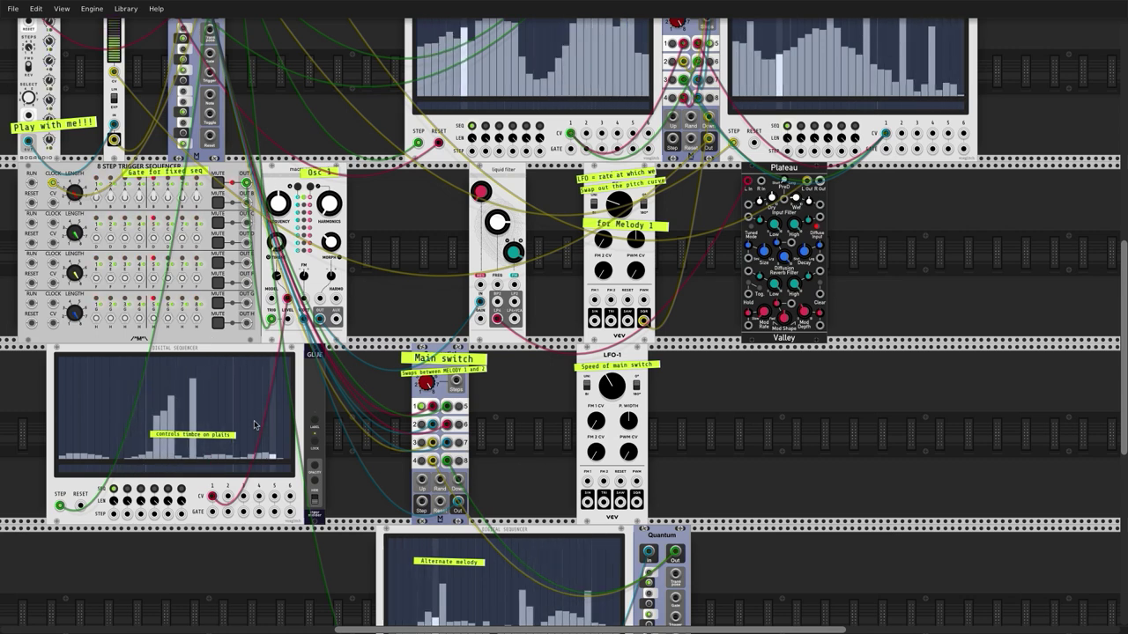
pyautogui.moveTo(253, 426); pyautogui.dragTo(283, 367)
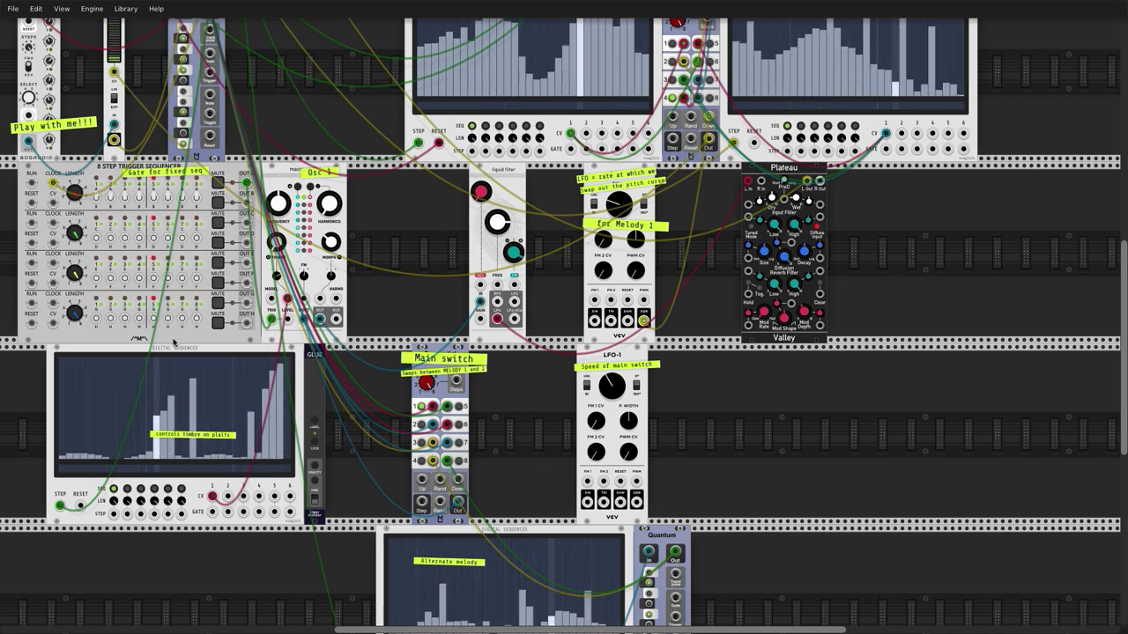
pyautogui.click(121, 374)
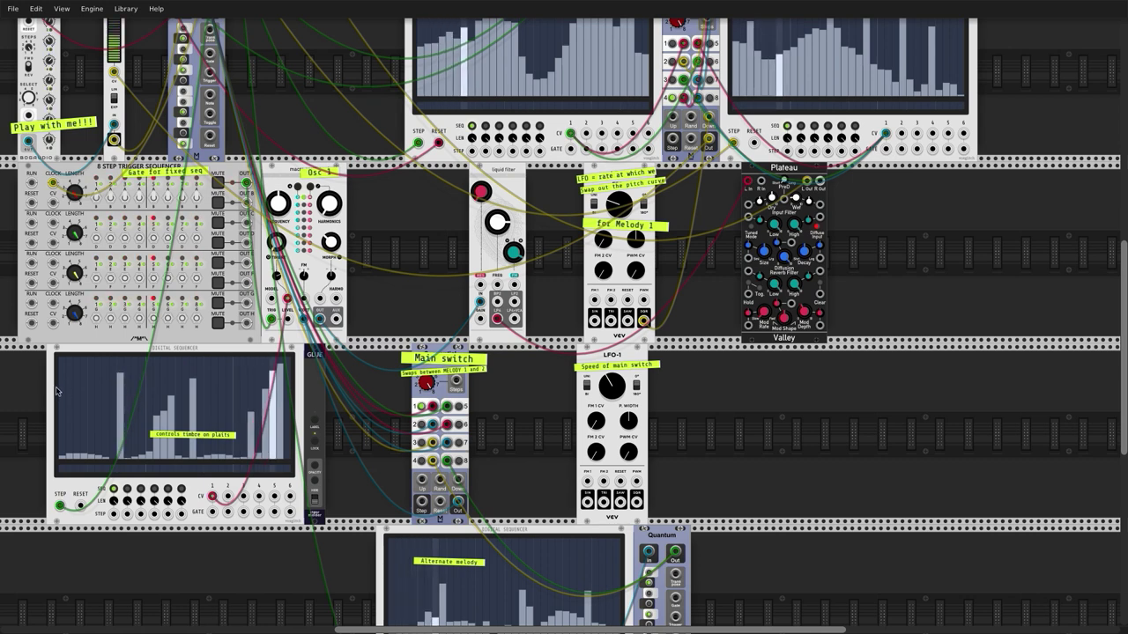
pyautogui.moveTo(66, 377); pyautogui.dragTo(104, 376)
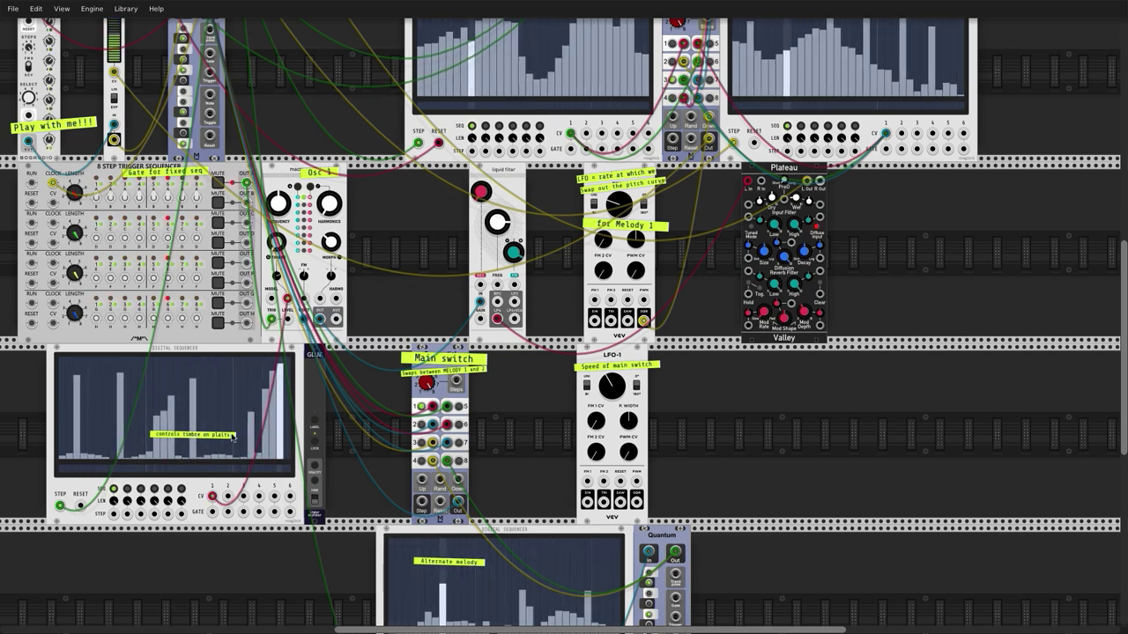
# Patch the timbre sequencer's CV 1 output to Osc 1's harmonics input as well as its timbre input.
pyautogui.moveTo(287, 331); pyautogui.dragTo(287, 299)
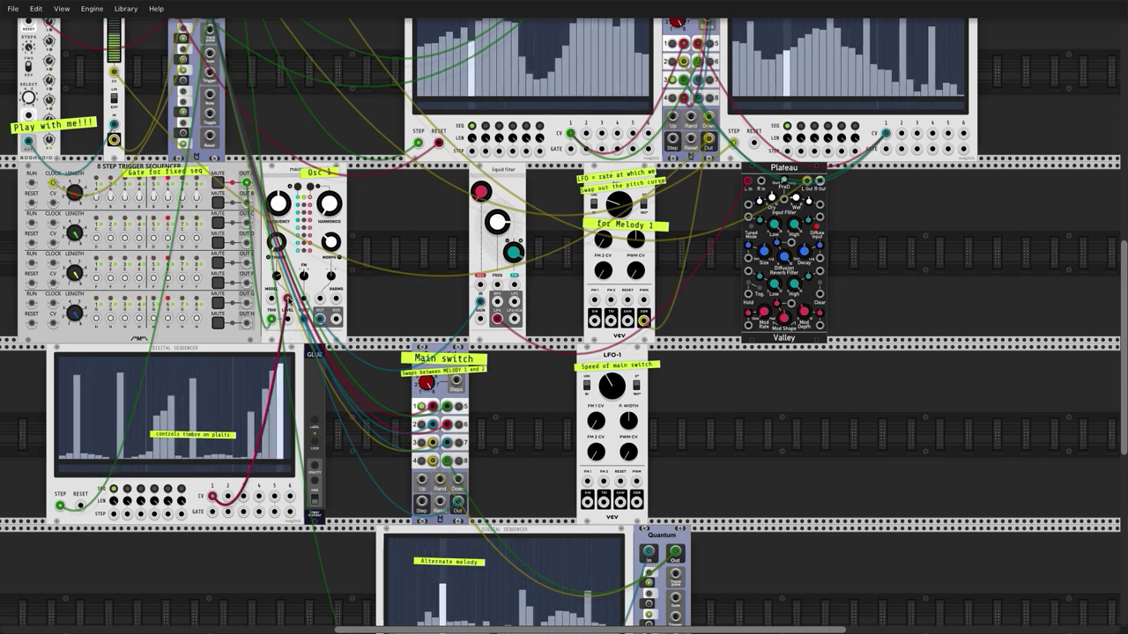
pyautogui.moveTo(288, 299); pyautogui.dragTo(319, 298)
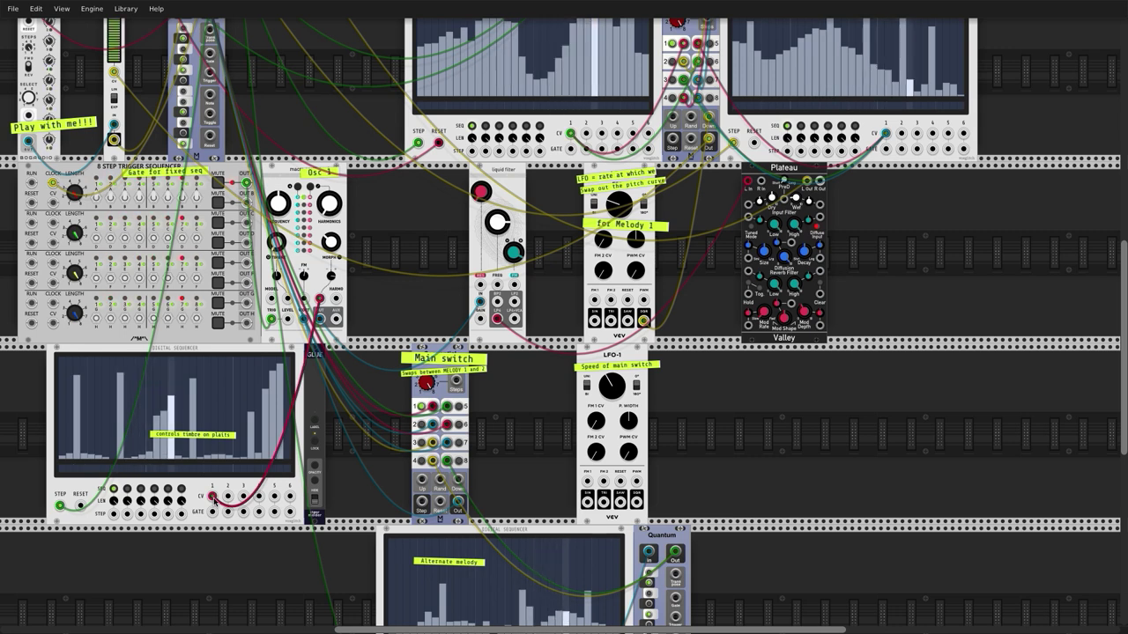
pyautogui.moveTo(212, 499); pyautogui.dragTo(287, 298)
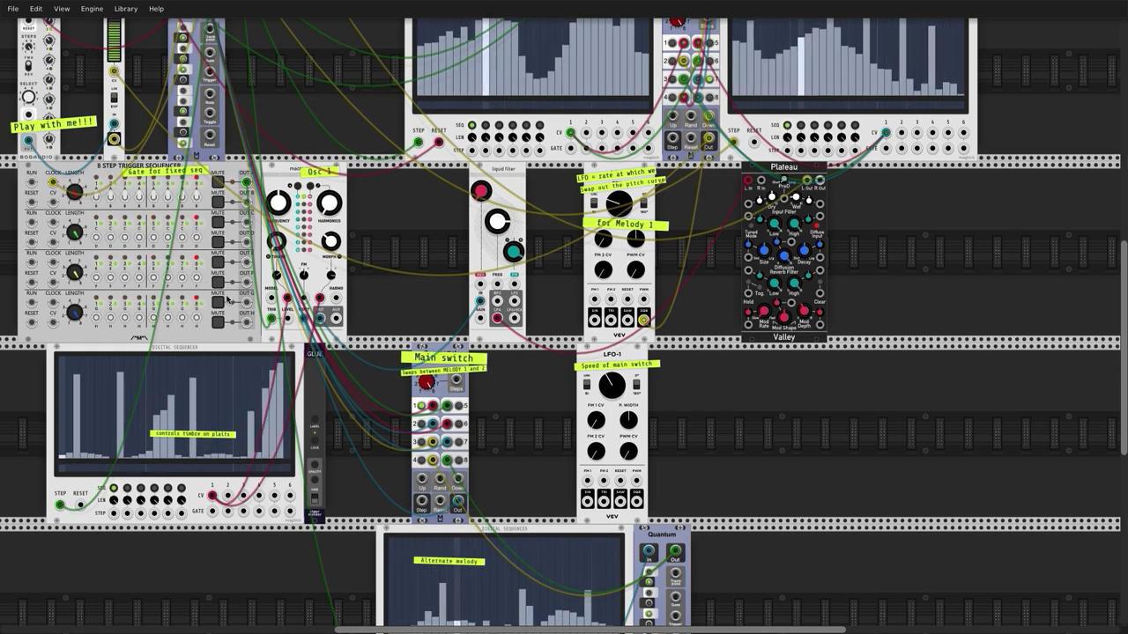
# Examine the patch from the clock, the three curve sequencers and their switch down to the Main switch and Alternate melody sequencer.
pyautogui.scroll(-3, 227, 303)
pyautogui.scroll(-2, 227, 303)
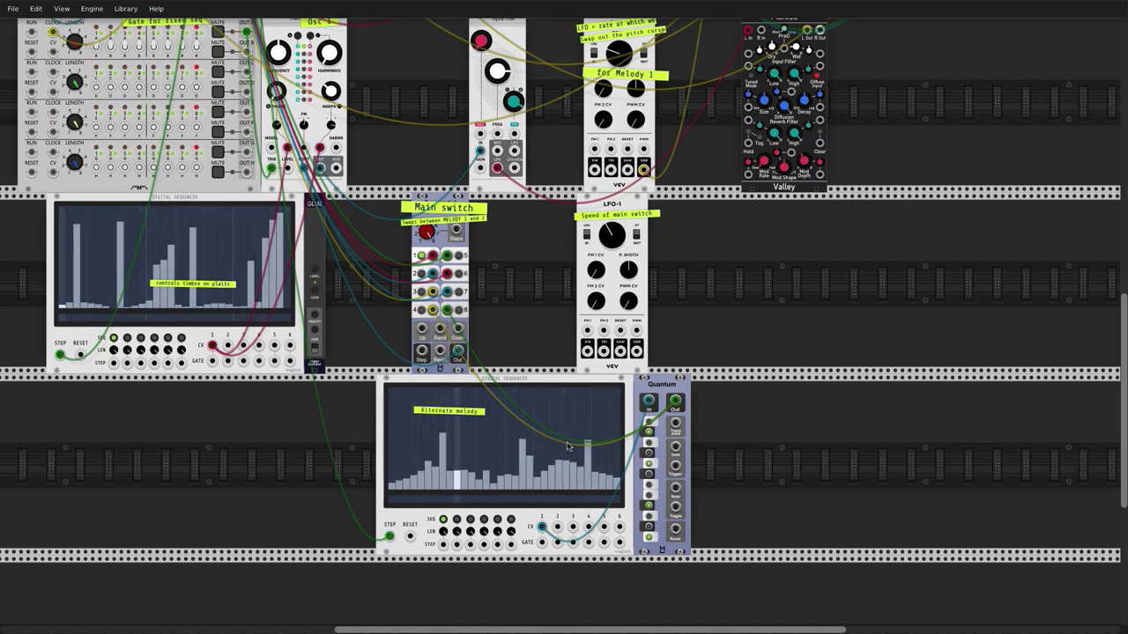
pyautogui.scroll(4, 497, 403)
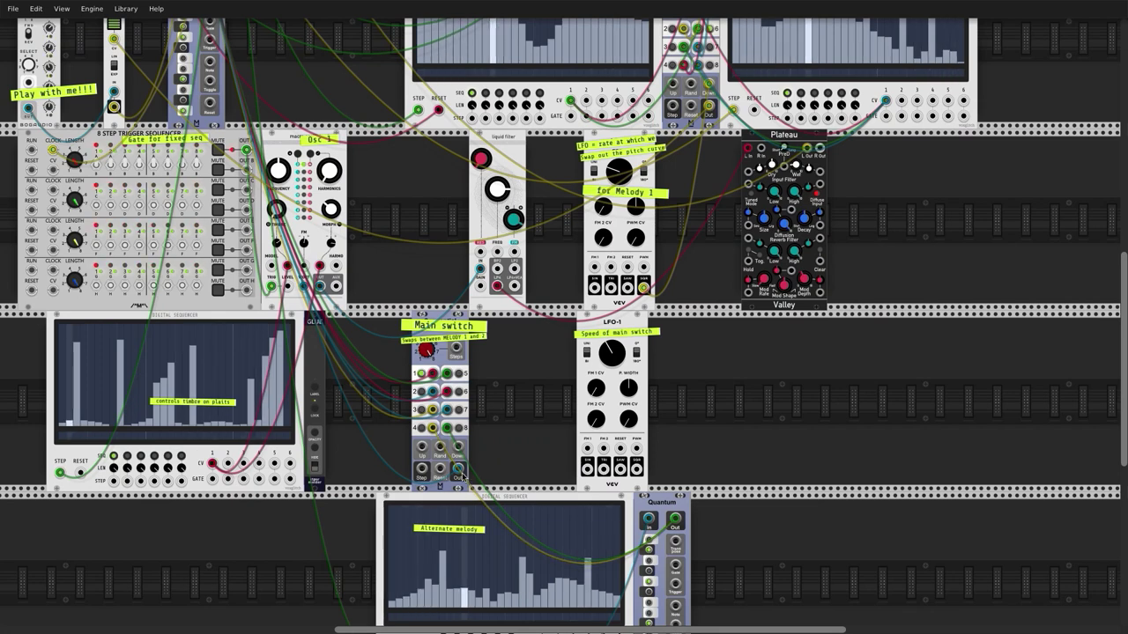
pyautogui.scroll(7, 467, 480)
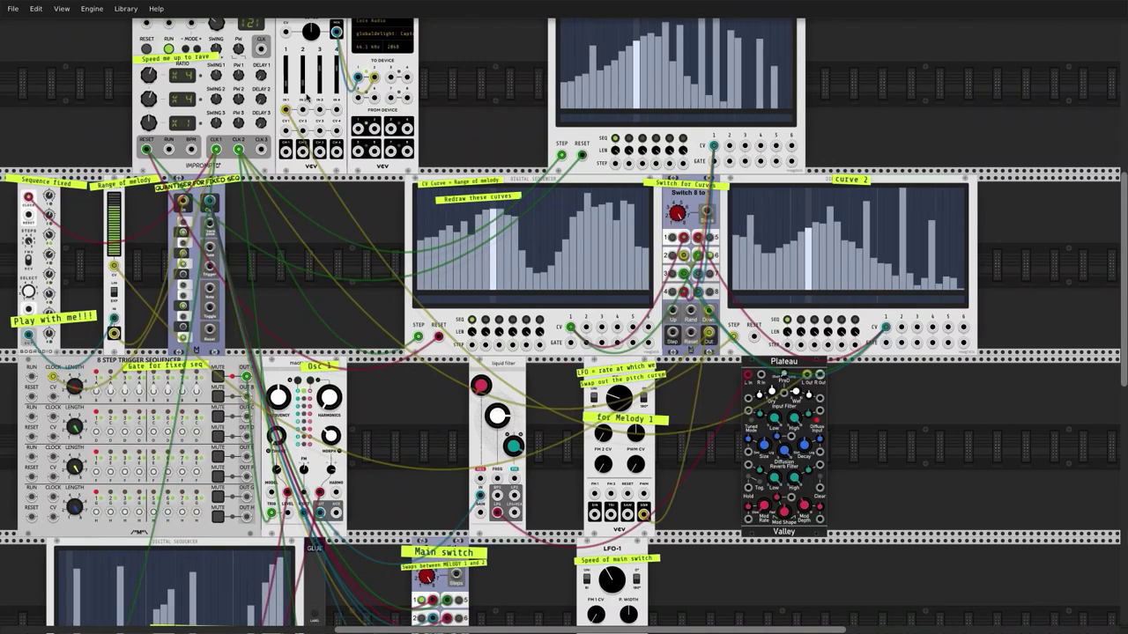
pyautogui.scroll(-7, 718, 275)
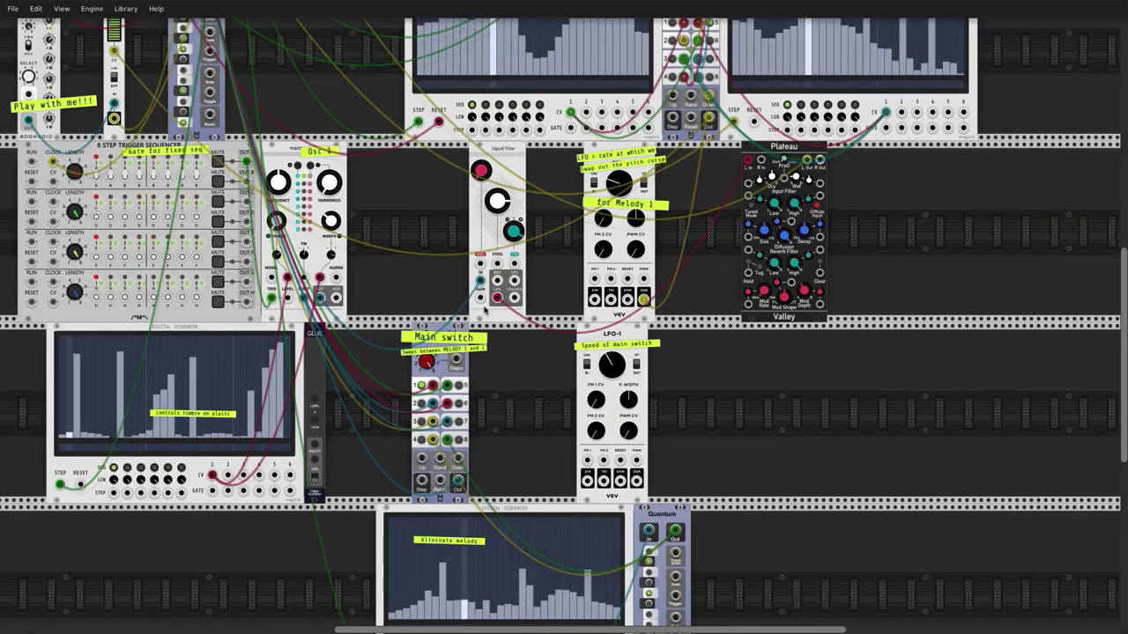
pyautogui.scroll(2, 484, 312)
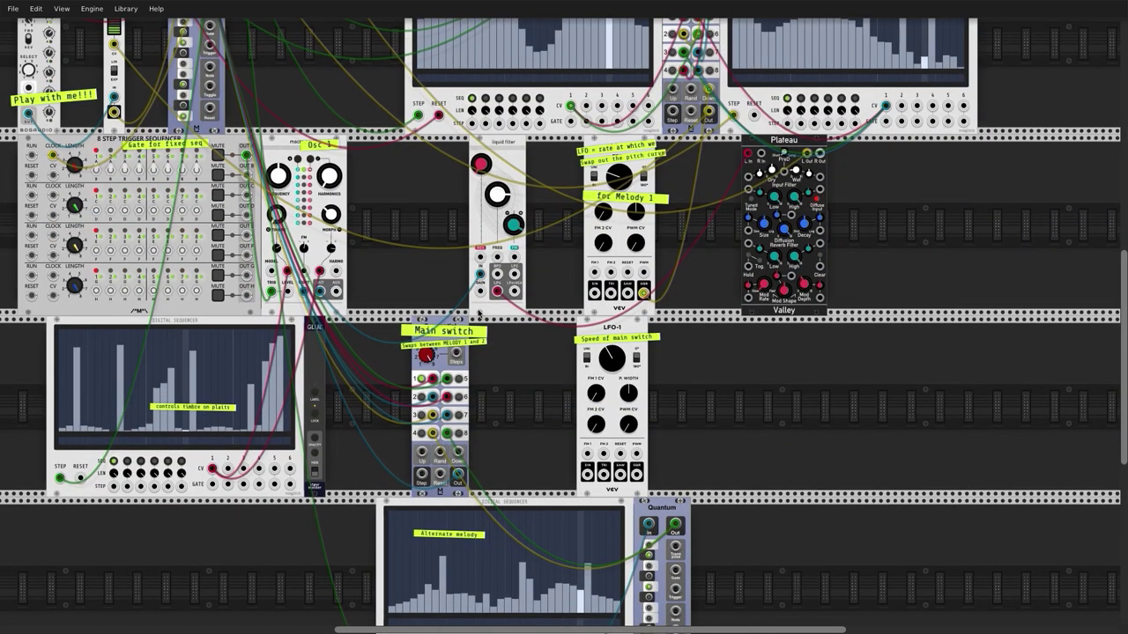
pyautogui.scroll(8, 514, 311)
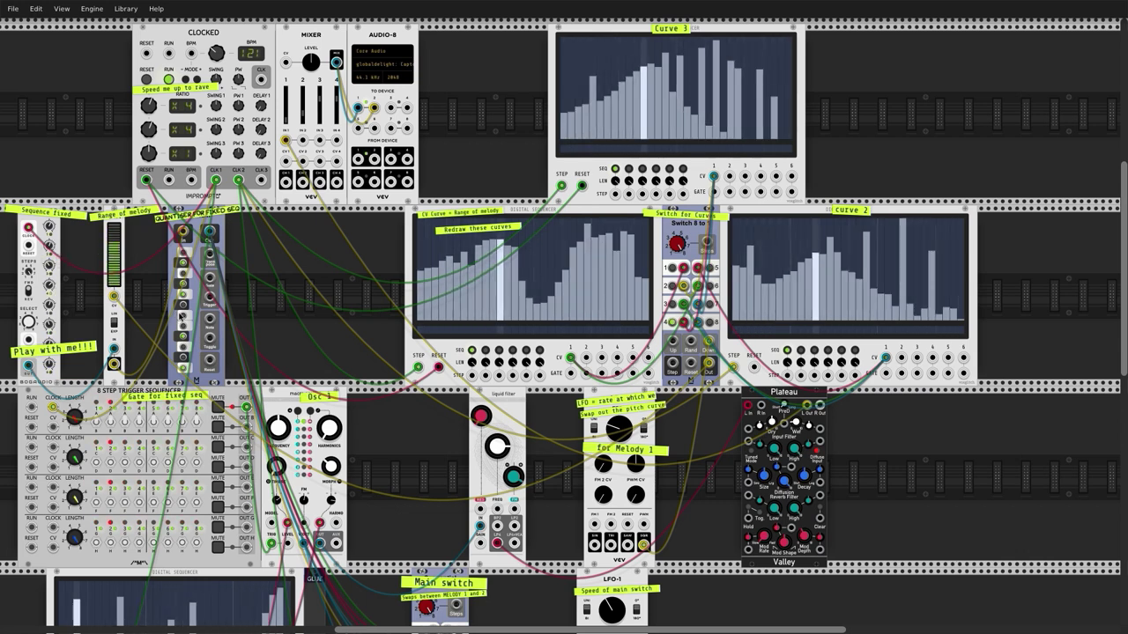
pyautogui.scroll(-8, 359, 295)
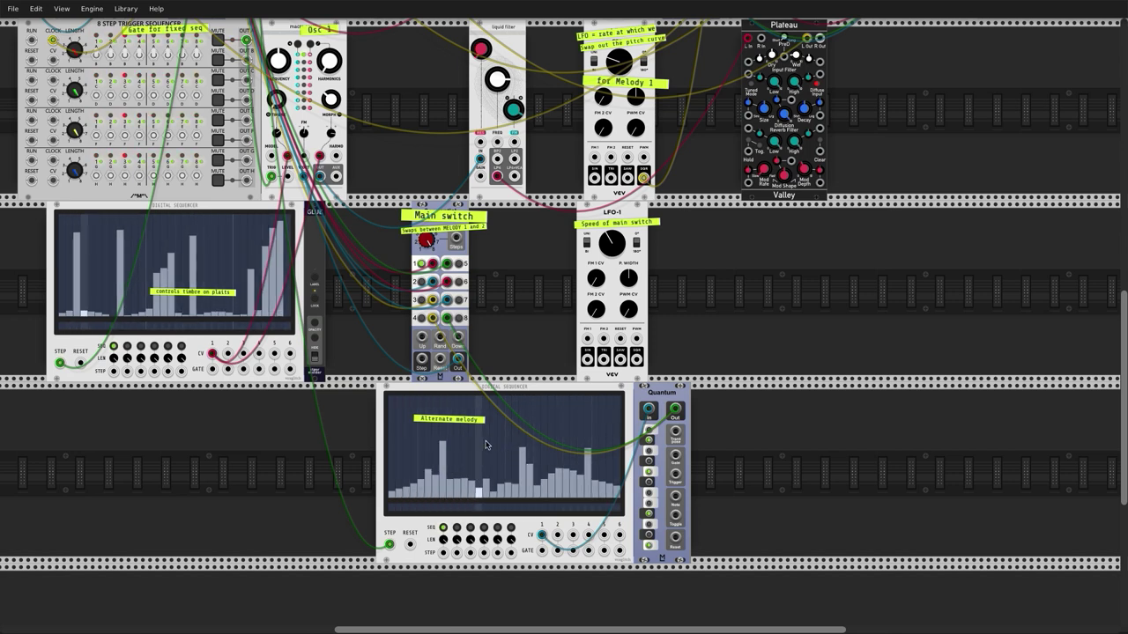
pyautogui.scroll(5, 538, 314)
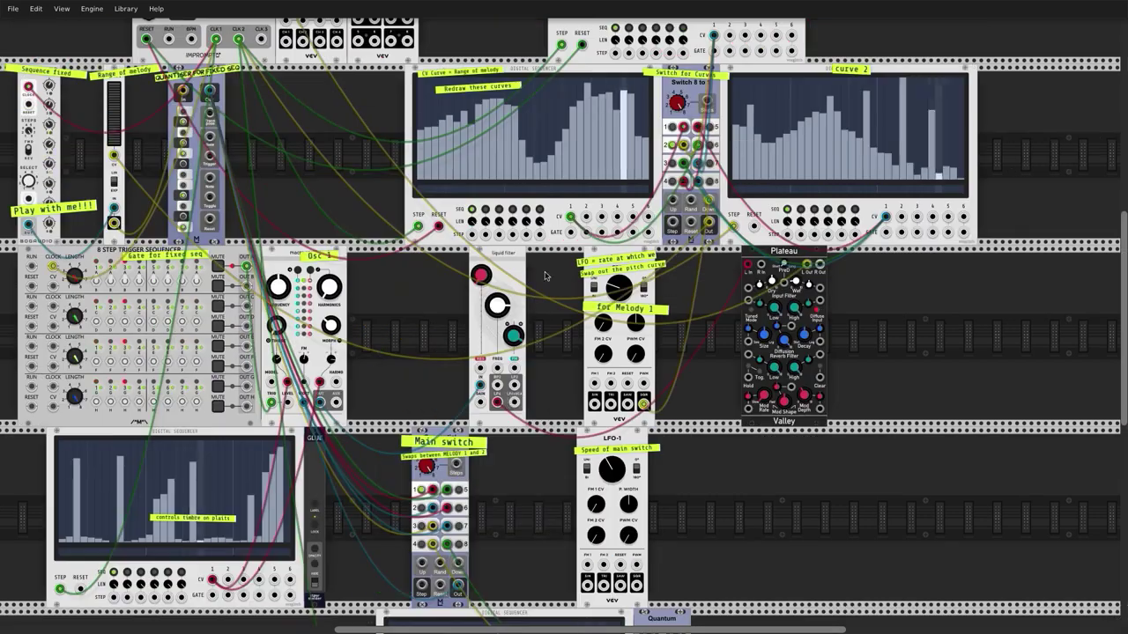
pyautogui.scroll(3, 440, 192)
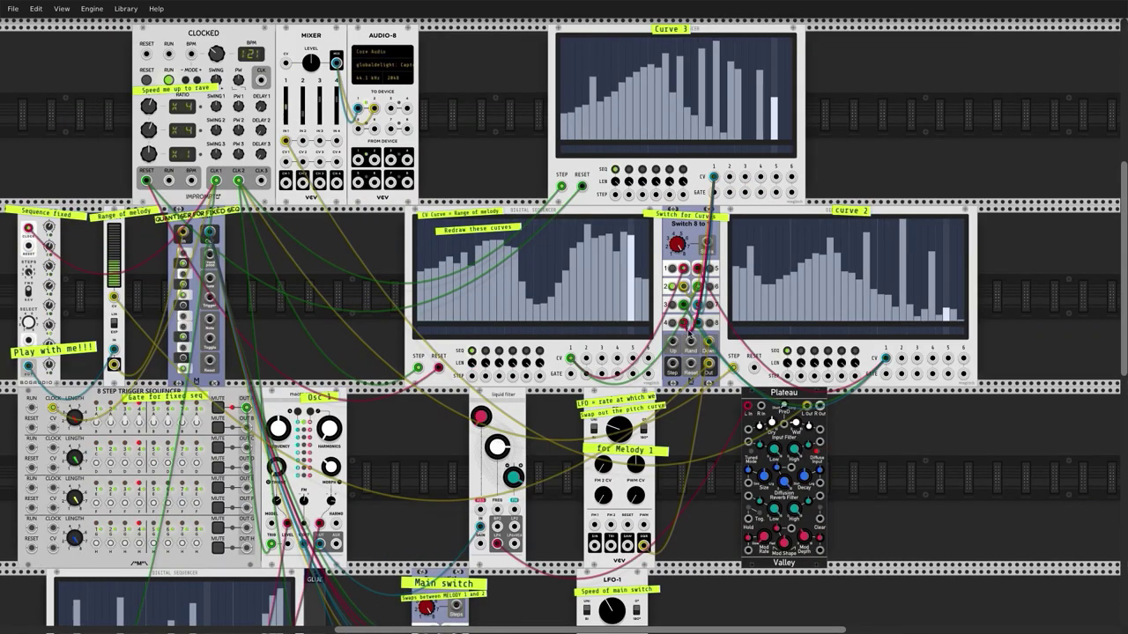
pyautogui.scroll(-3, 684, 339)
pyautogui.scroll(1, 684, 340)
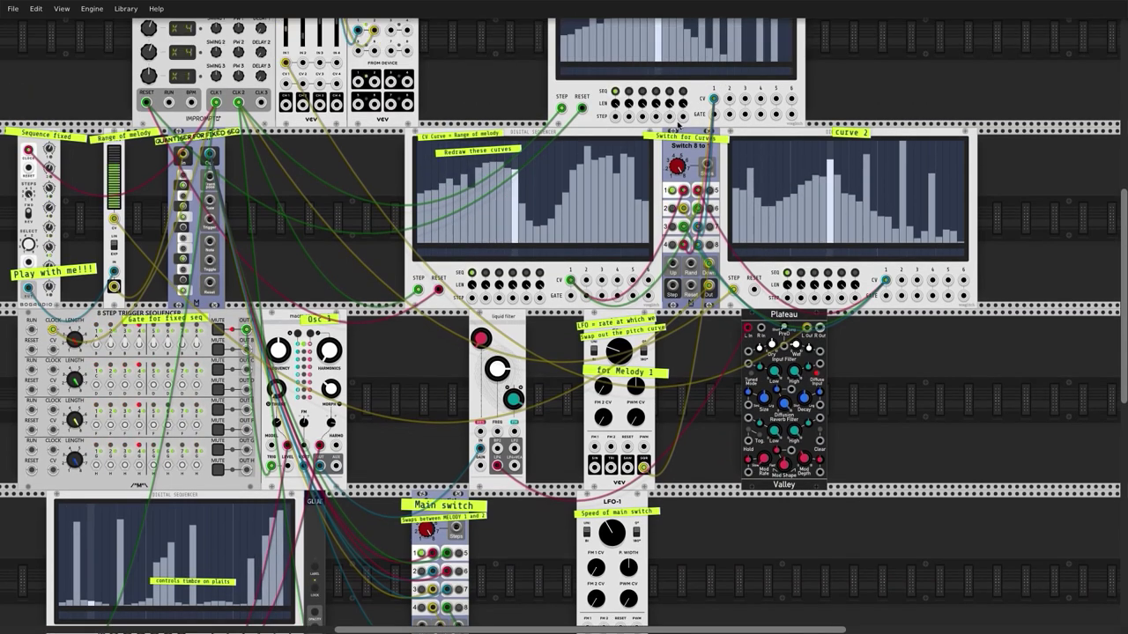
pyautogui.scroll(-2, 684, 340)
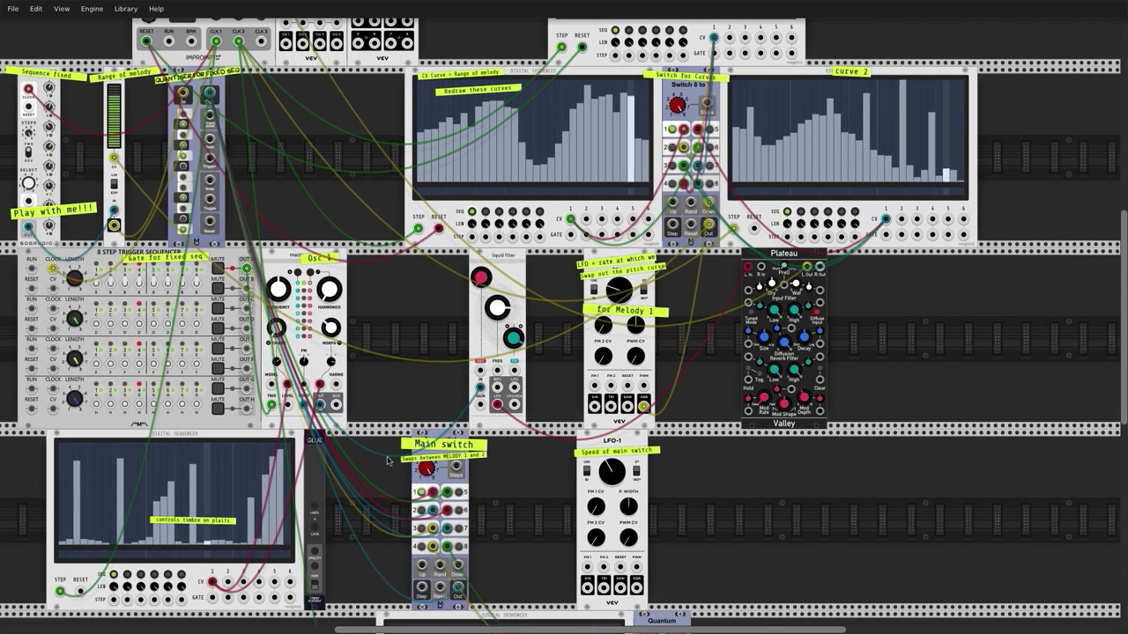
pyautogui.scroll(-4, 477, 529)
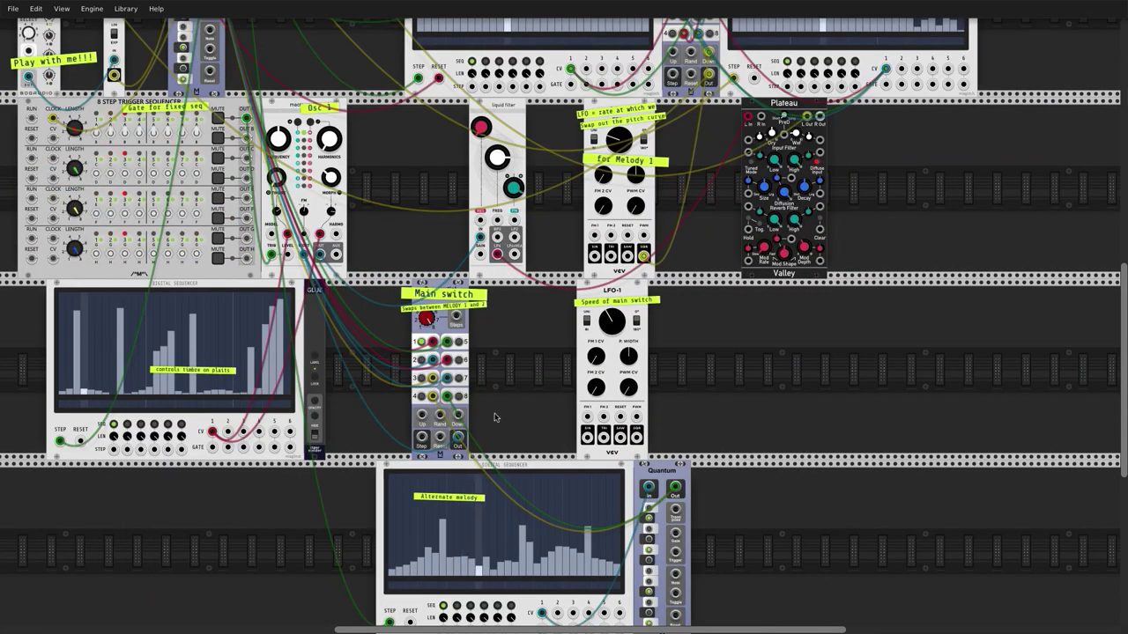
# Patch the sine output of the LFO-1 labelled Speed of main switch to the Main switch's Down input.
pyautogui.scroll(-2, 492, 465)
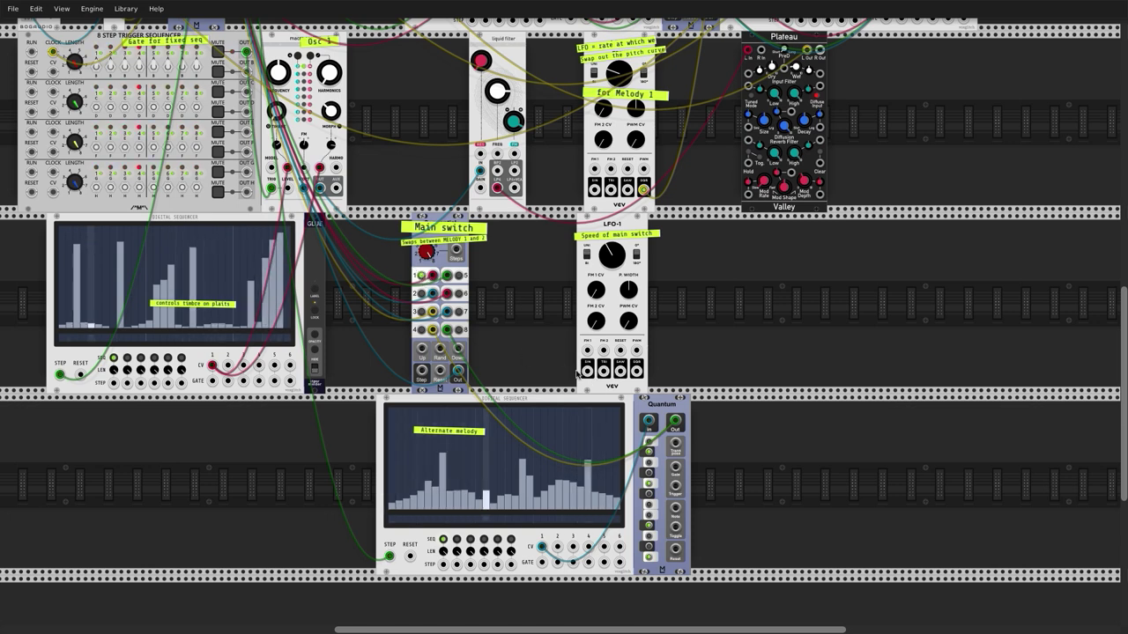
pyautogui.moveTo(586, 371); pyautogui.dragTo(495, 386)
pyautogui.moveTo(428, 373); pyautogui.dragTo(457, 350)
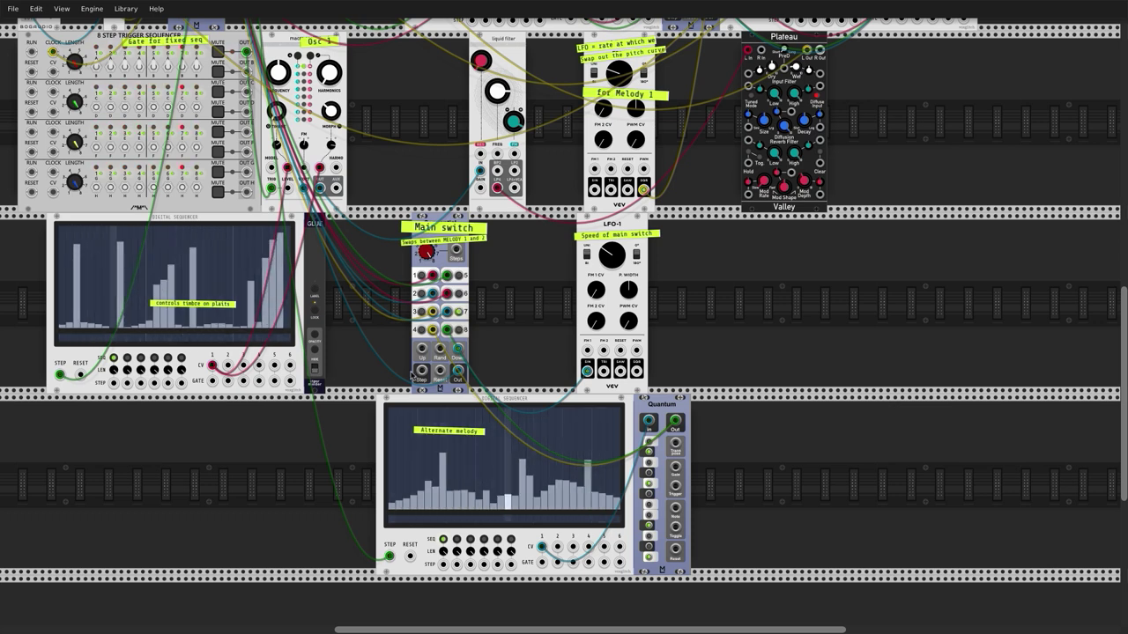
# Set the first two CLOCKED ratios to x2 and start the clock.
pyautogui.scroll(8, 411, 377)
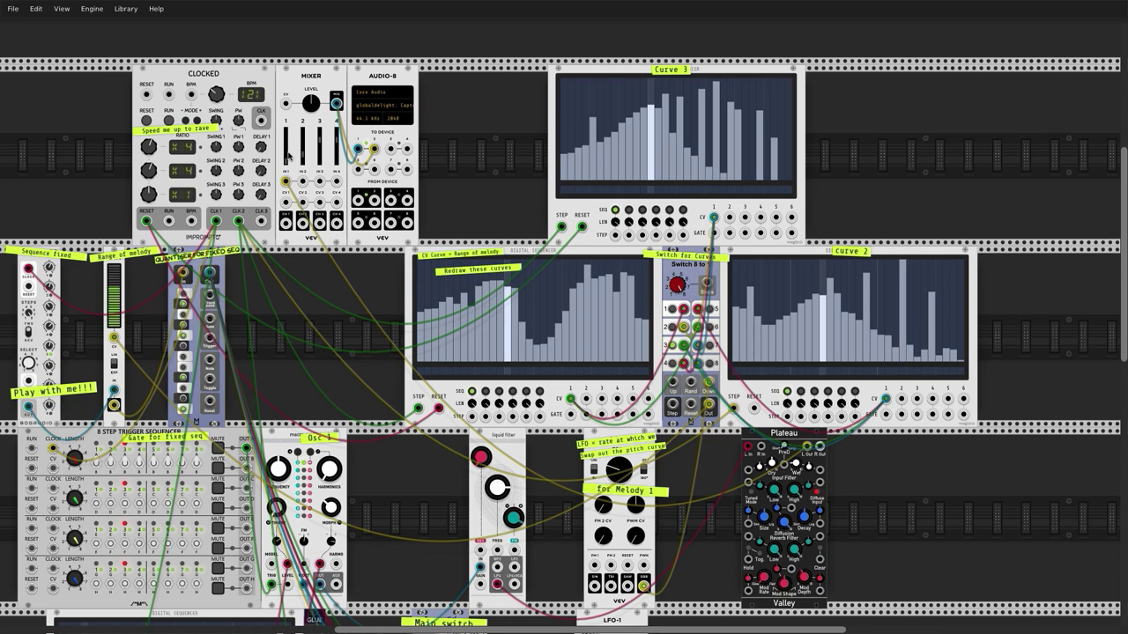
pyautogui.scroll(-3, 617, 418)
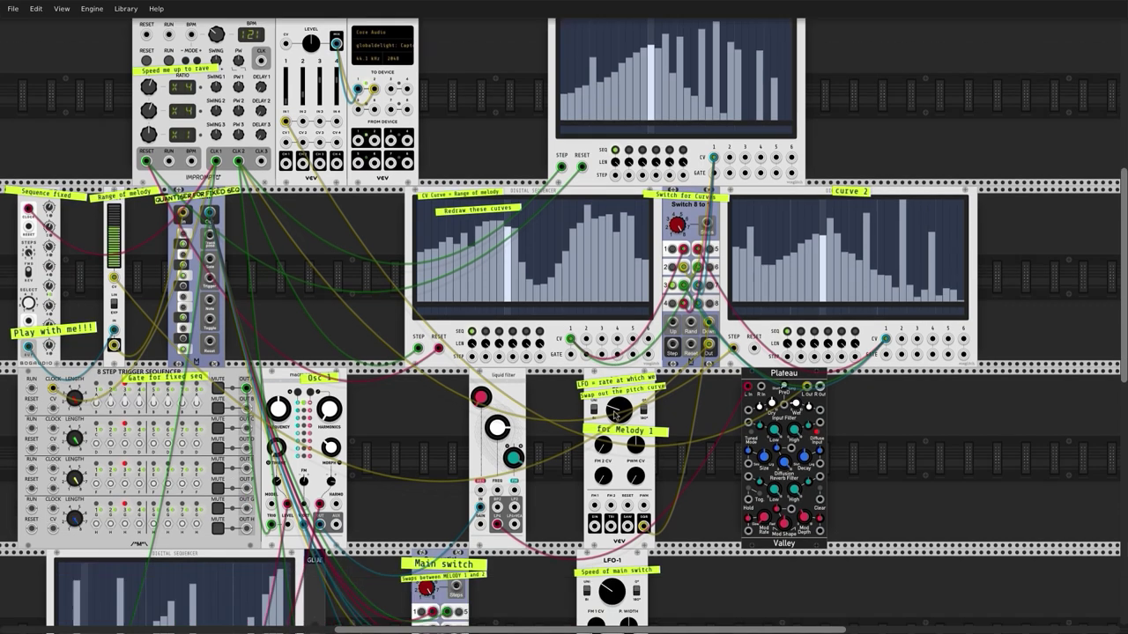
pyautogui.scroll(3, 615, 410)
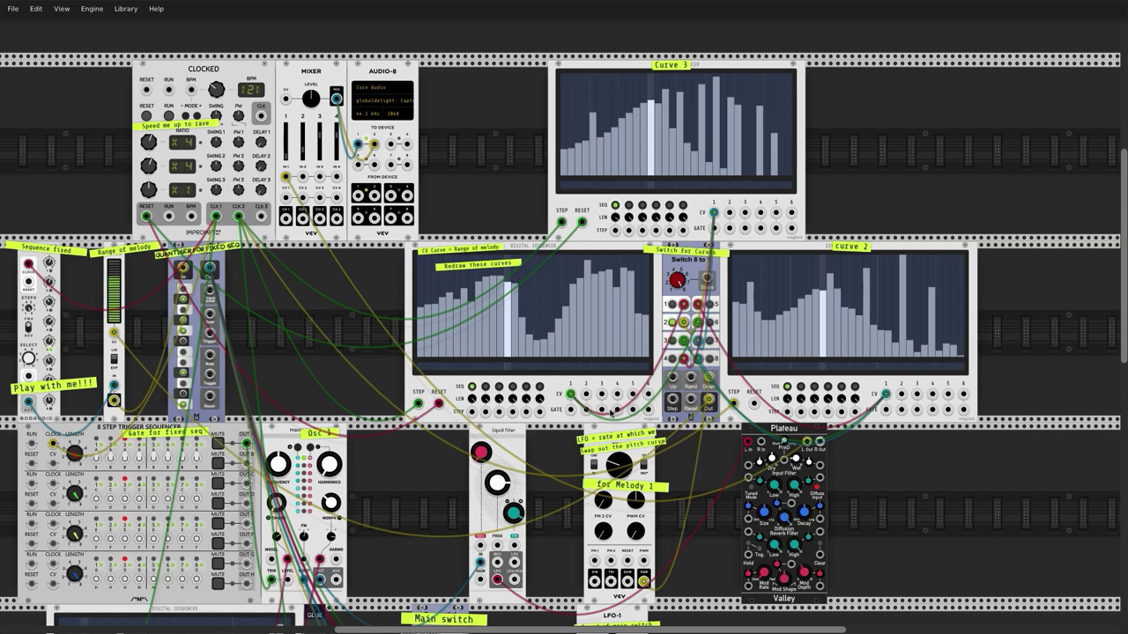
pyautogui.scroll(1, 610, 412)
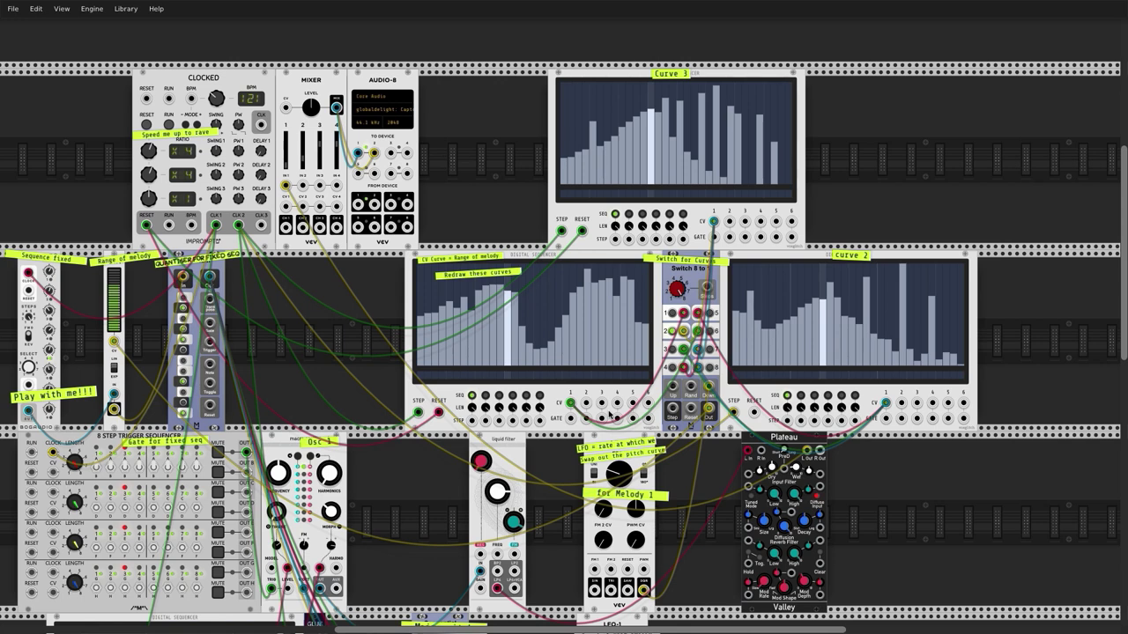
pyautogui.scroll(-1, 609, 414)
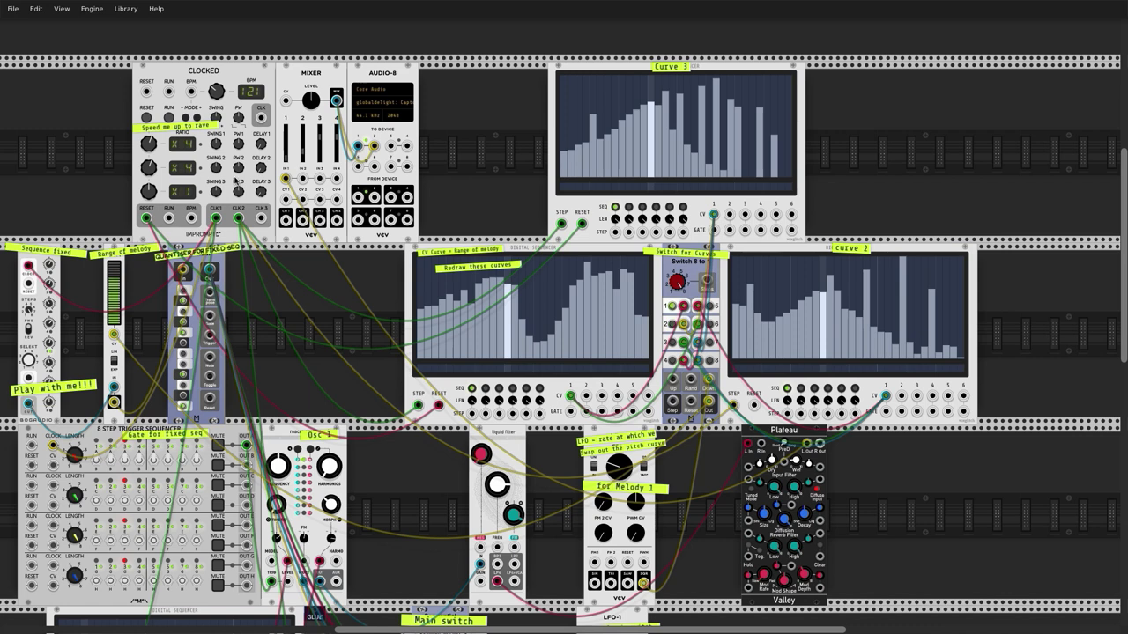
pyautogui.moveTo(150, 144); pyautogui.dragTo(150, 173)
pyautogui.click(170, 117)
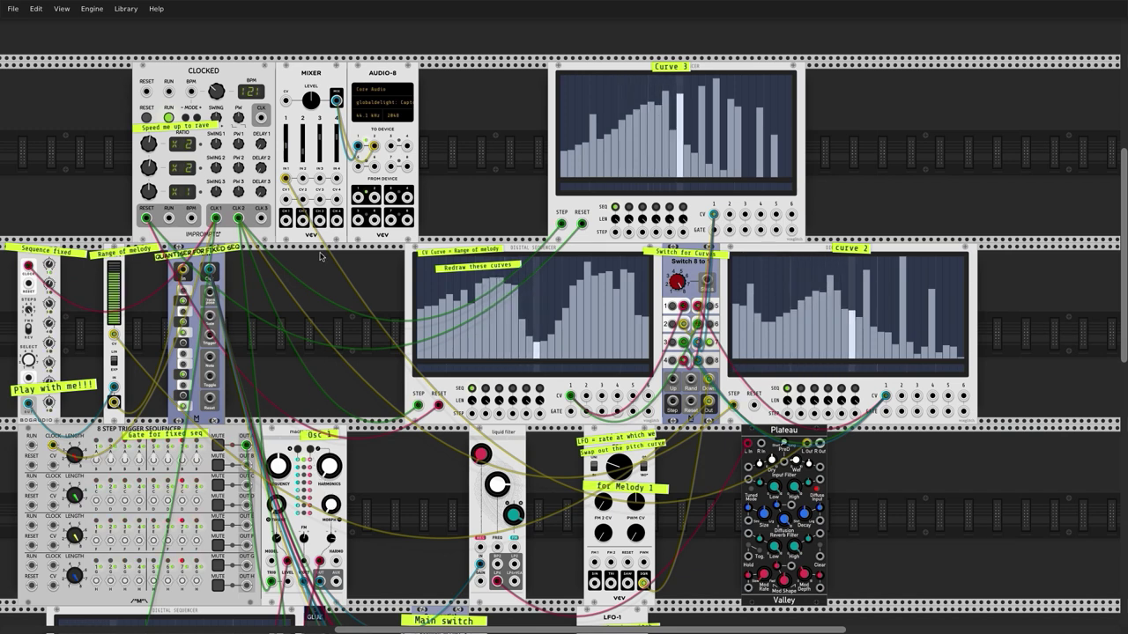
# Try slower CLOCKED ratios, first x1 and x1.5, and after that /2 and x1, on the first two clock outputs.
pyautogui.moveTo(149, 143); pyautogui.dragTo(149, 180)
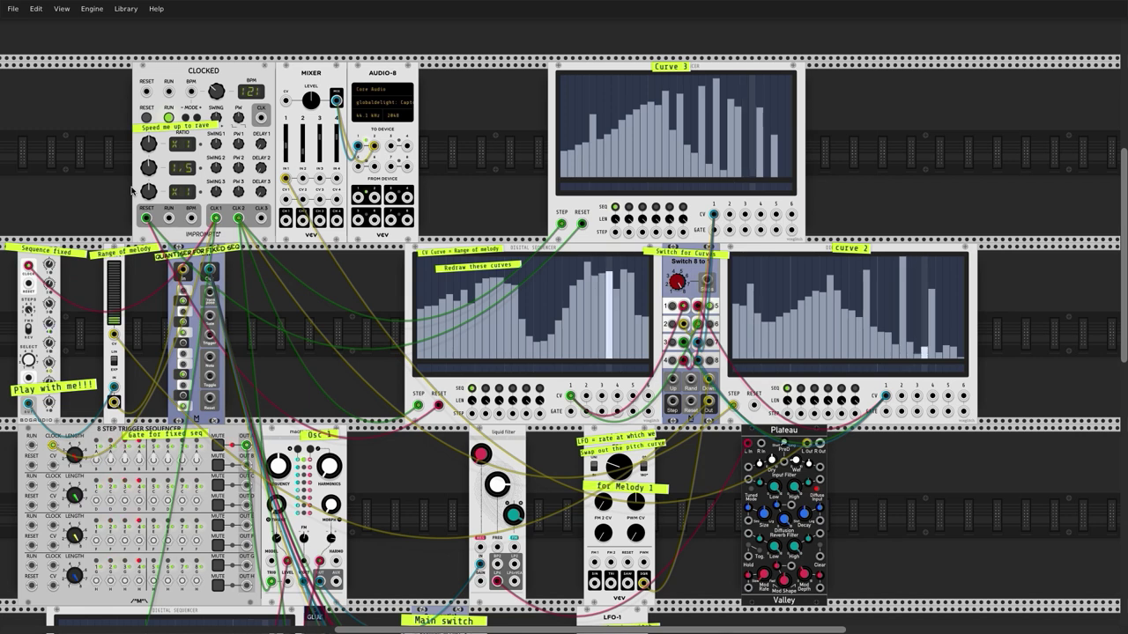
pyautogui.moveTo(149, 167)
pyautogui.mouseDown()
pyautogui.moveTo(152, 141)
pyautogui.moveTo(150, 165)
pyautogui.mouseUp()
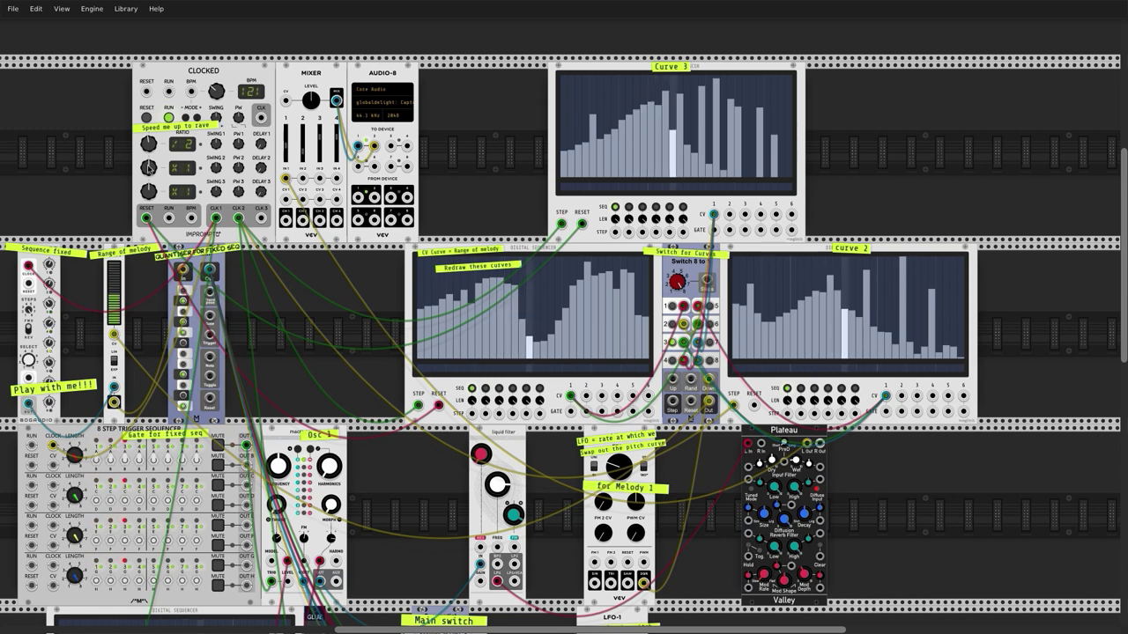
pyautogui.scroll(-5, 231, 224)
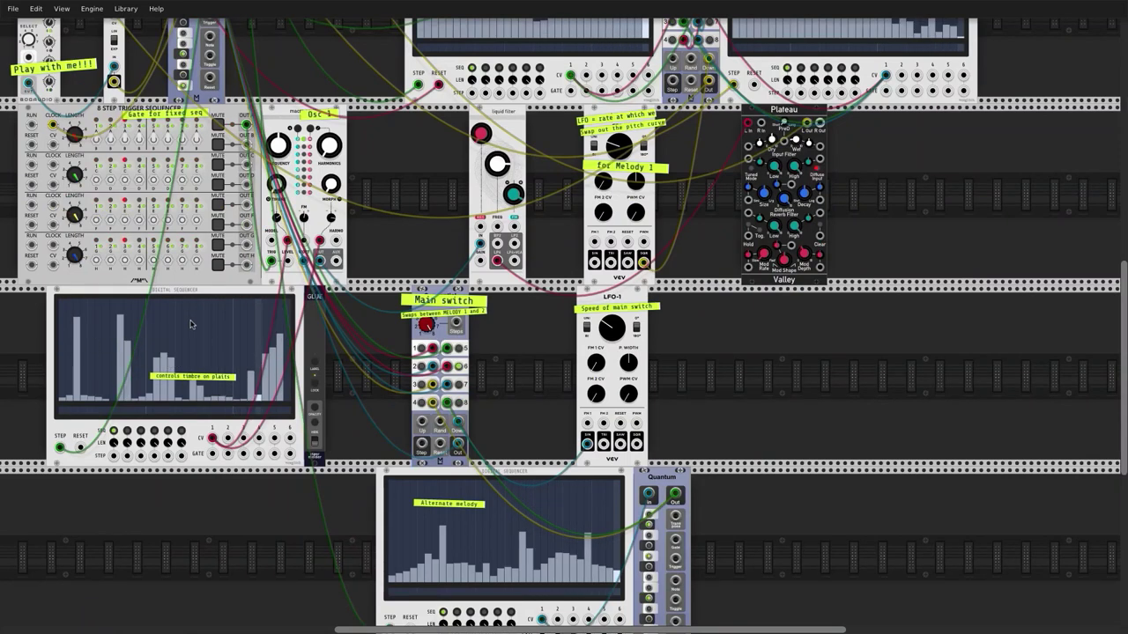
# Set the first and second CLOCKED ratios to x4.
pyautogui.scroll(7, 191, 323)
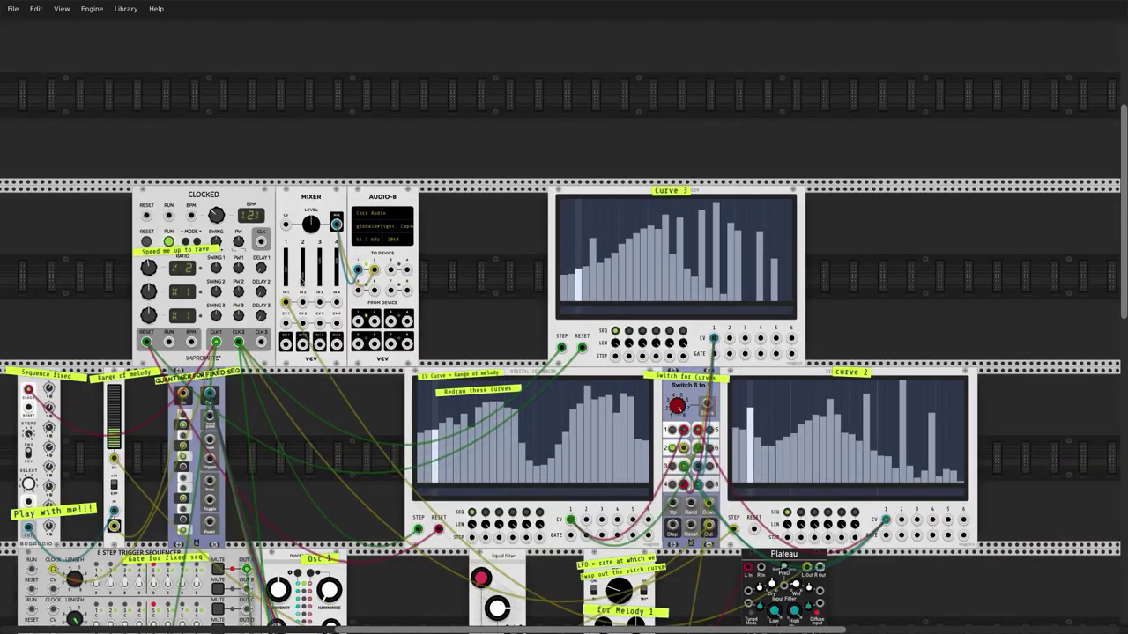
pyautogui.moveTo(149, 267)
pyautogui.mouseDown()
pyautogui.moveTo(149, 254)
pyautogui.moveTo(149, 295)
pyautogui.moveTo(149, 281)
pyautogui.mouseUp()
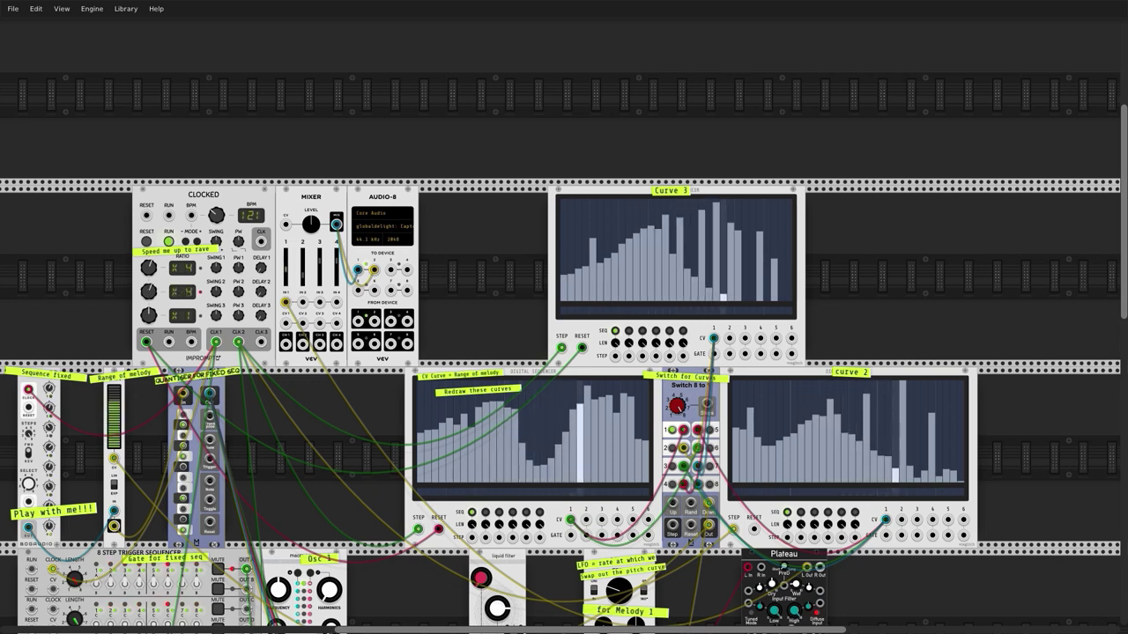
pyautogui.scroll(-8, 452, 319)
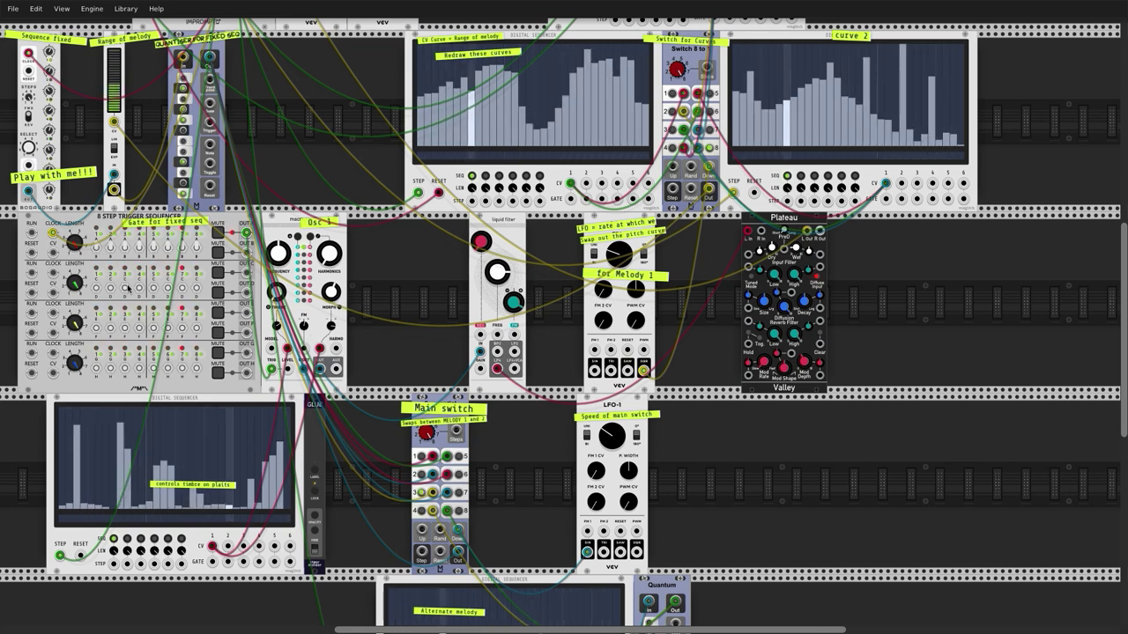
pyautogui.scroll(3, 297, 168)
pyautogui.scroll(2, 297, 171)
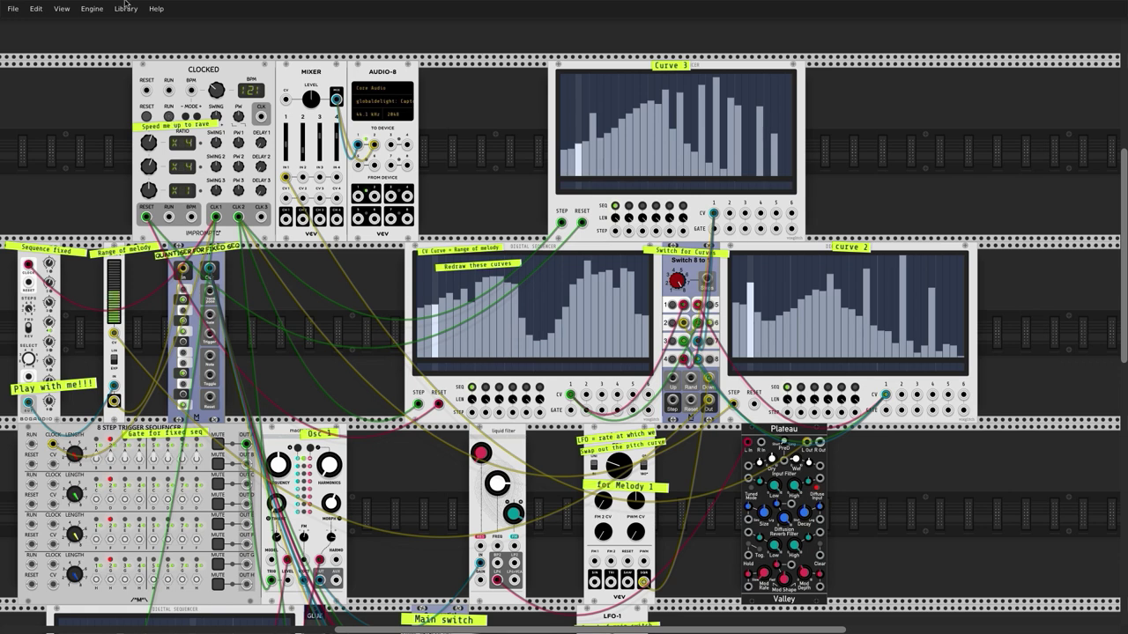
pyautogui.moveTo(126, 3)
pyautogui.scroll(-9, 537, 551)
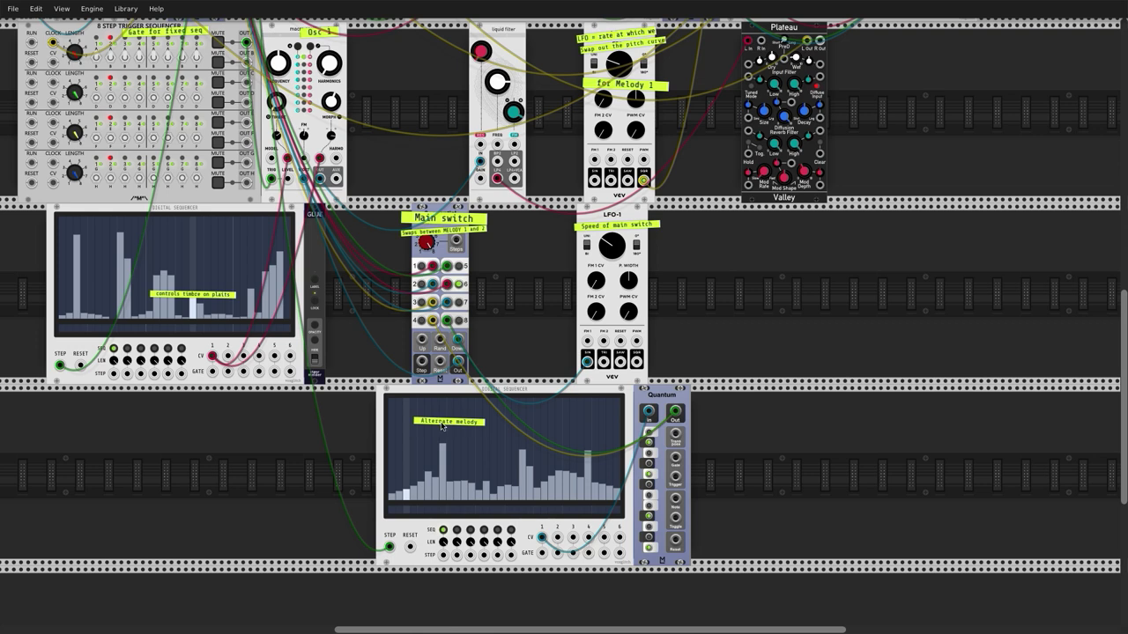
# Set Sequencer #1 of the Alternate melody Digital Sequencer to an output range of 0.0 to 5.0.
pyautogui.rightClick(381, 412)
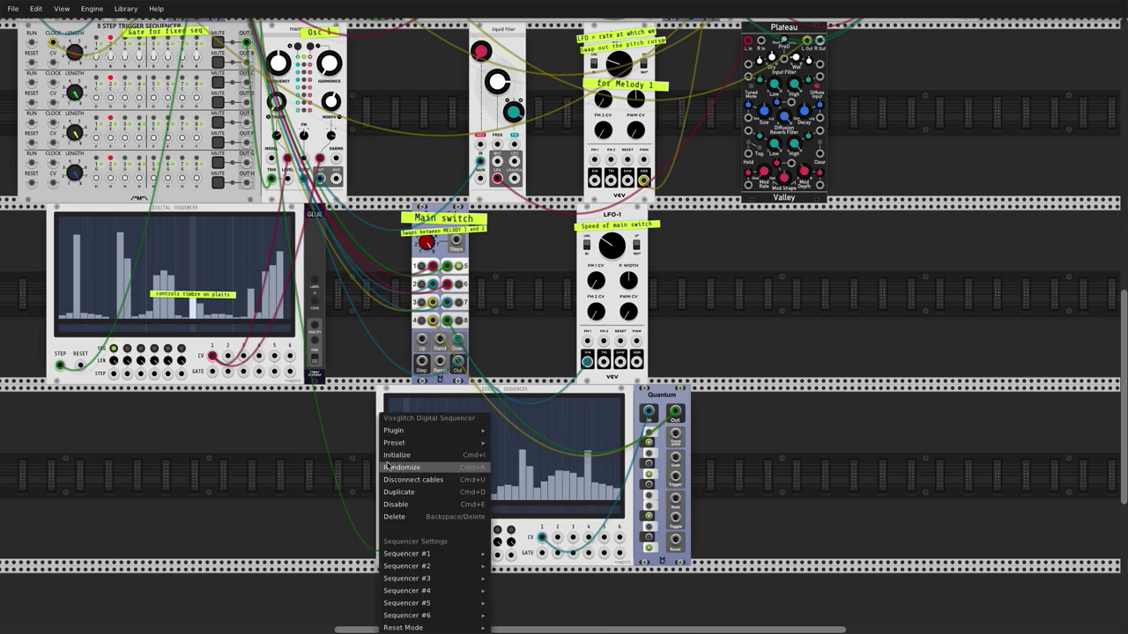
pyautogui.moveTo(414, 553)
pyautogui.moveTo(505, 553)
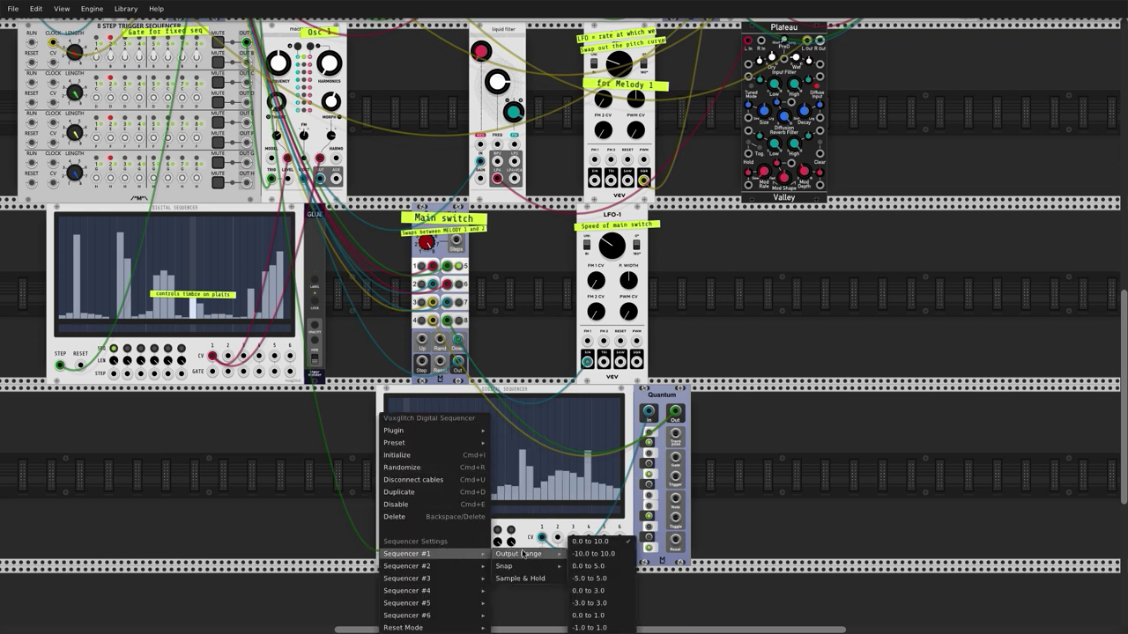
pyautogui.click(588, 566)
pyautogui.scroll(1, 472, 470)
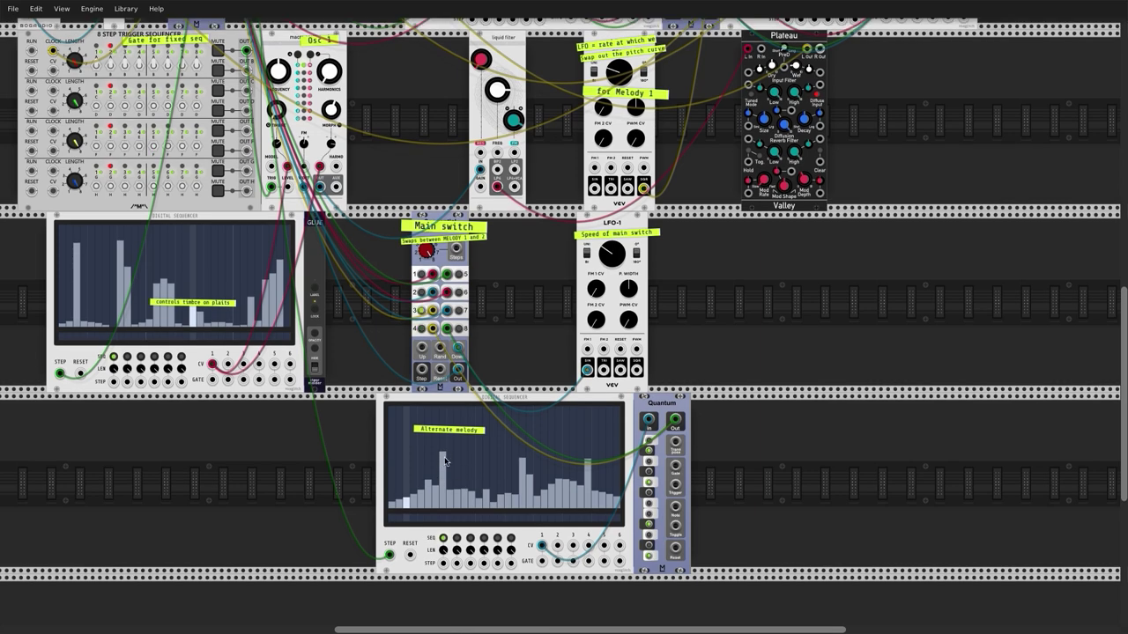
# Review the Stage 3 patch from the CLOCKED module and pitch curves down to the Main switch and Alternate melody sequencer.
pyautogui.scroll(7, 517, 431)
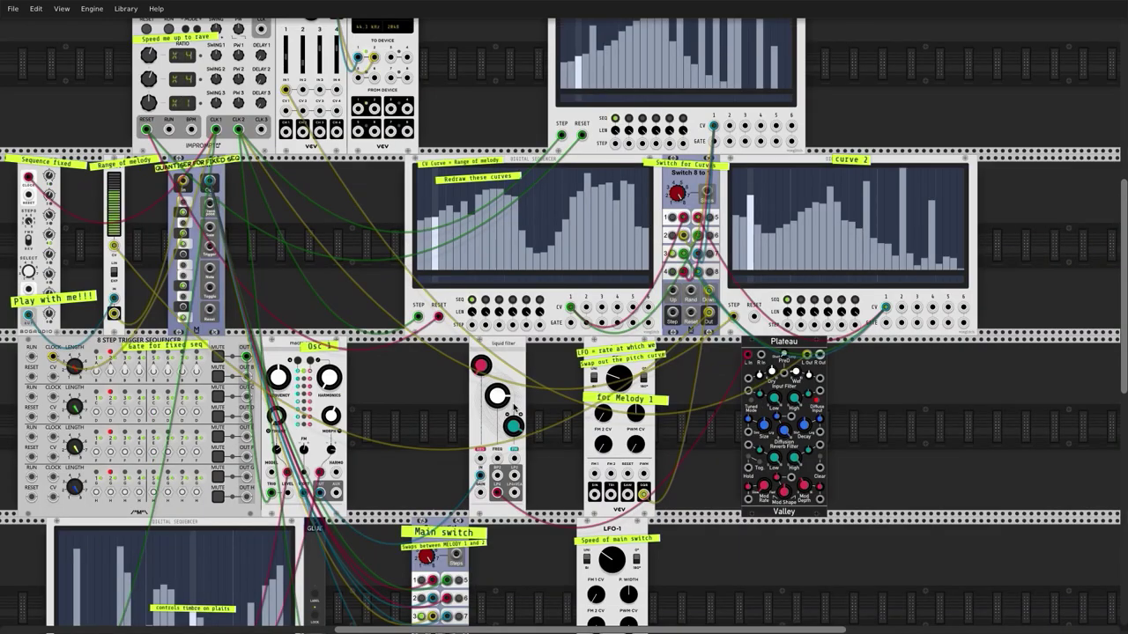
pyautogui.scroll(-3, 512, 407)
pyautogui.scroll(5, 513, 408)
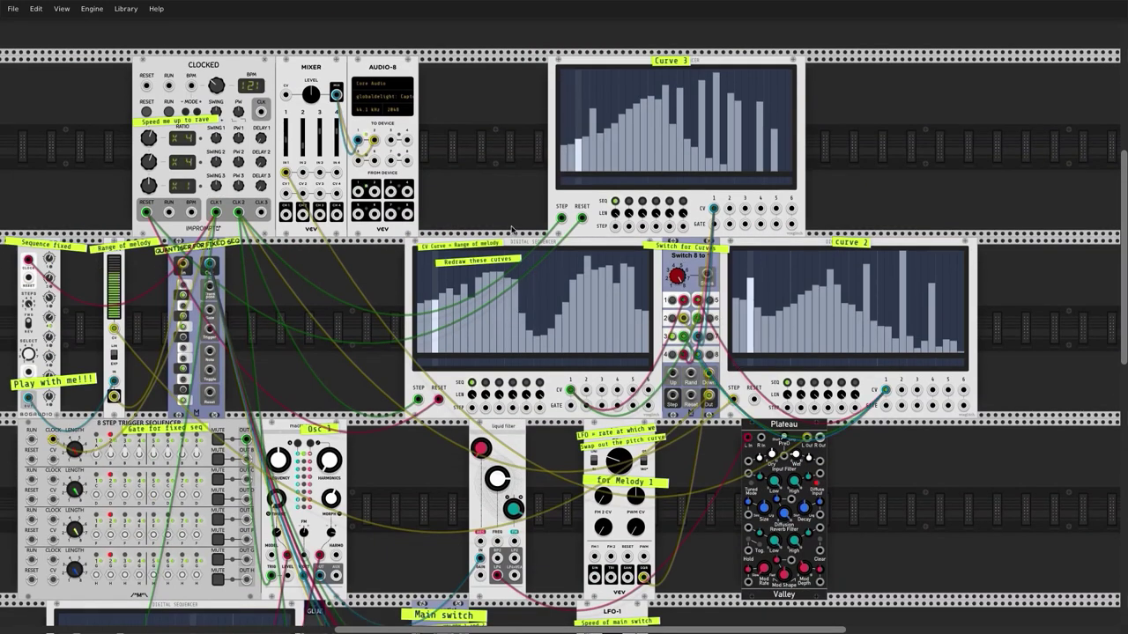
pyautogui.scroll(-5, 510, 231)
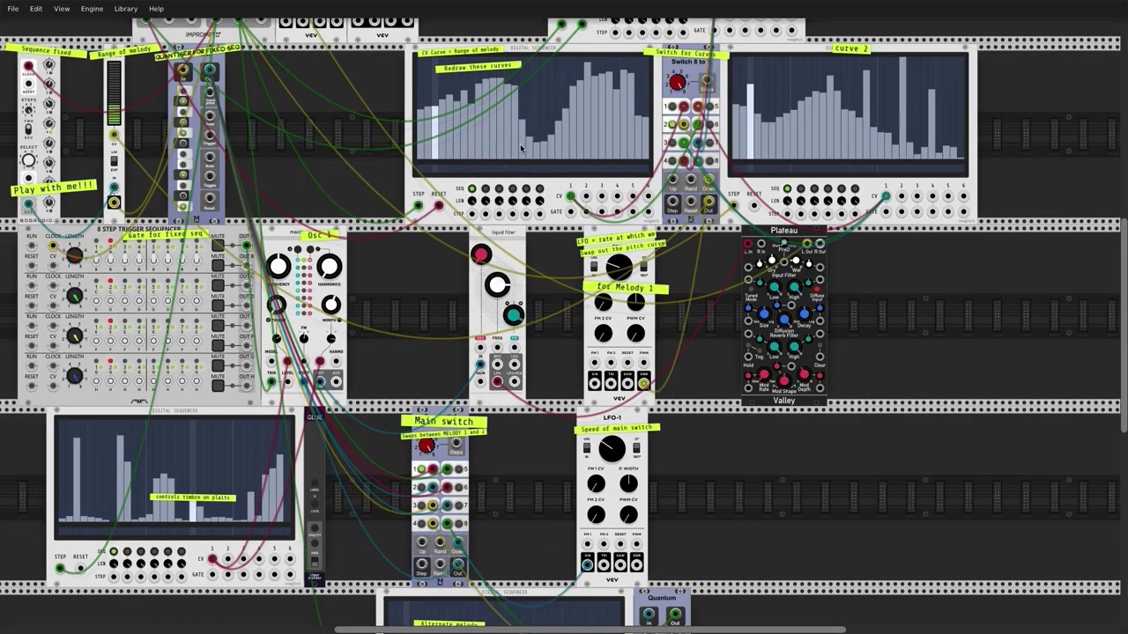
pyautogui.scroll(-4, 451, 360)
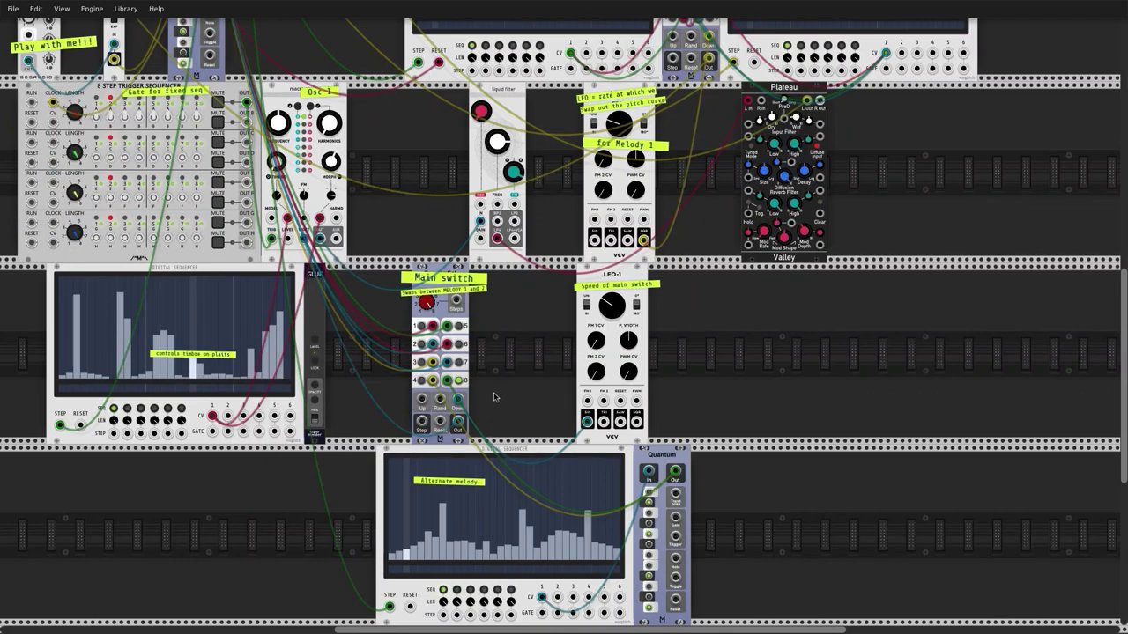
pyautogui.scroll(5, 388, 381)
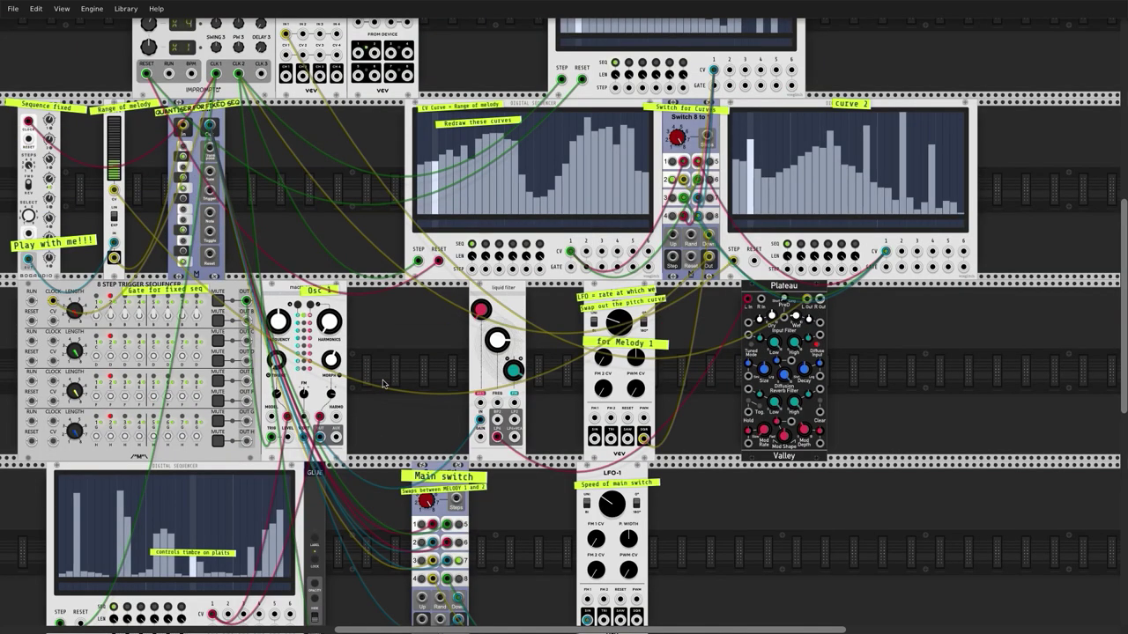
pyautogui.scroll(5, 369, 372)
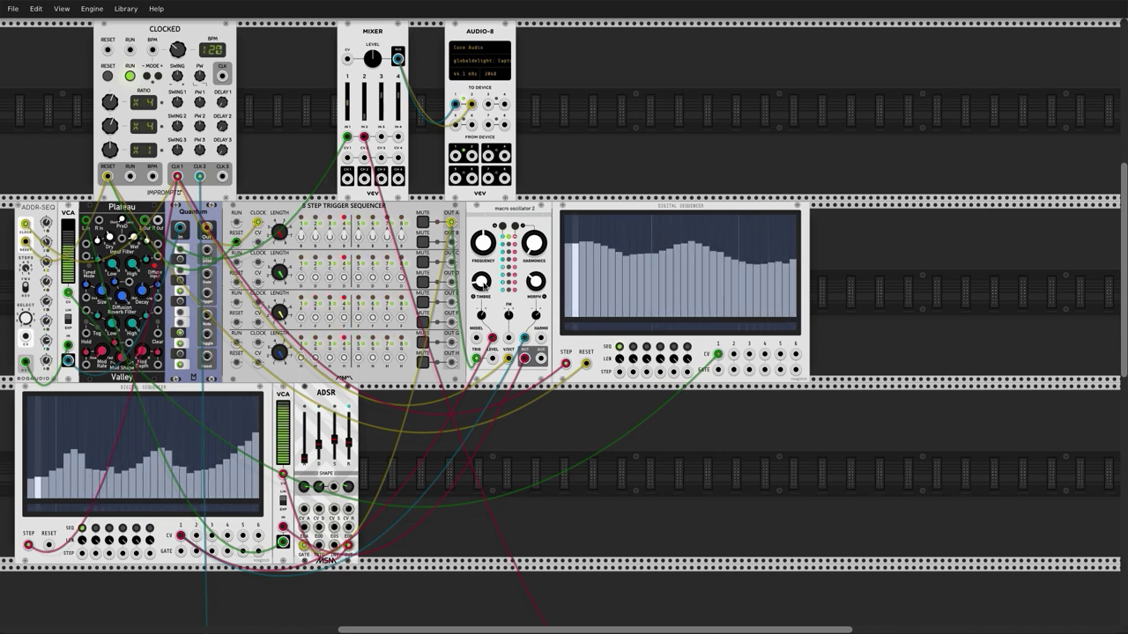
# Examine the two-voice patch, from the clock, mixer and first voice down to the Turing machine voice.
pyautogui.scroll(1, 466, 300)
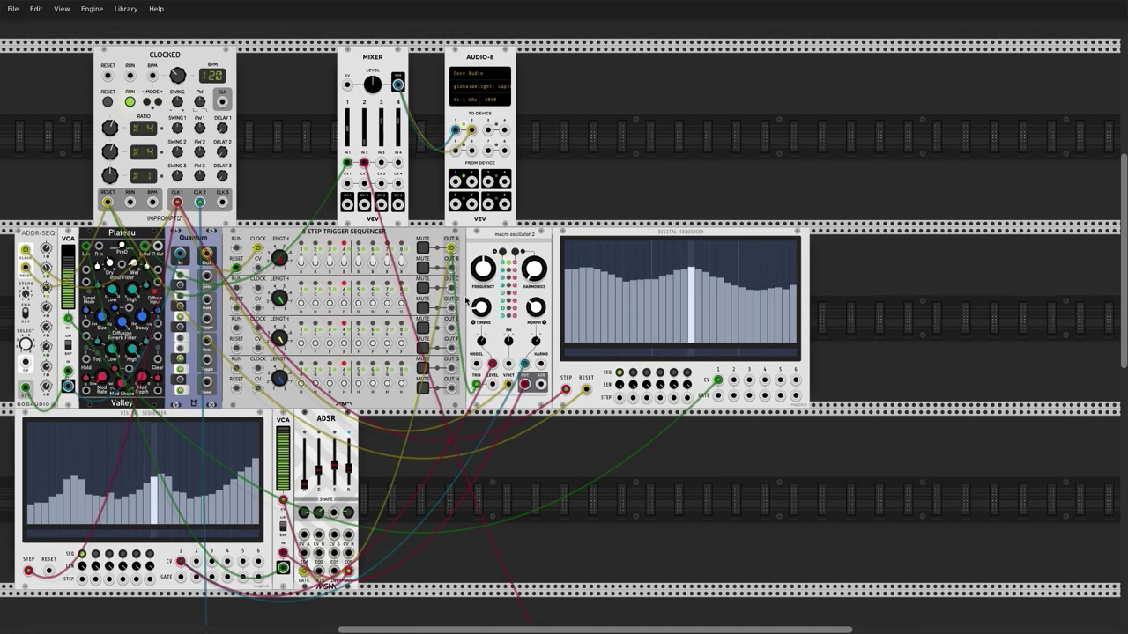
pyautogui.scroll(1, 466, 299)
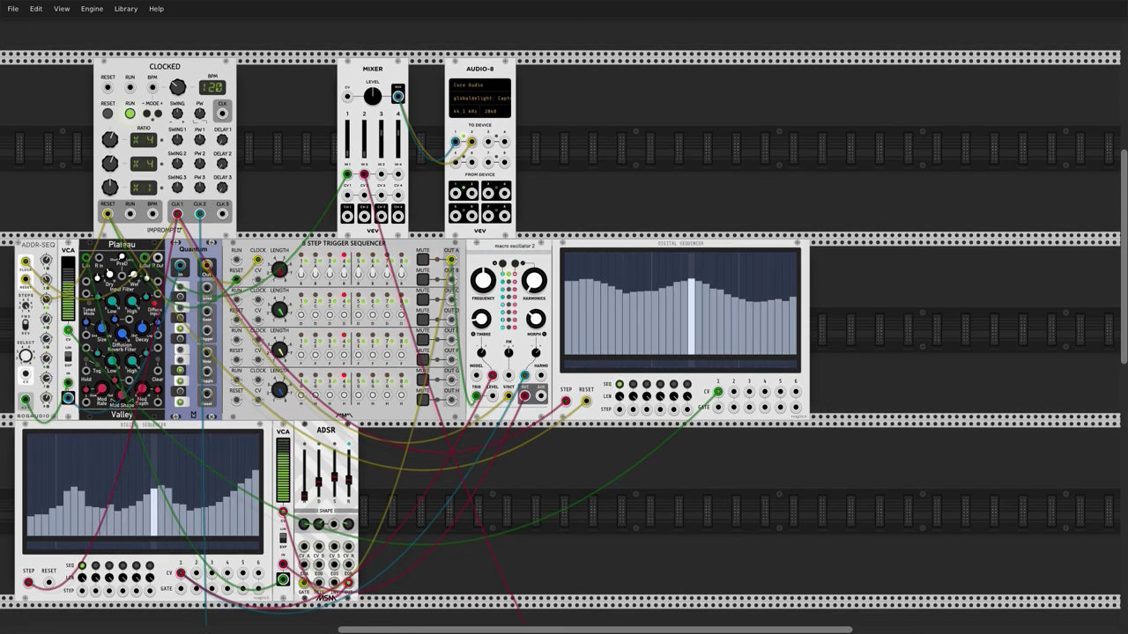
pyautogui.scroll(-3, 344, 229)
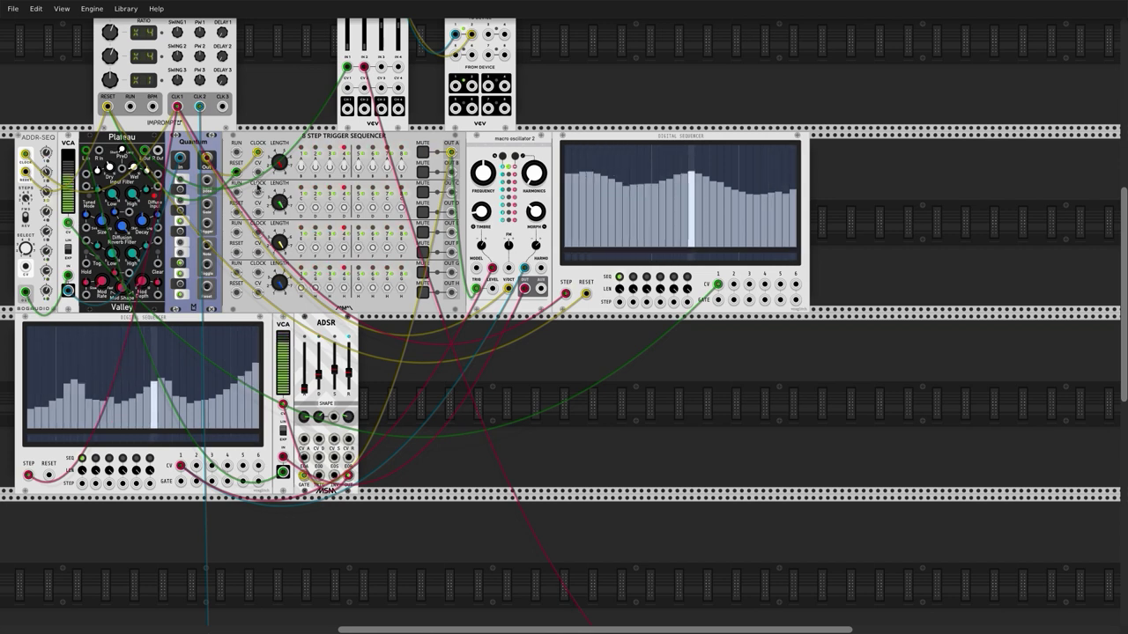
pyautogui.scroll(2, 343, 231)
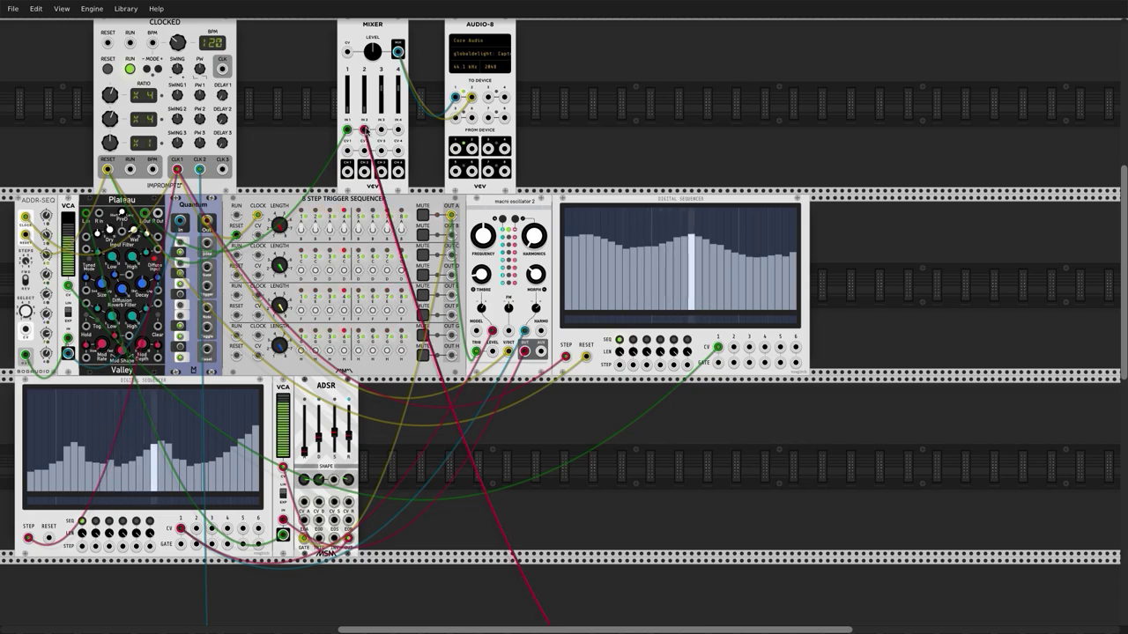
pyautogui.scroll(-10, 484, 141)
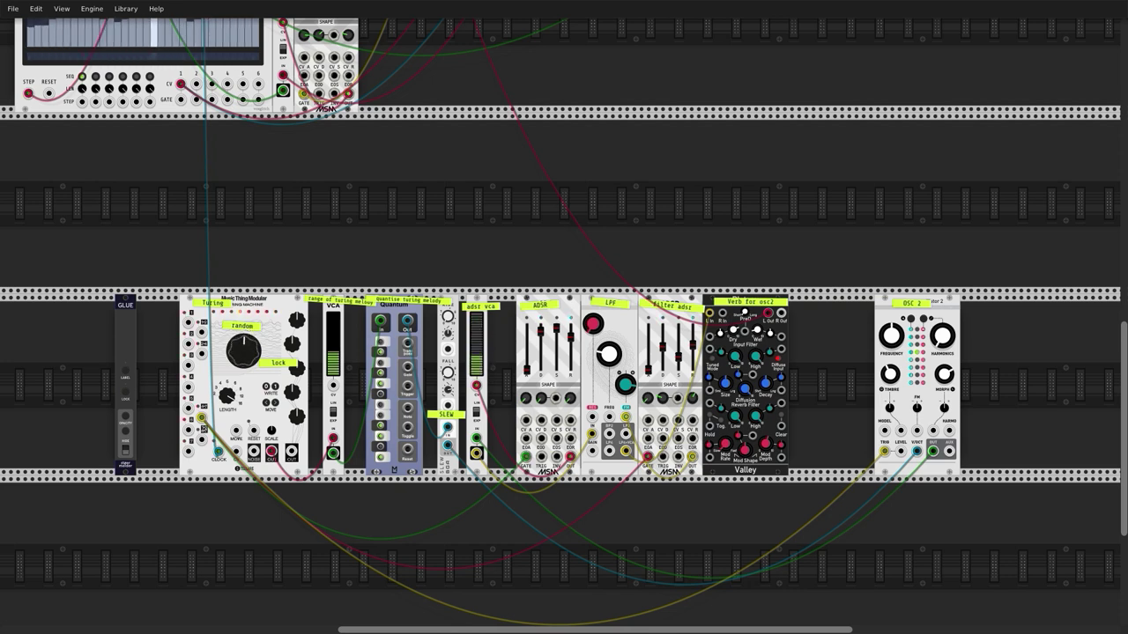
pyautogui.scroll(5, 564, 322)
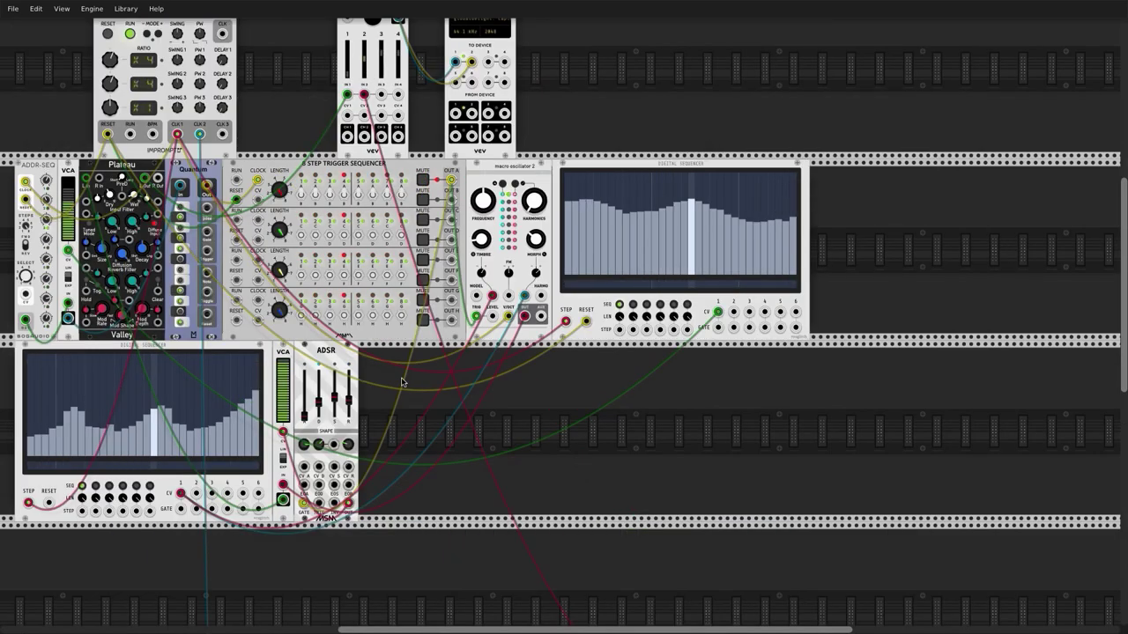
pyautogui.scroll(-4, 401, 381)
pyautogui.scroll(-2, 401, 381)
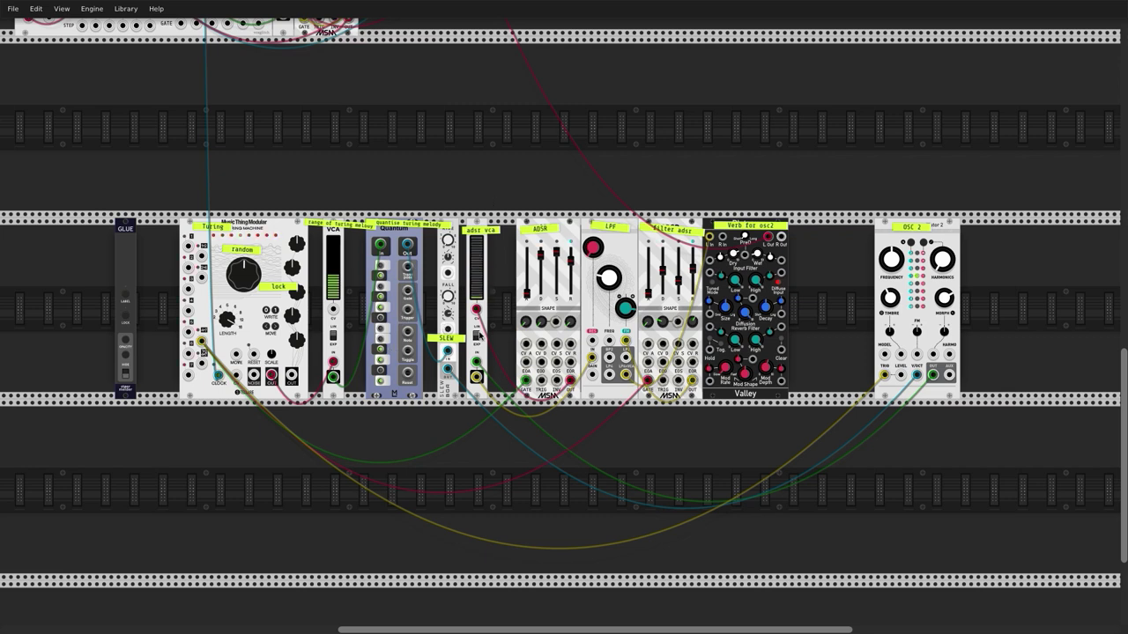
# Study the Turing voice's ADSR, LPF and reverb chain, and trace its connections back up to the mixer and audio output.
pyautogui.moveTo(606, 280); pyautogui.dragTo(606, 280)
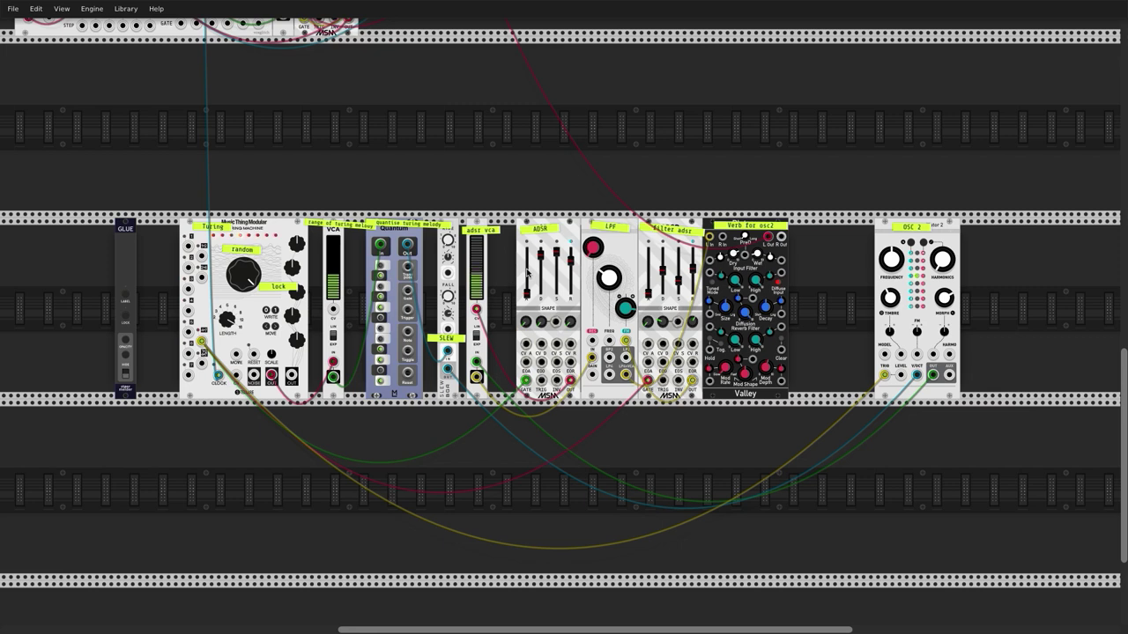
pyautogui.scroll(1, 526, 270)
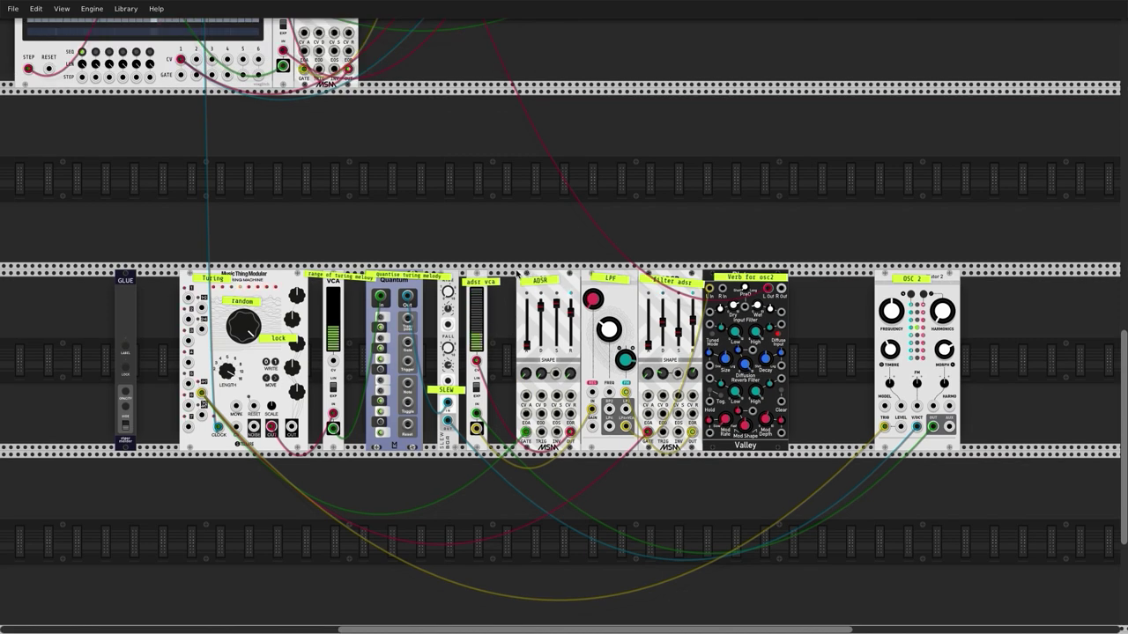
pyautogui.scroll(1, 458, 269)
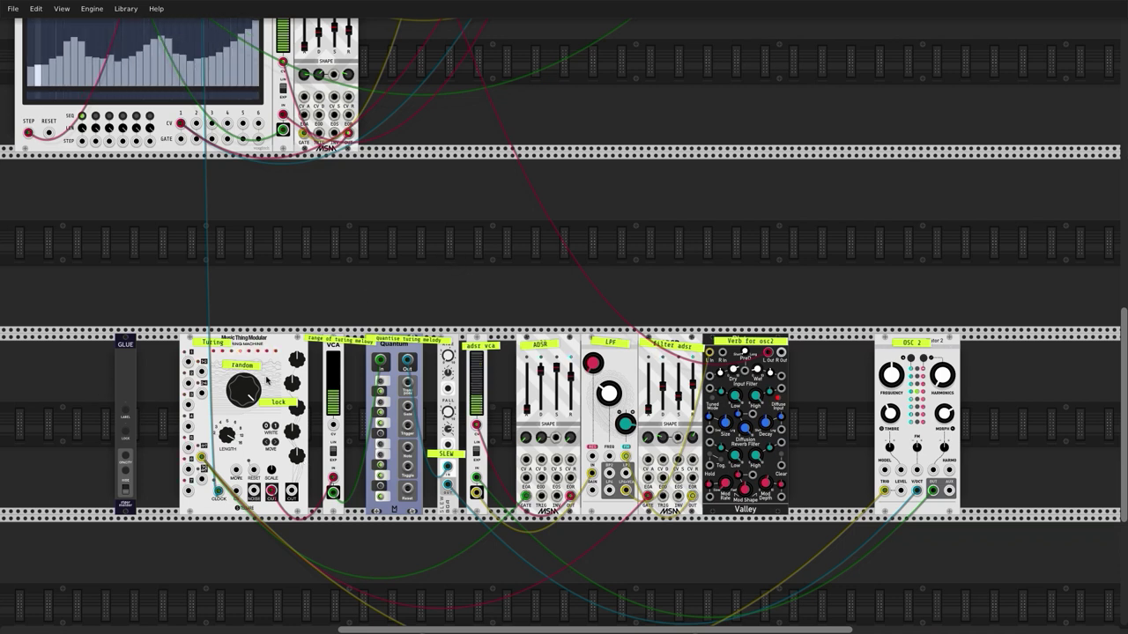
pyautogui.scroll(1, 402, 312)
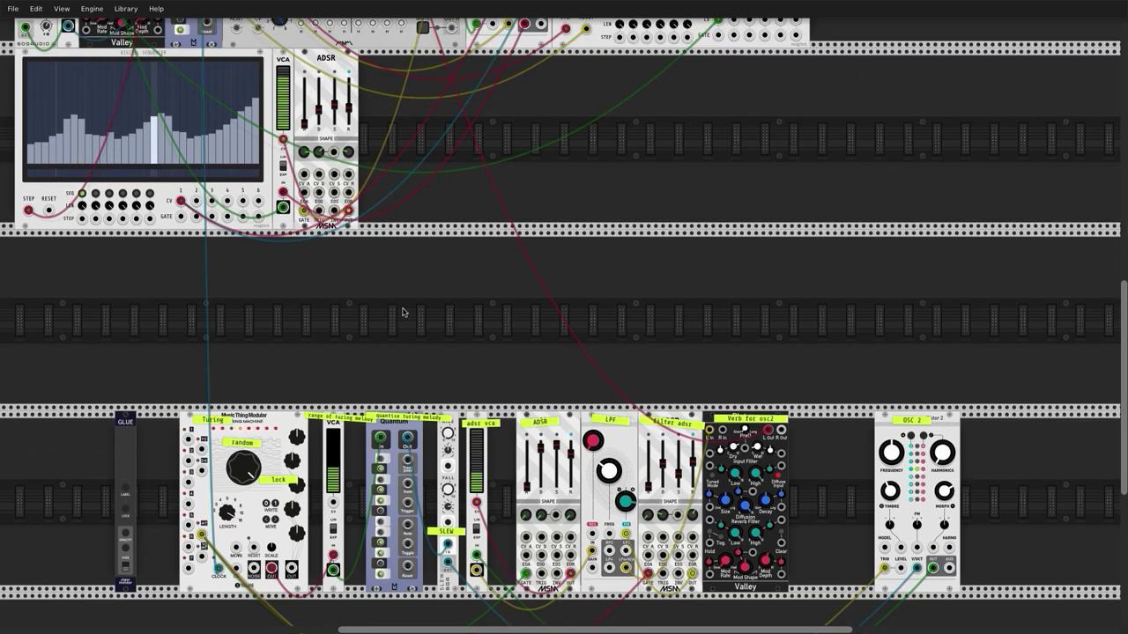
pyautogui.scroll(1, 402, 312)
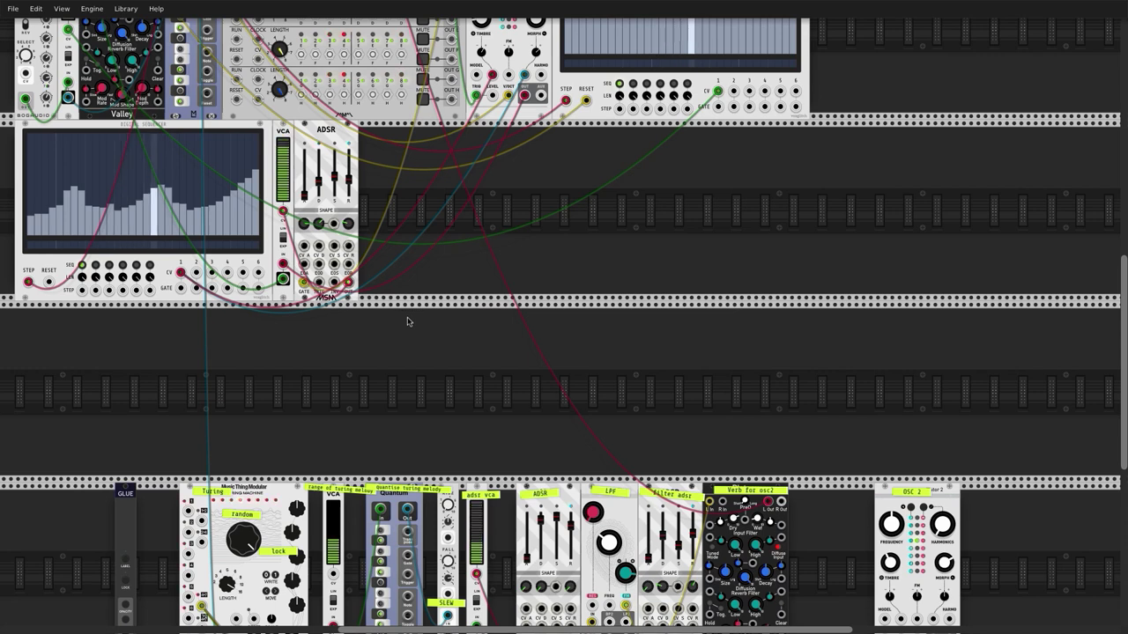
pyautogui.scroll(1, 405, 324)
pyautogui.scroll(1, 405, 326)
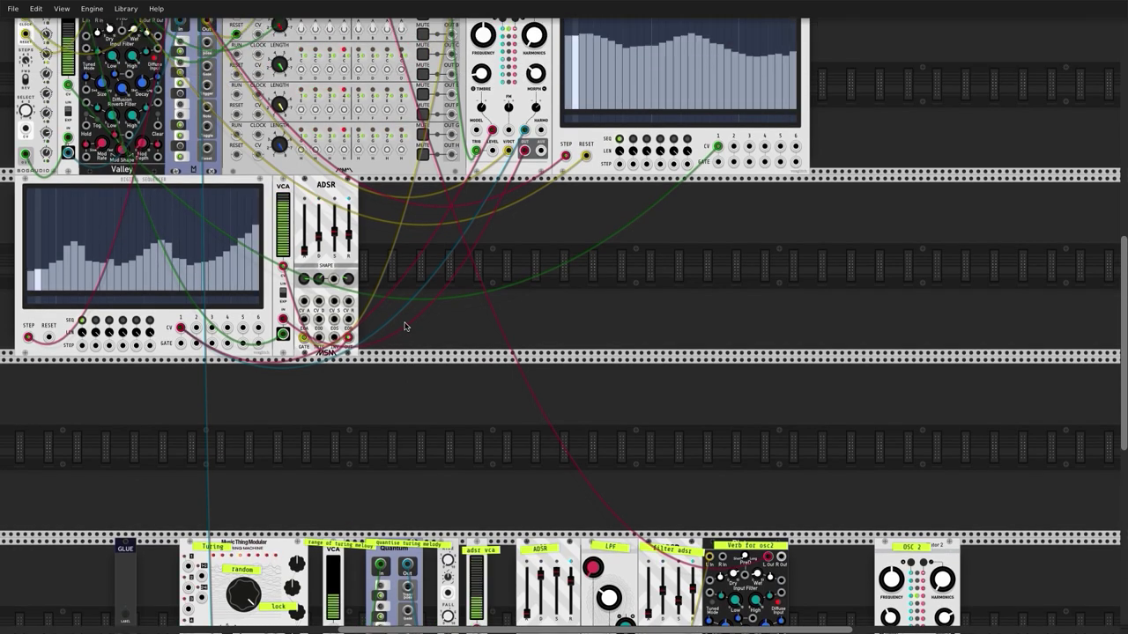
pyautogui.scroll(1, 404, 326)
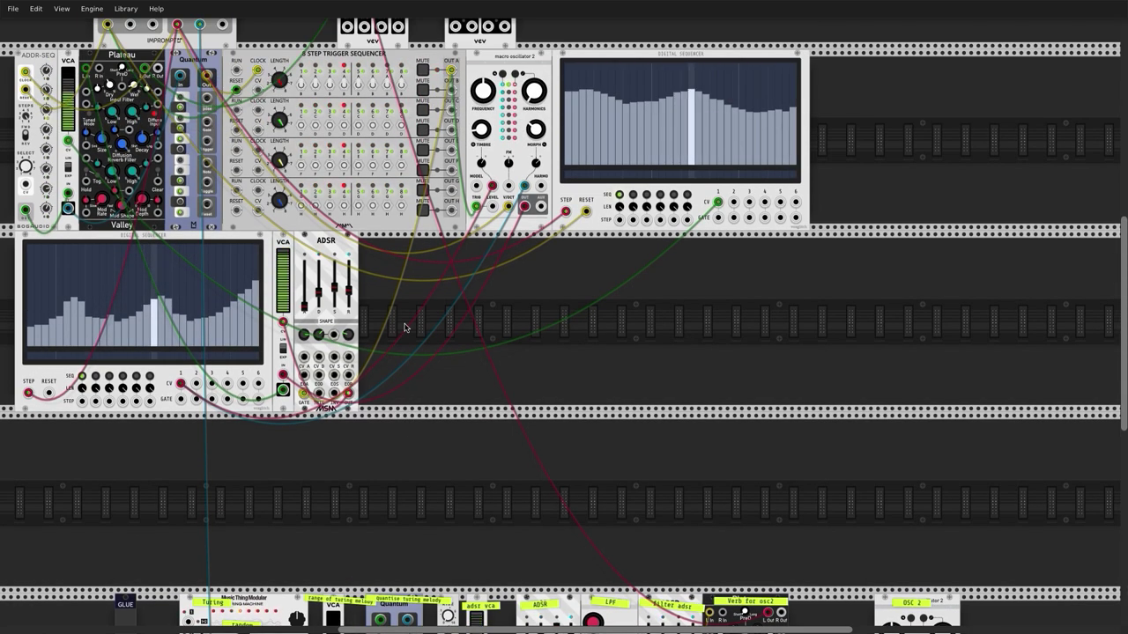
pyautogui.scroll(1, 421, 320)
pyautogui.scroll(1, 418, 319)
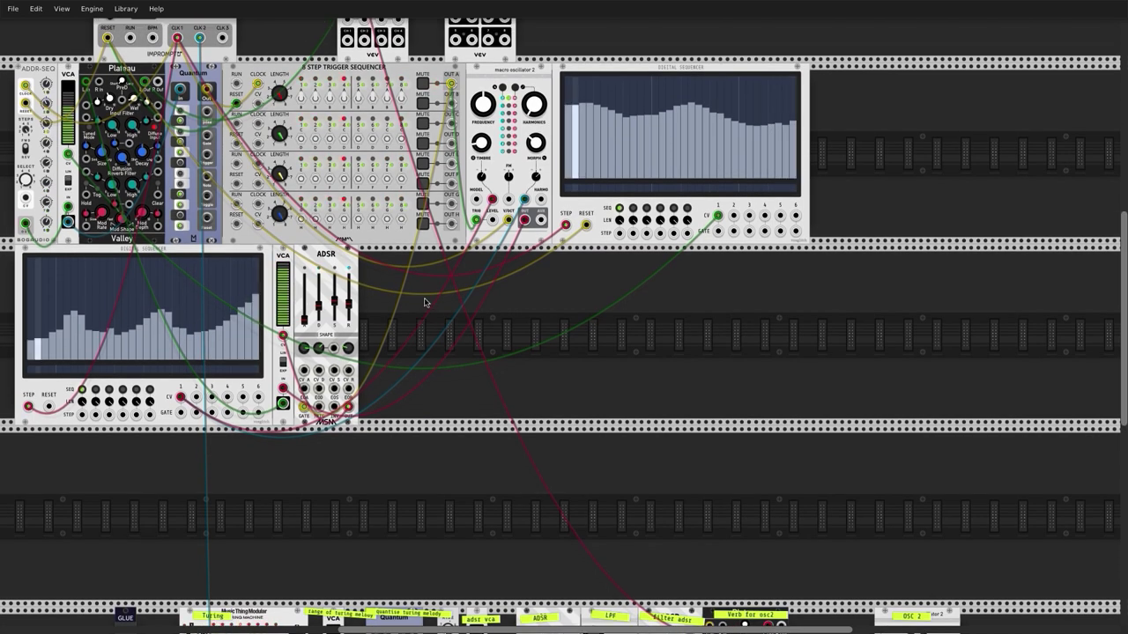
pyautogui.scroll(4, 577, 269)
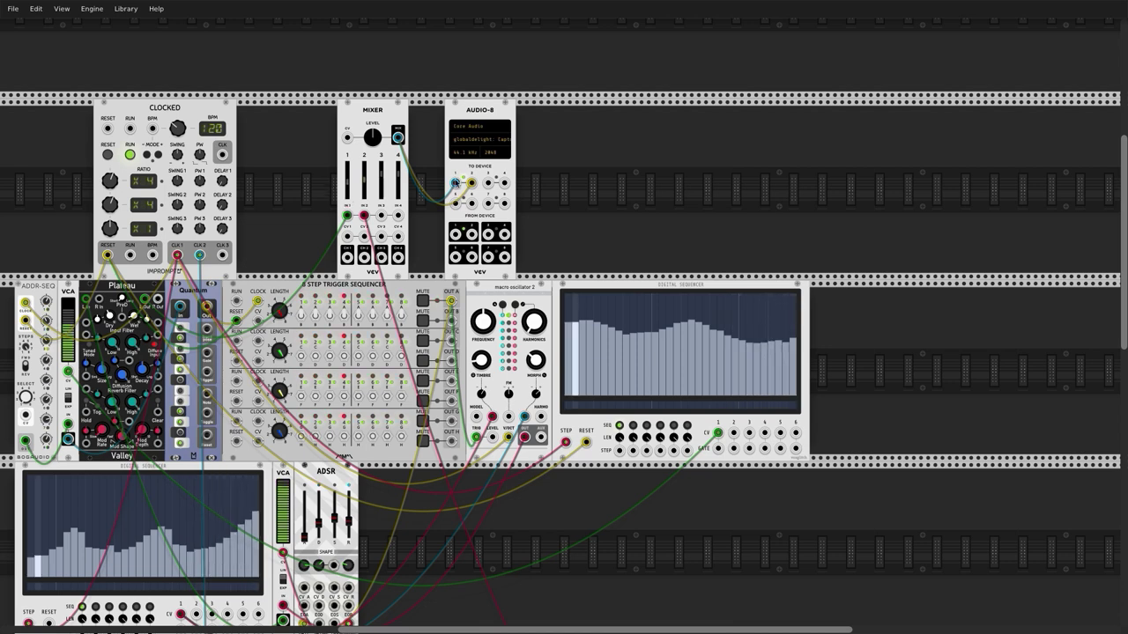
# Compare the first voice's trigger sequencer, Digital Sequencers and oscillator with the Turing machine voice's modules.
pyautogui.scroll(-1, 336, 321)
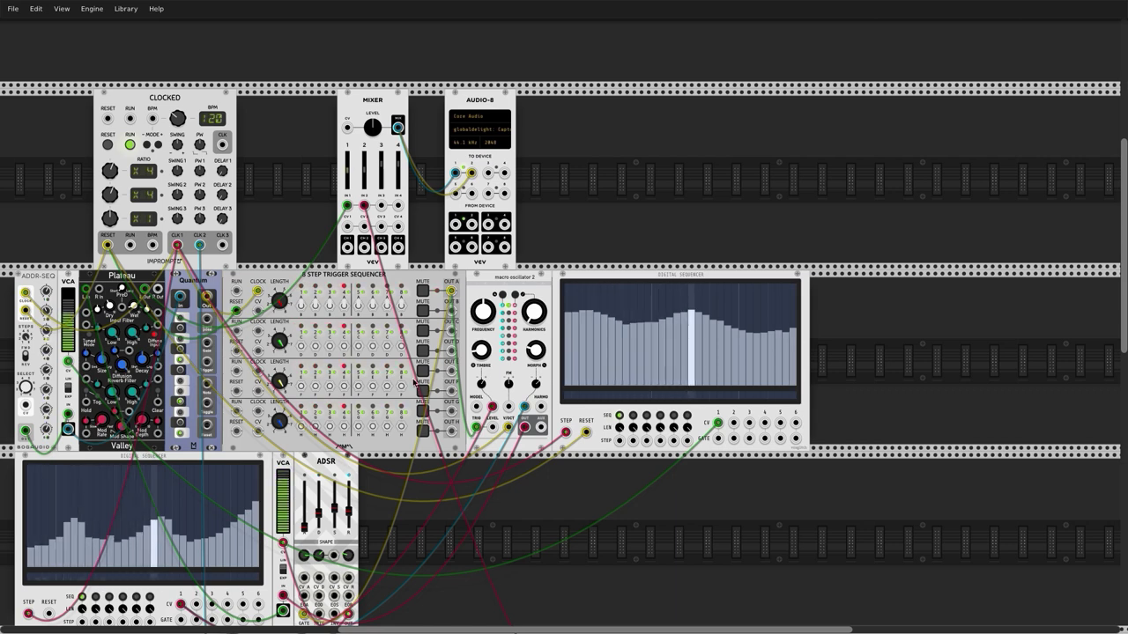
pyautogui.scroll(-2, 266, 329)
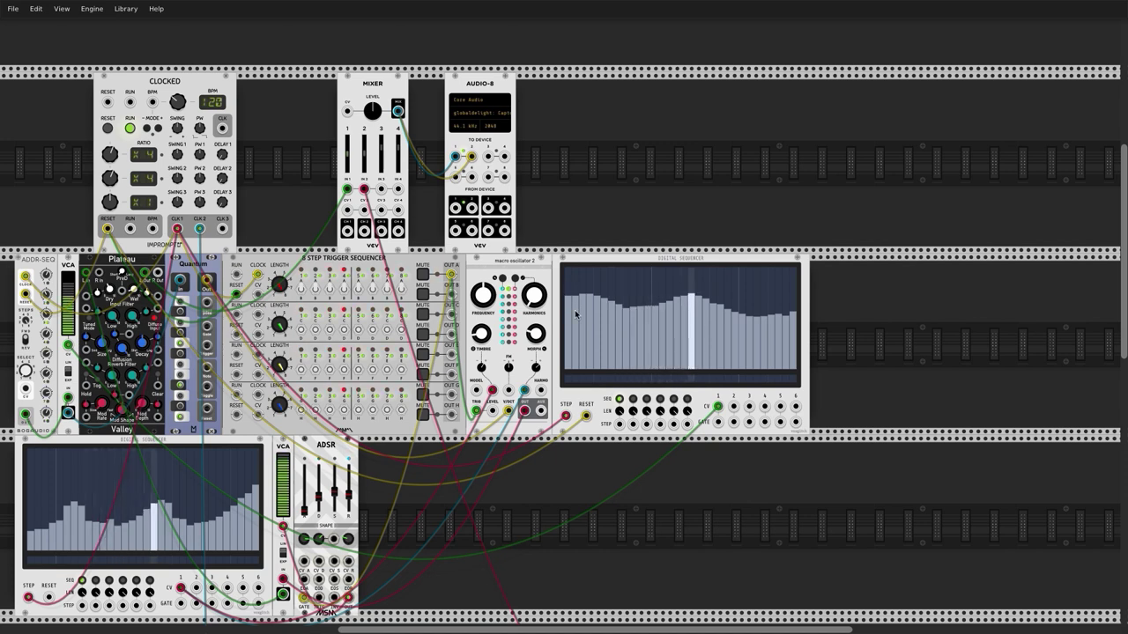
pyautogui.scroll(-1, 574, 310)
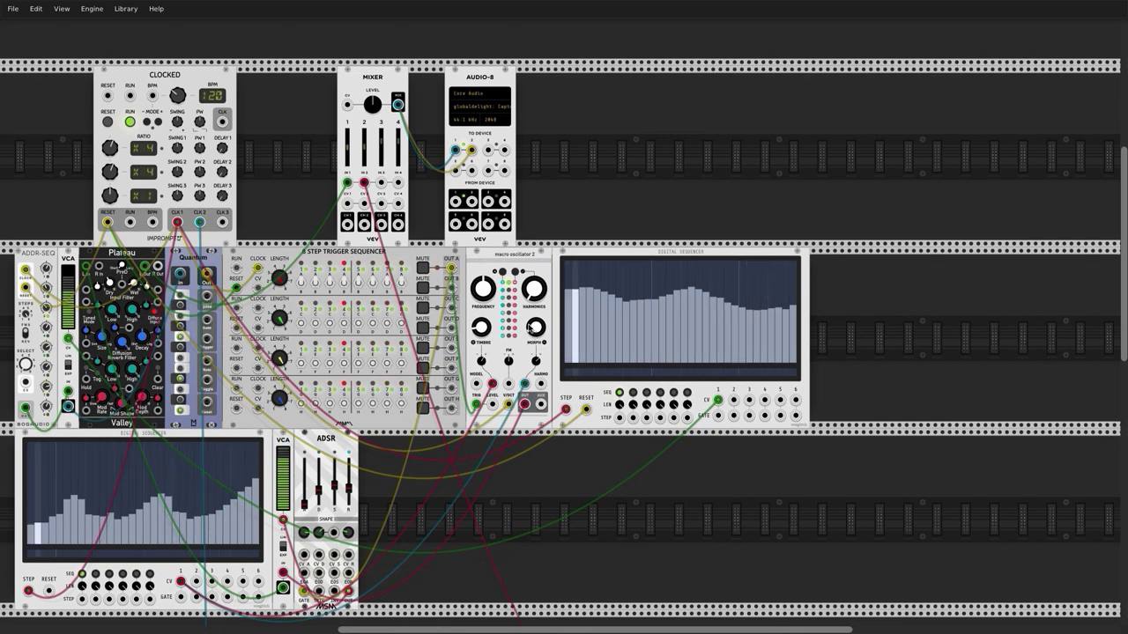
pyautogui.scroll(-5, 383, 332)
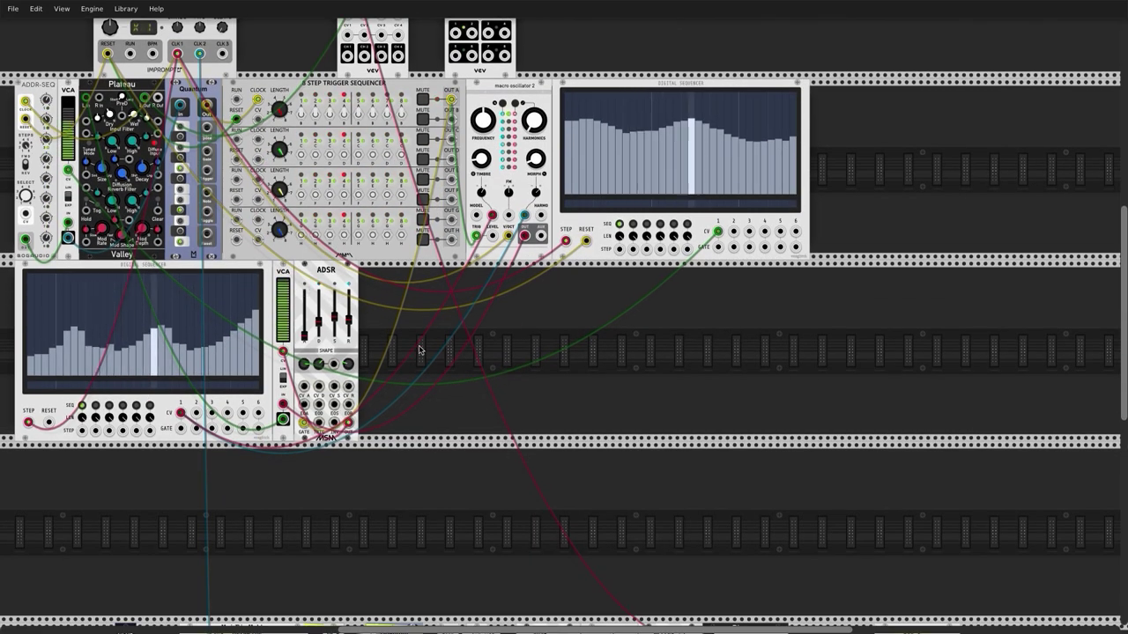
pyautogui.scroll(-10, 420, 348)
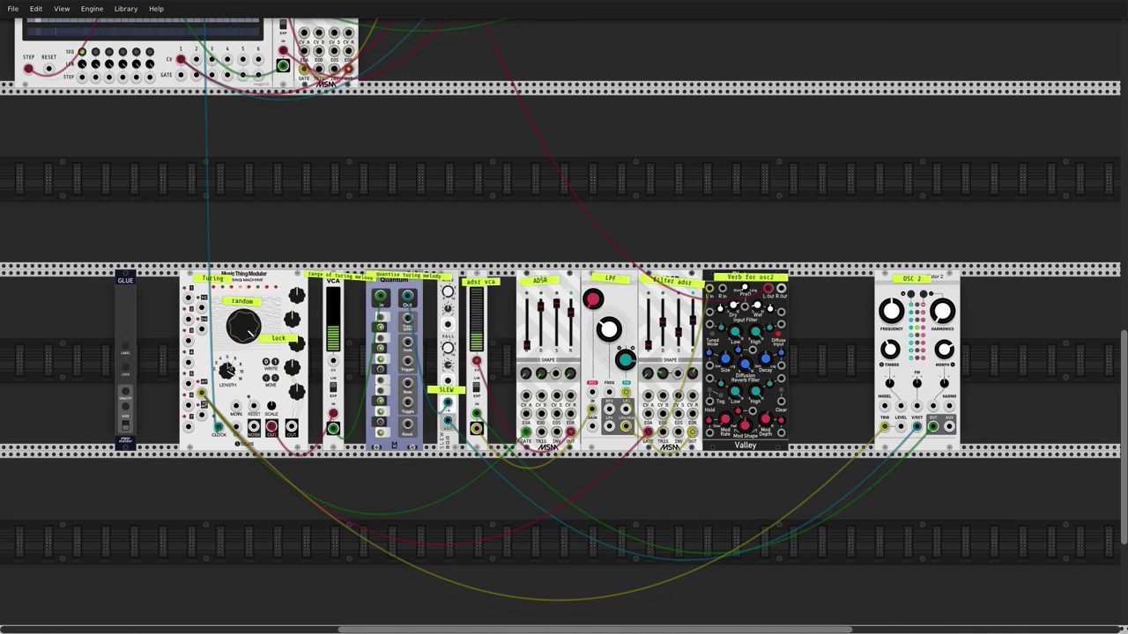
pyautogui.scroll(5, 270, 259)
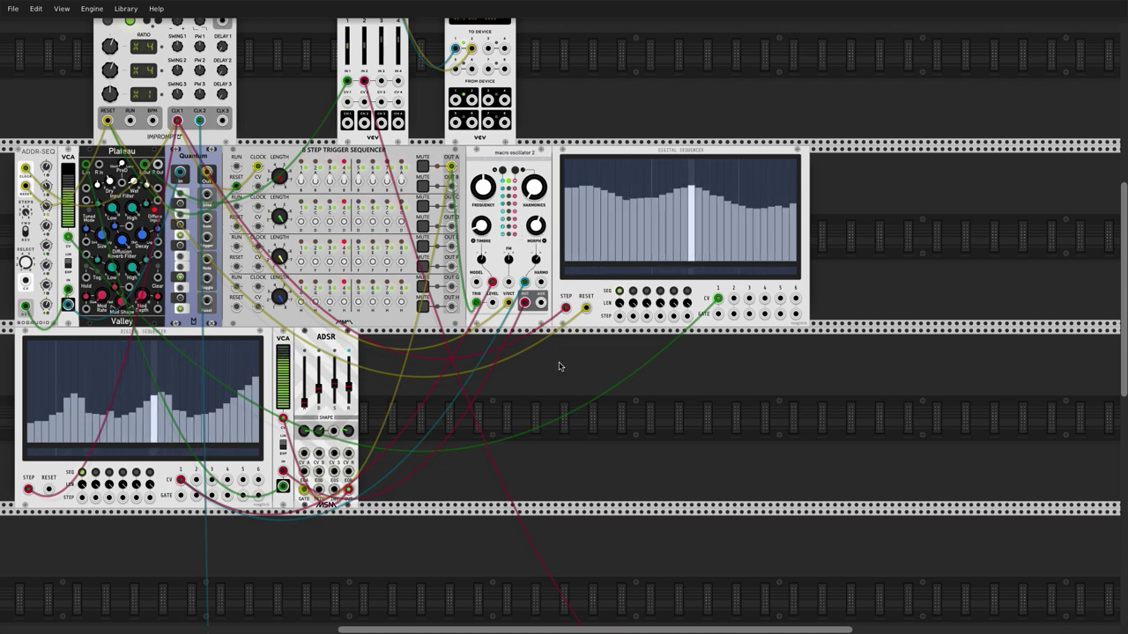
pyautogui.scroll(-8, 557, 370)
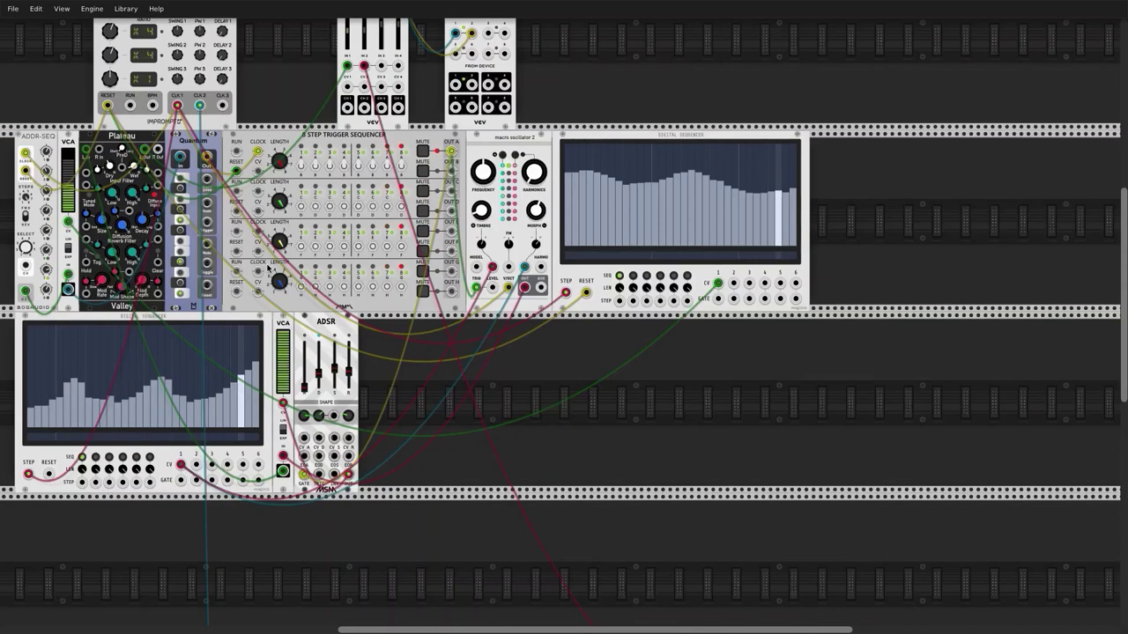
# Check how both voices feed the mixer, following the second input's cable down to the Verb for osc2 module.
pyautogui.scroll(6, 231, 268)
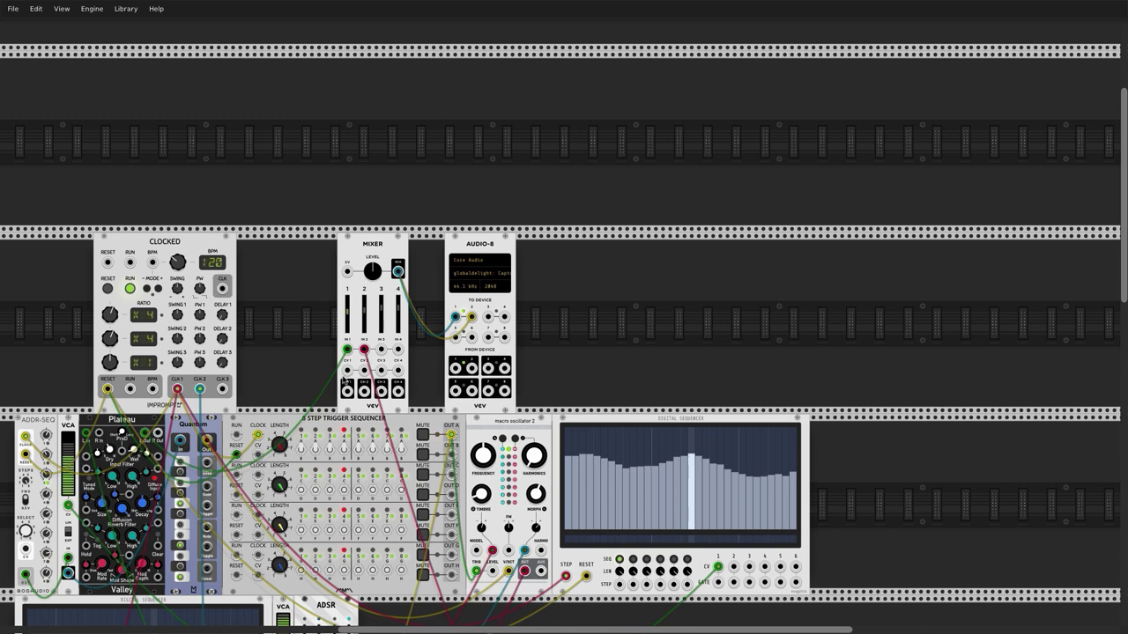
pyautogui.scroll(-5, 360, 391)
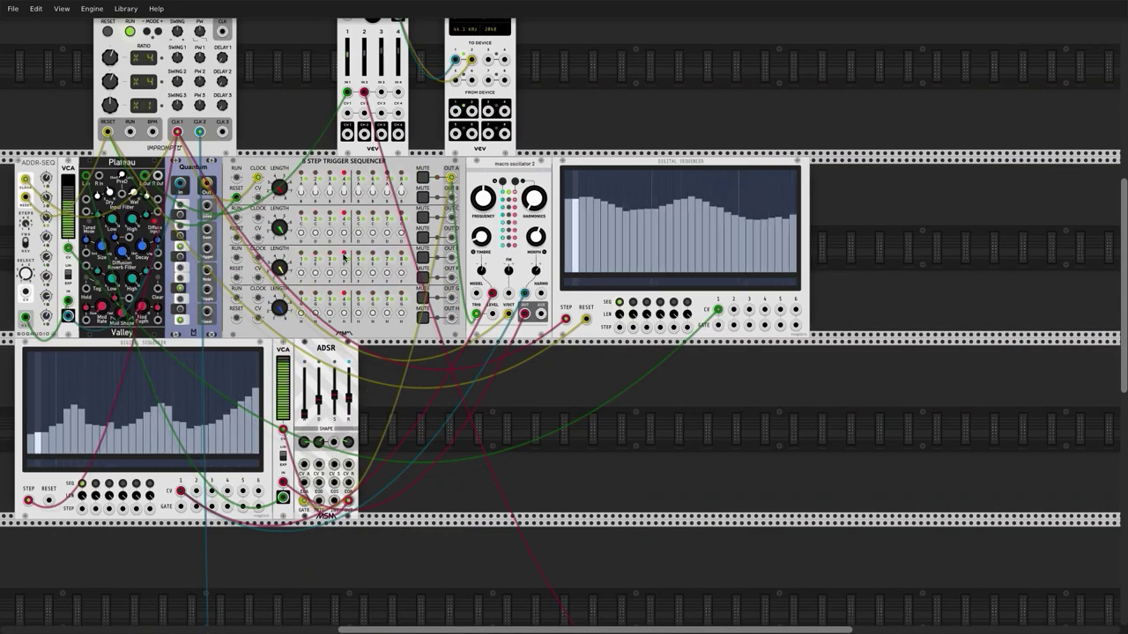
pyautogui.scroll(-6, 339, 260)
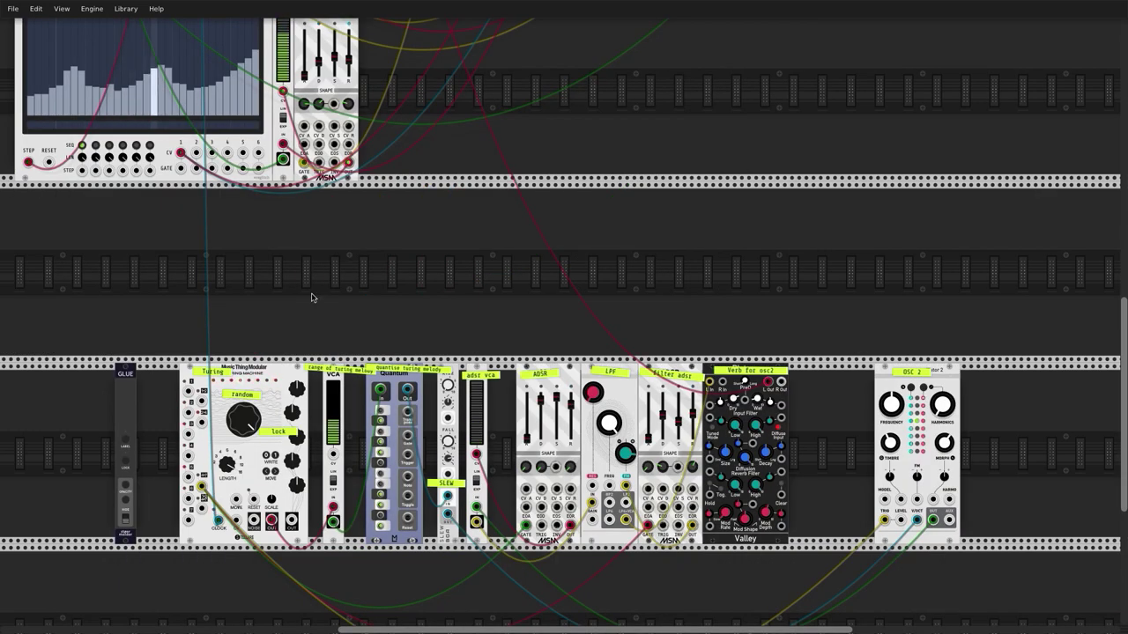
pyautogui.scroll(9, 305, 312)
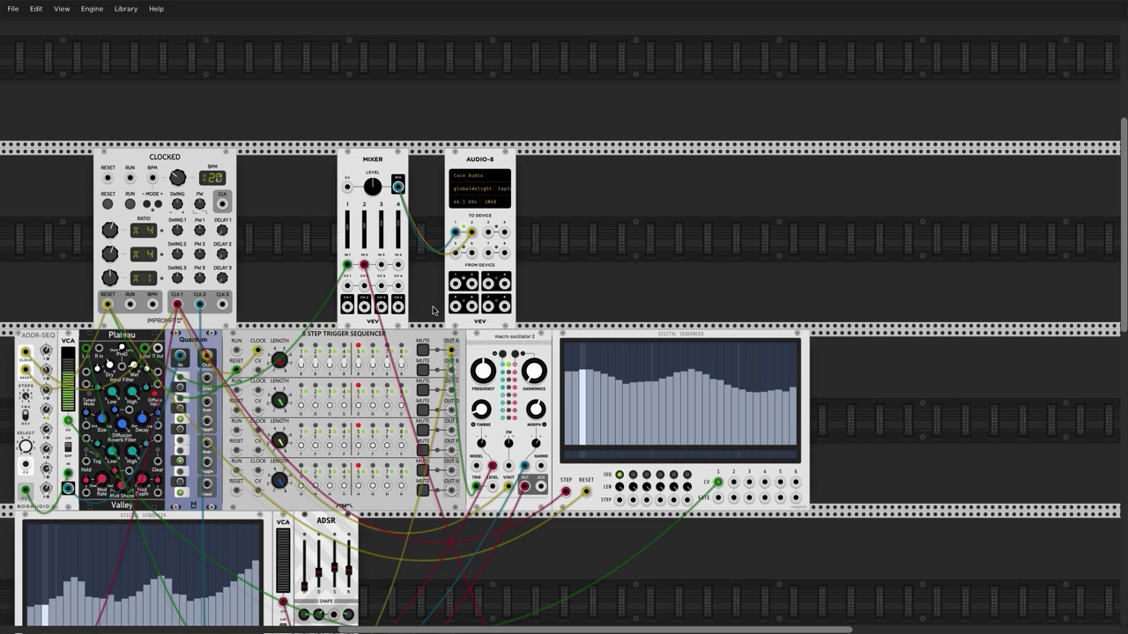
pyautogui.scroll(-9, 521, 361)
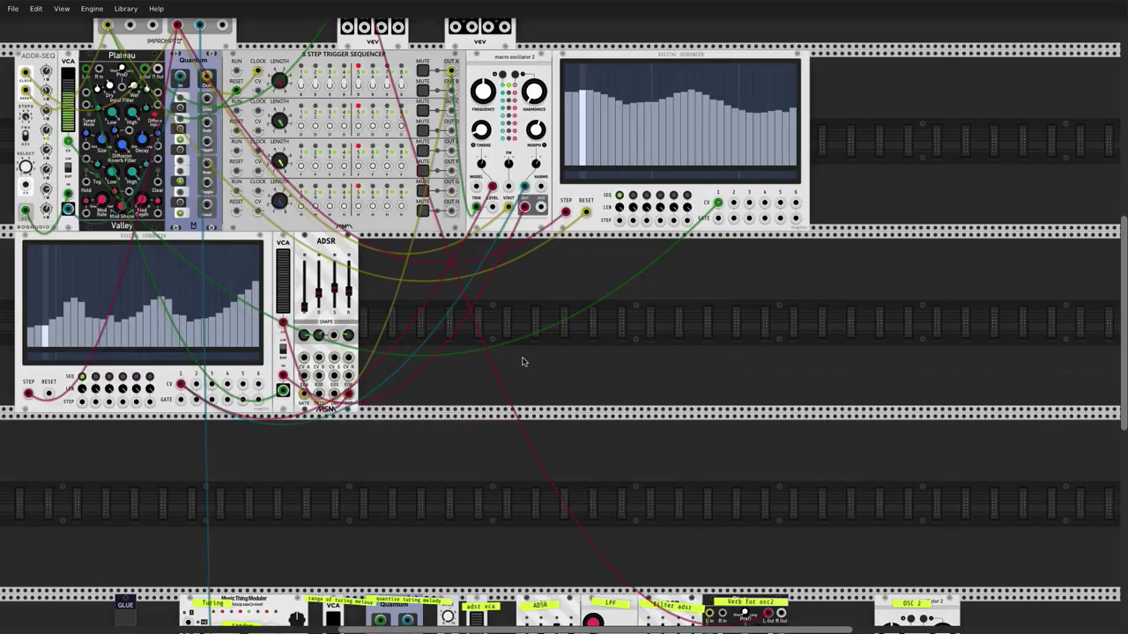
pyautogui.scroll(-1, 521, 365)
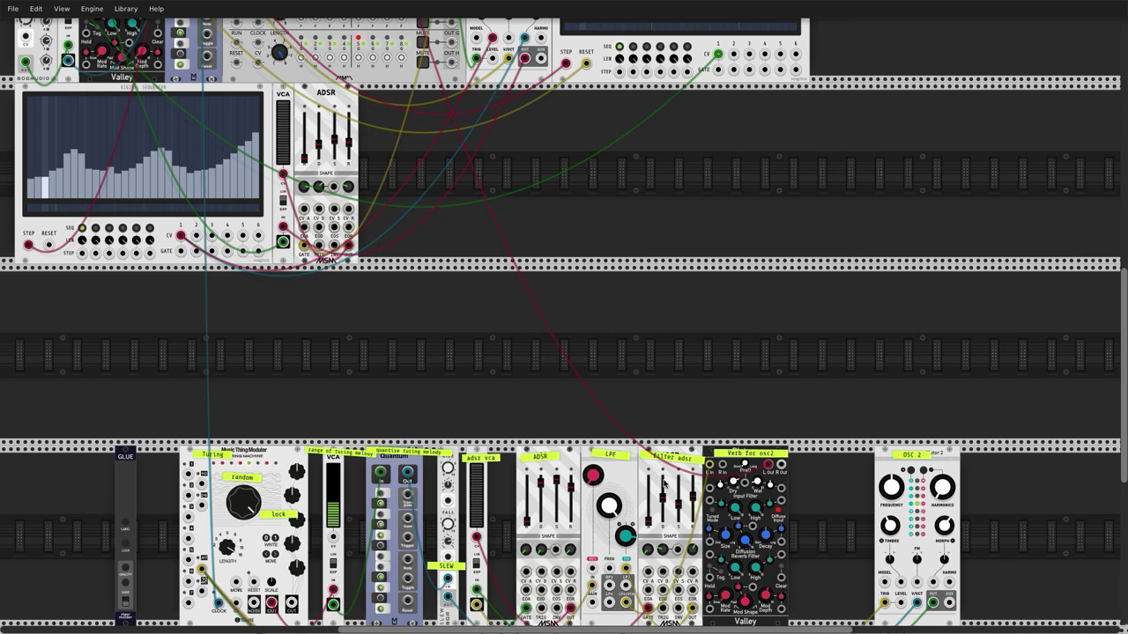
pyautogui.moveTo(852, 5)
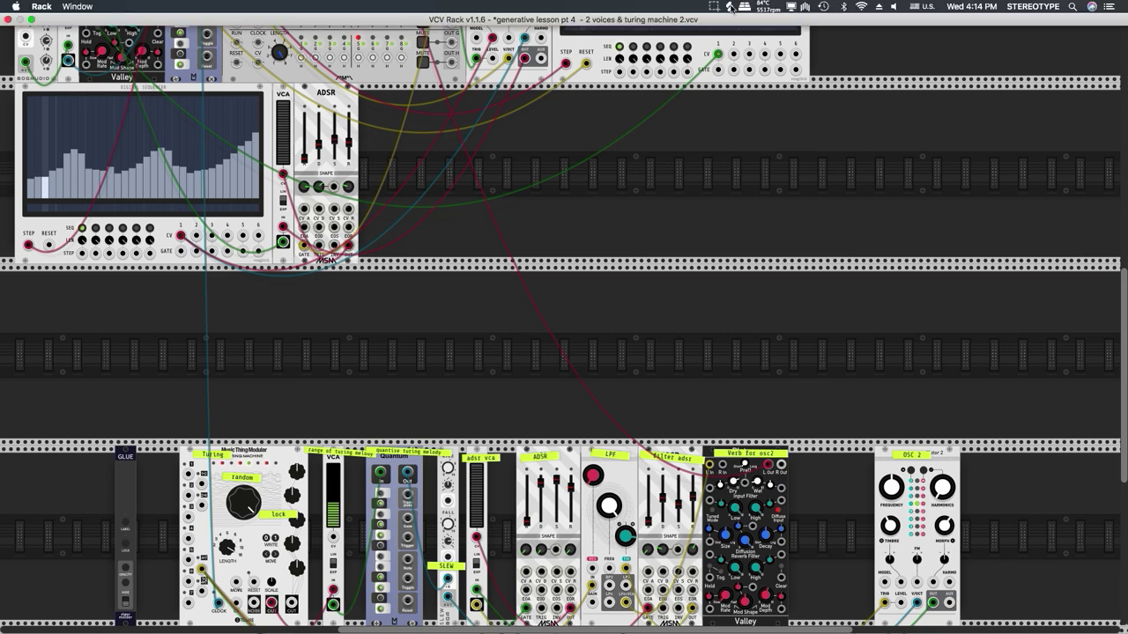